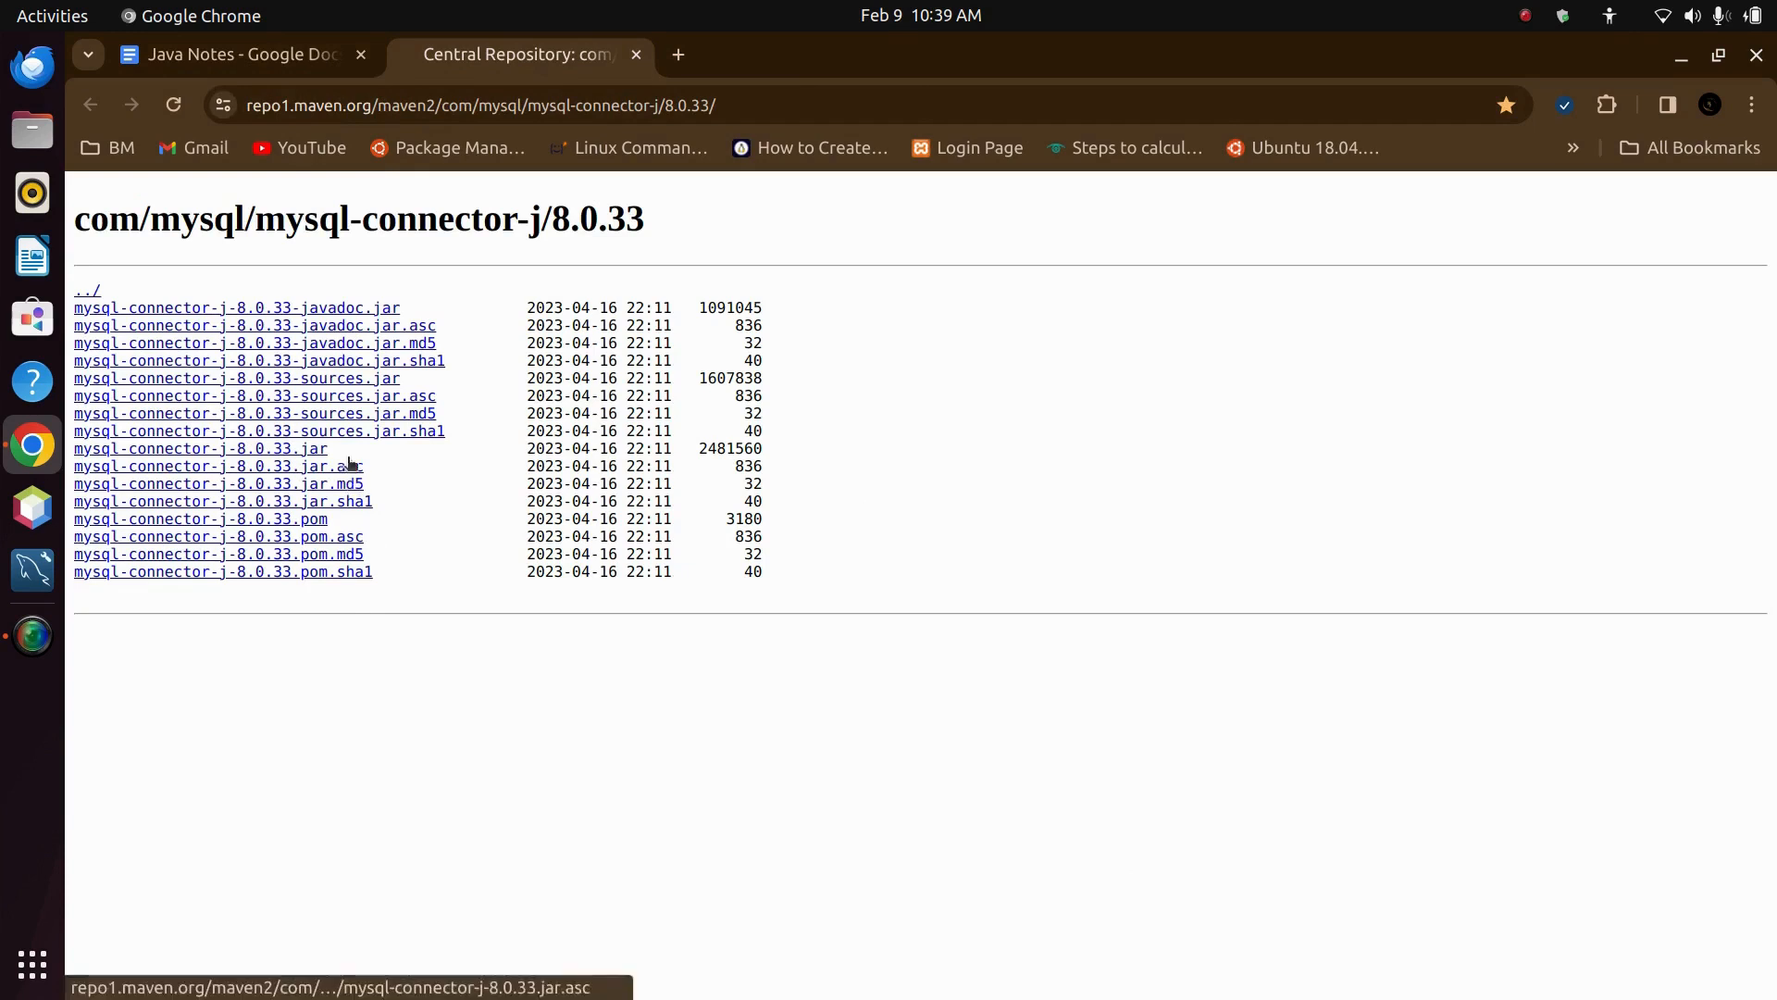
- Download mysql-connector-j-8.0.33.jar from the Maven repository listing
left_click_drag(338, 451, 71, 468)
left_click(384, 936)
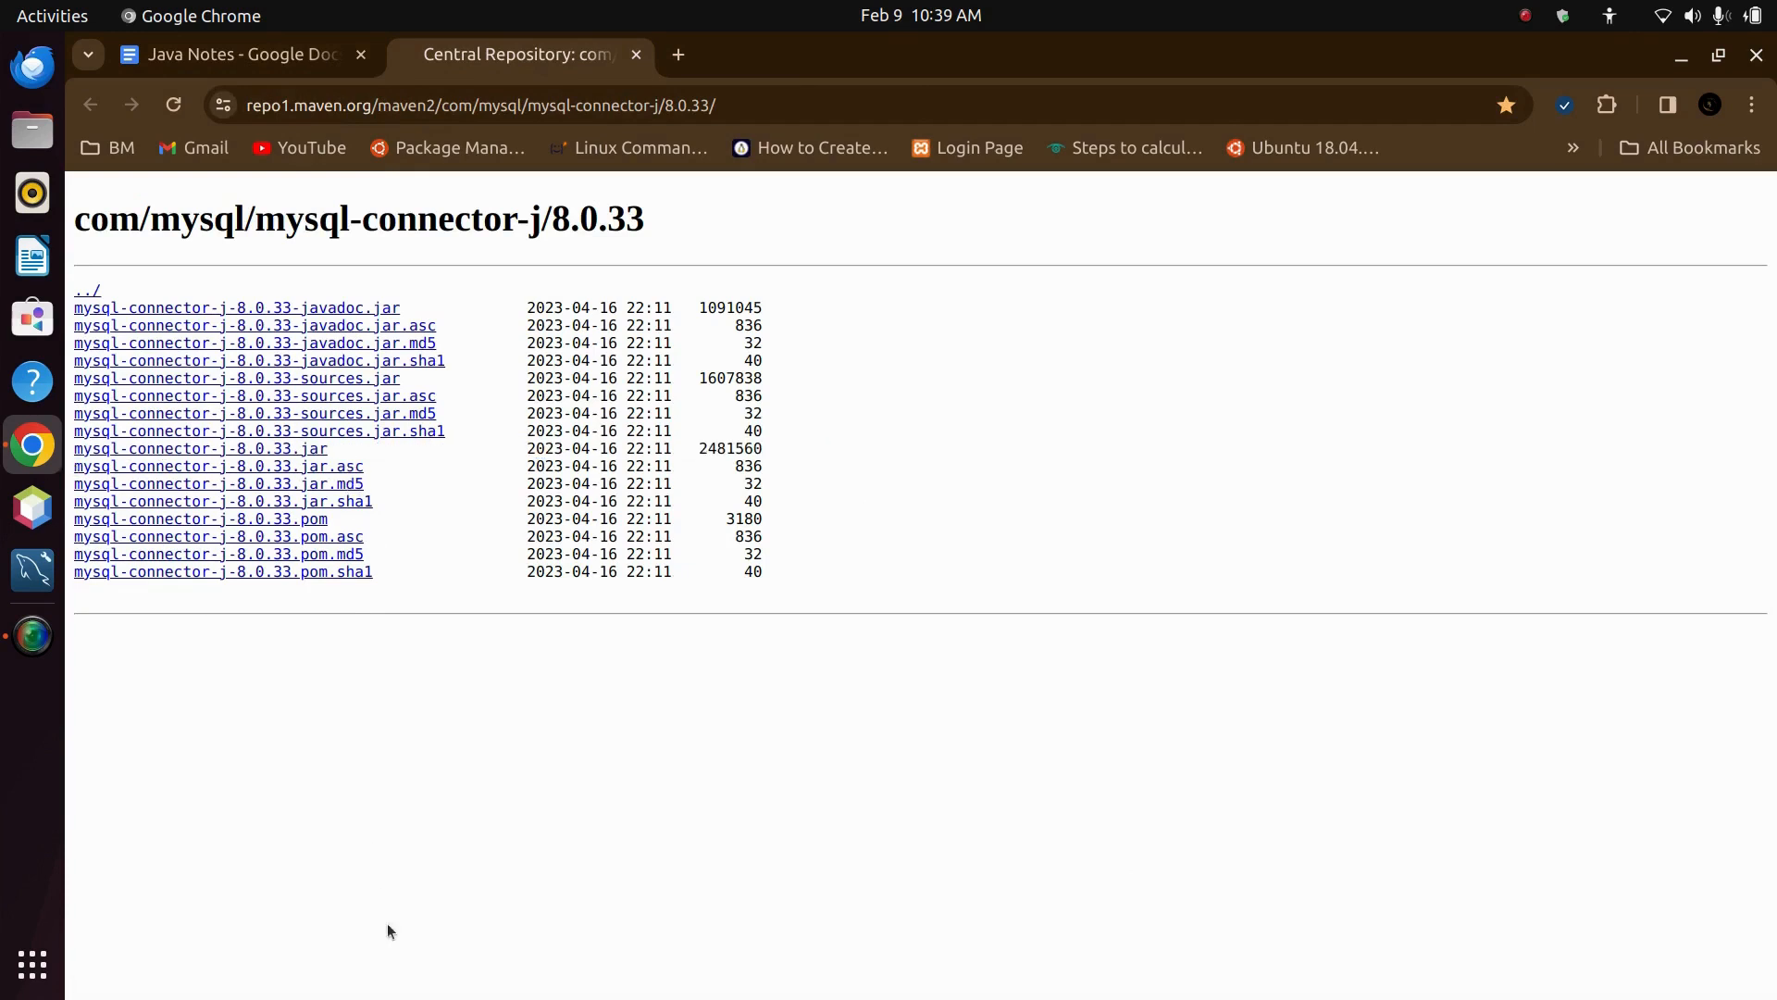
left_click(205, 450)
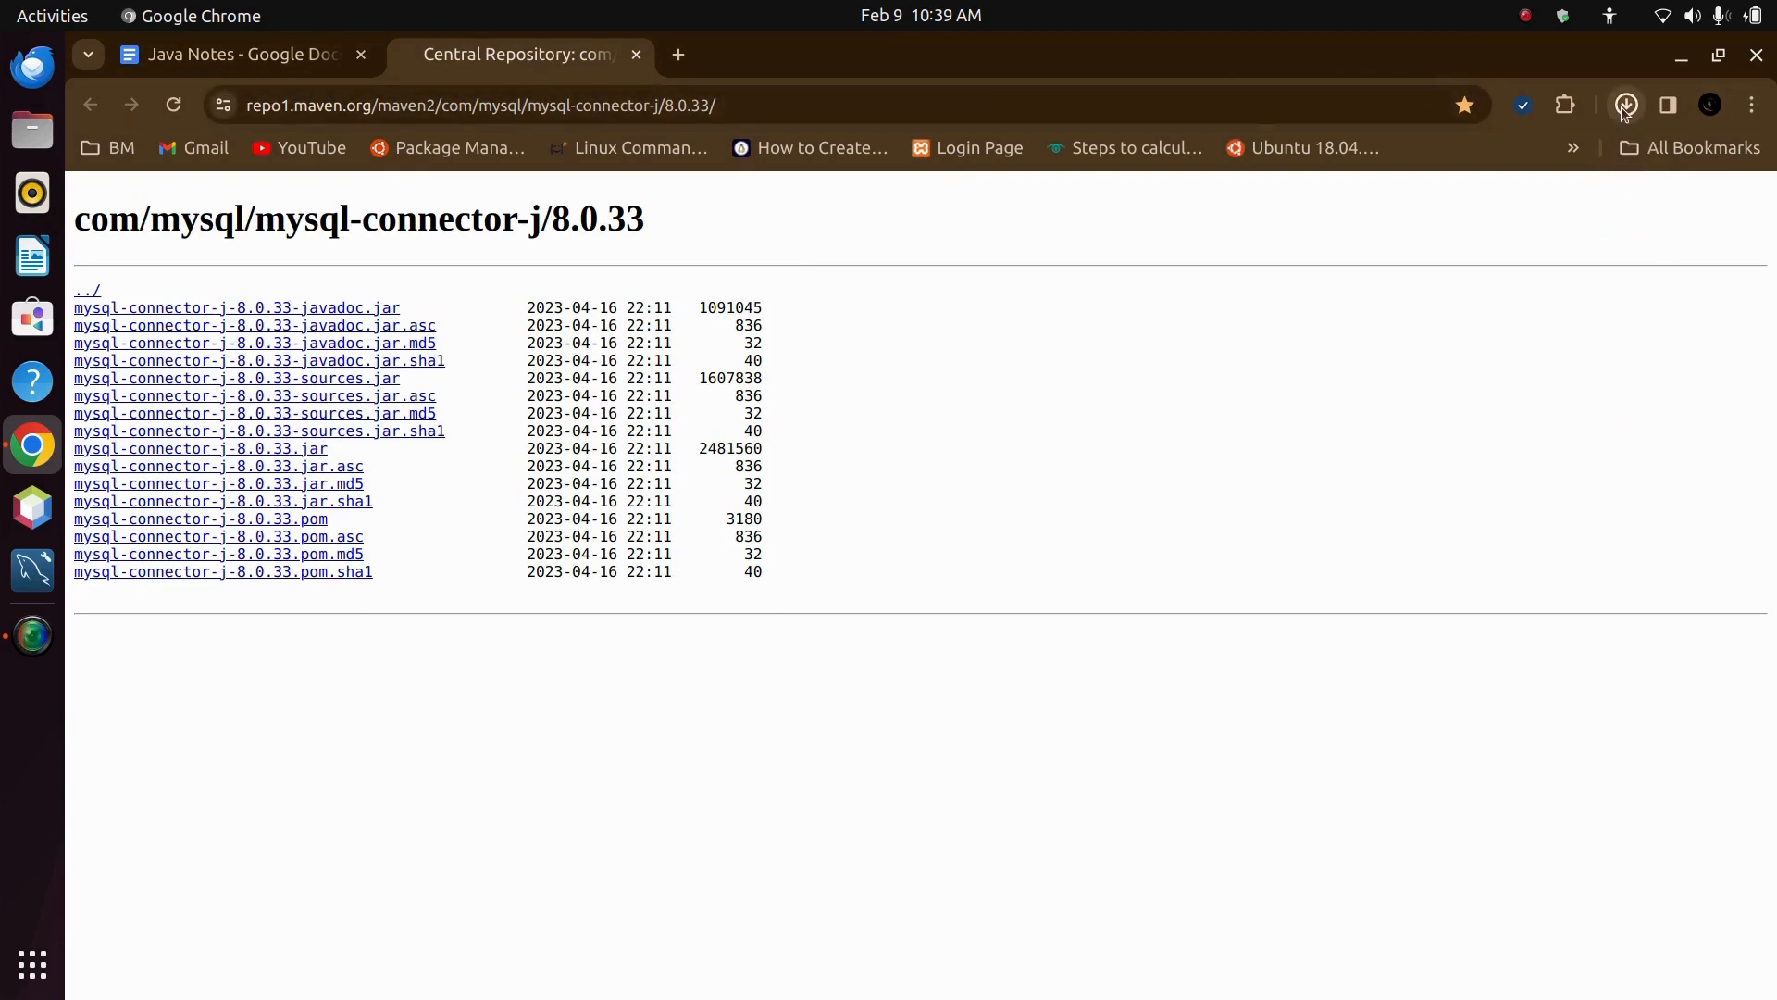
left_click(1141, 536)
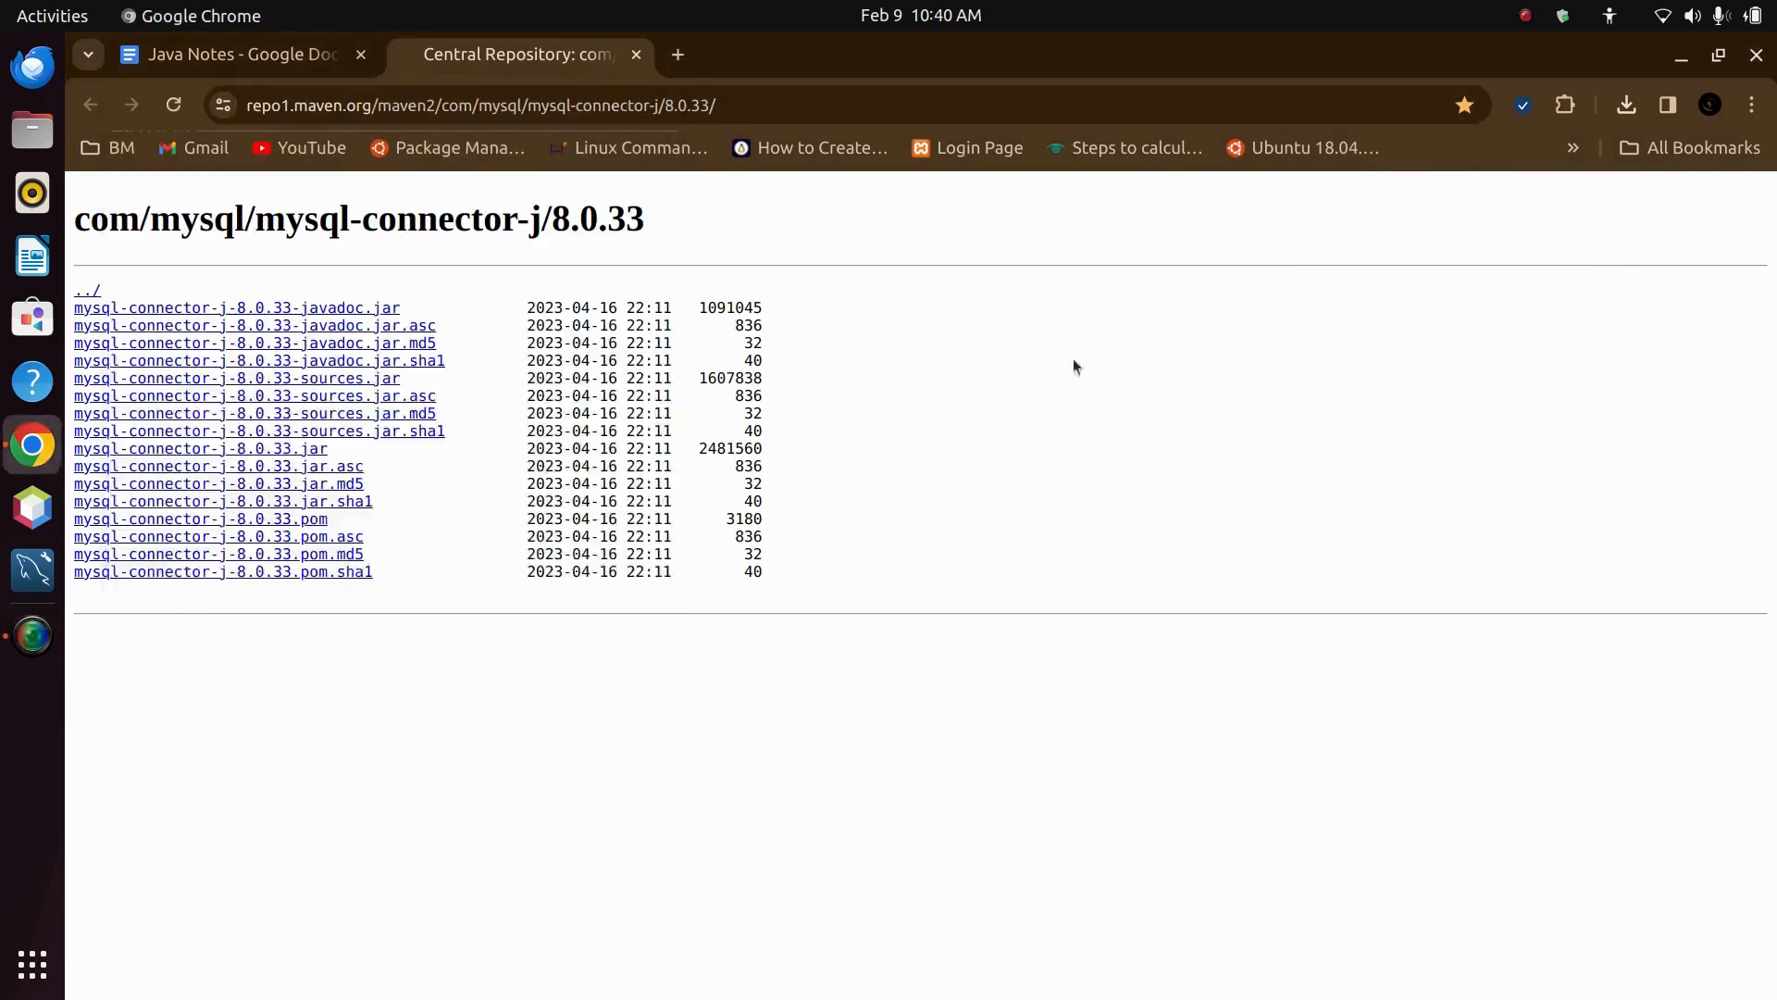
- Switch to Files and locate the downloaded MySQL connector jar in the Downloads folder
left_click(32, 129)
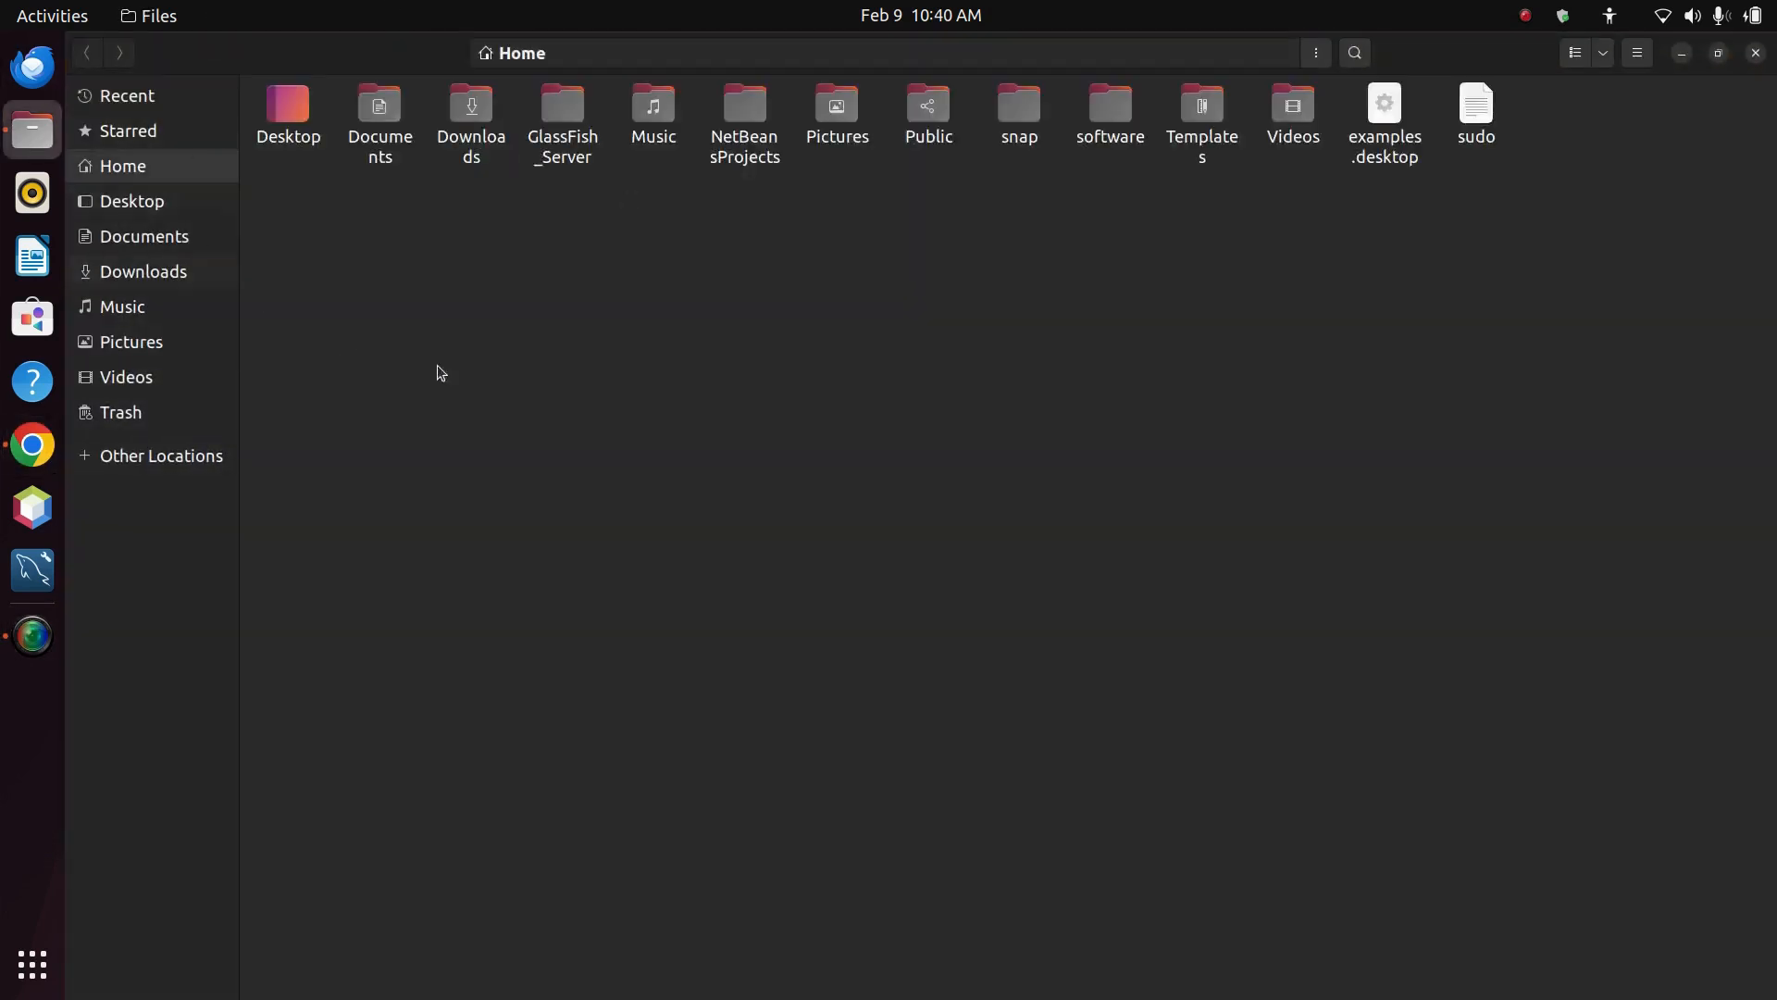
double_click(471, 116)
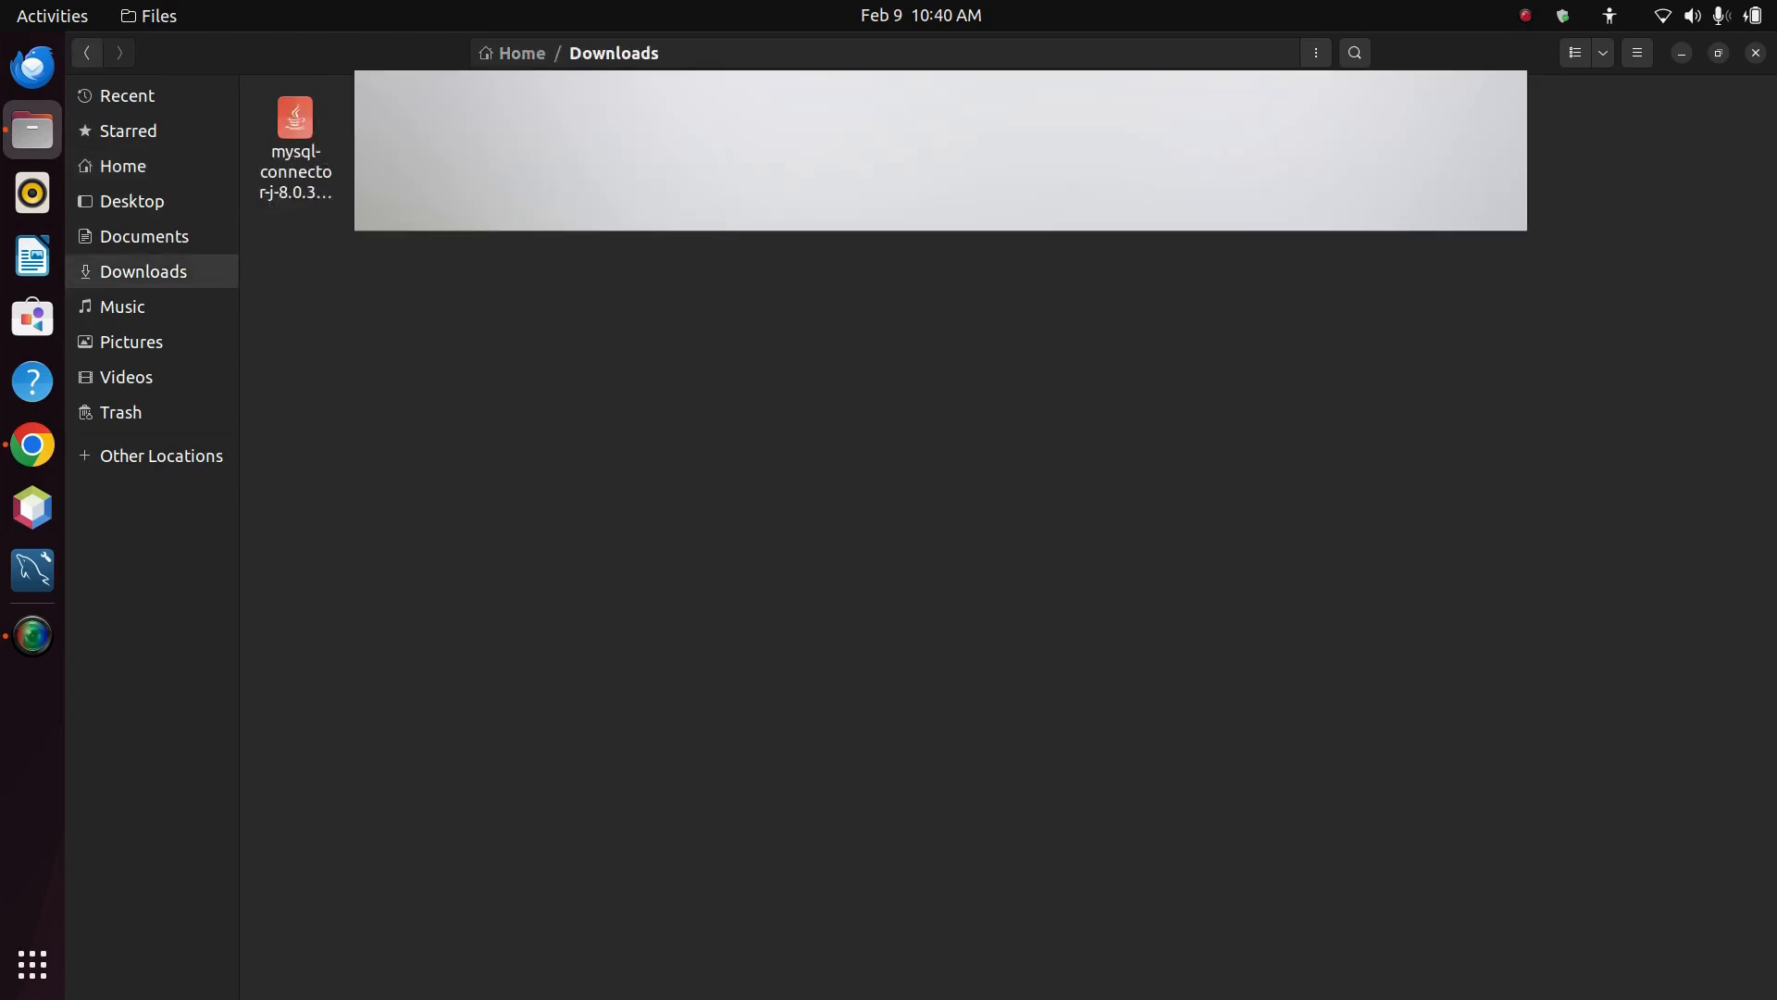
left_click(286, 135)
left_click(361, 379)
key("alt+Tab")
key("alt+Tab")
left_click(293, 148)
- Open the software folder in the home directory and start a terminal in that folder
key("alt+Up")
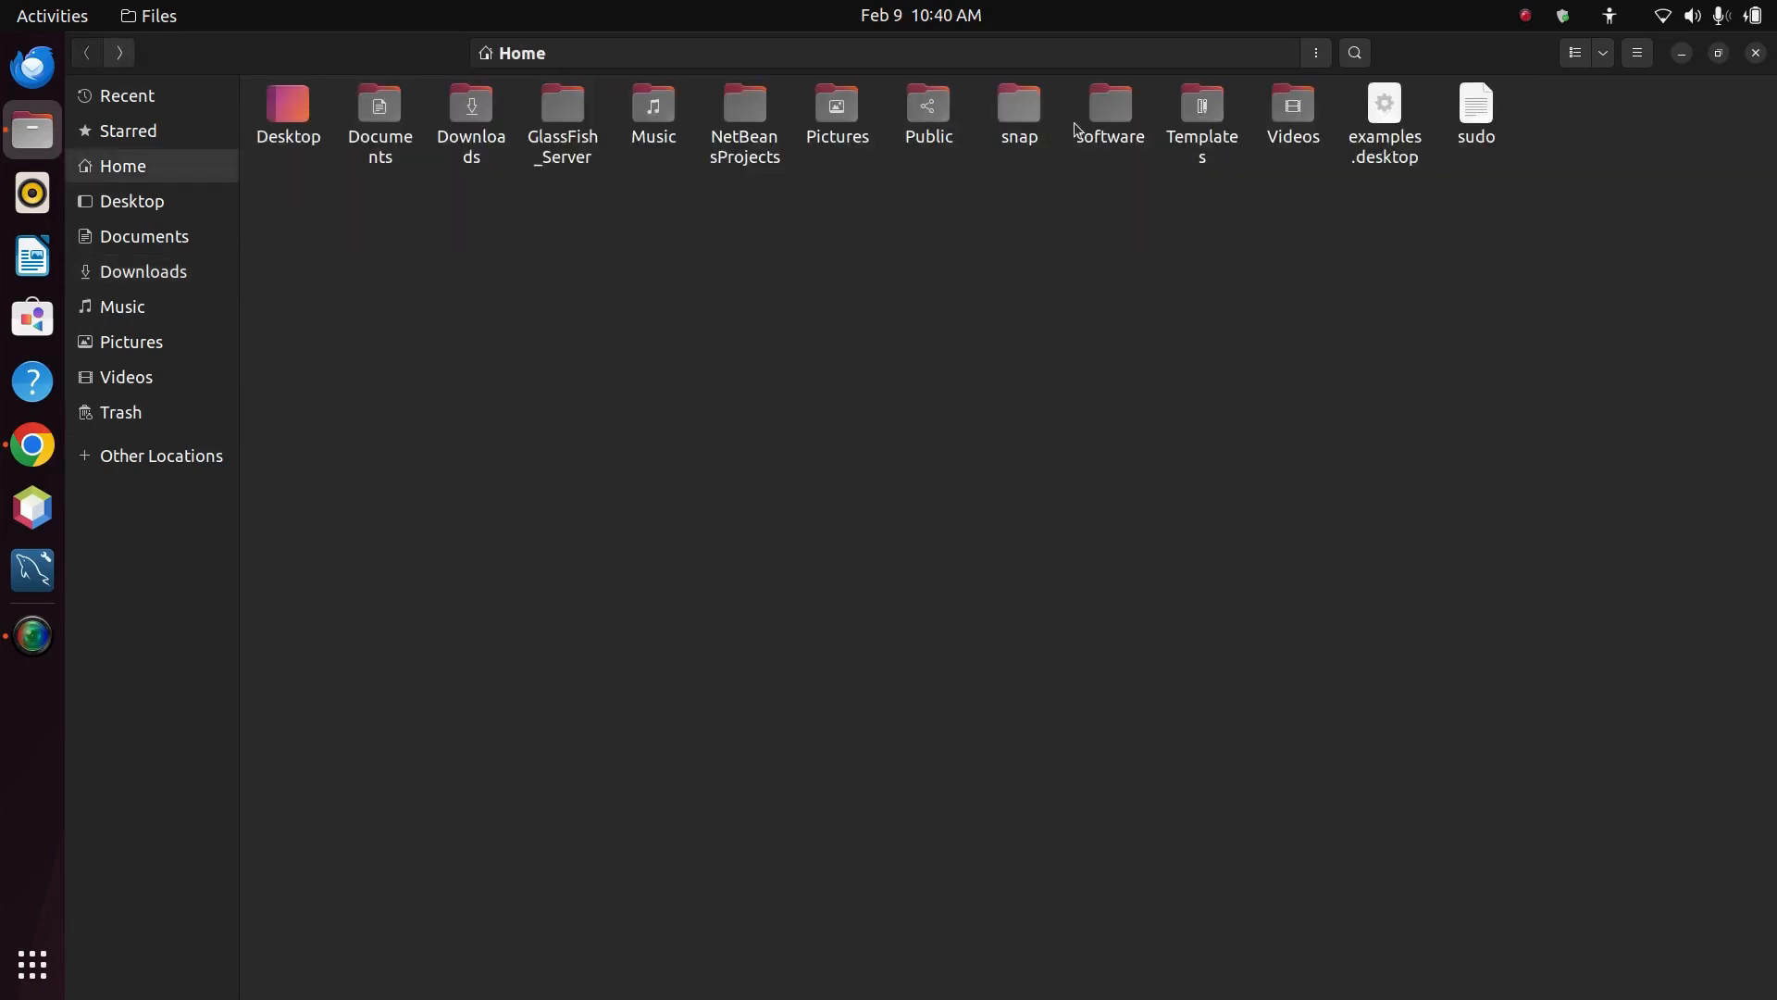
double_click(1113, 130)
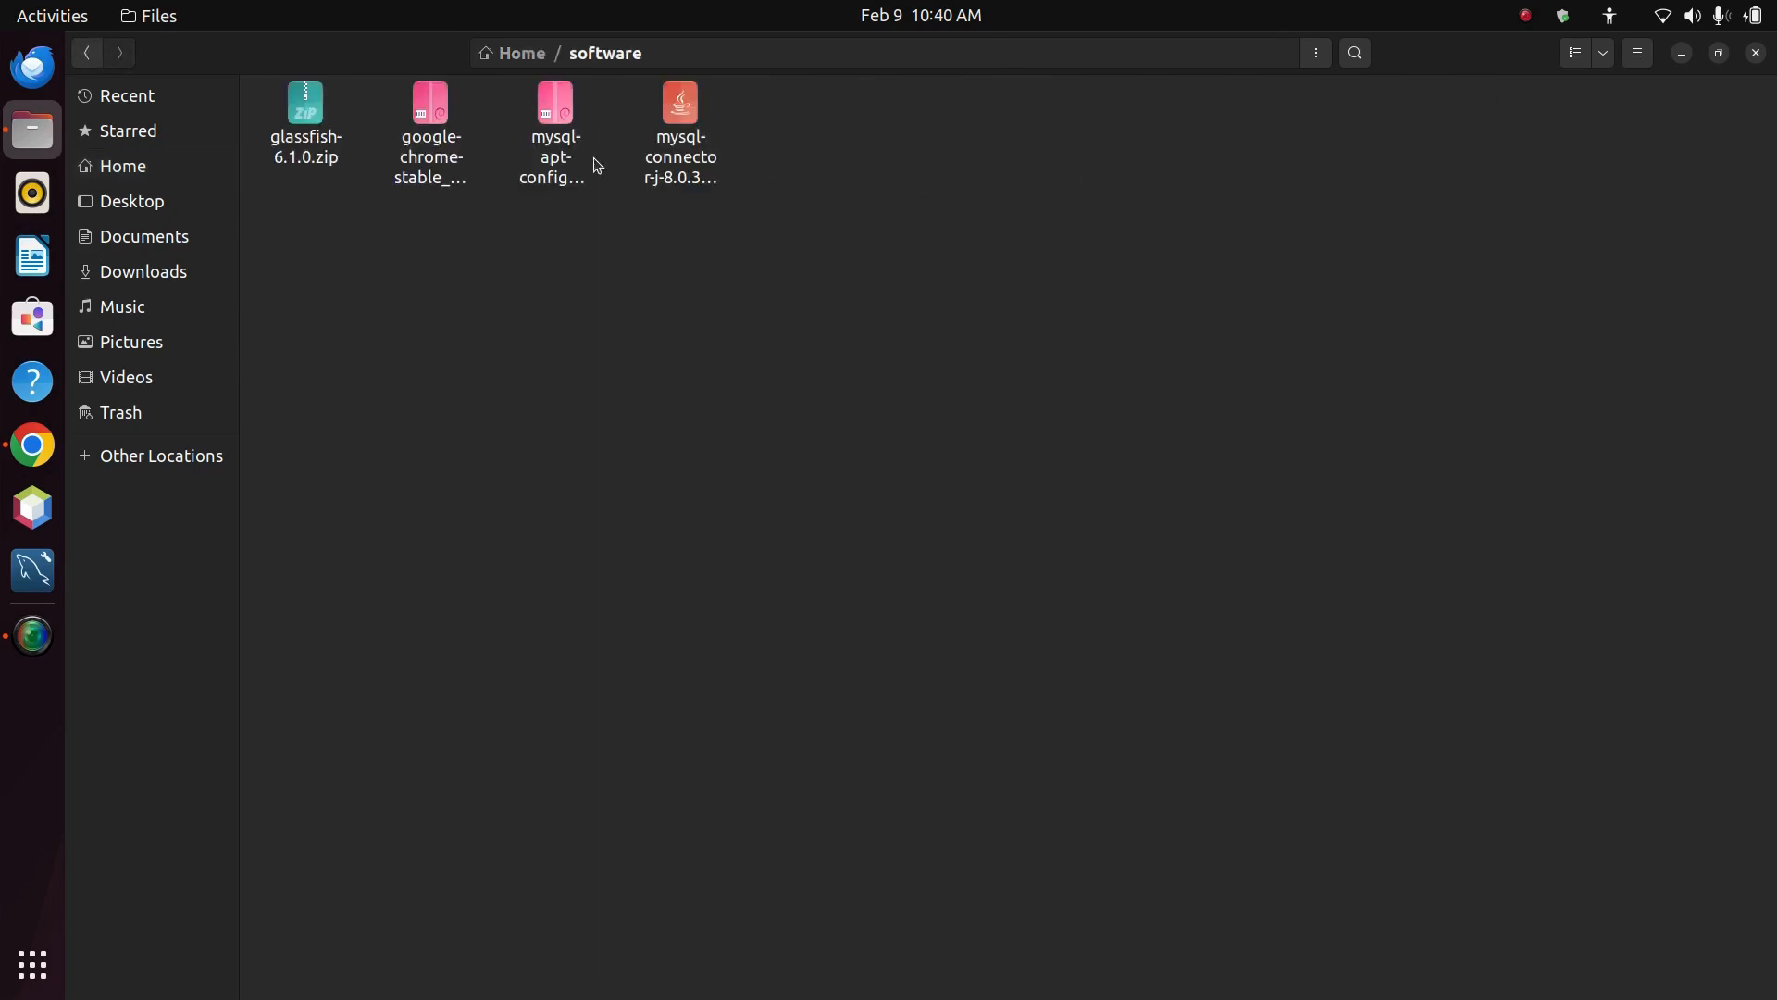
left_click(639, 148)
key("alt+Up")
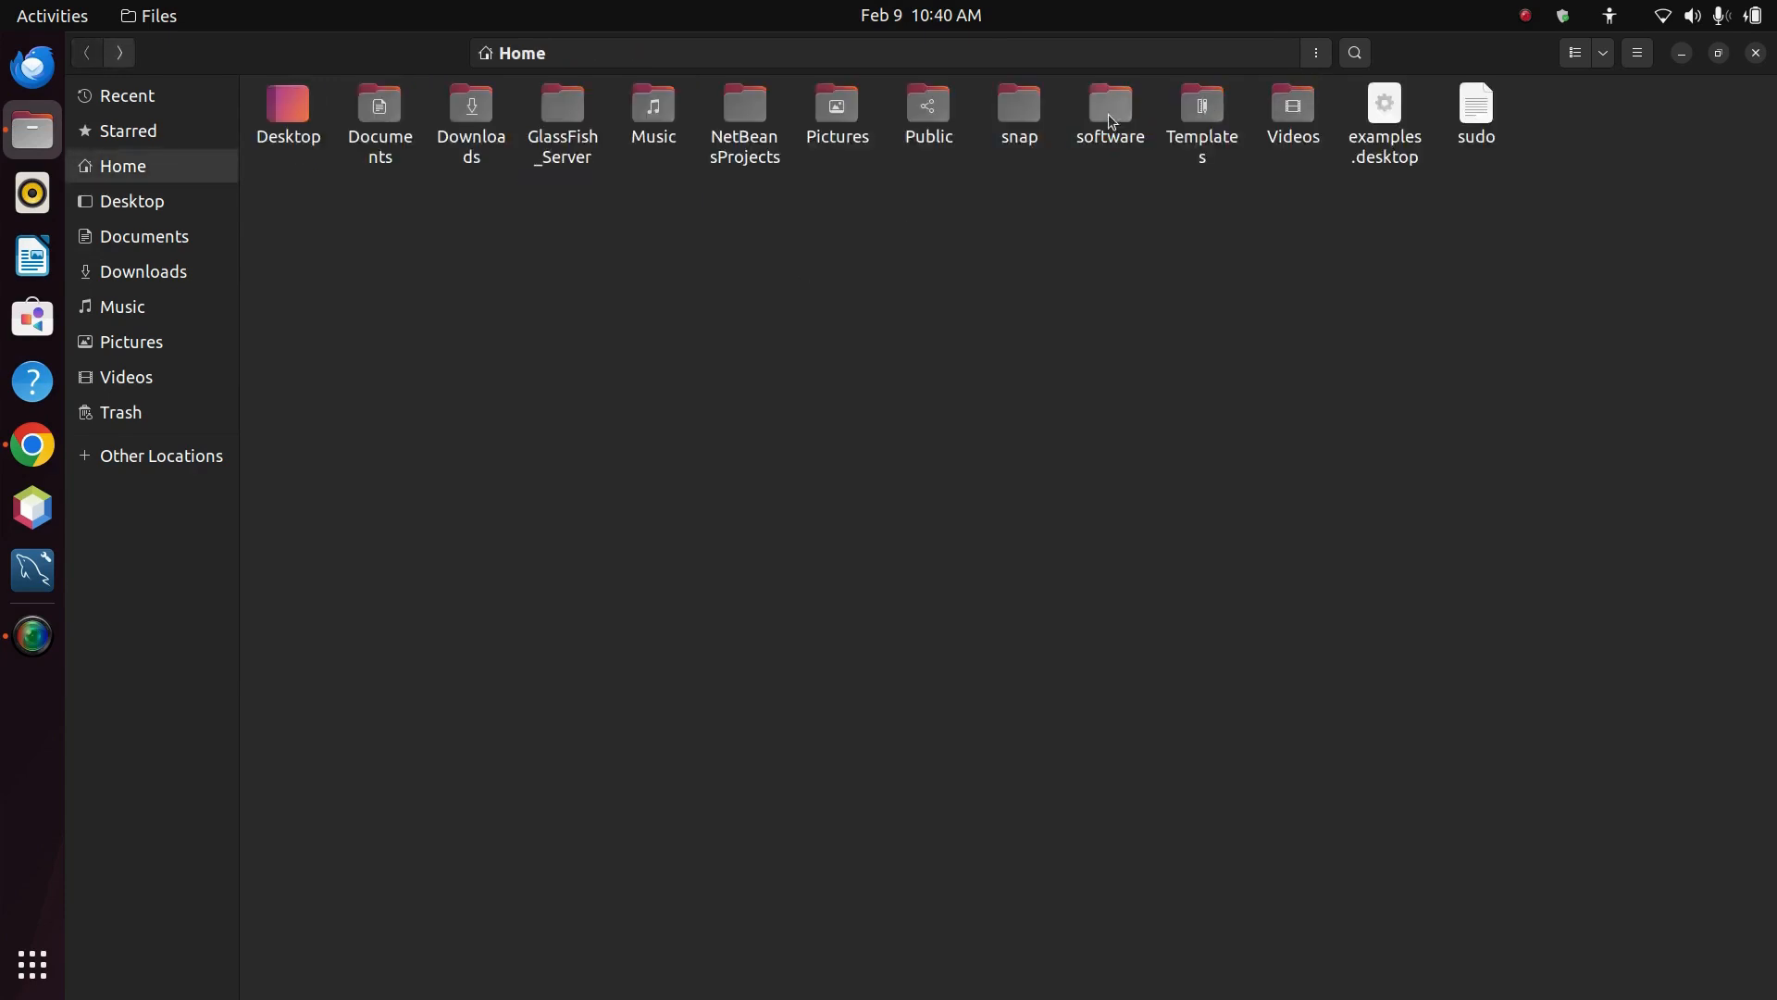
double_click(1109, 116)
right_click(917, 177)
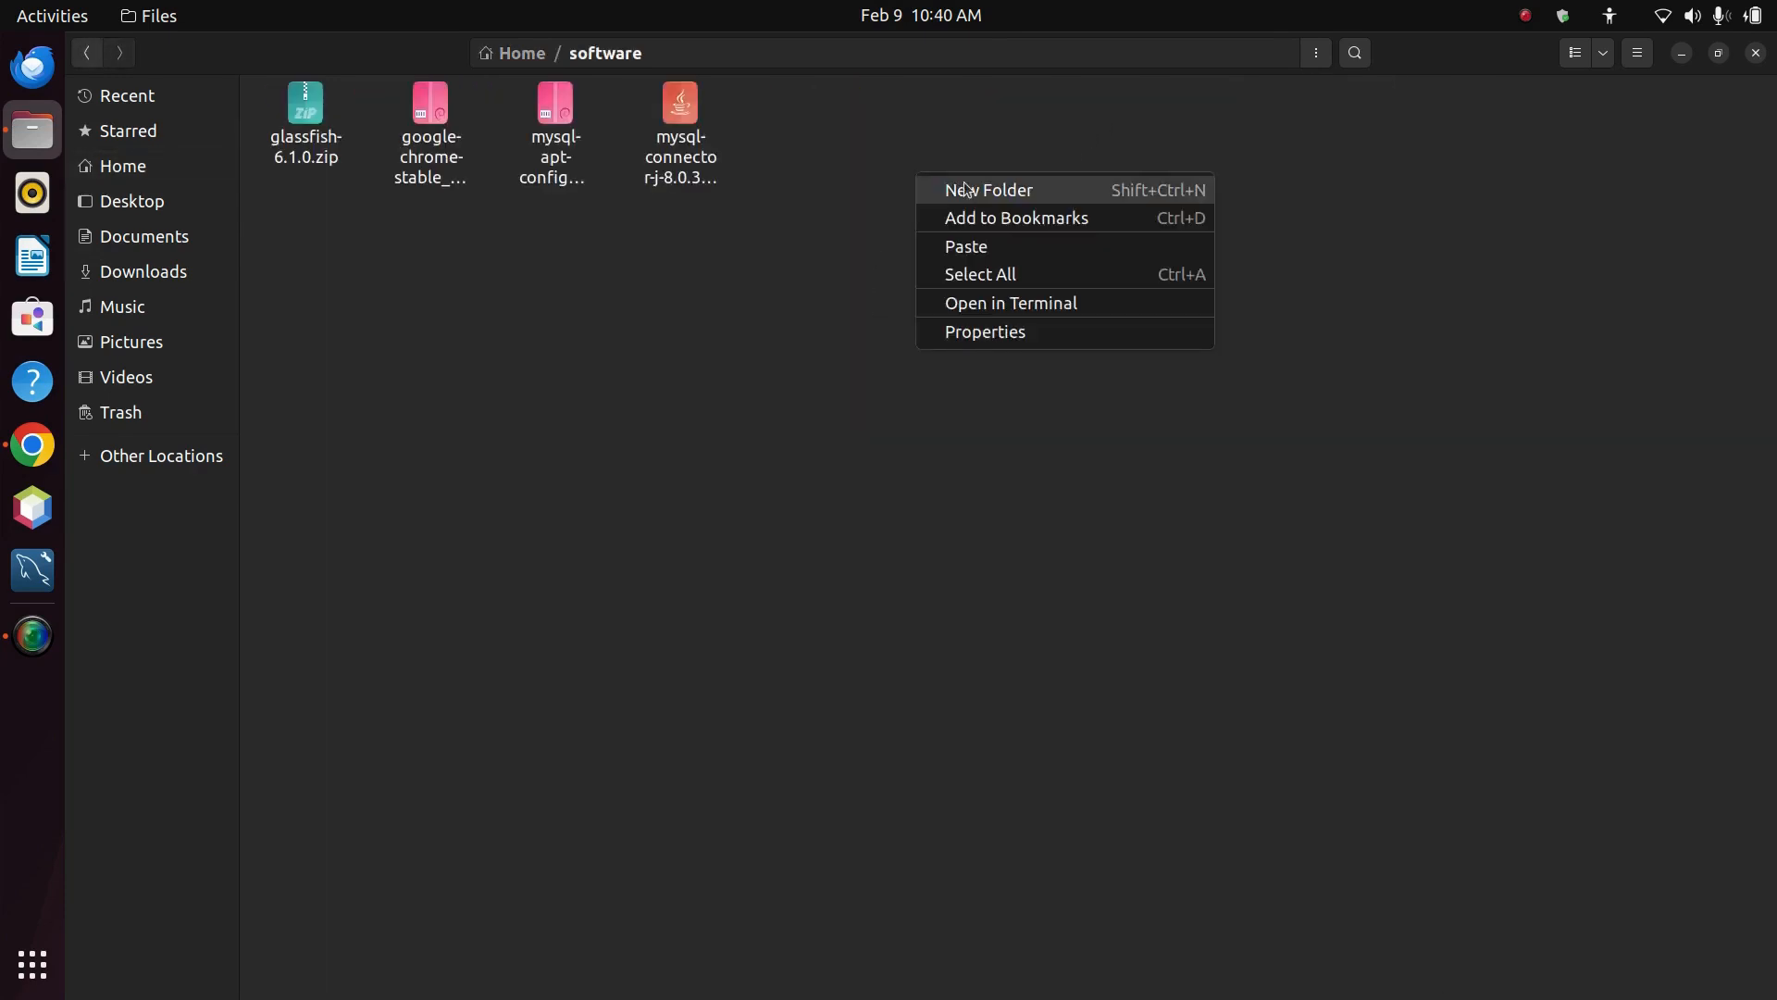
left_click(774, 243)
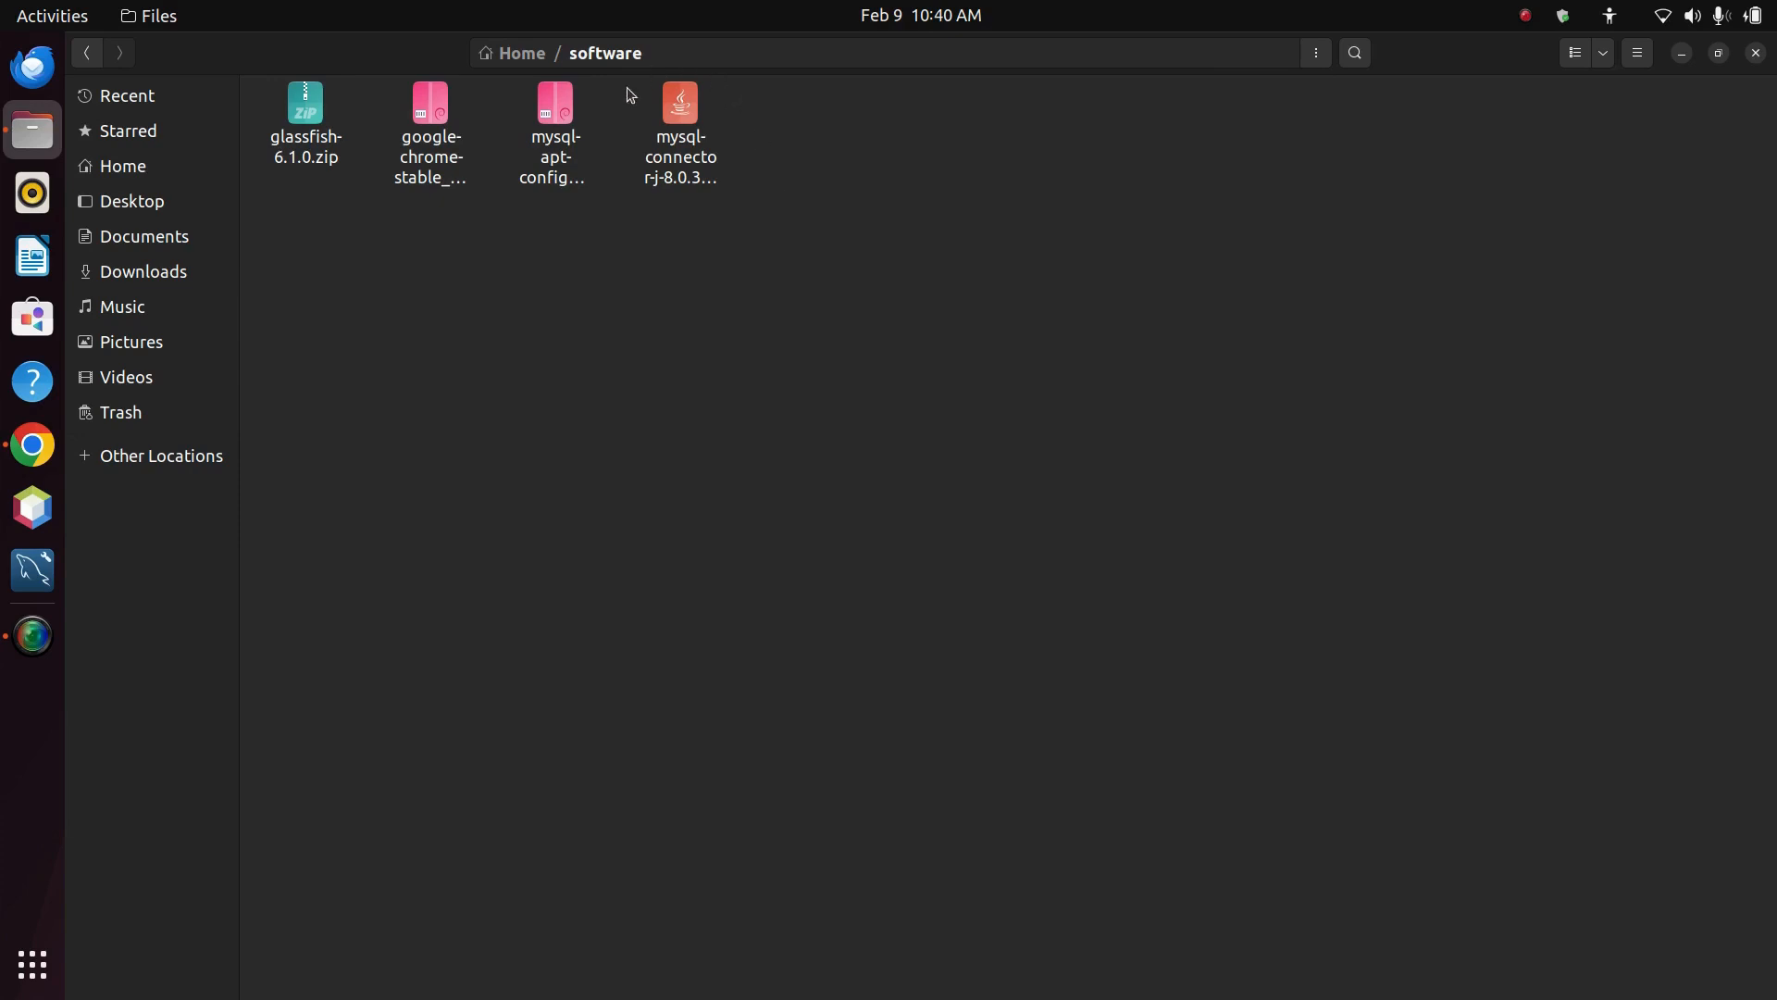
right_click(979, 204)
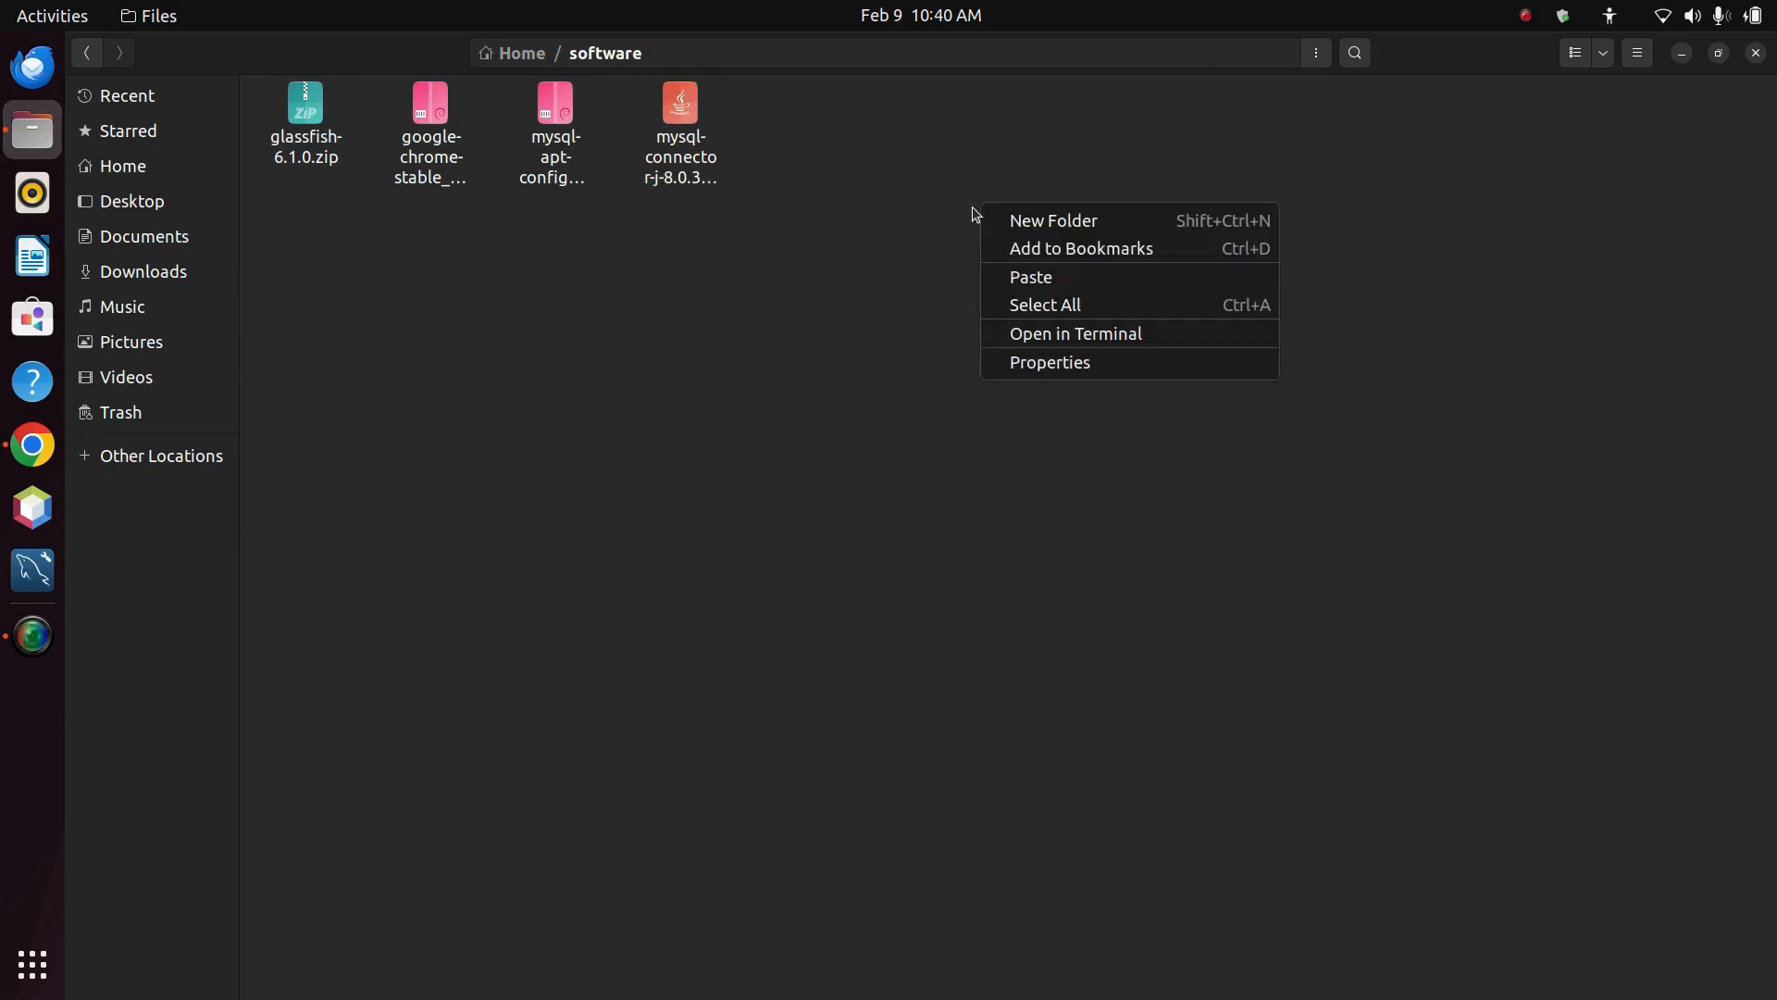
left_click(1030, 335)
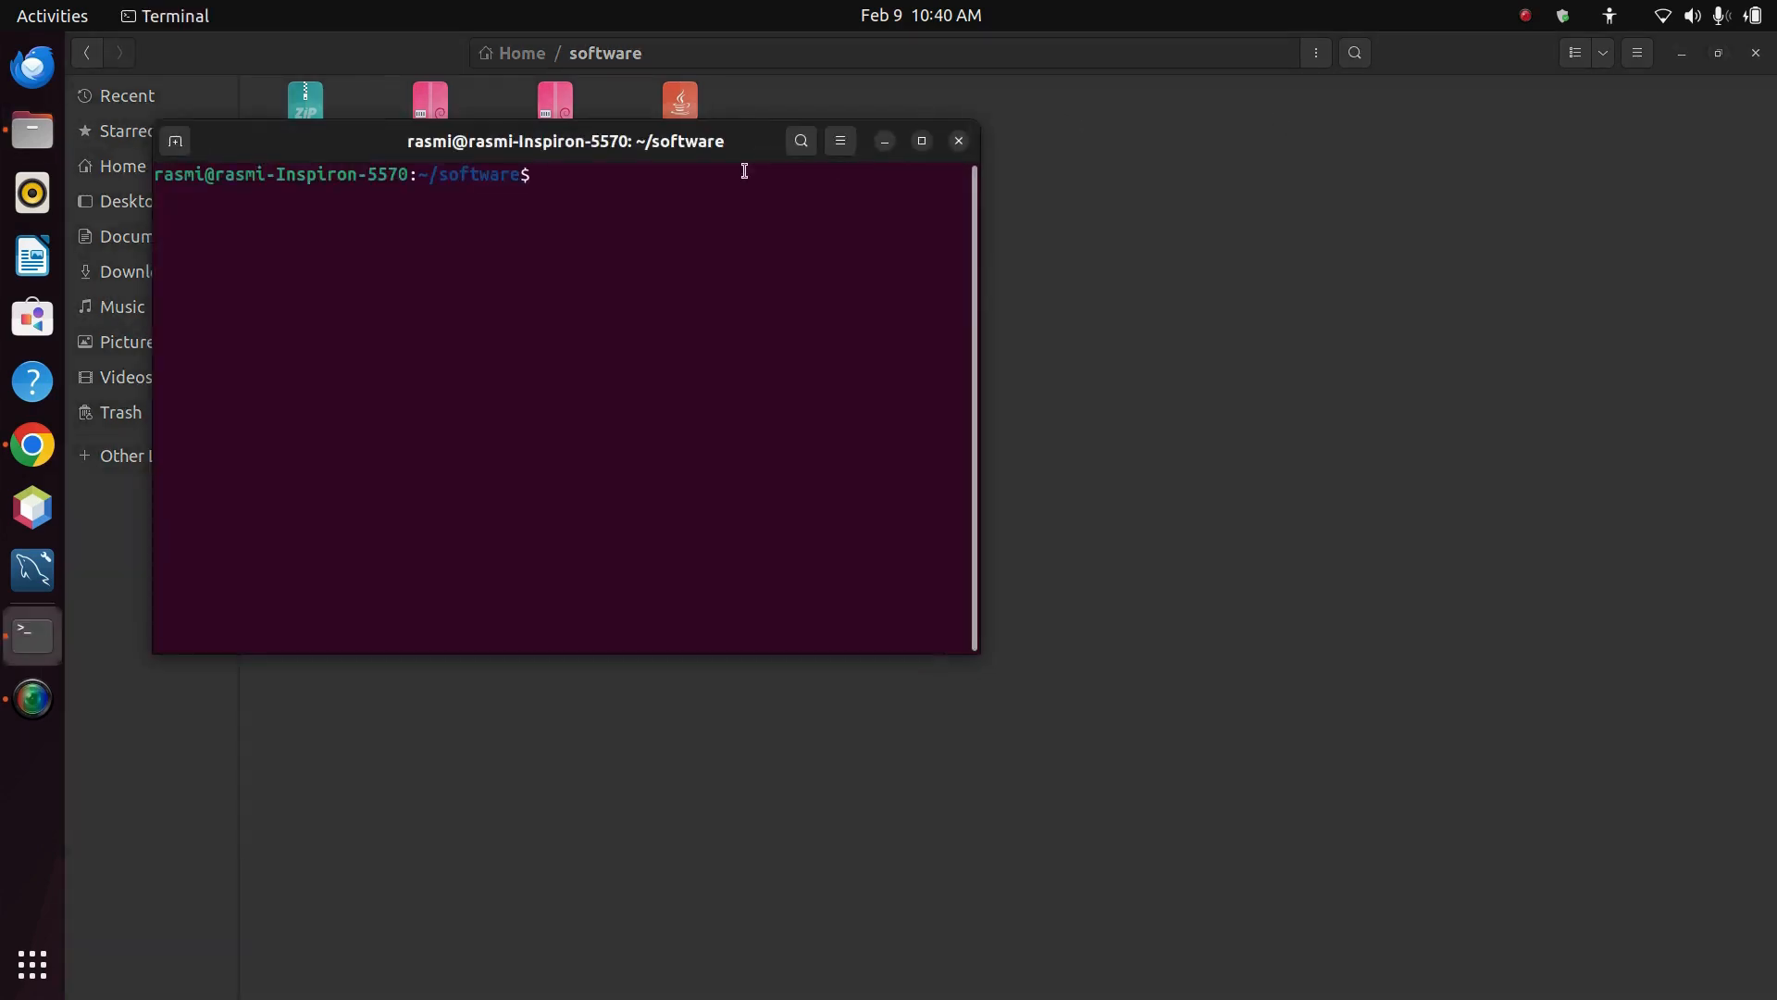
left_click_drag(631, 163, 1247, 325)
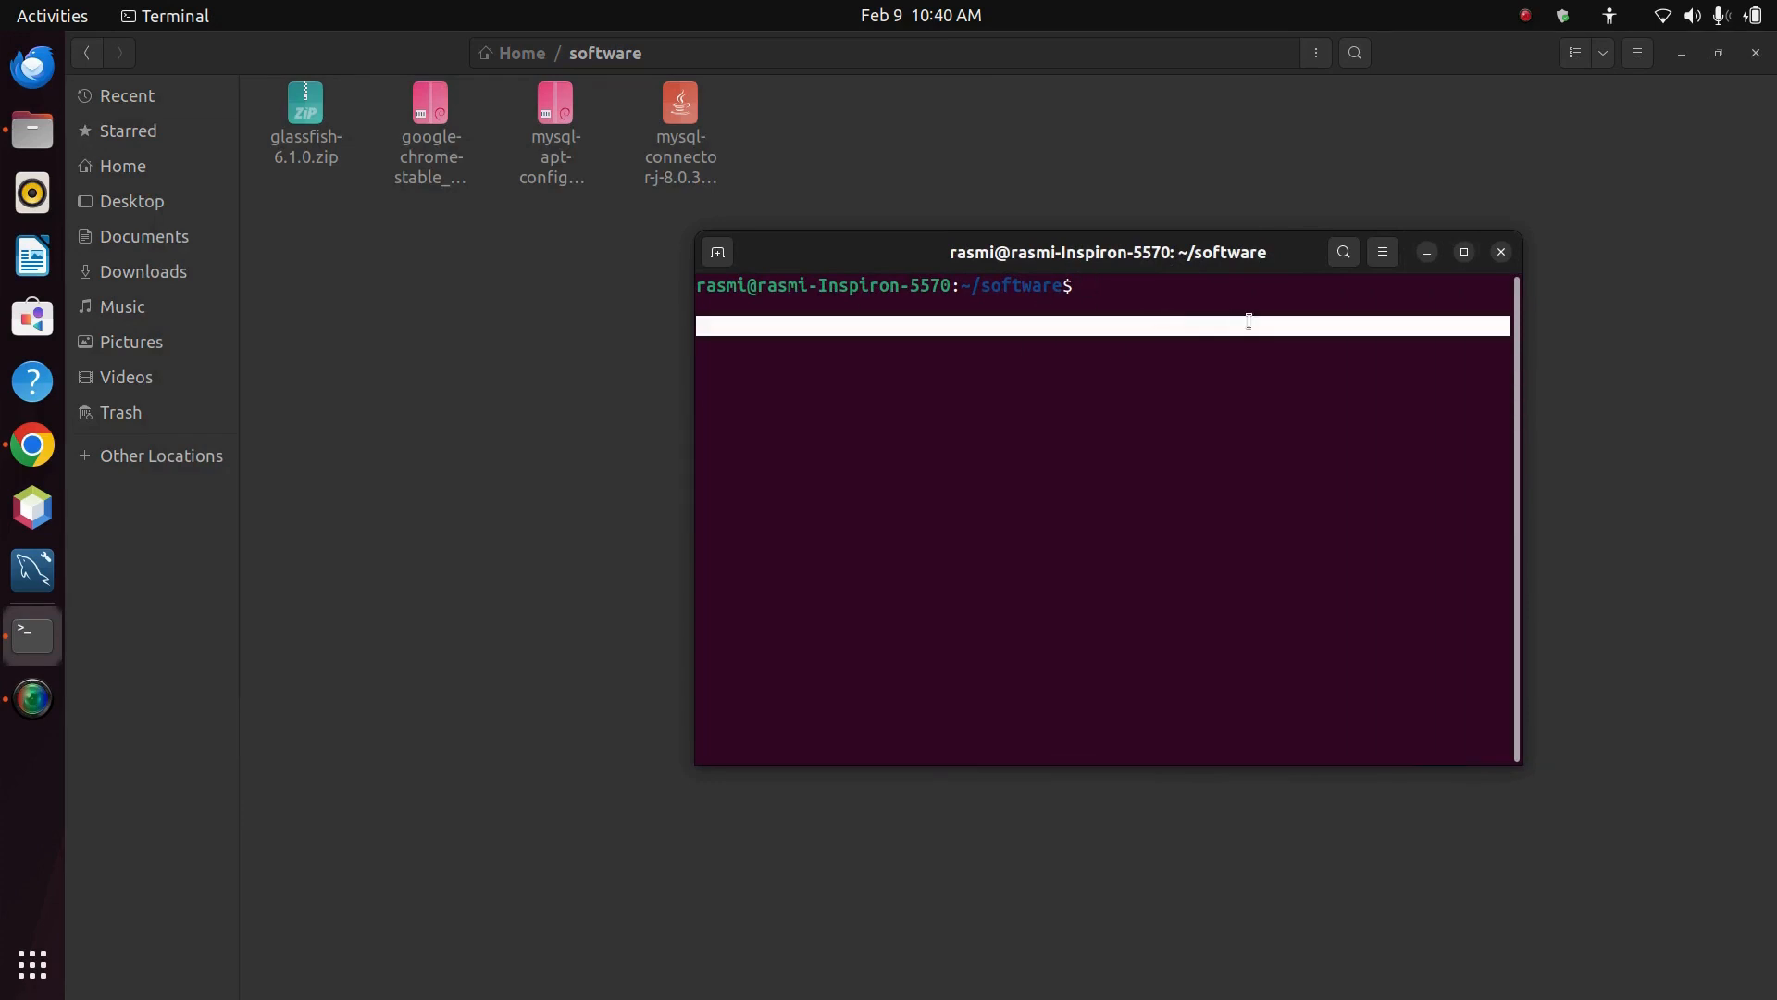
left_click(1206, 357)
- Switch to the Java Notes document in Chrome and copy the sudo cp command that copies mysql-connector-j-8.0.33.jar into domain1/lib/
key("alt+Tab")
key("alt+Tab")
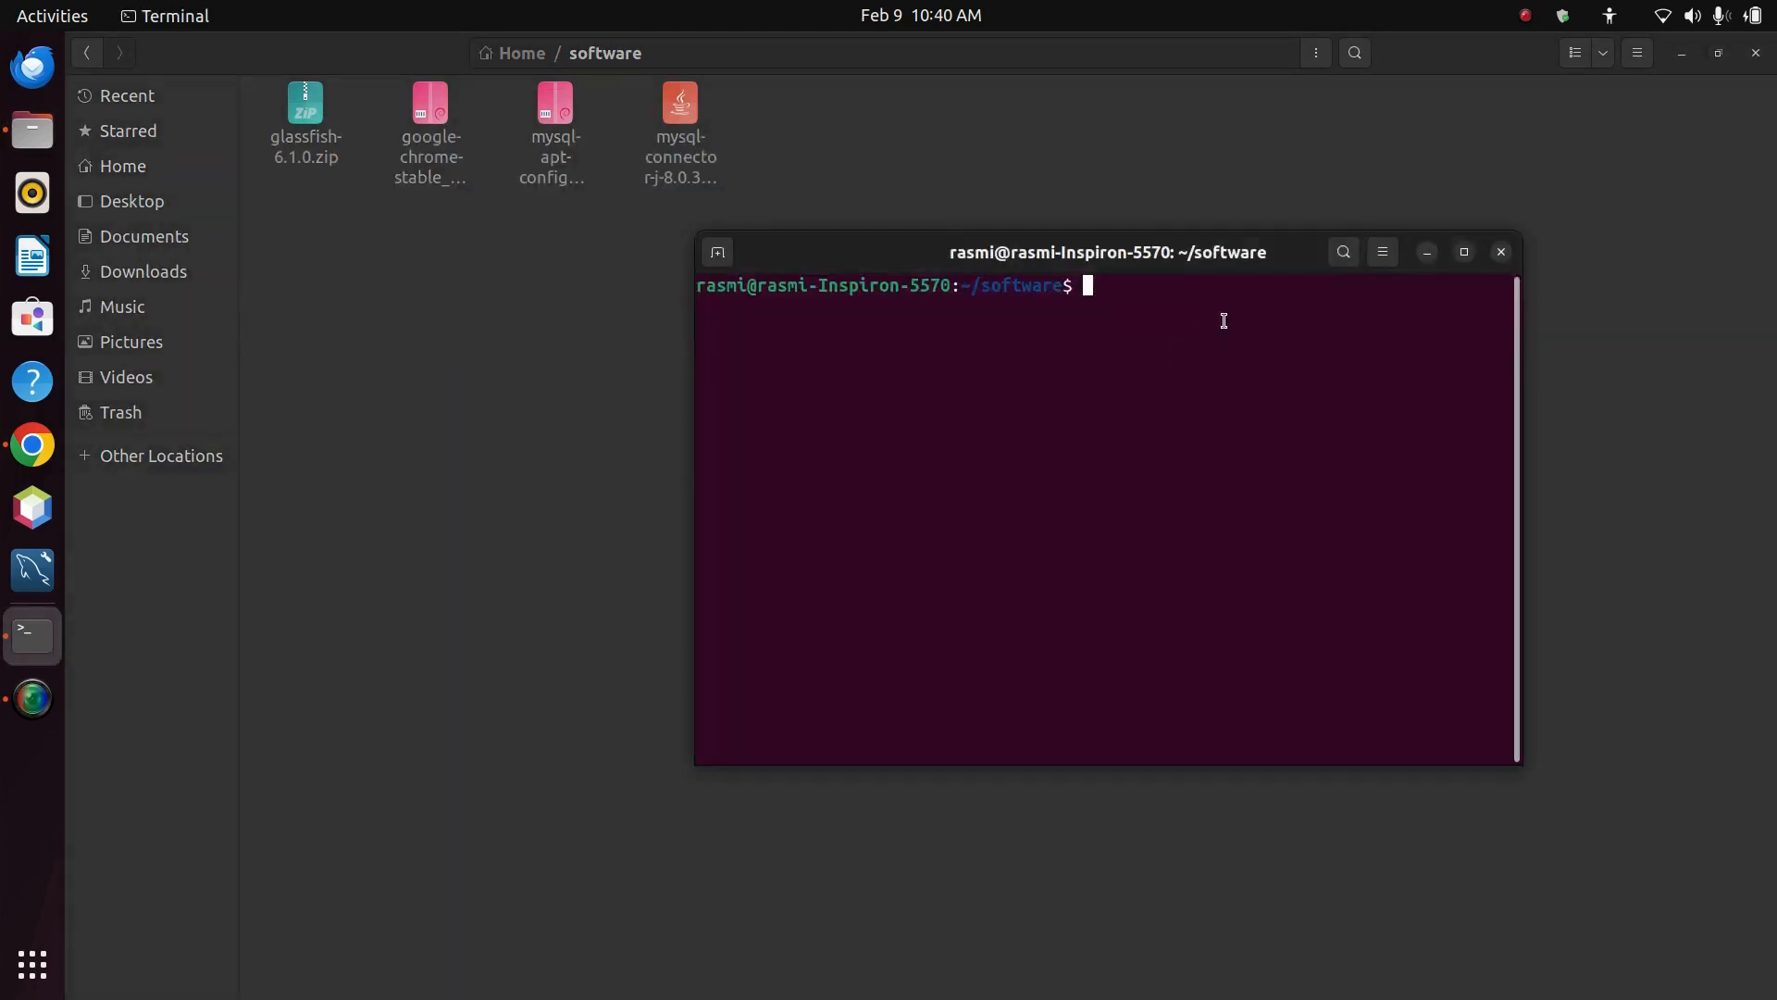
key("alt+Tab")
key("alt+Tab")
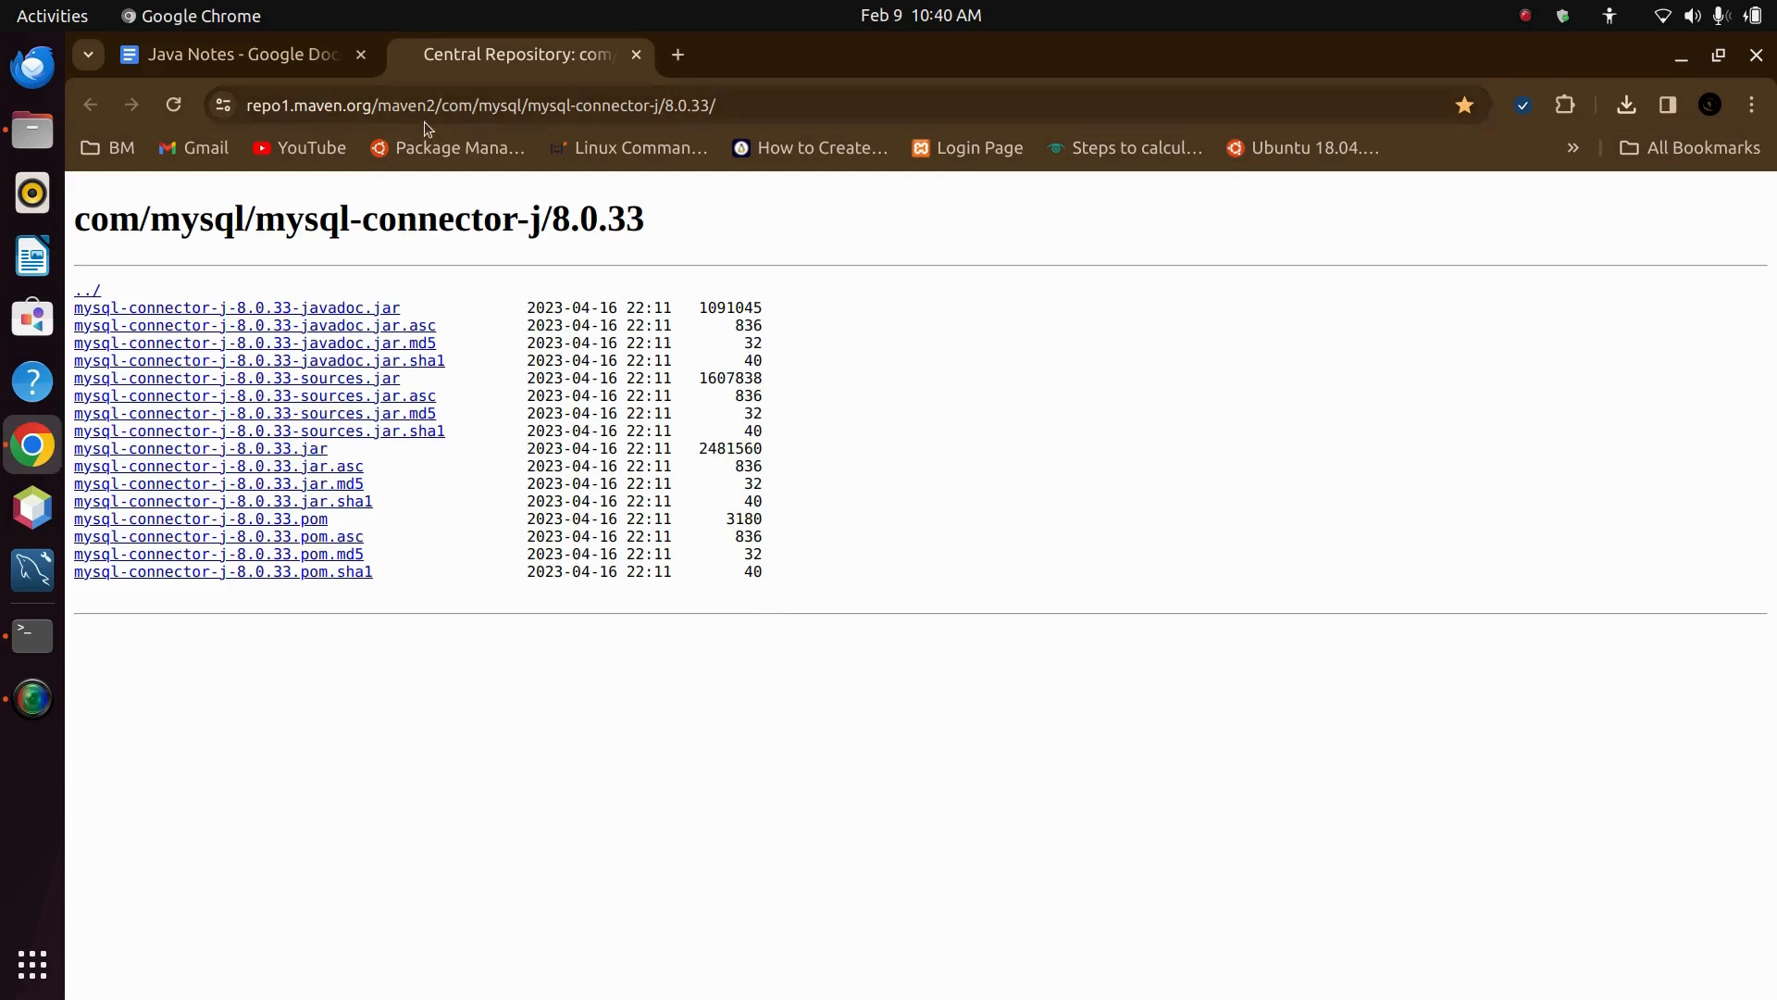
left_click(276, 54)
scroll(858, 502, "down", 3)
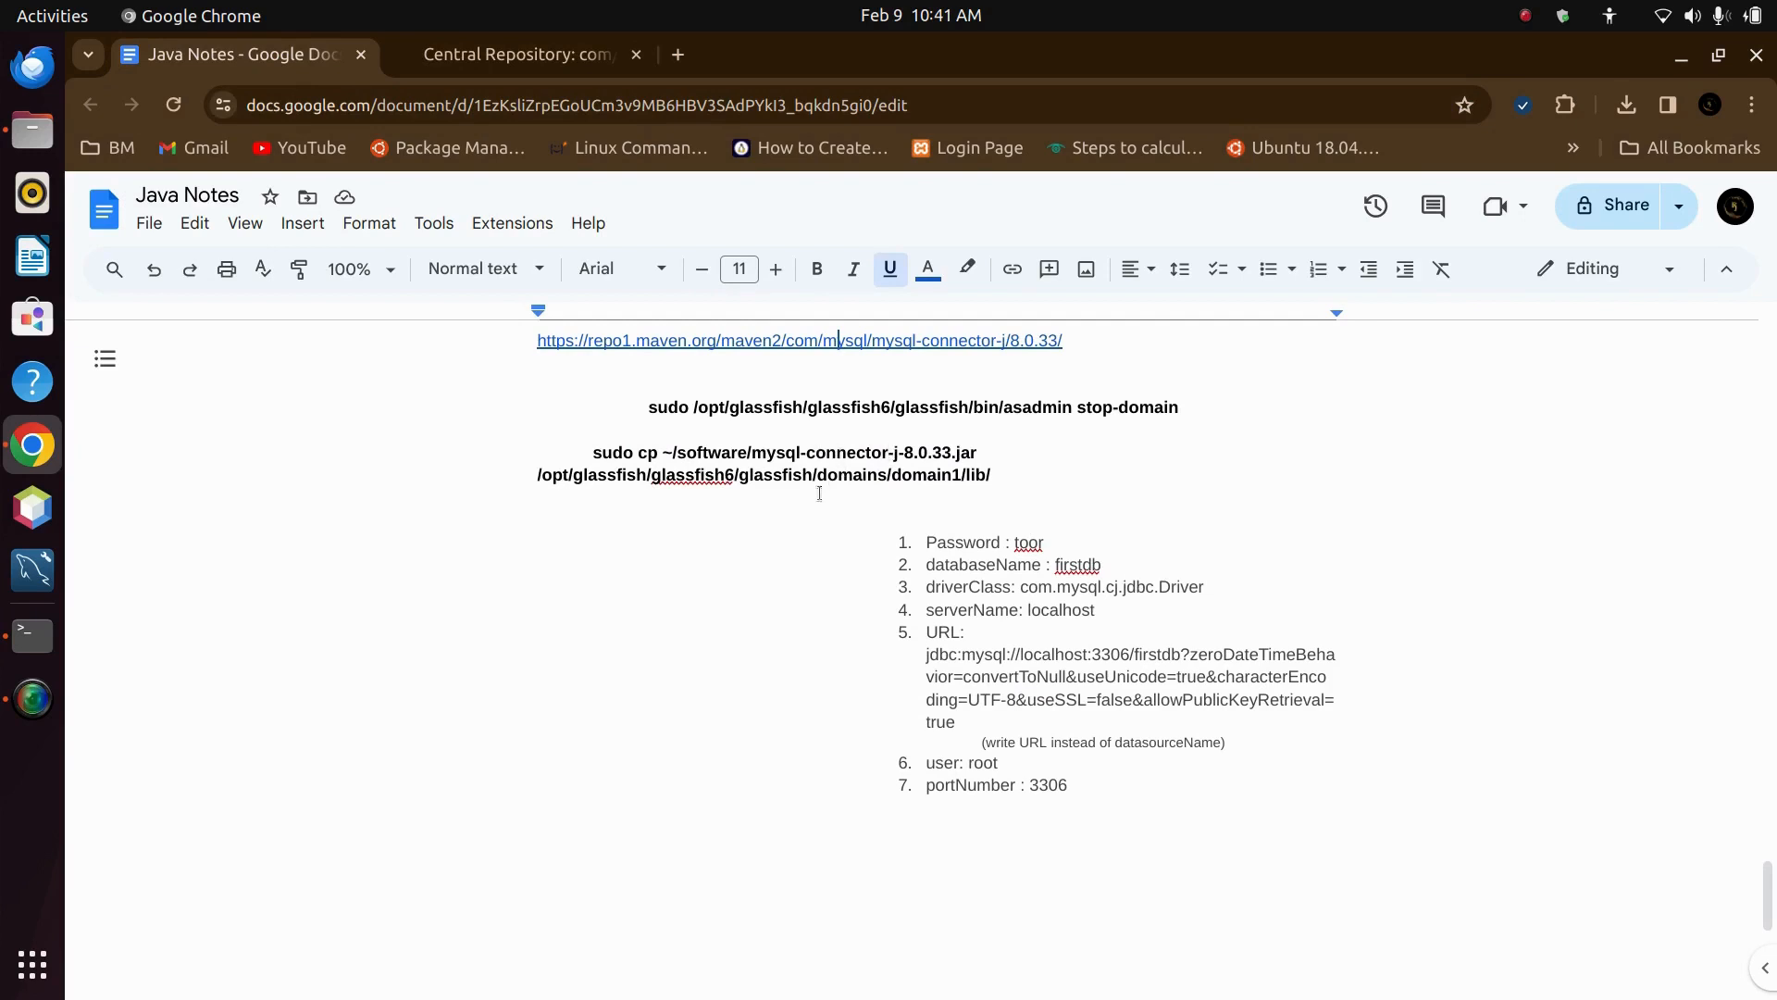
left_click_drag(534, 486, 998, 478)
left_click(998, 477)
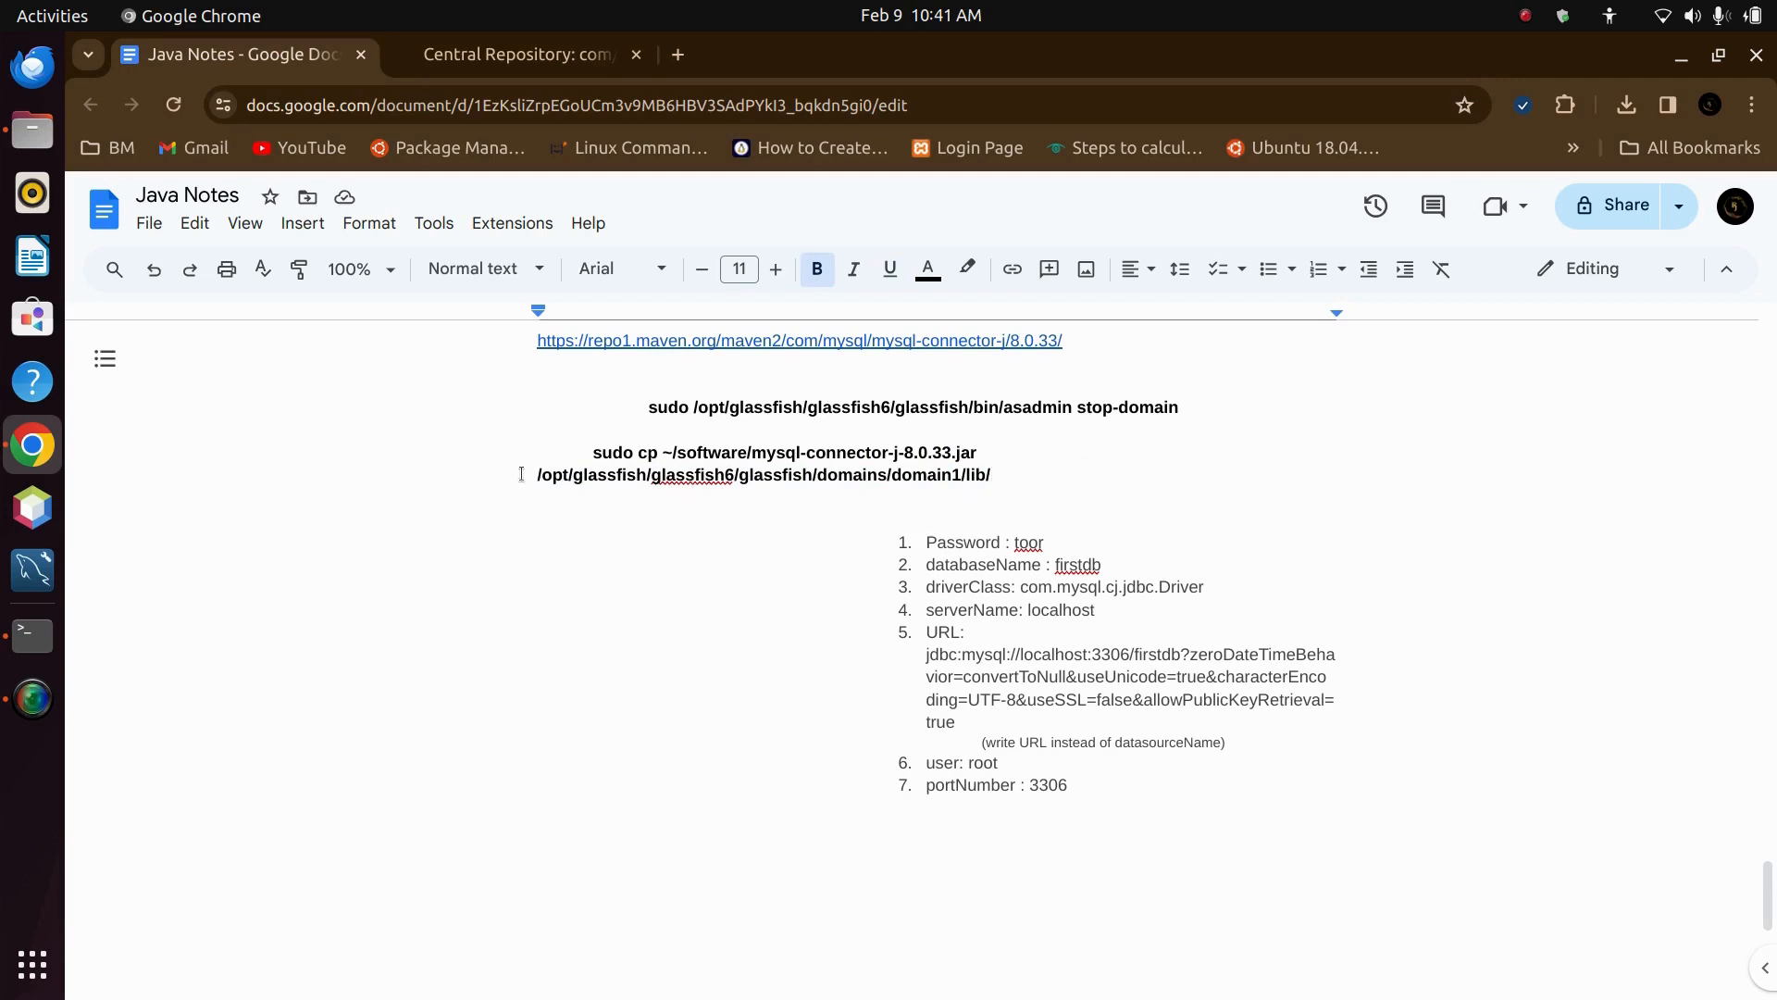
left_click_drag(525, 474, 1055, 489)
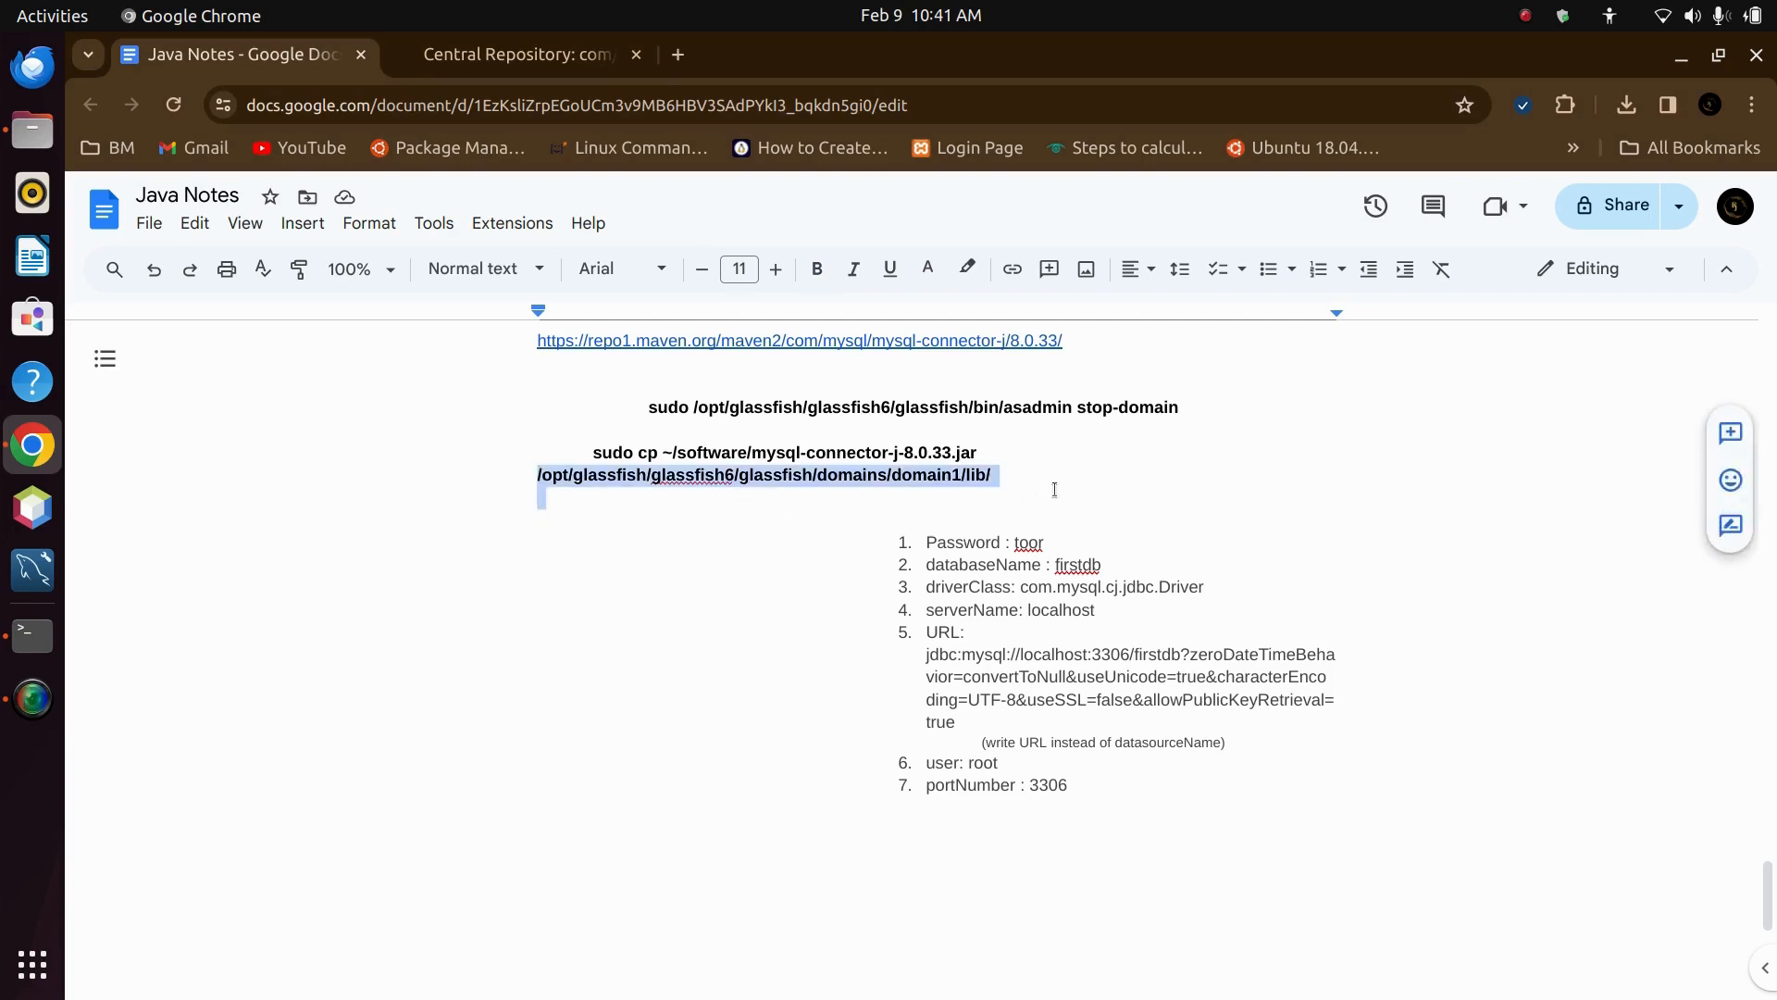
left_click(964, 501)
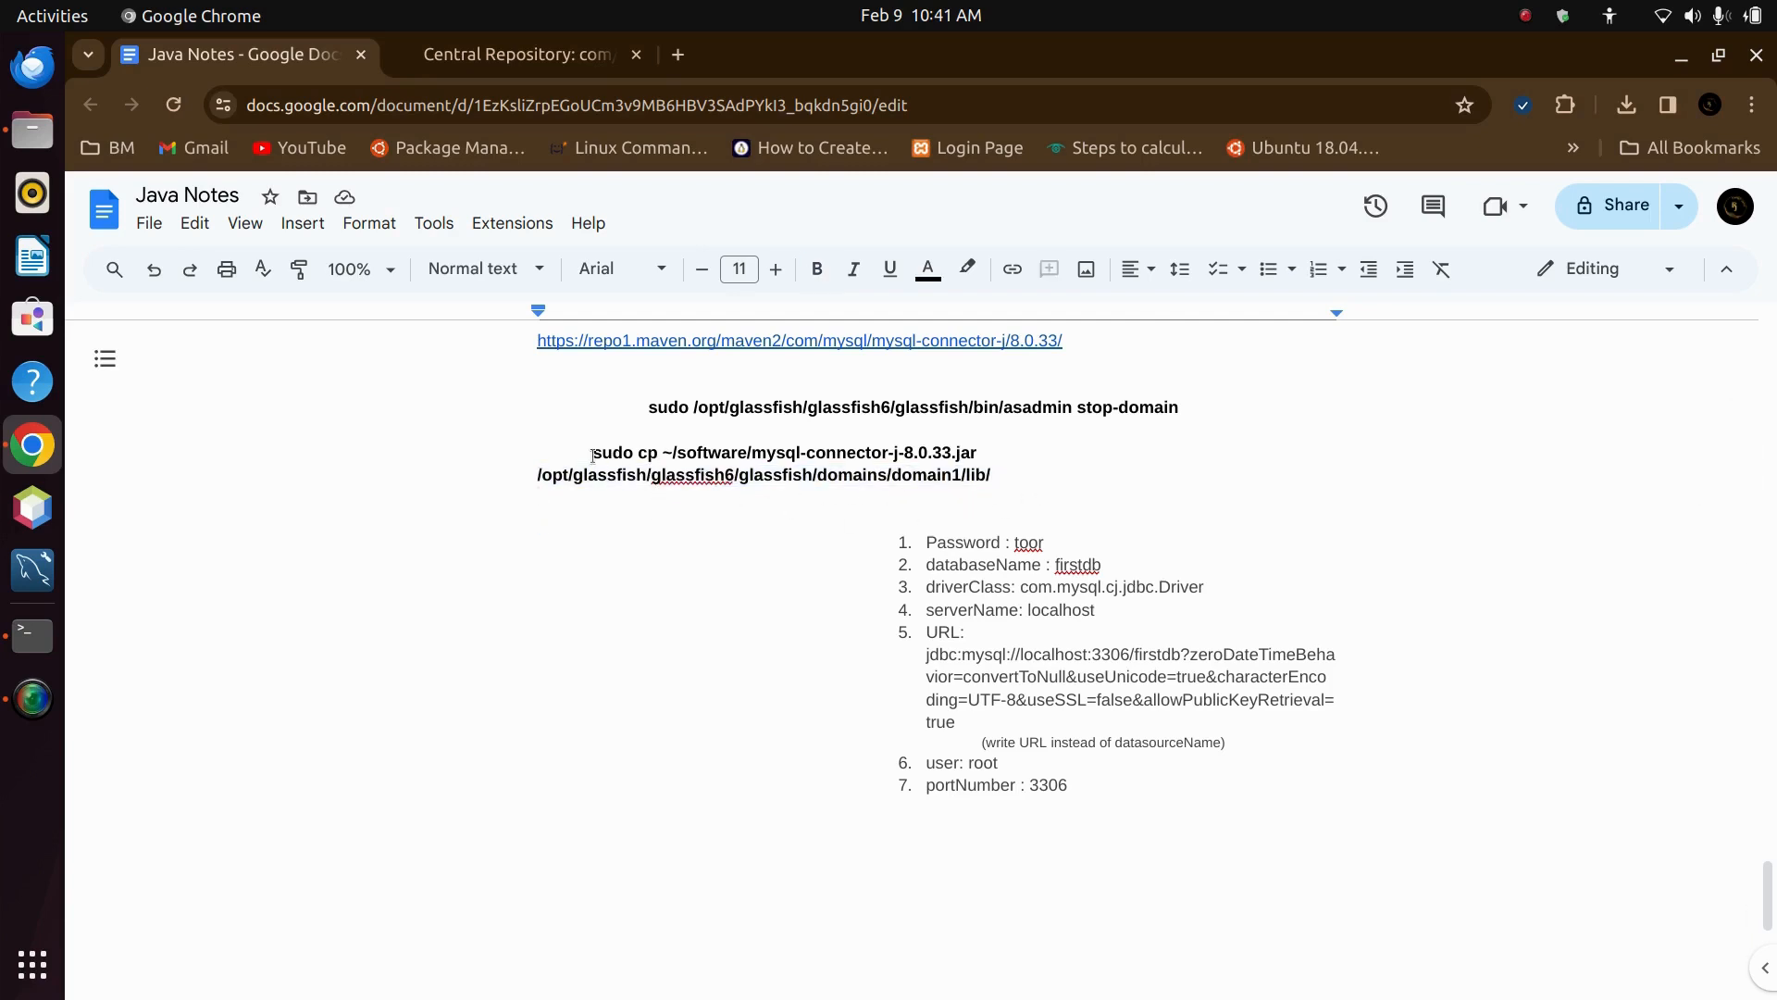
left_click_drag(593, 456, 1007, 481)
key("ctrl+c")
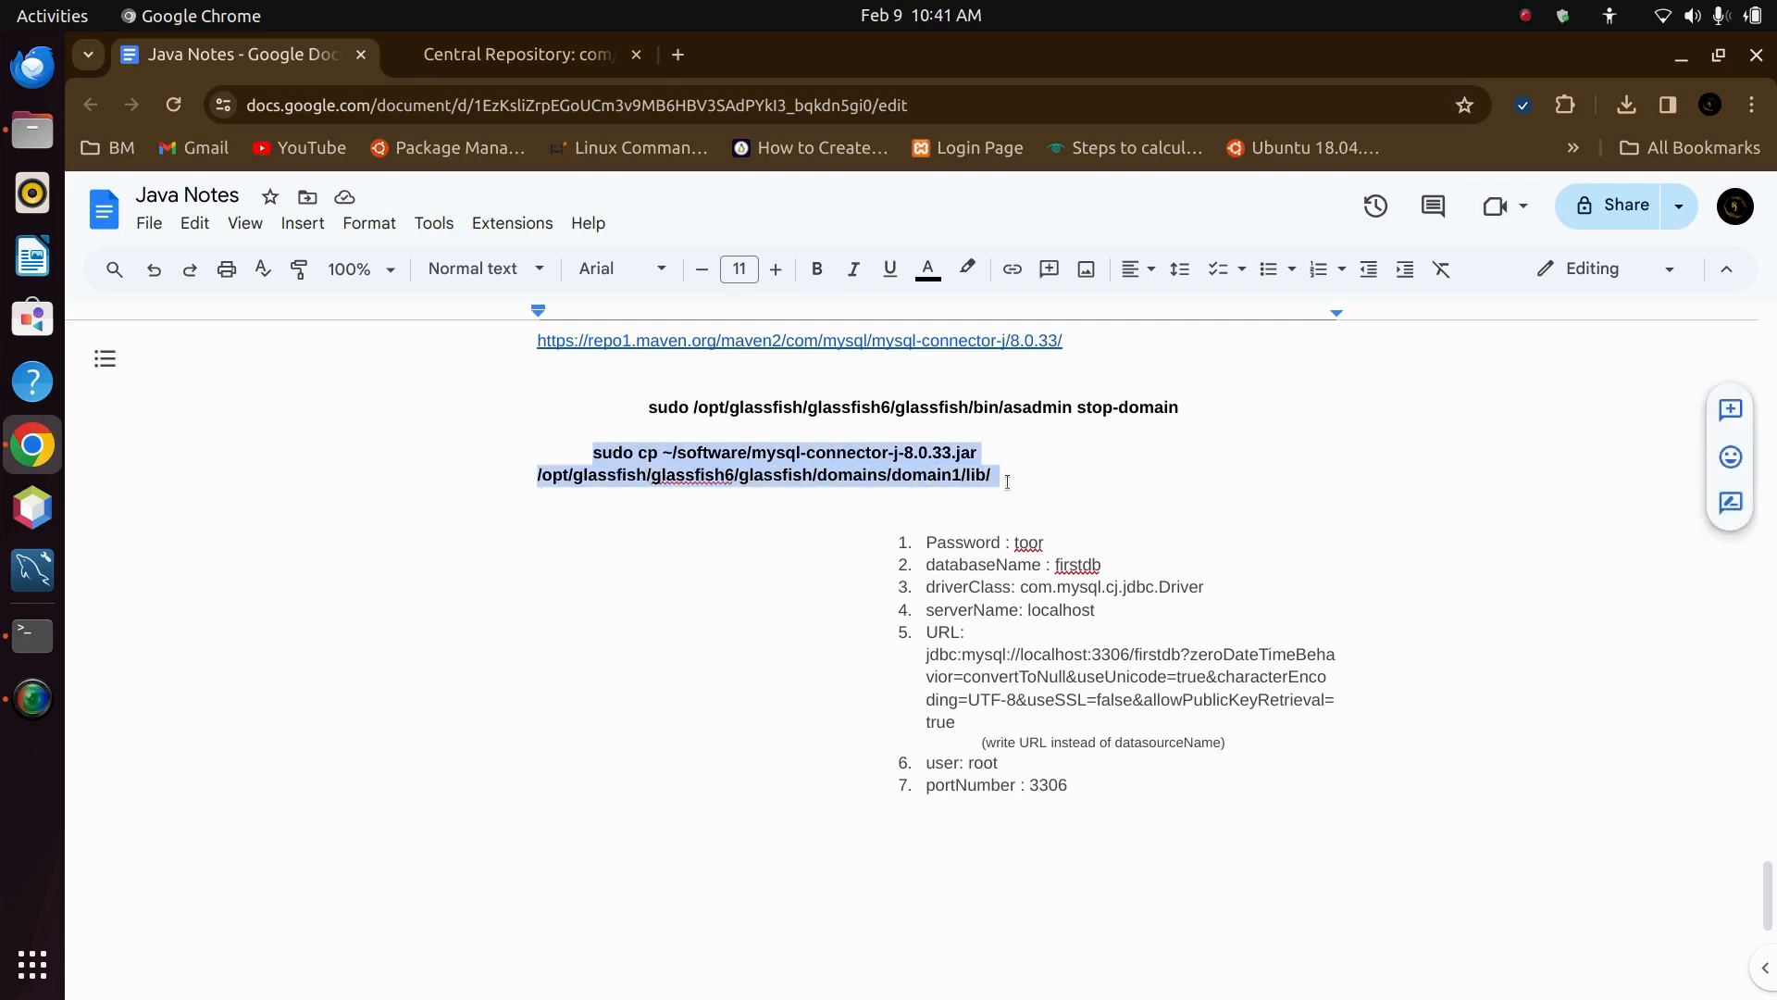
- In the terminal, run the copied command to copy mysql-connector-j-8.0.33.jar to /opt/glassfish/glassfish6/glassfish/domains/domain1/lib/, entering the sudo password
key("ctrl+alt+t")
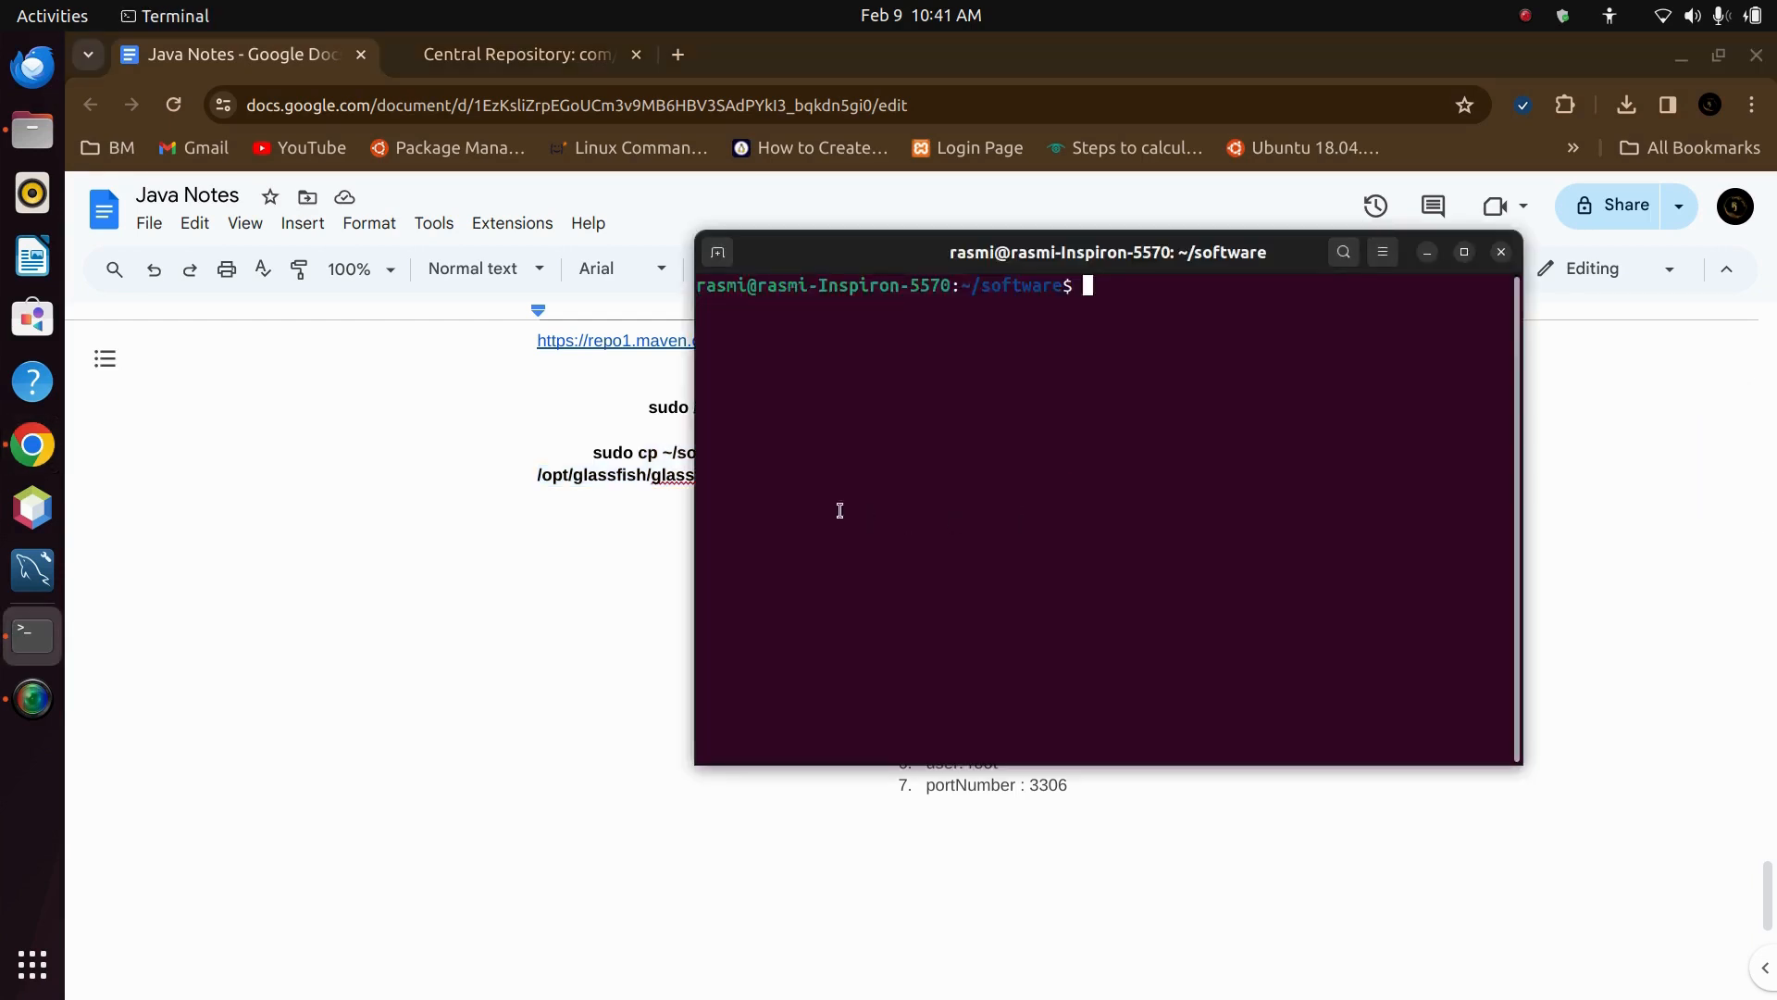
key("ctrl+shift+v")
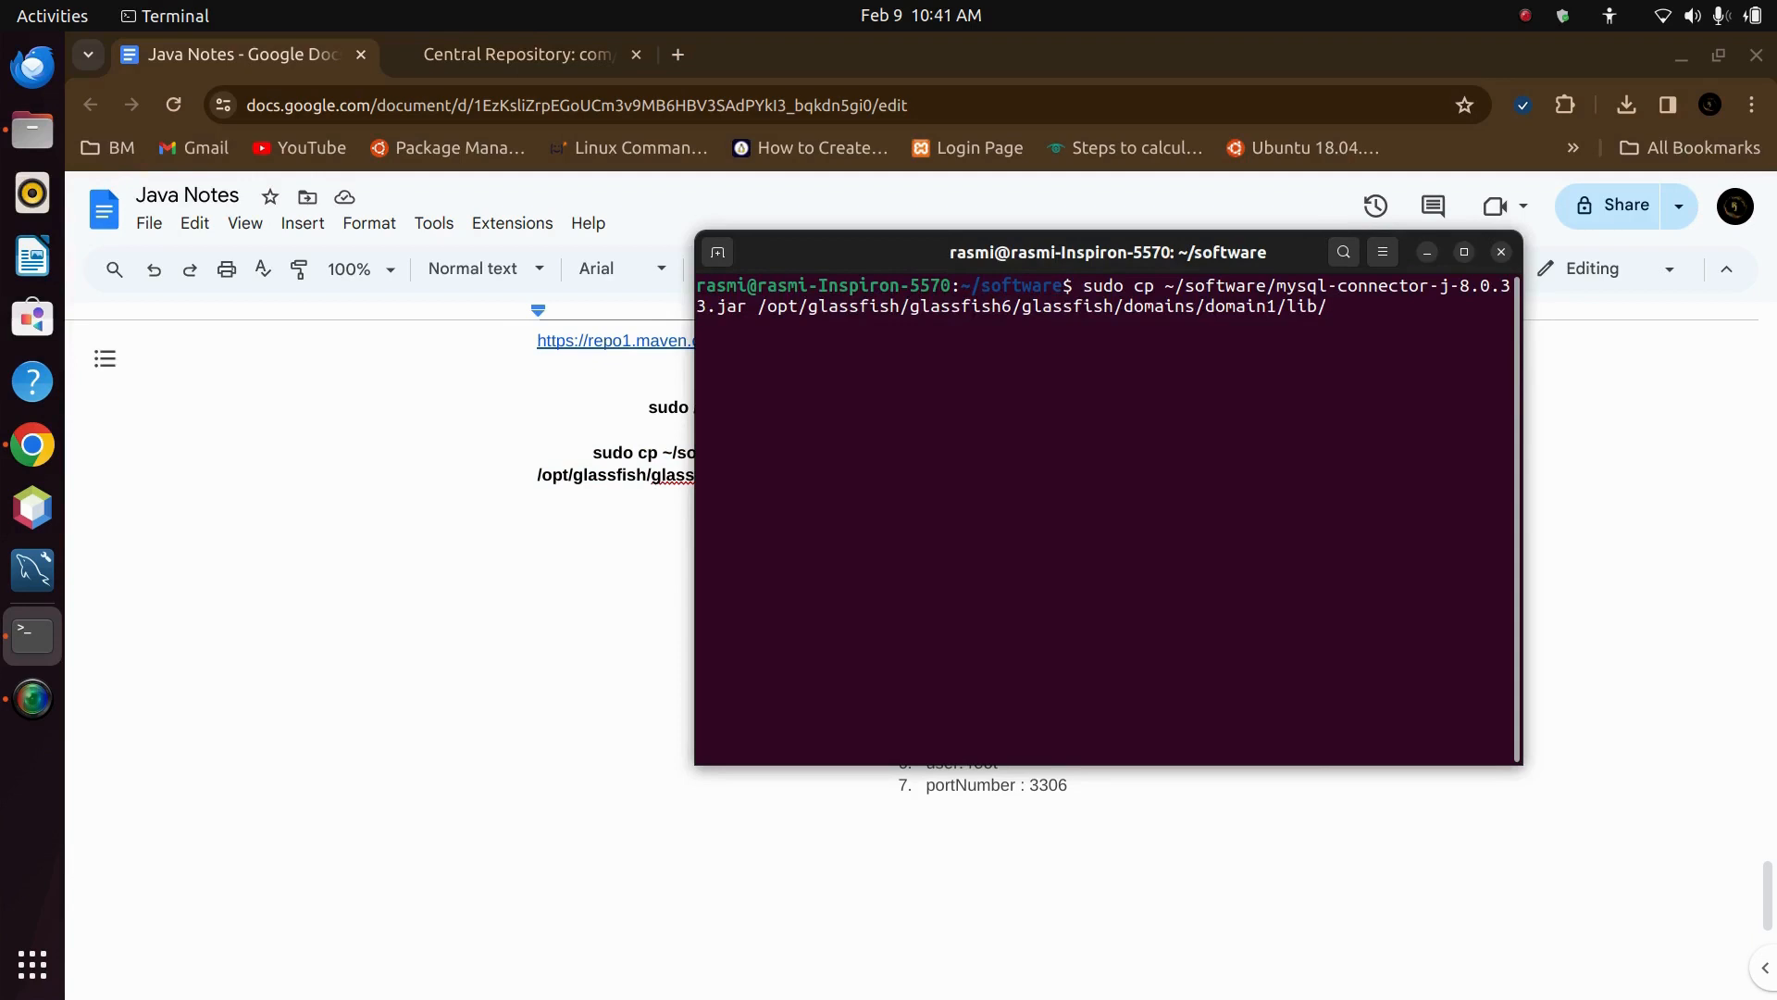
key("Return")
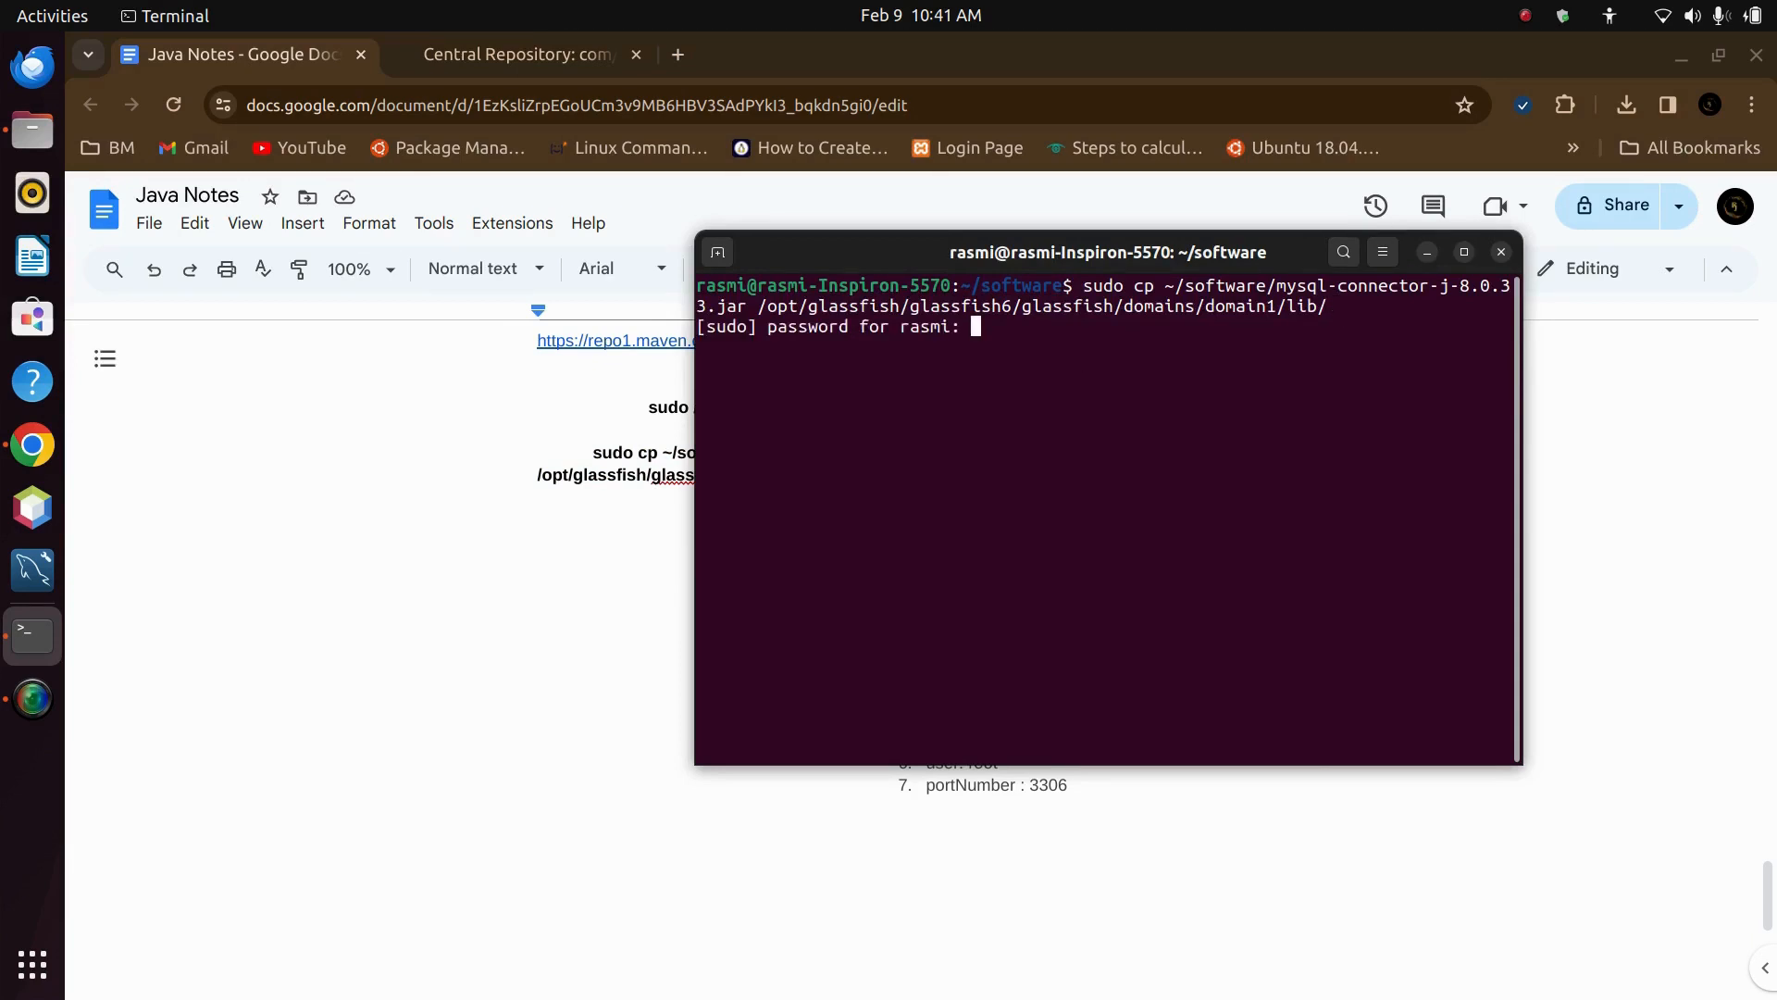
key("Return")
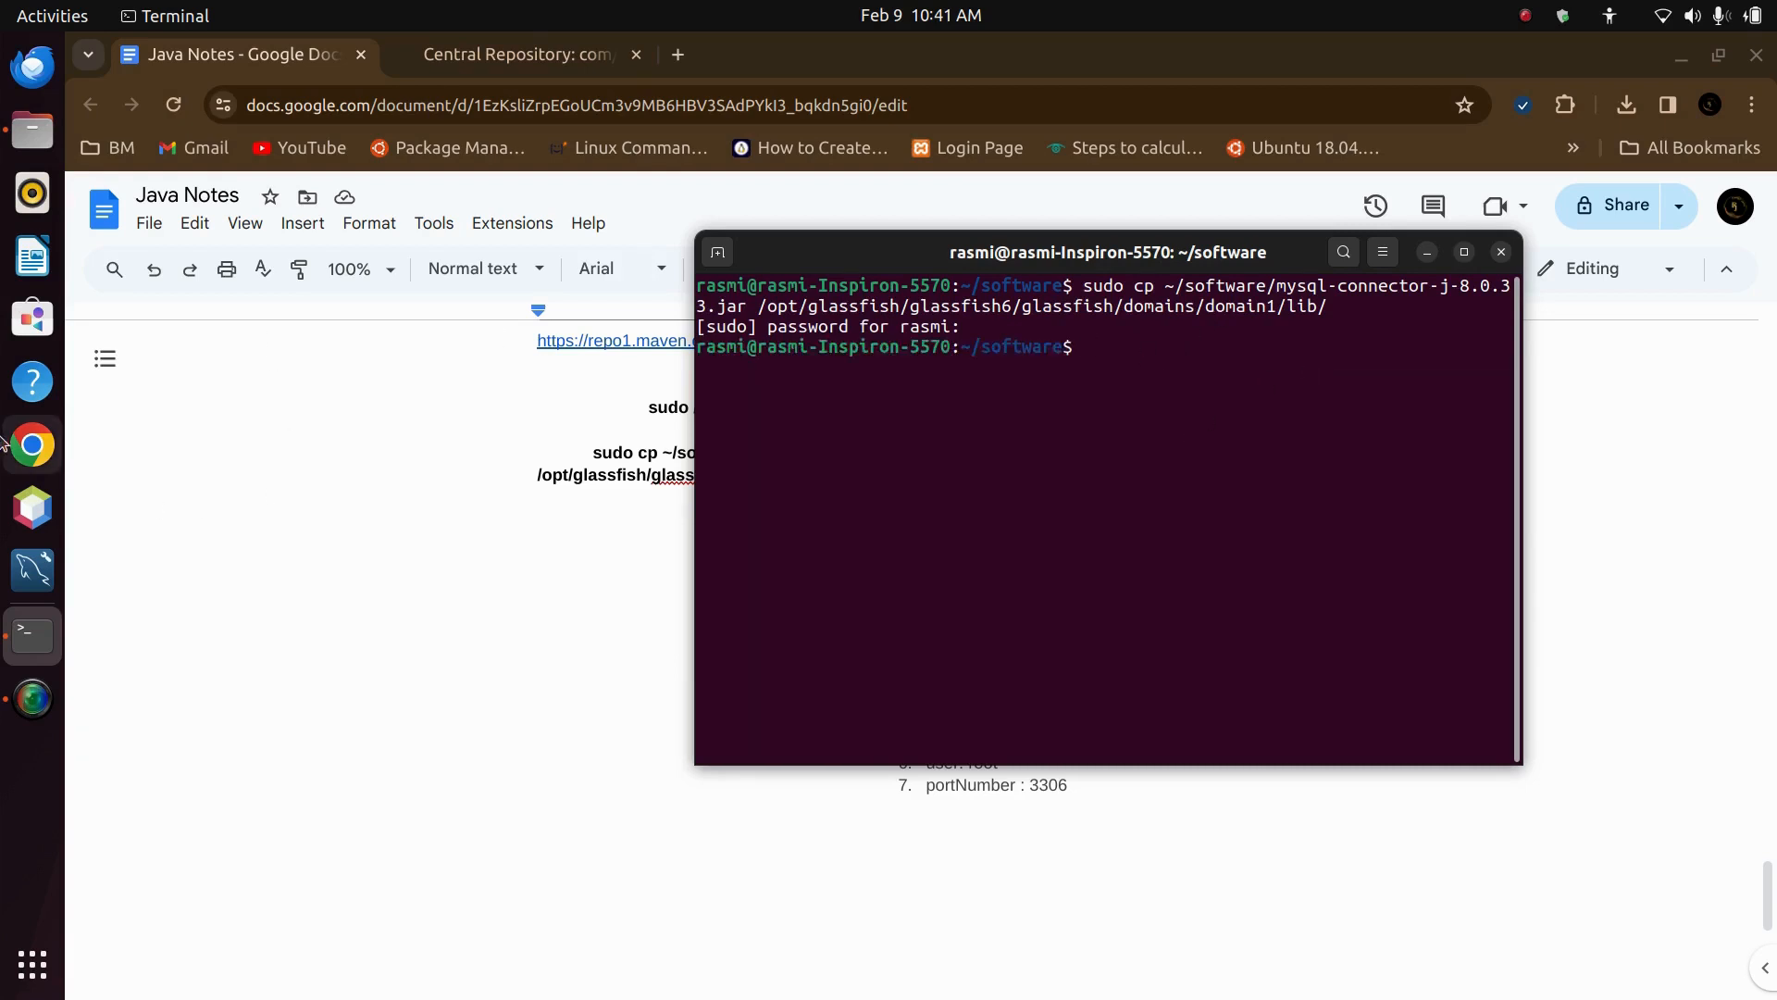
- Switch to Files and check /opt/glassfish/glassfish6/glassfish/domains/domain1/lib for the connector jar
left_click(4, 443)
left_click(32, 129)
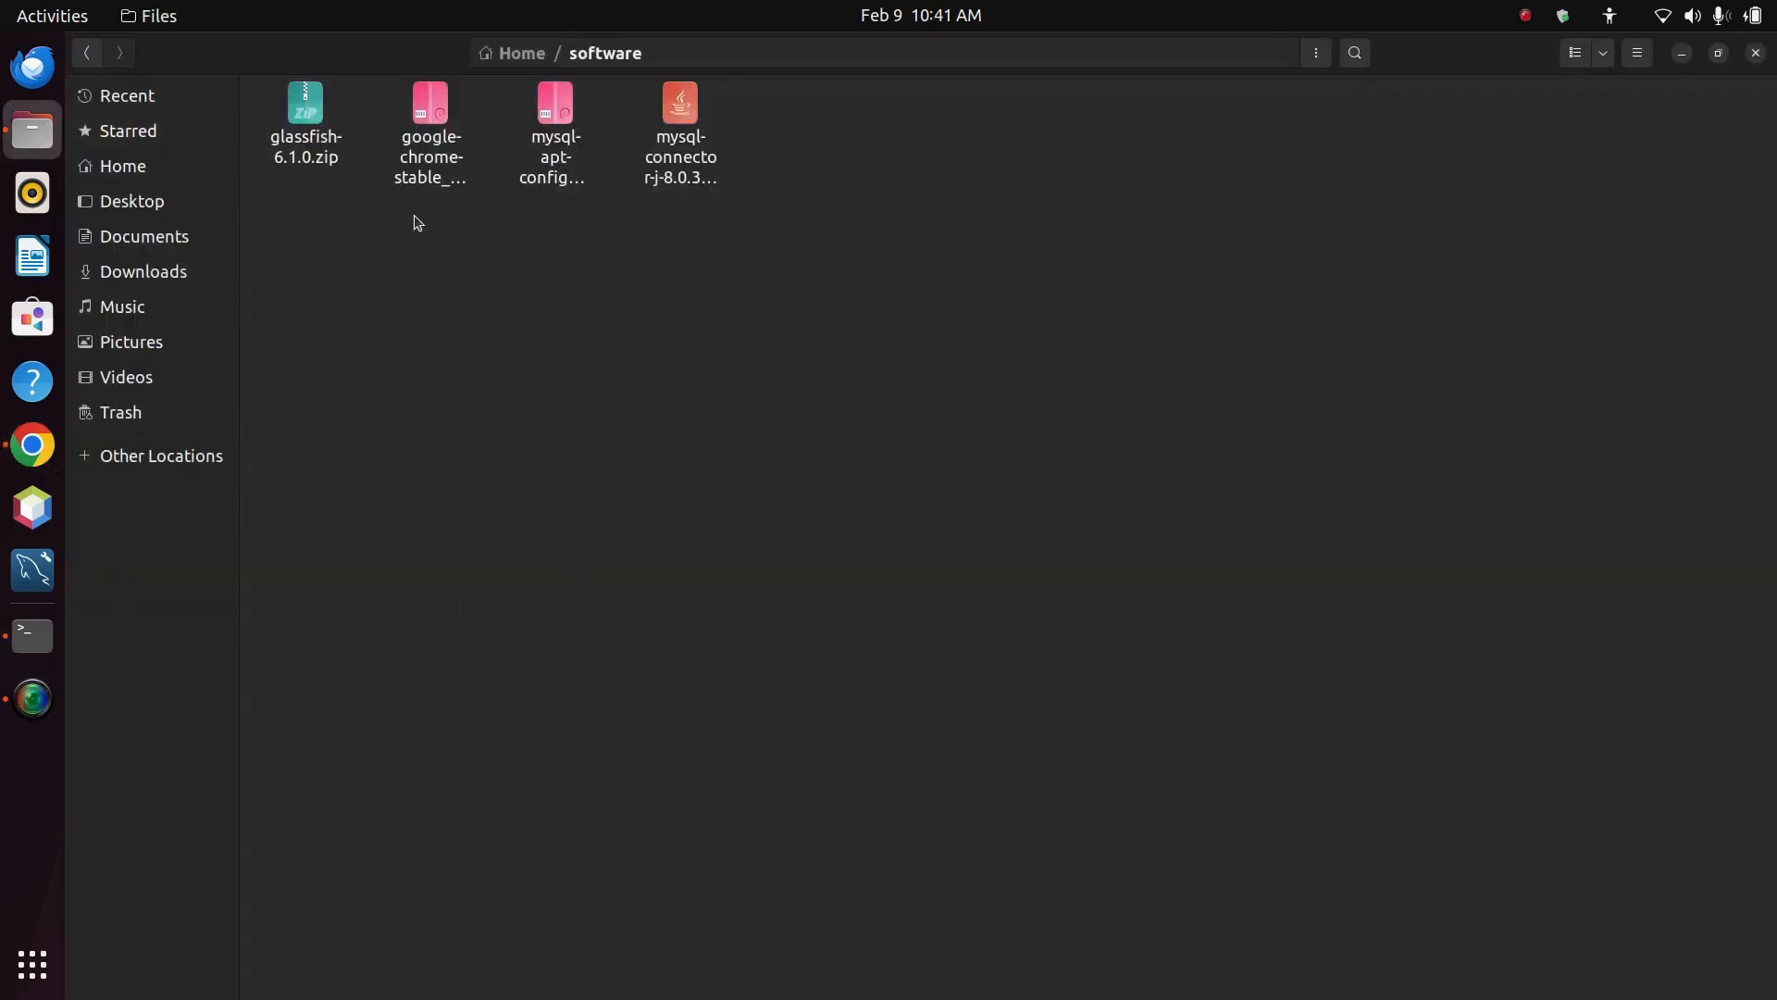
left_click(148, 446)
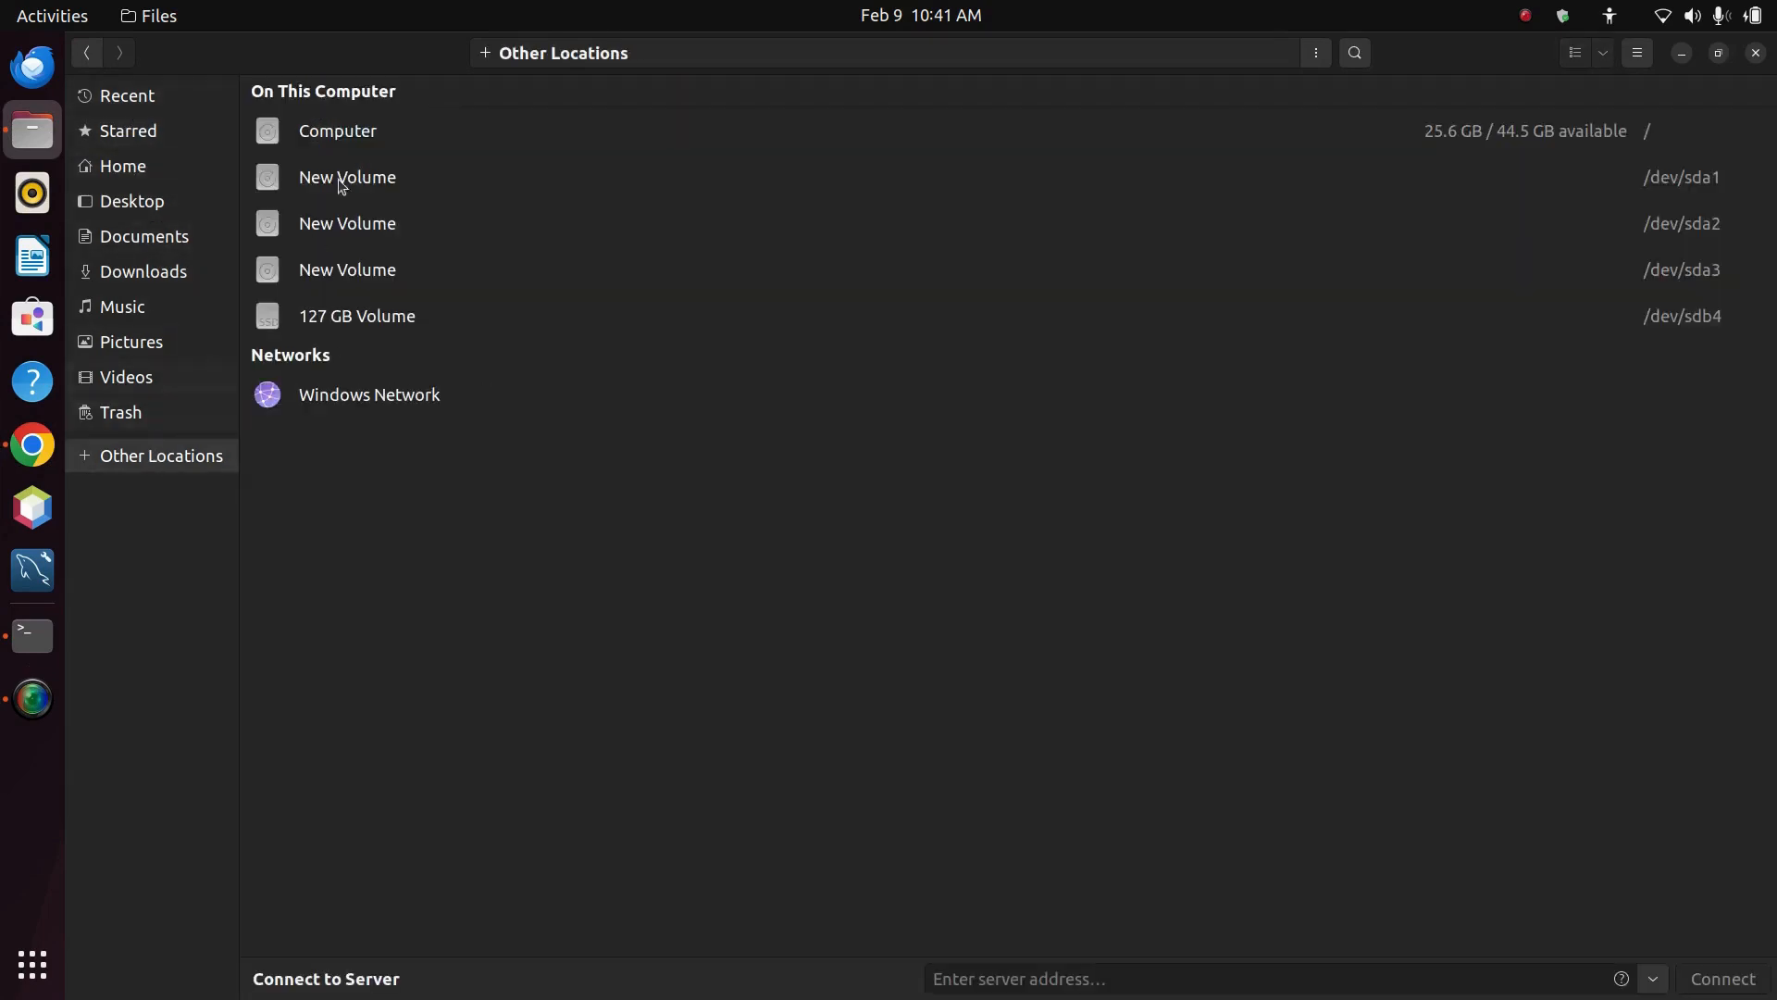
left_click(343, 139)
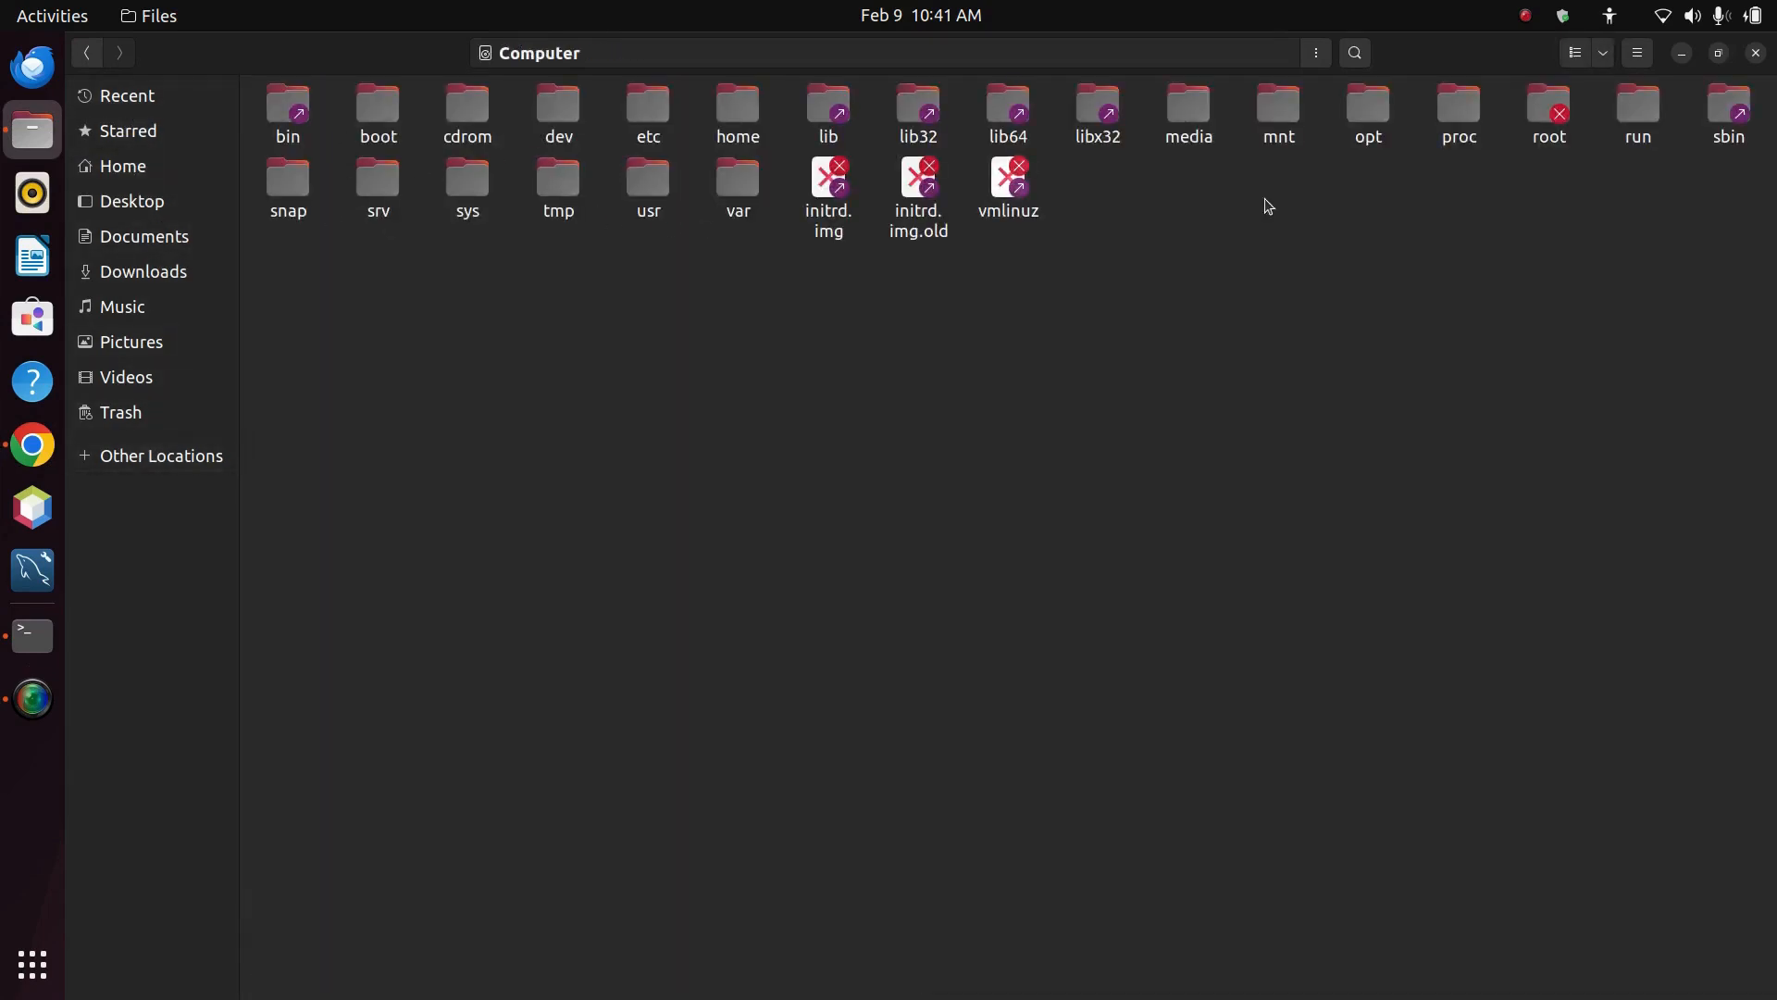
double_click(1366, 118)
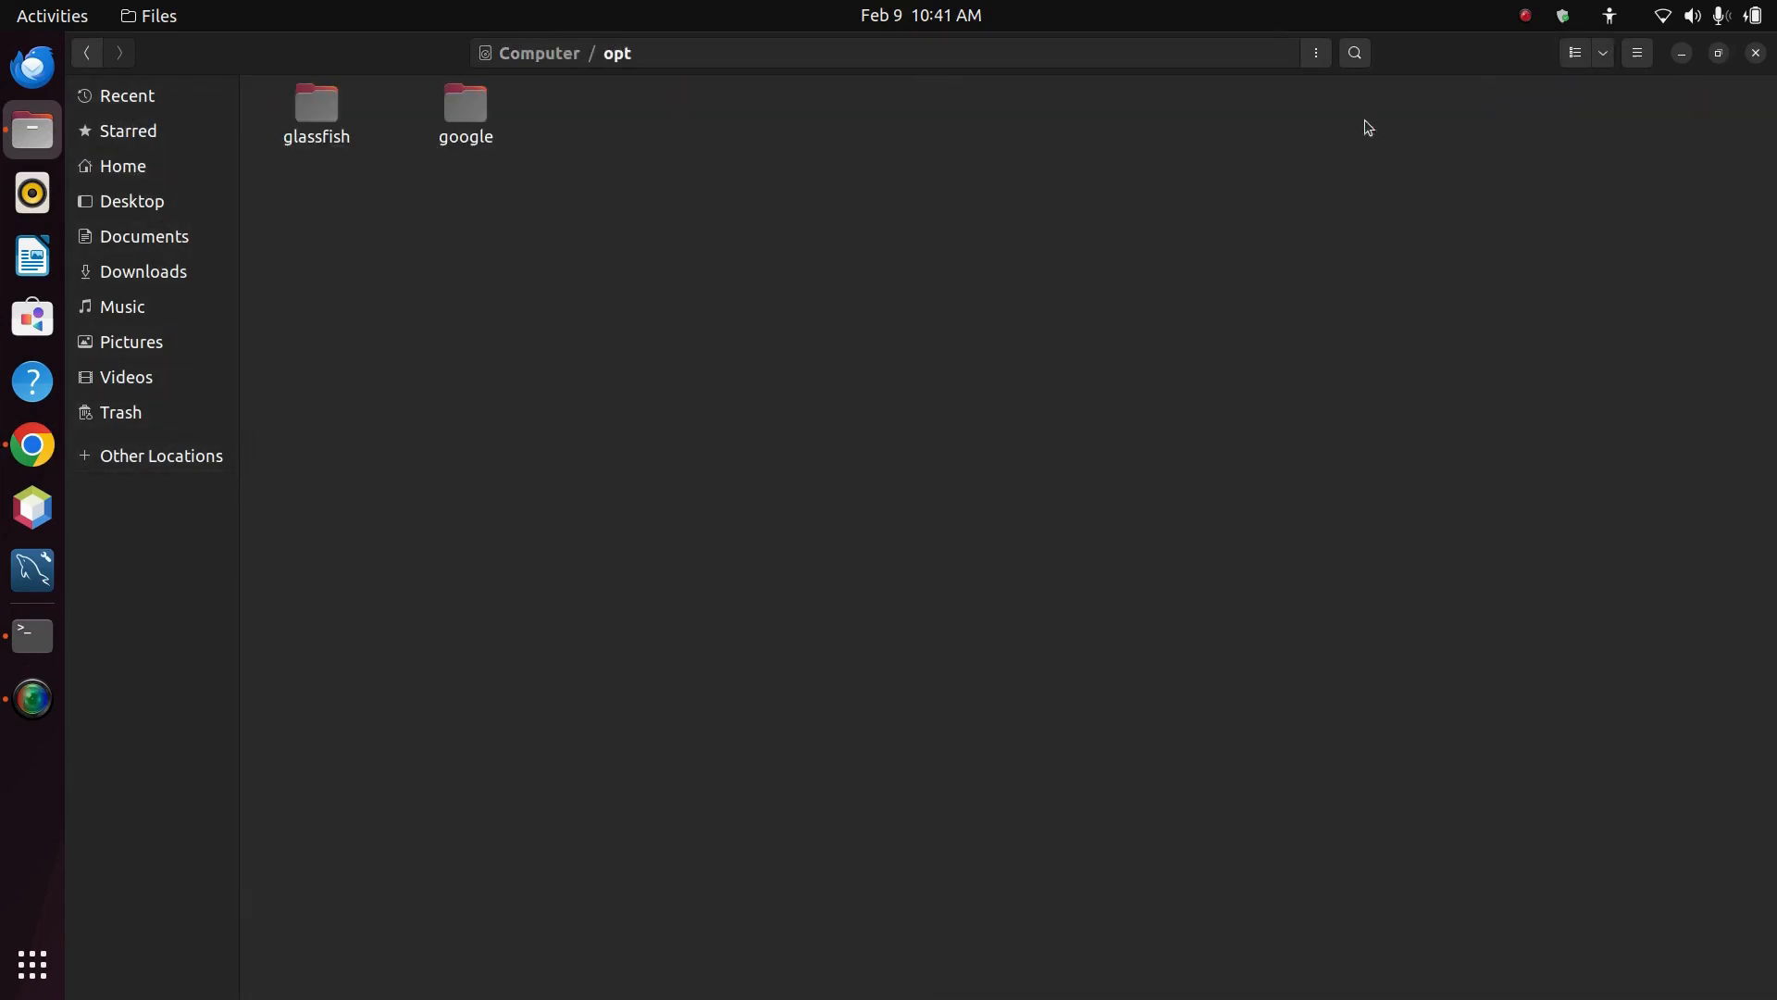
double_click(342, 139)
double_click(335, 129)
double_click(415, 111)
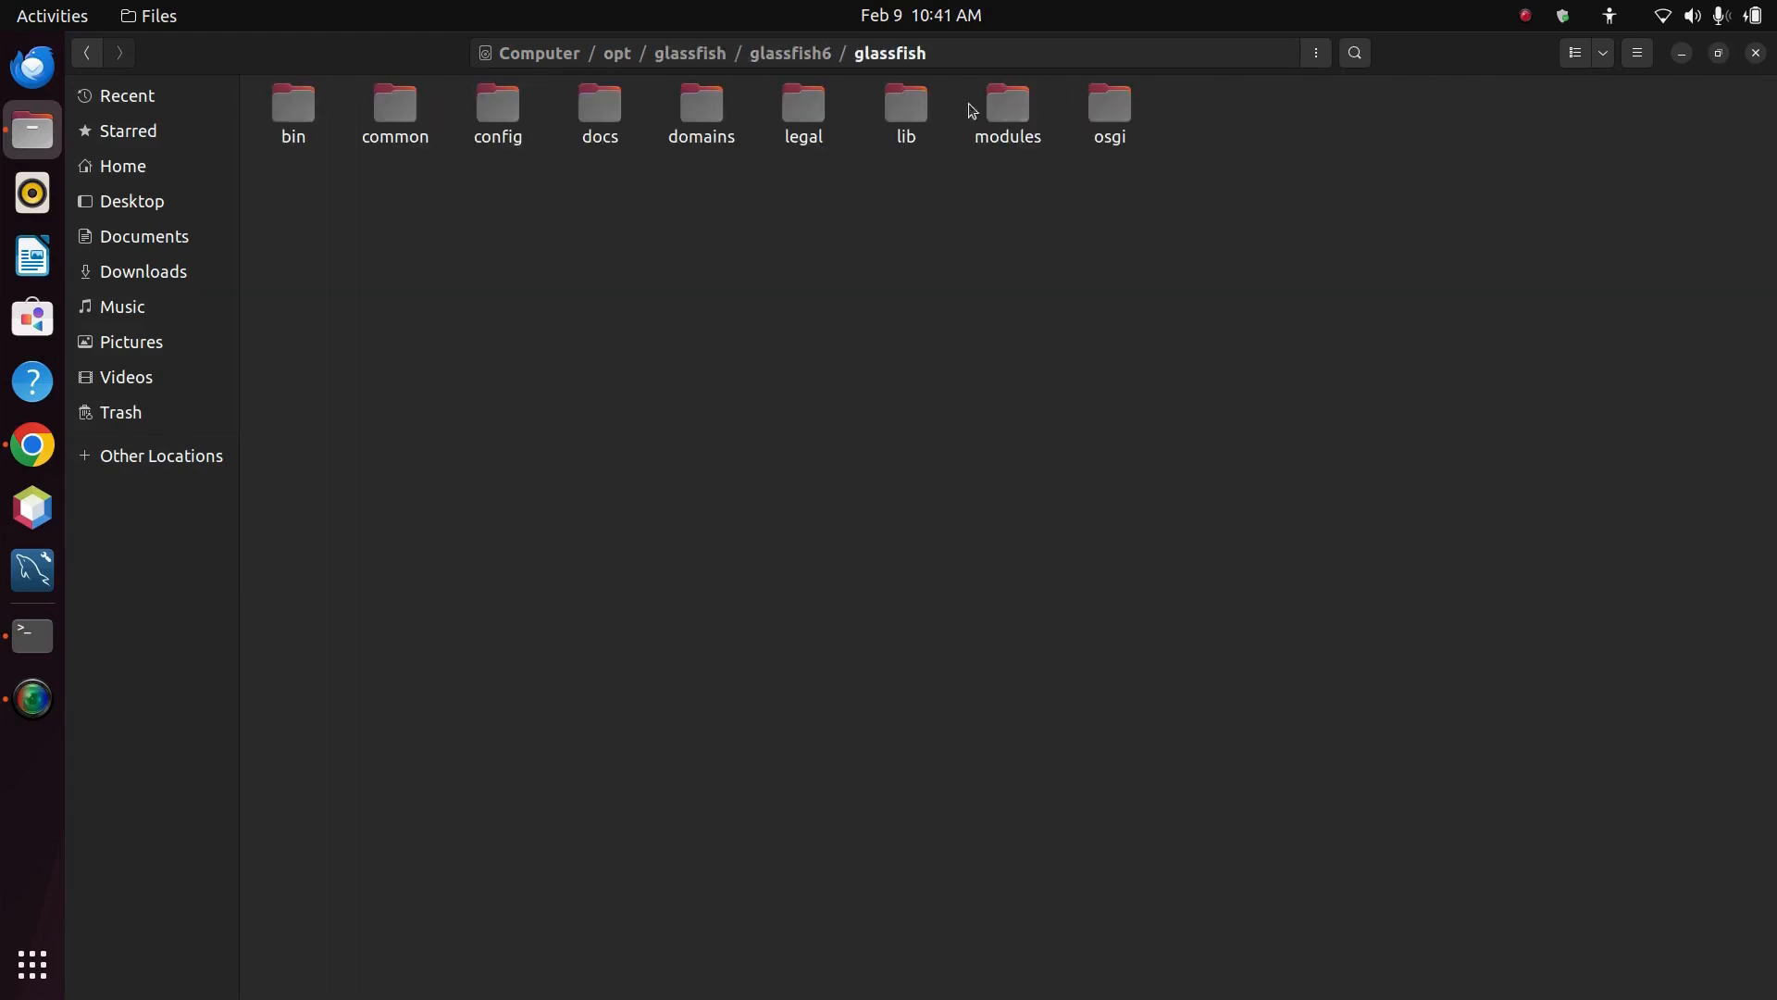
double_click(701, 109)
double_click(329, 108)
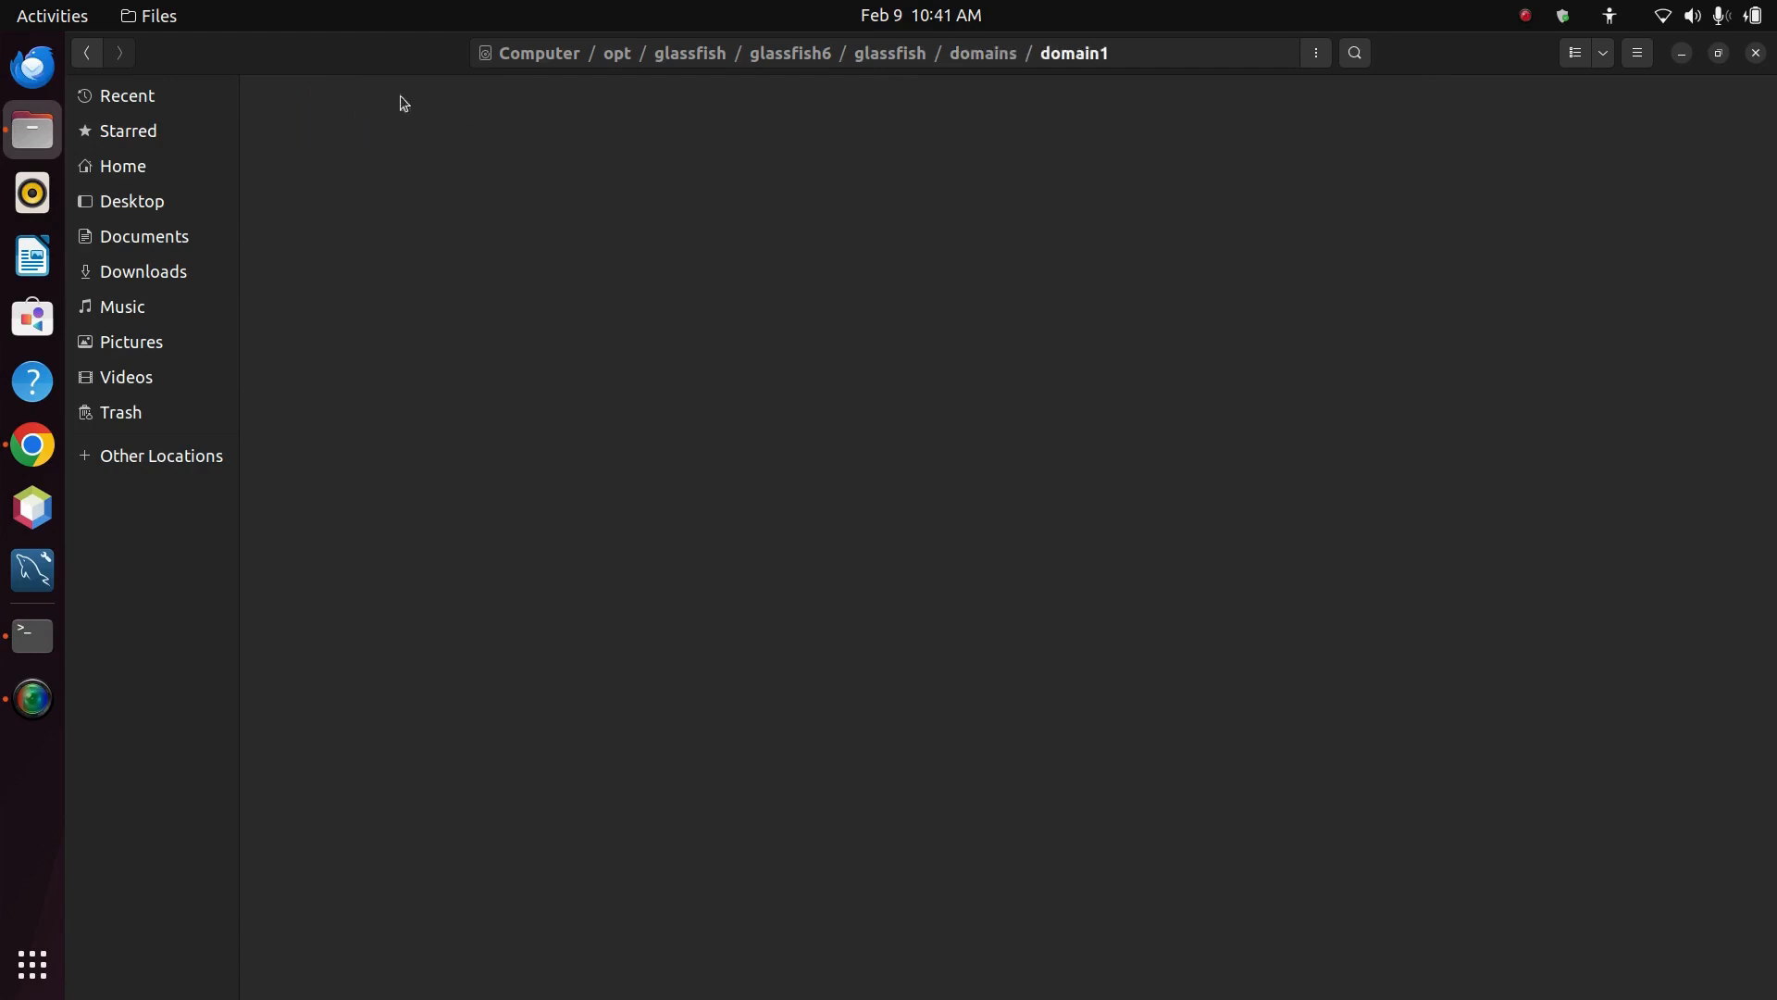
double_click(984, 125)
left_click_drag(999, 253, 731, 86)
left_click(774, 486)
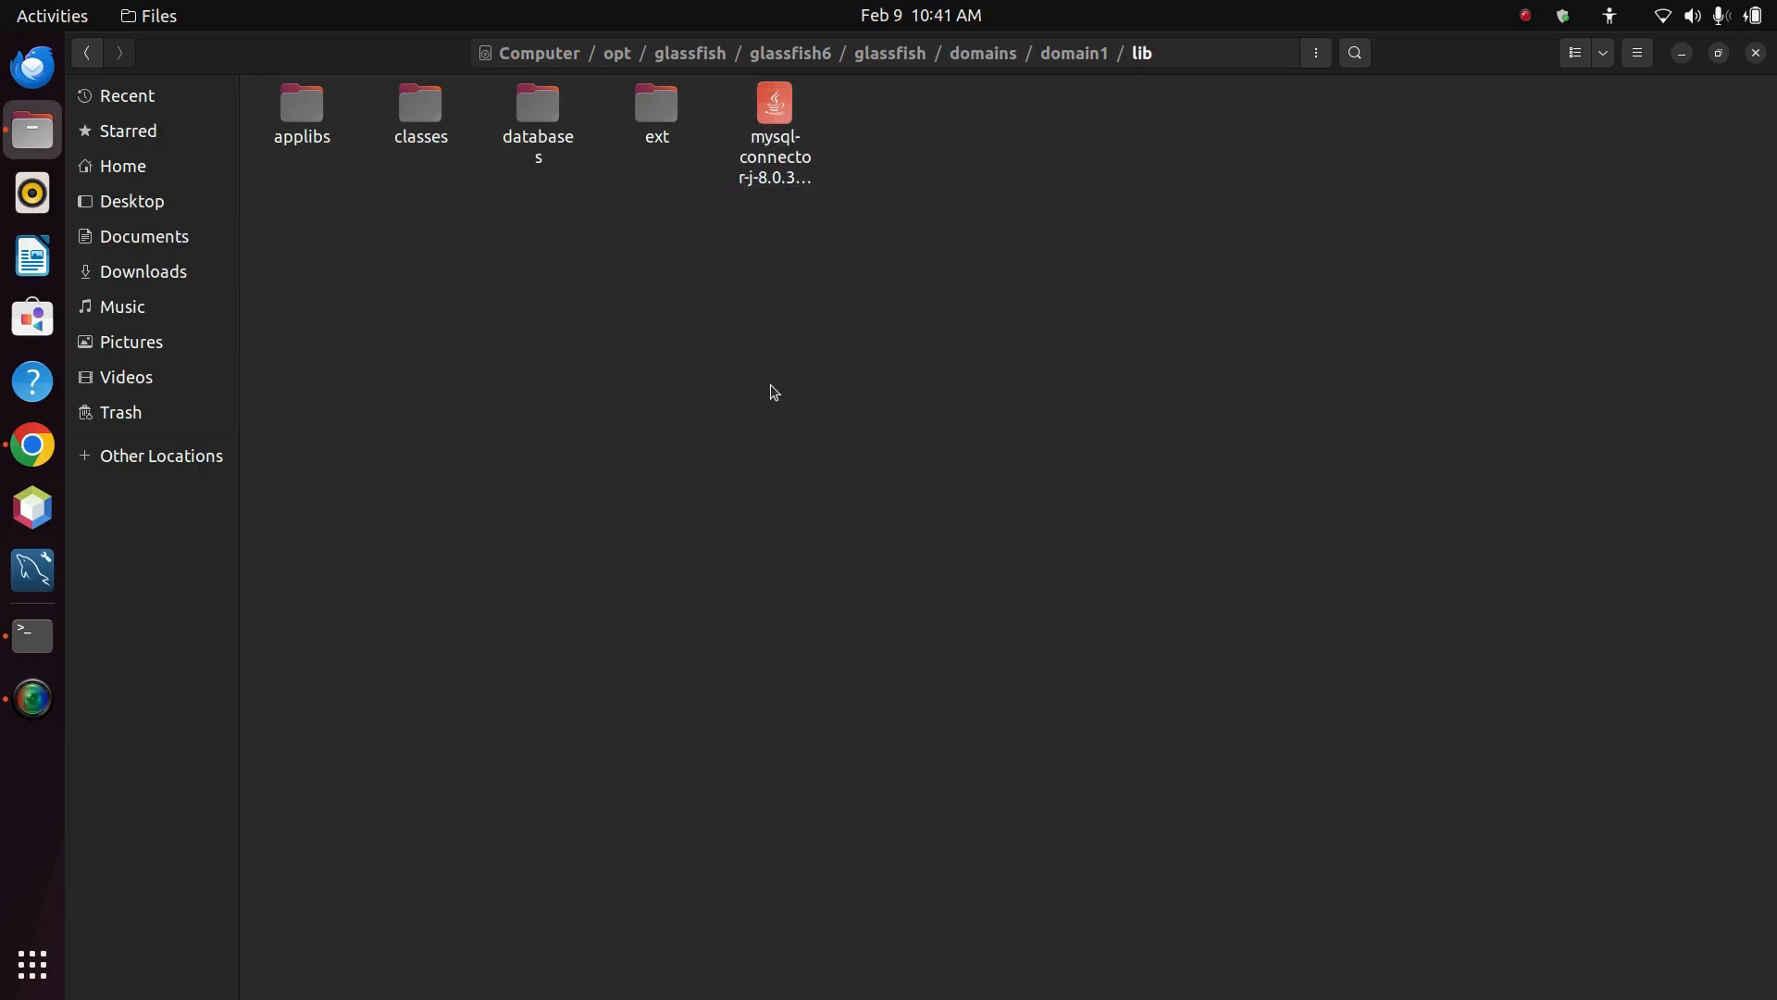
- Switch to Chrome and try to open the GlassFish admin console at localhost:4848 in place of the Central Repository page
key("alt+Tab")
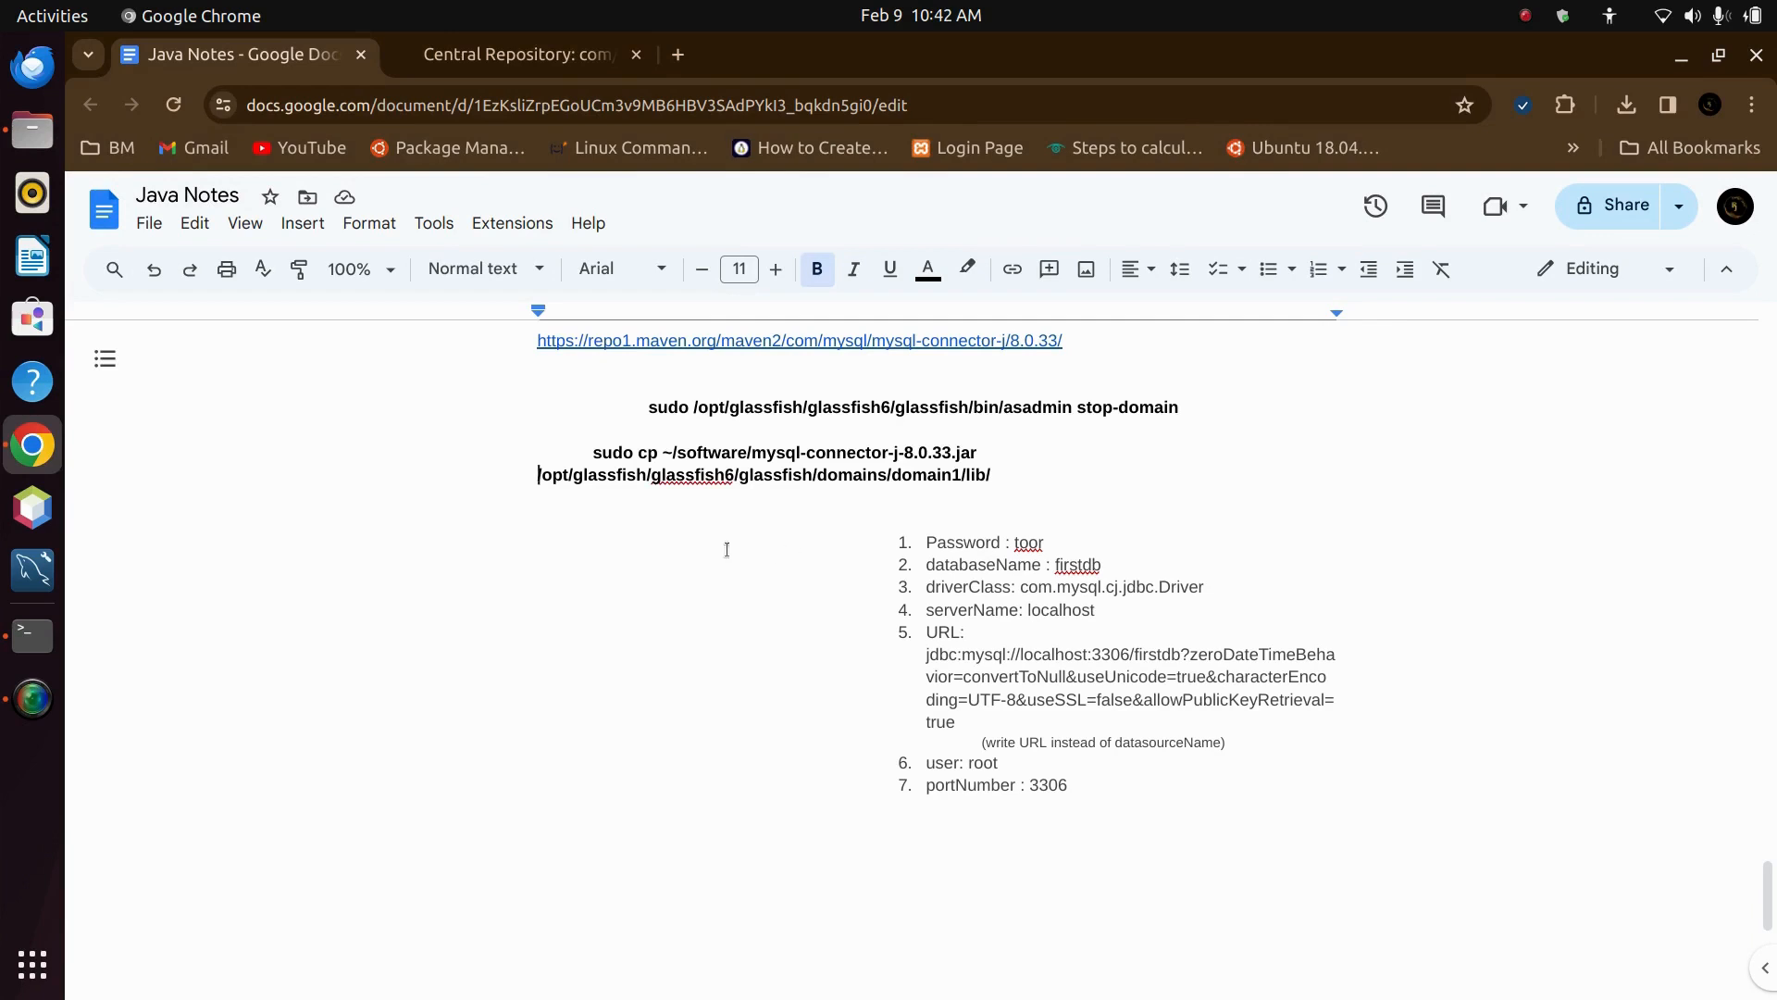
left_click(696, 552)
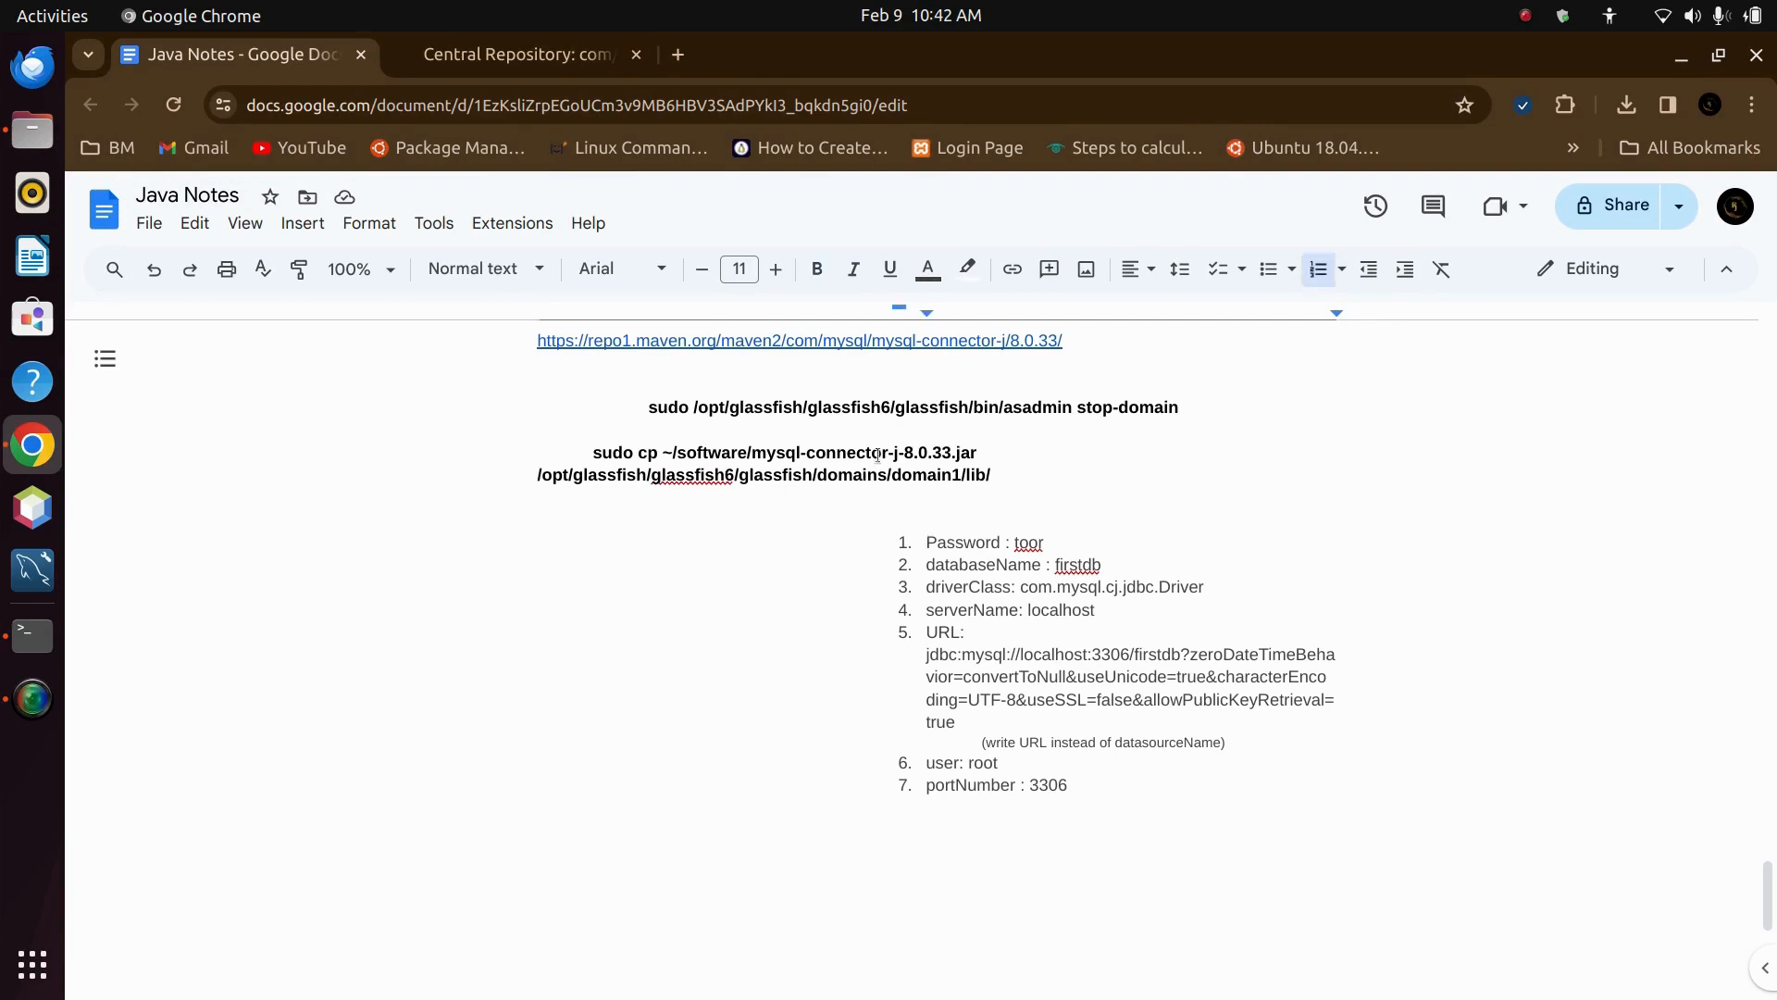
left_click(543, 59)
left_click(502, 105)
type("local")
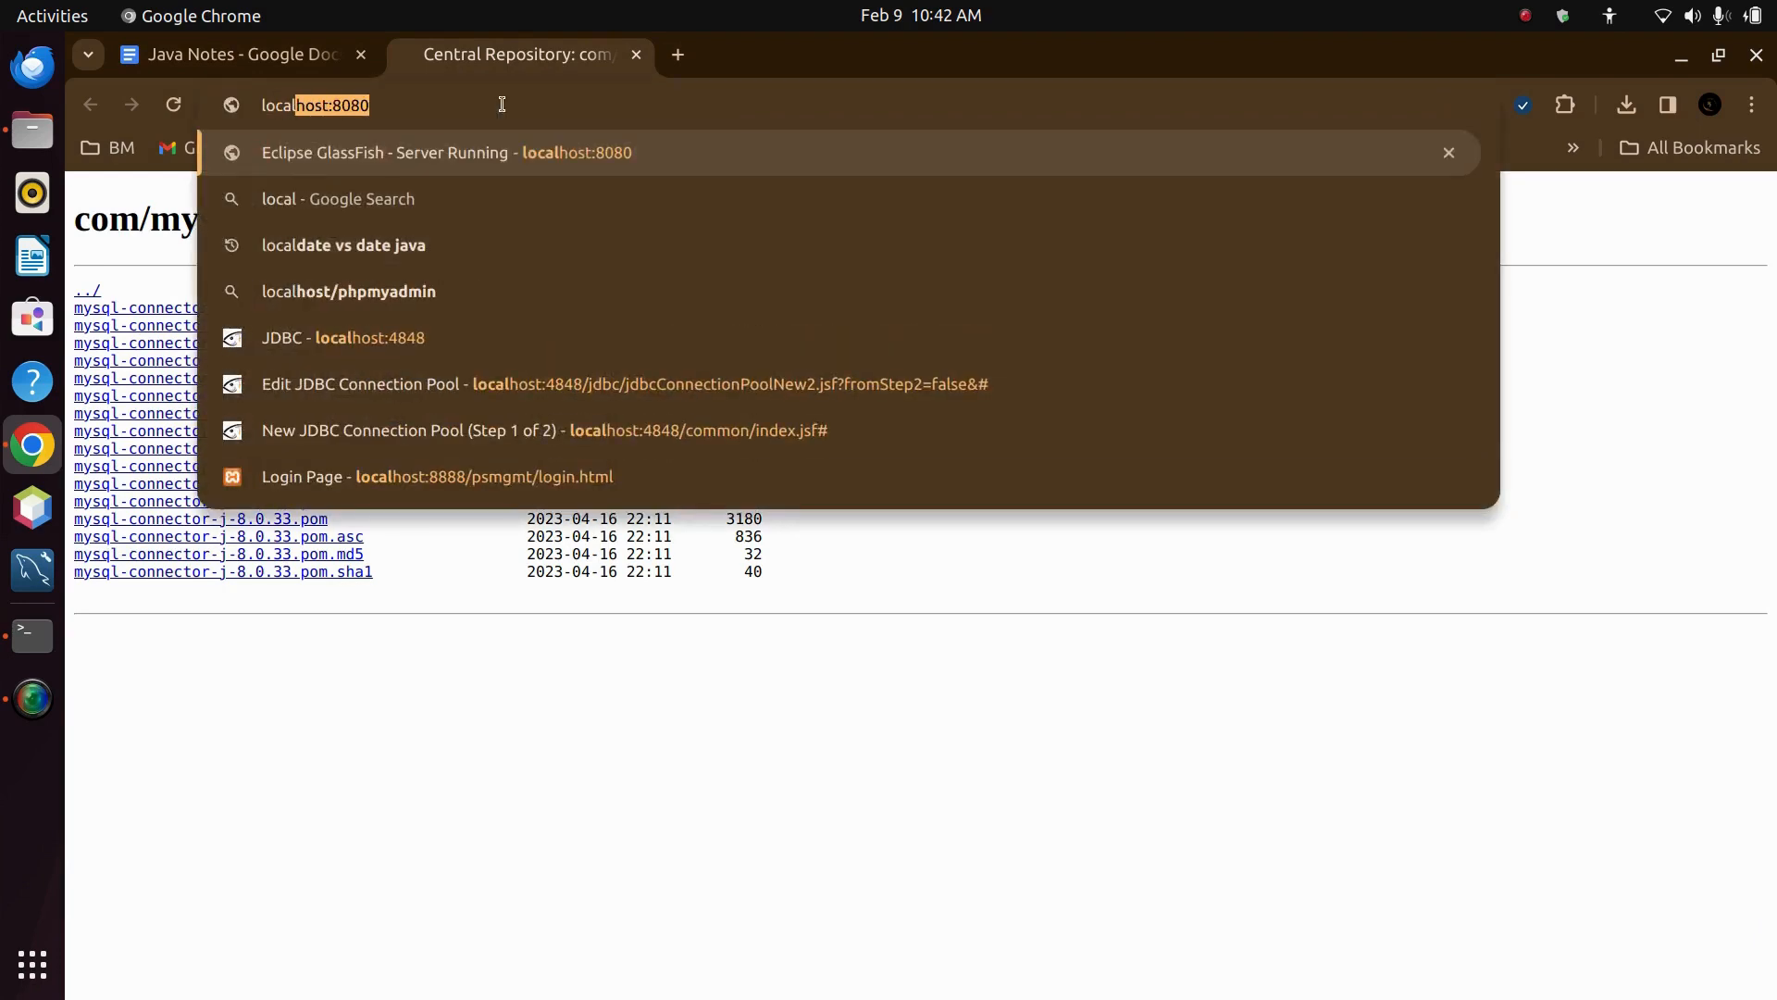
key("Right")
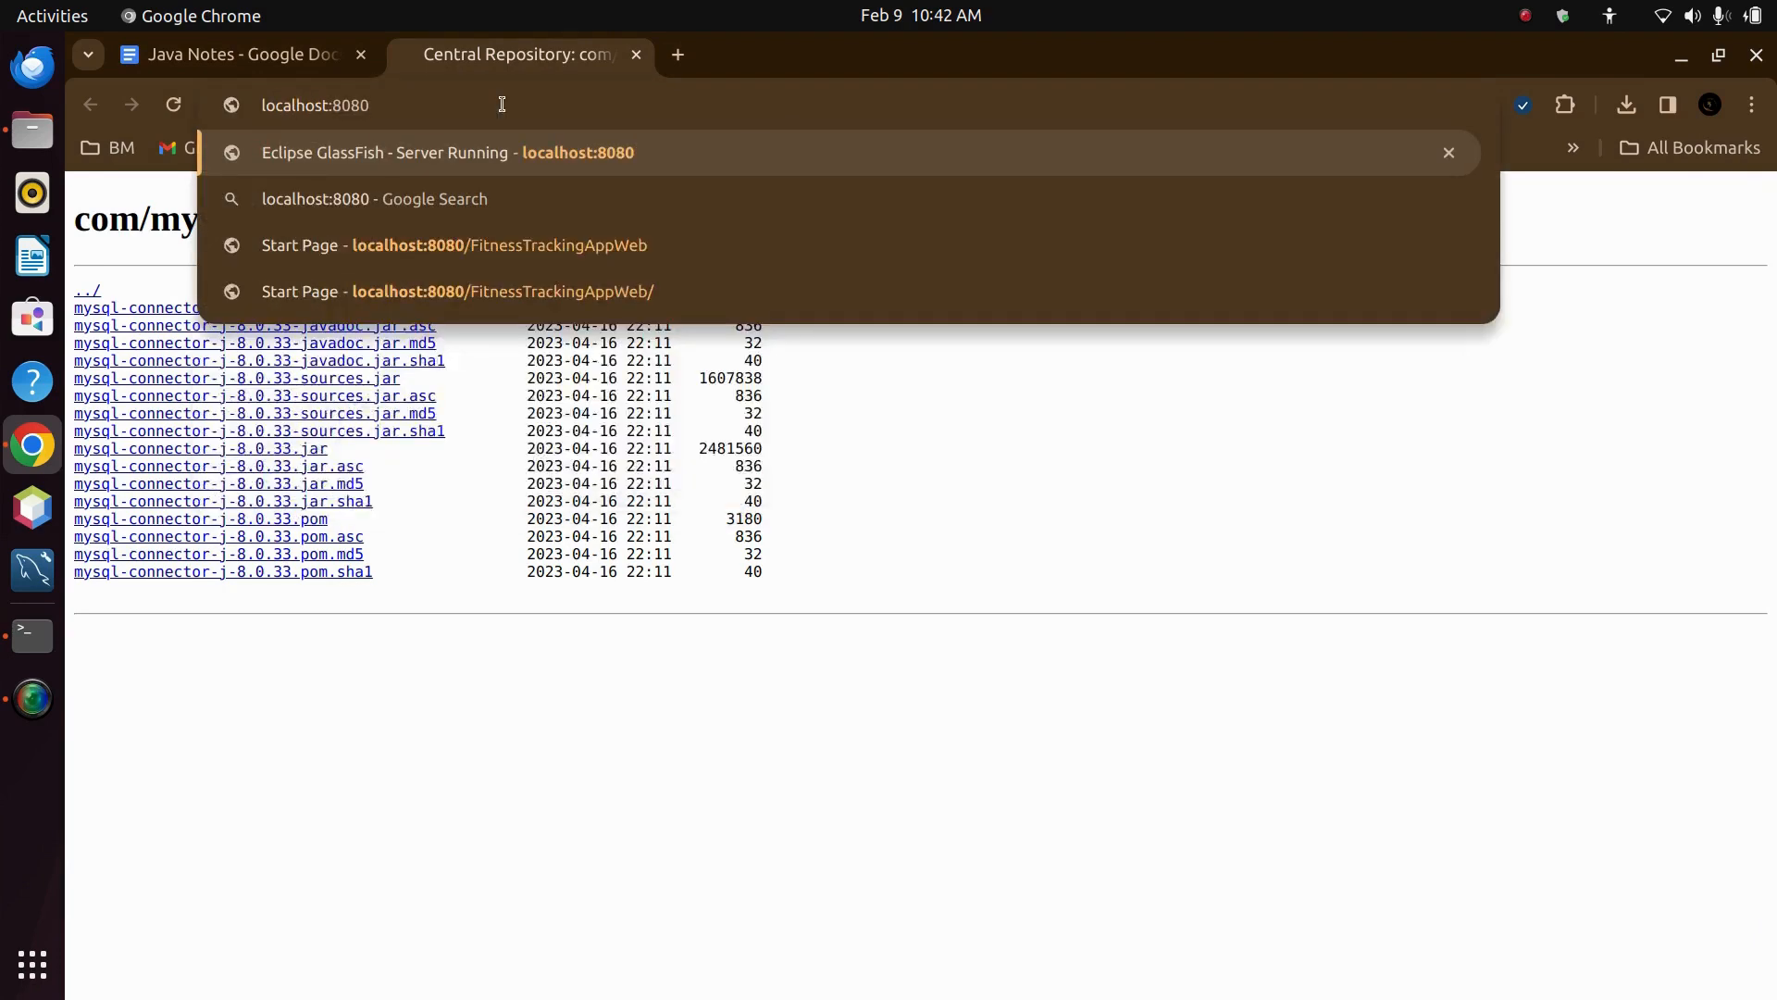
key("BackSpace")
key("BackSpace")
key("BackSpace")
key("BackSpace")
type("4848")
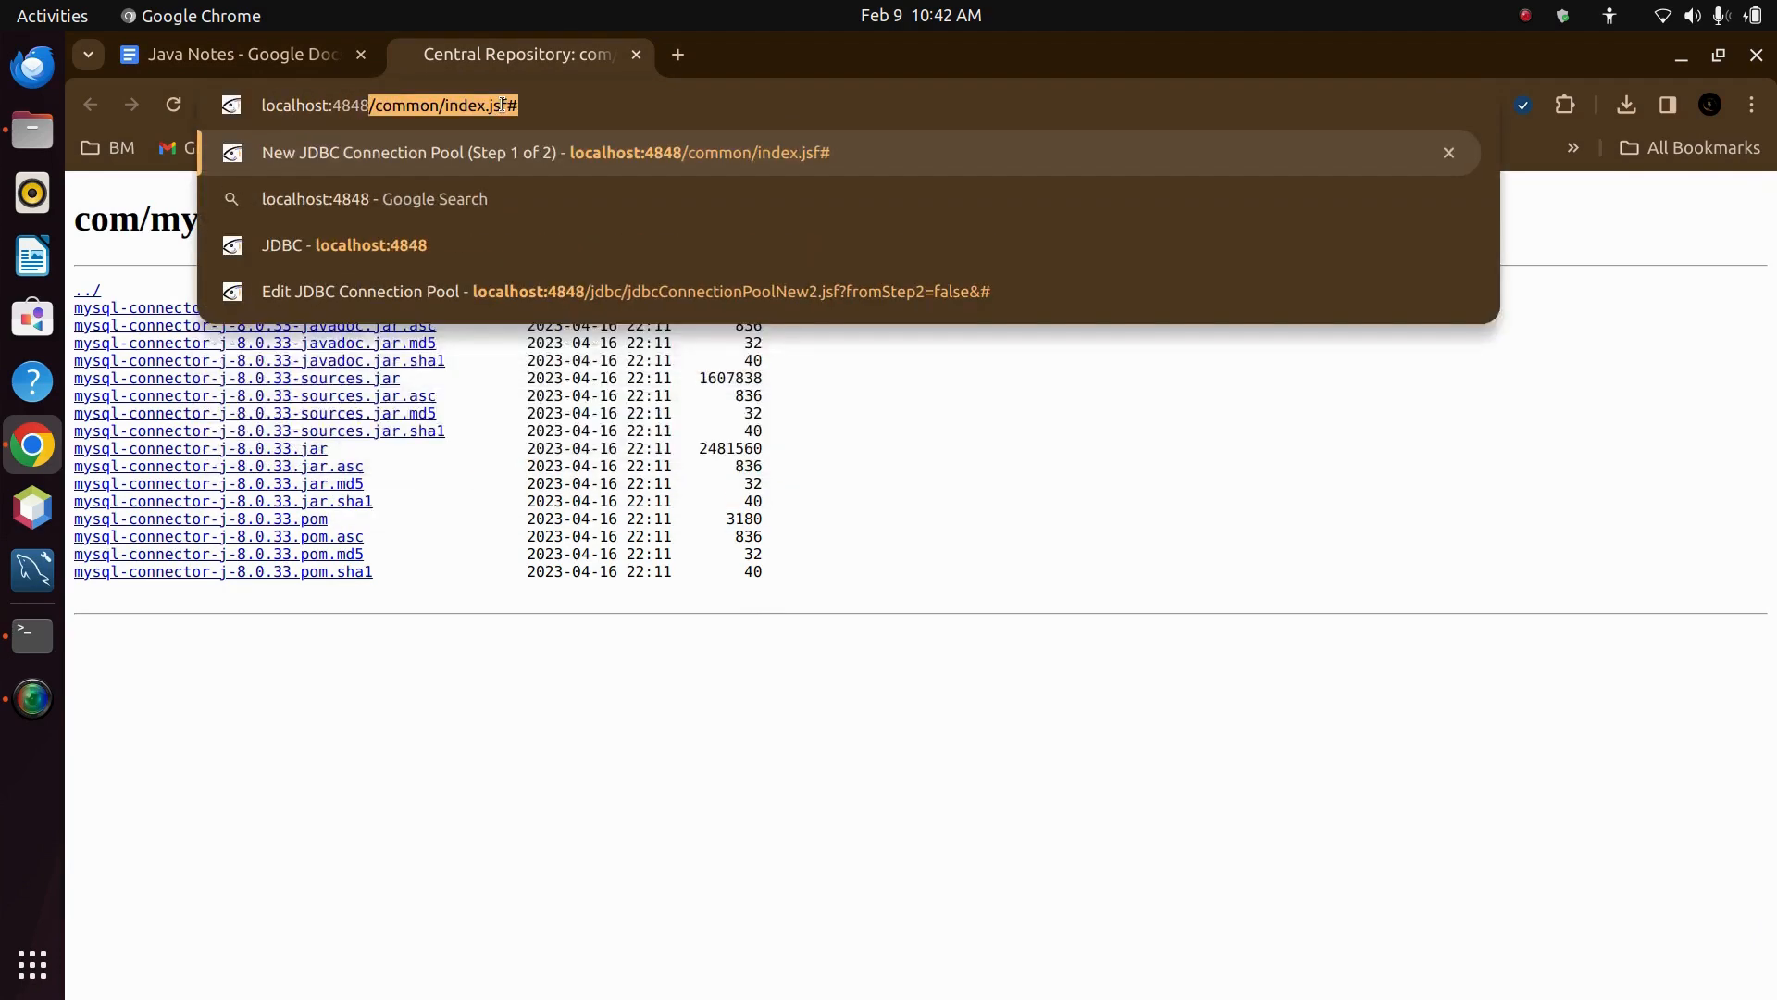
key("Delete")
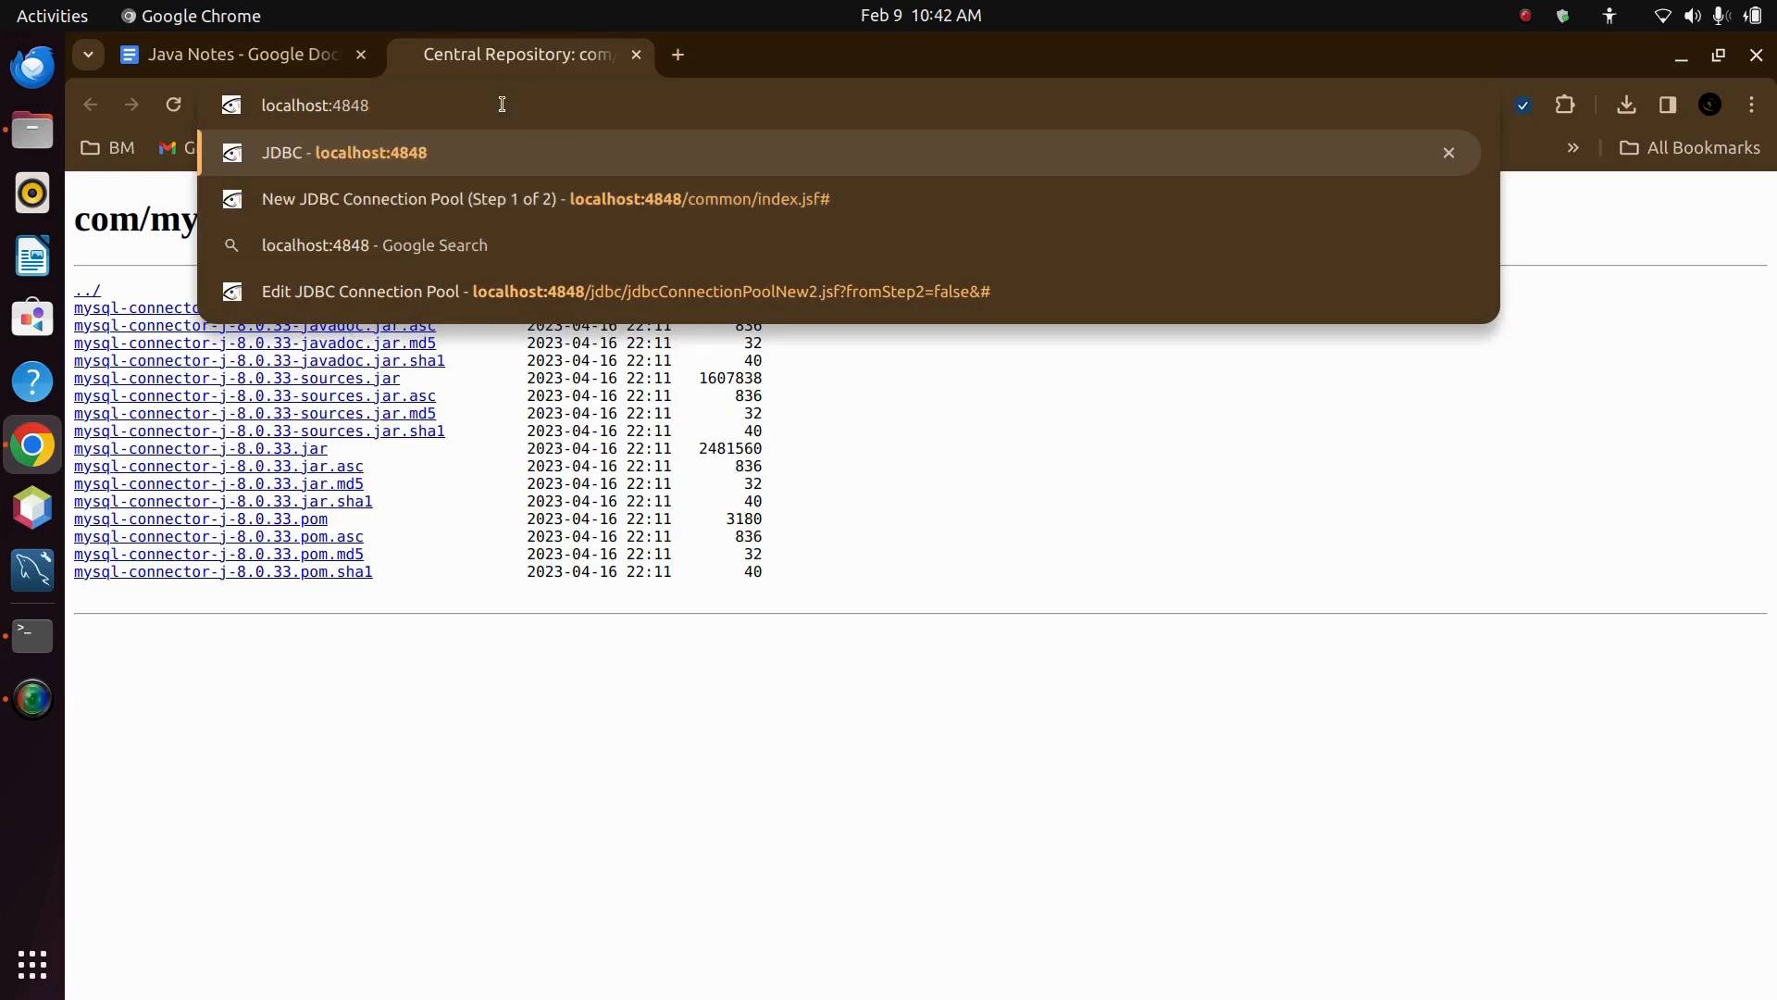
key("Return")
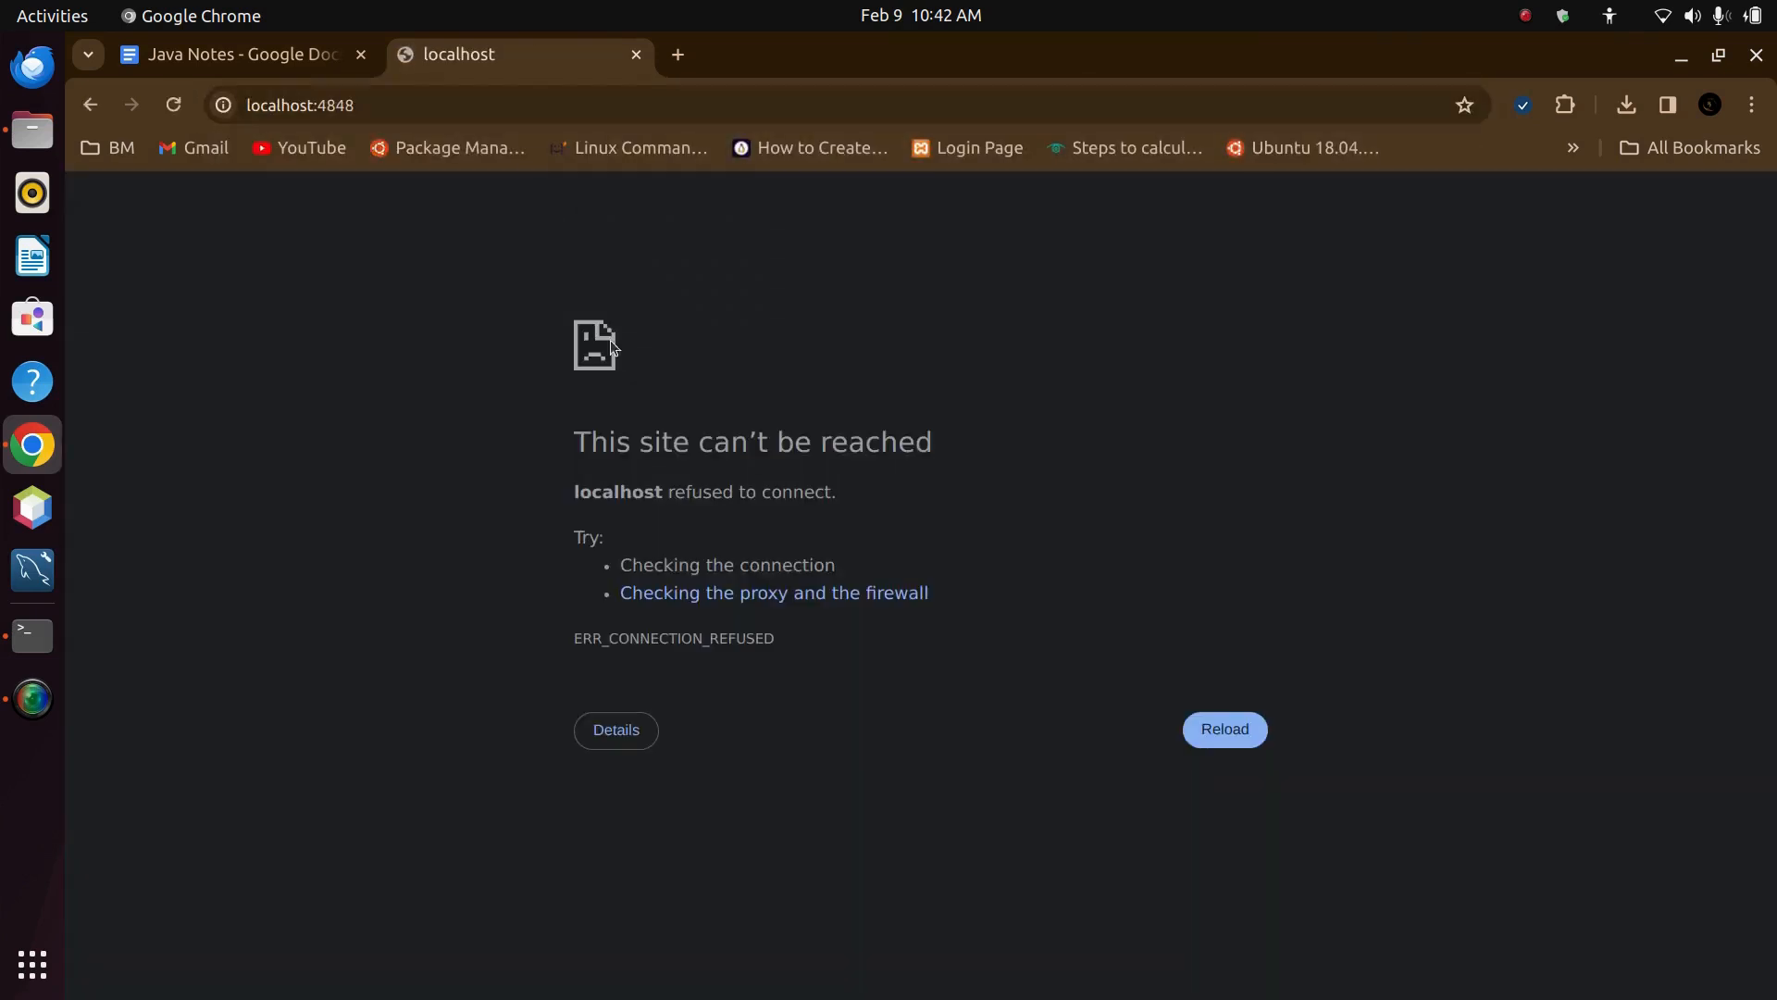
left_click(347, 107)
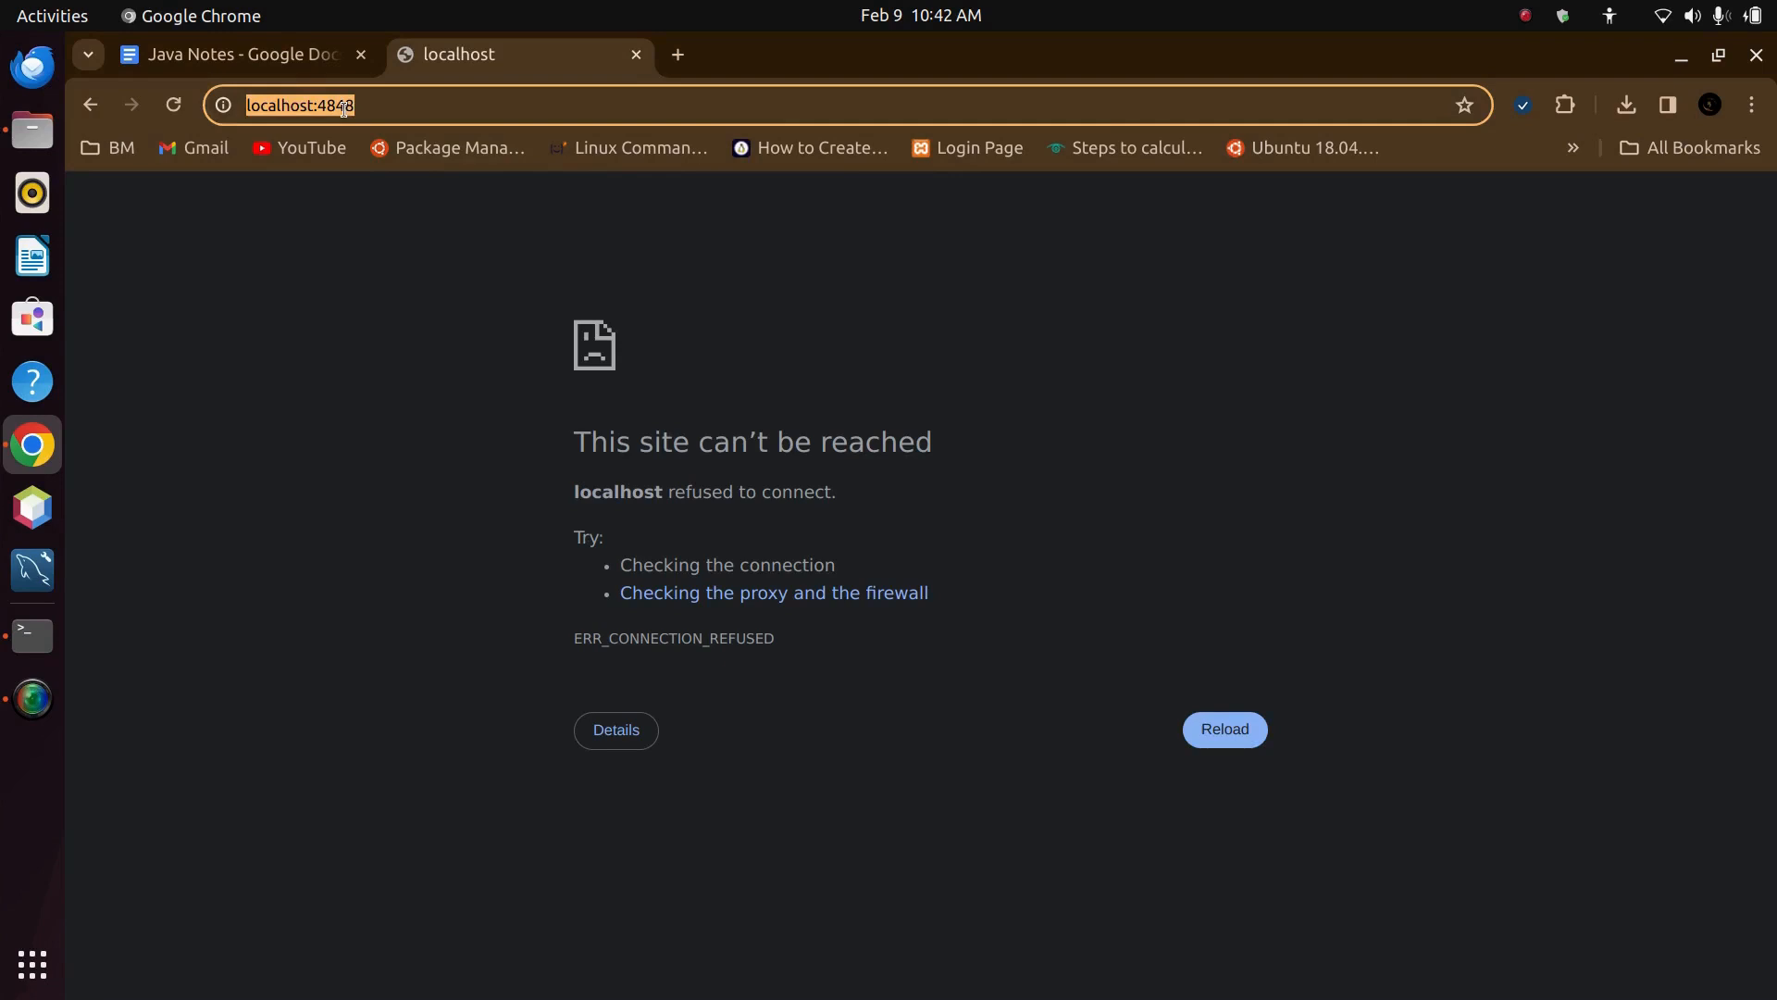
left_click(285, 46)
left_click(485, 65)
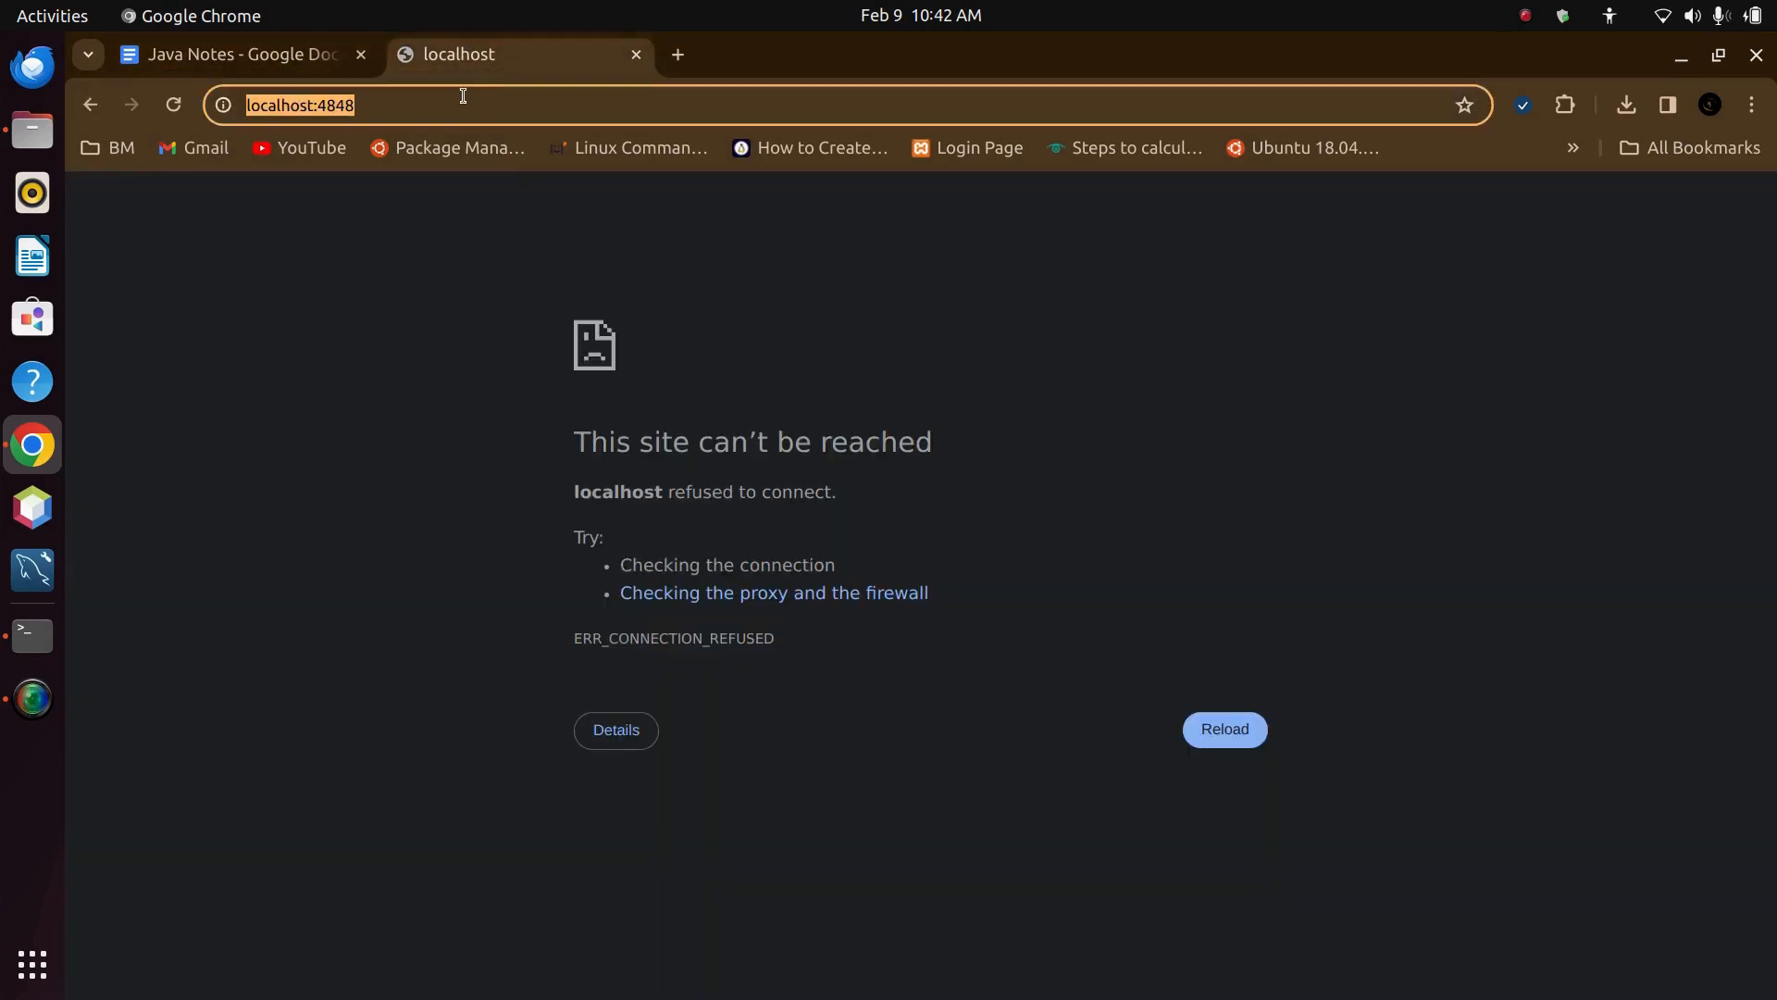
key("BackSpace")
key("alt+Tab")
key("alt+Tab")
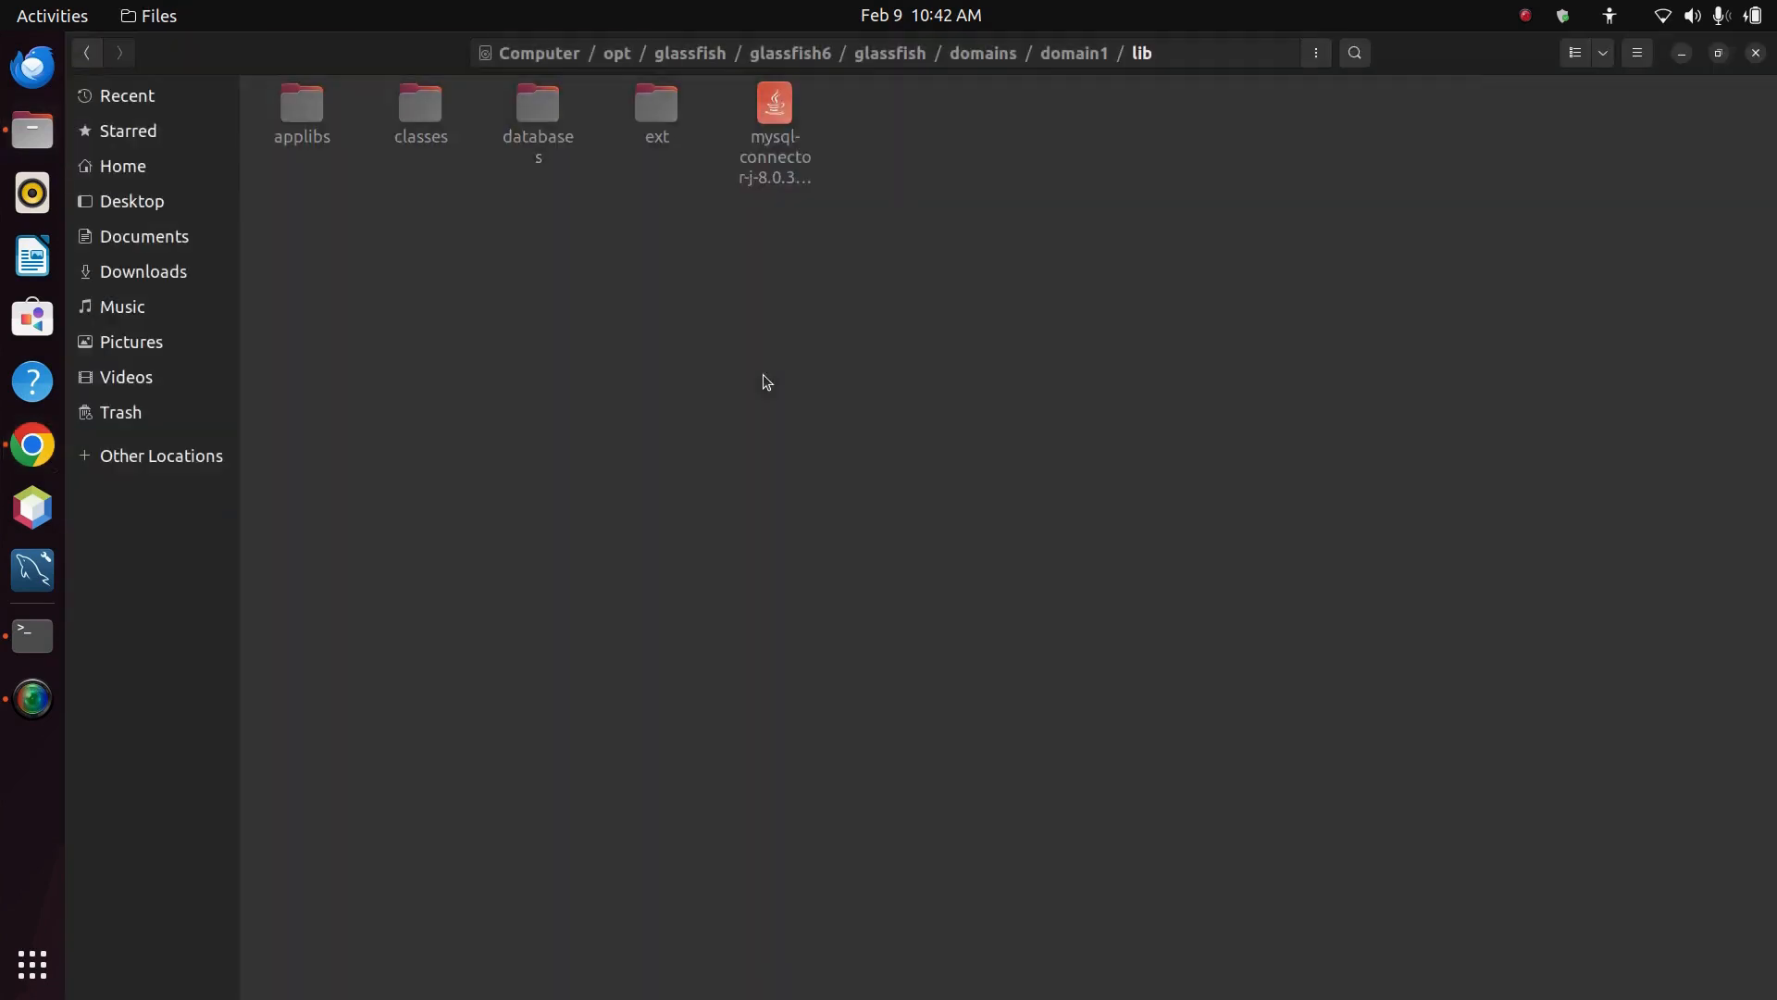
- Copy the sudo /opt/glassfish/glassfish6/glassfish/bin/asadmin stop-domain command from the Java Notes document
left_click(275, 53)
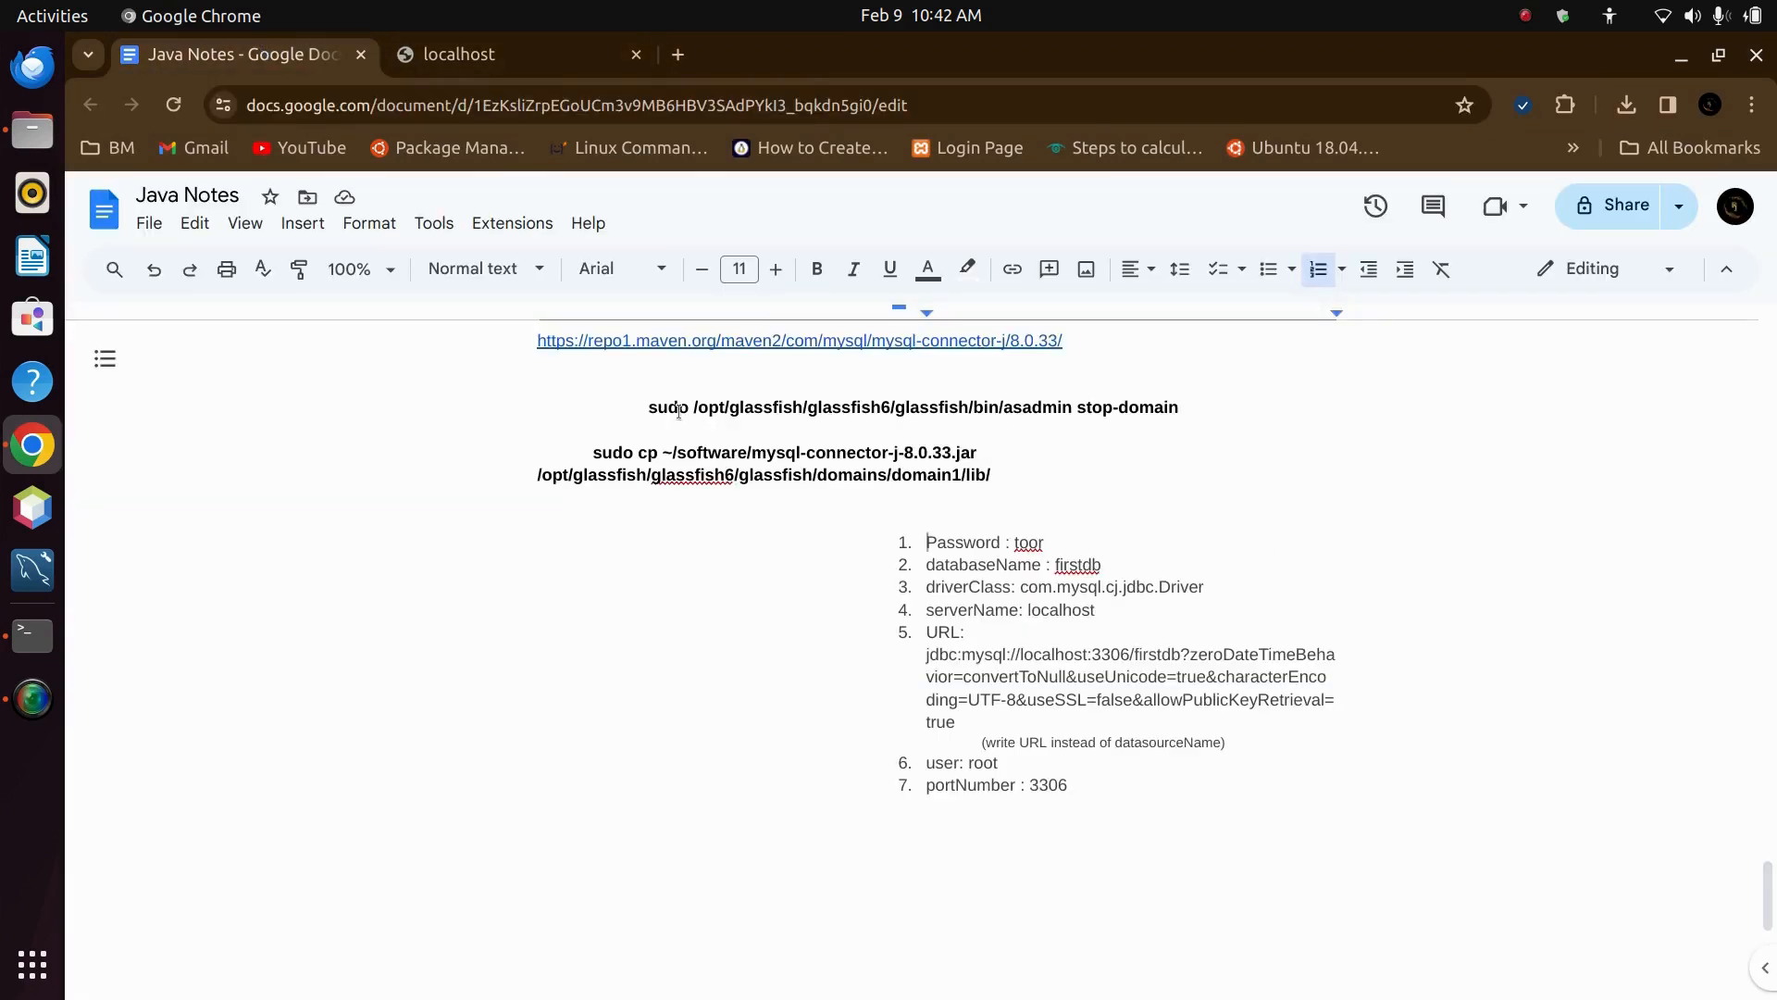
left_click_drag(648, 407, 1176, 410)
key("ctrl+c")
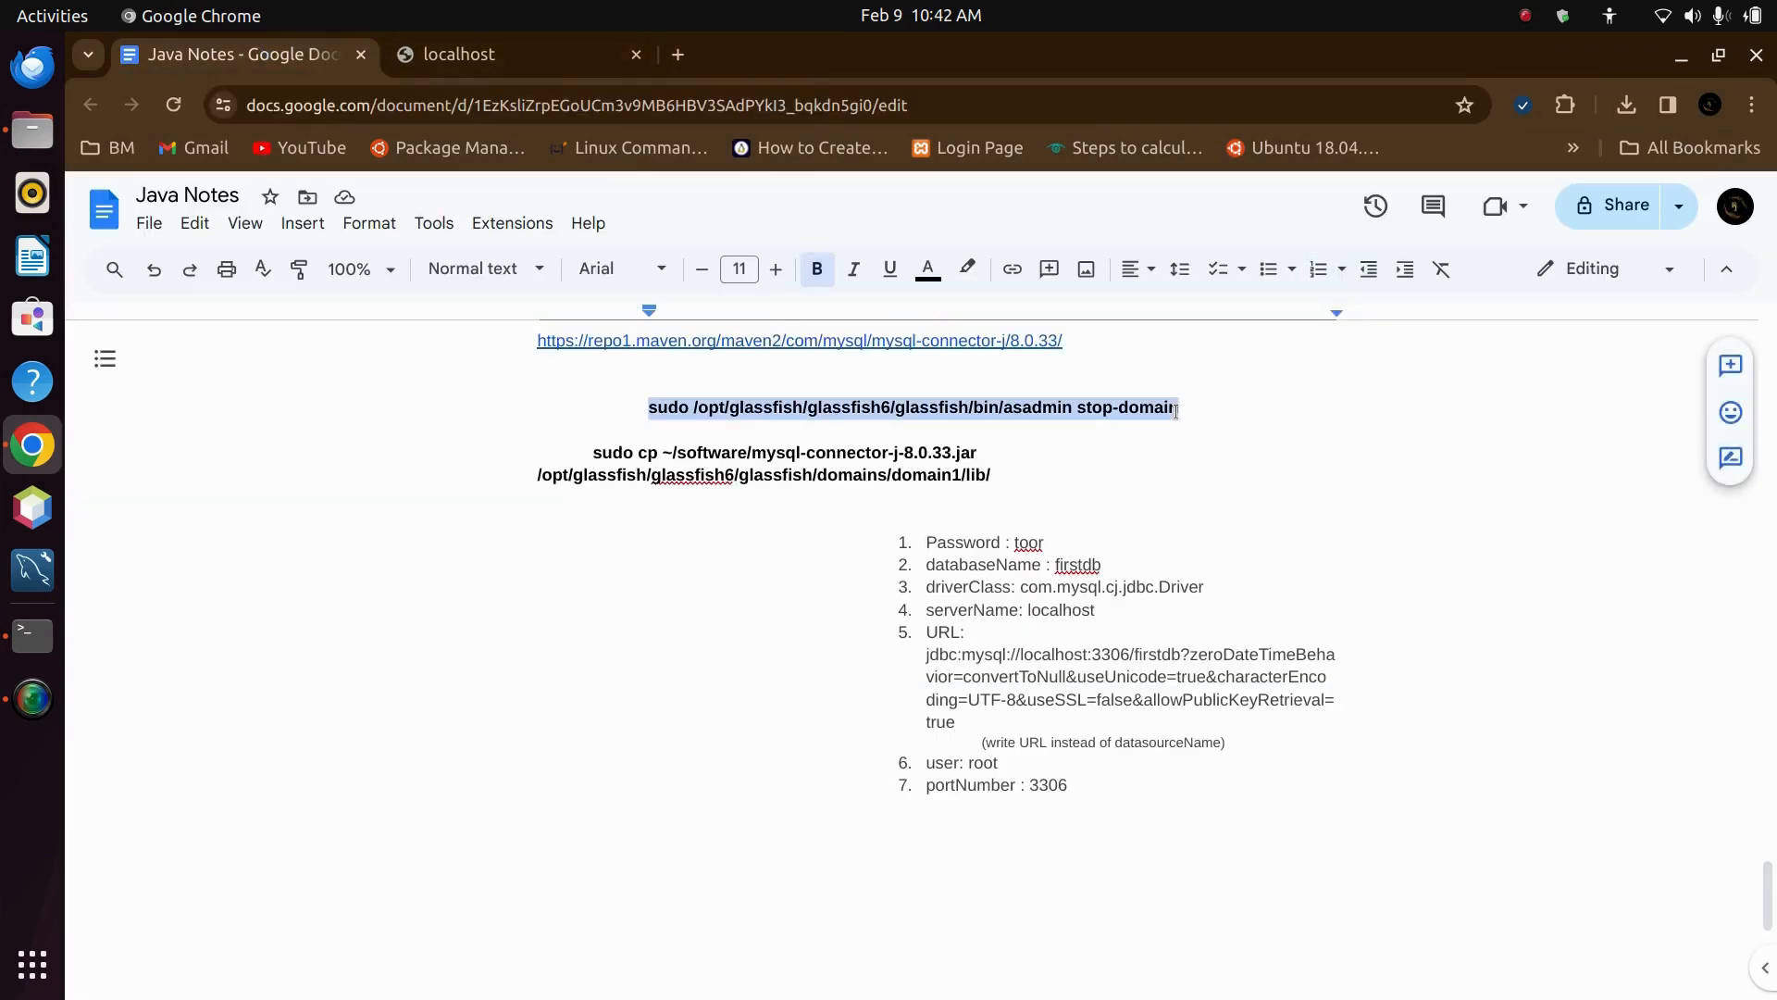
left_click(1306, 477)
key("alt+Tab")
key("alt+Tab")
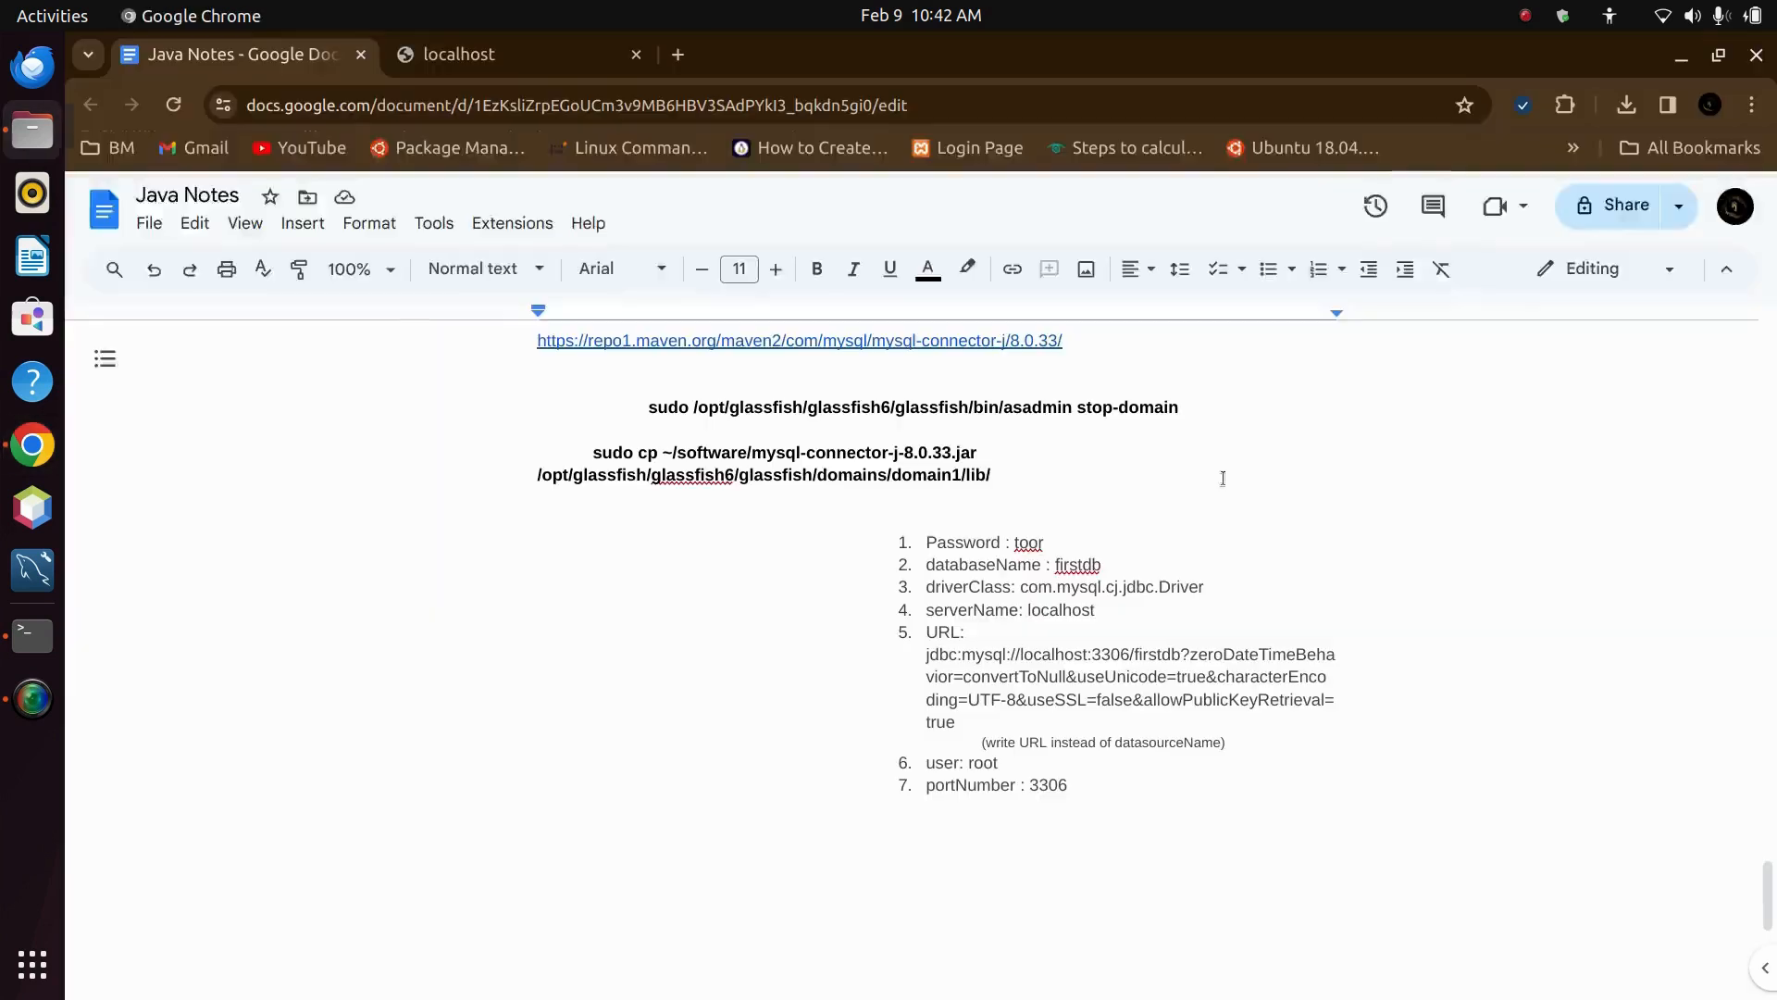
key("ctrl+j")
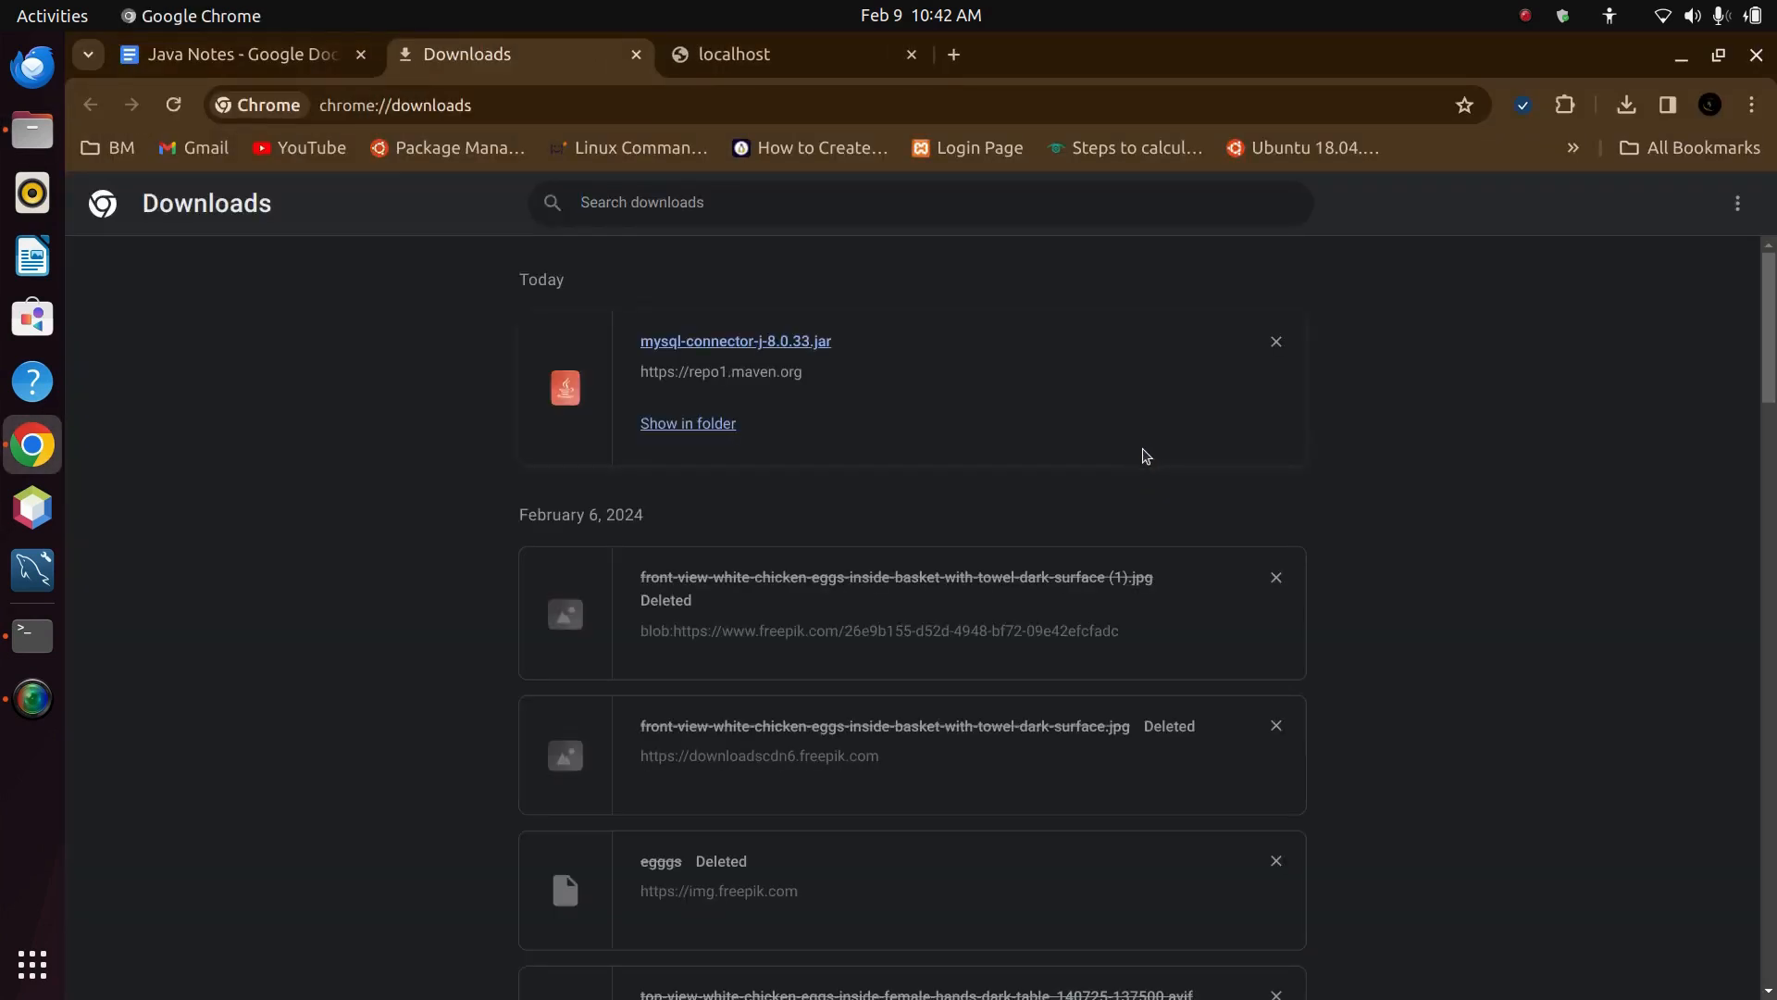
left_click(637, 55)
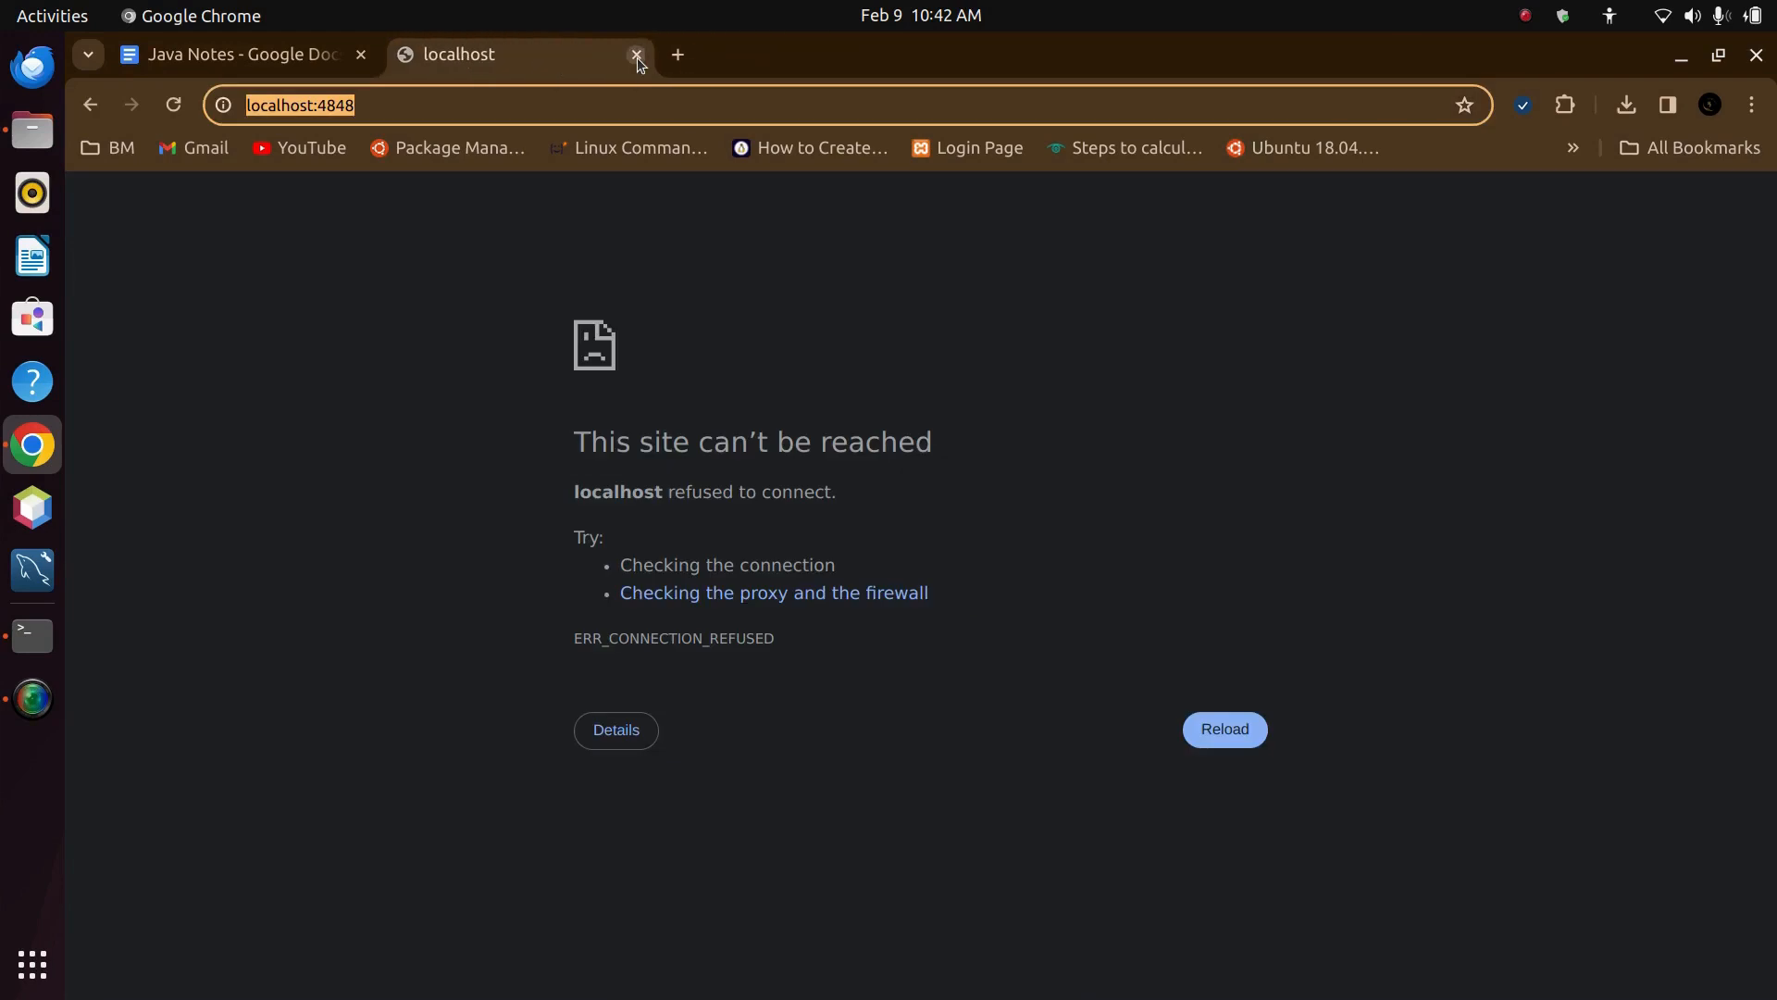
key("ctrl+shift+t")
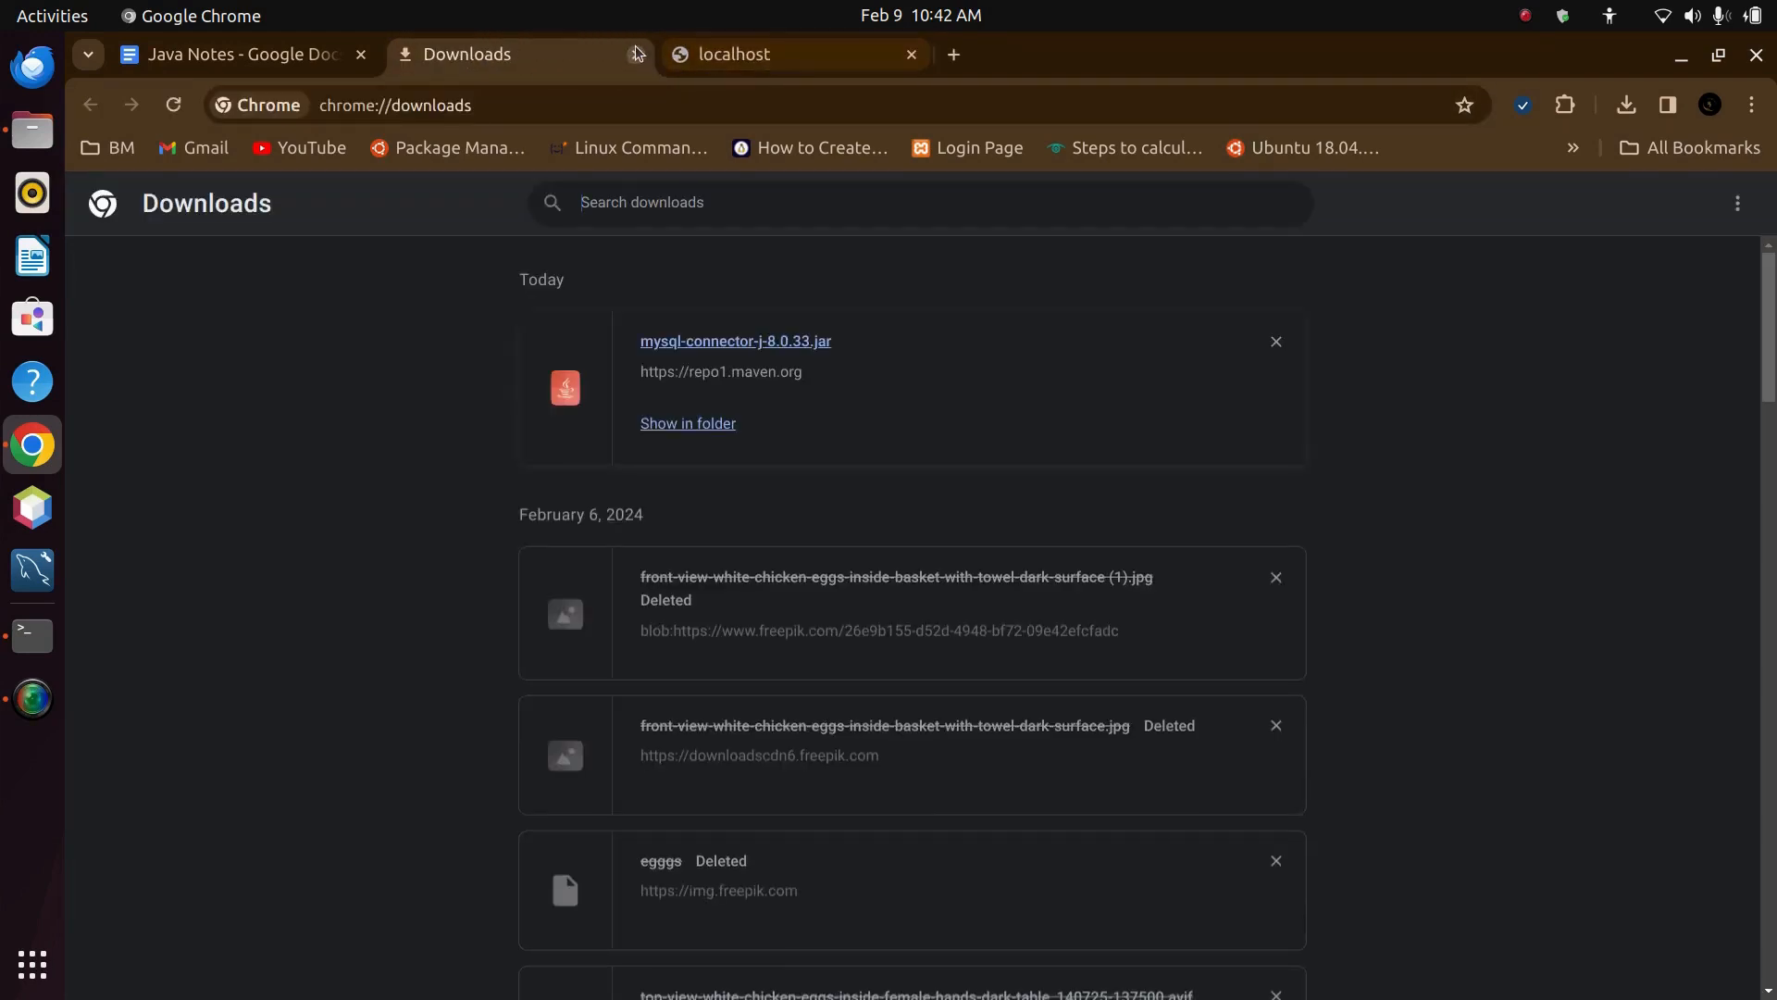
left_click(637, 55)
key("shift+Tab")
key("shift+Tab")
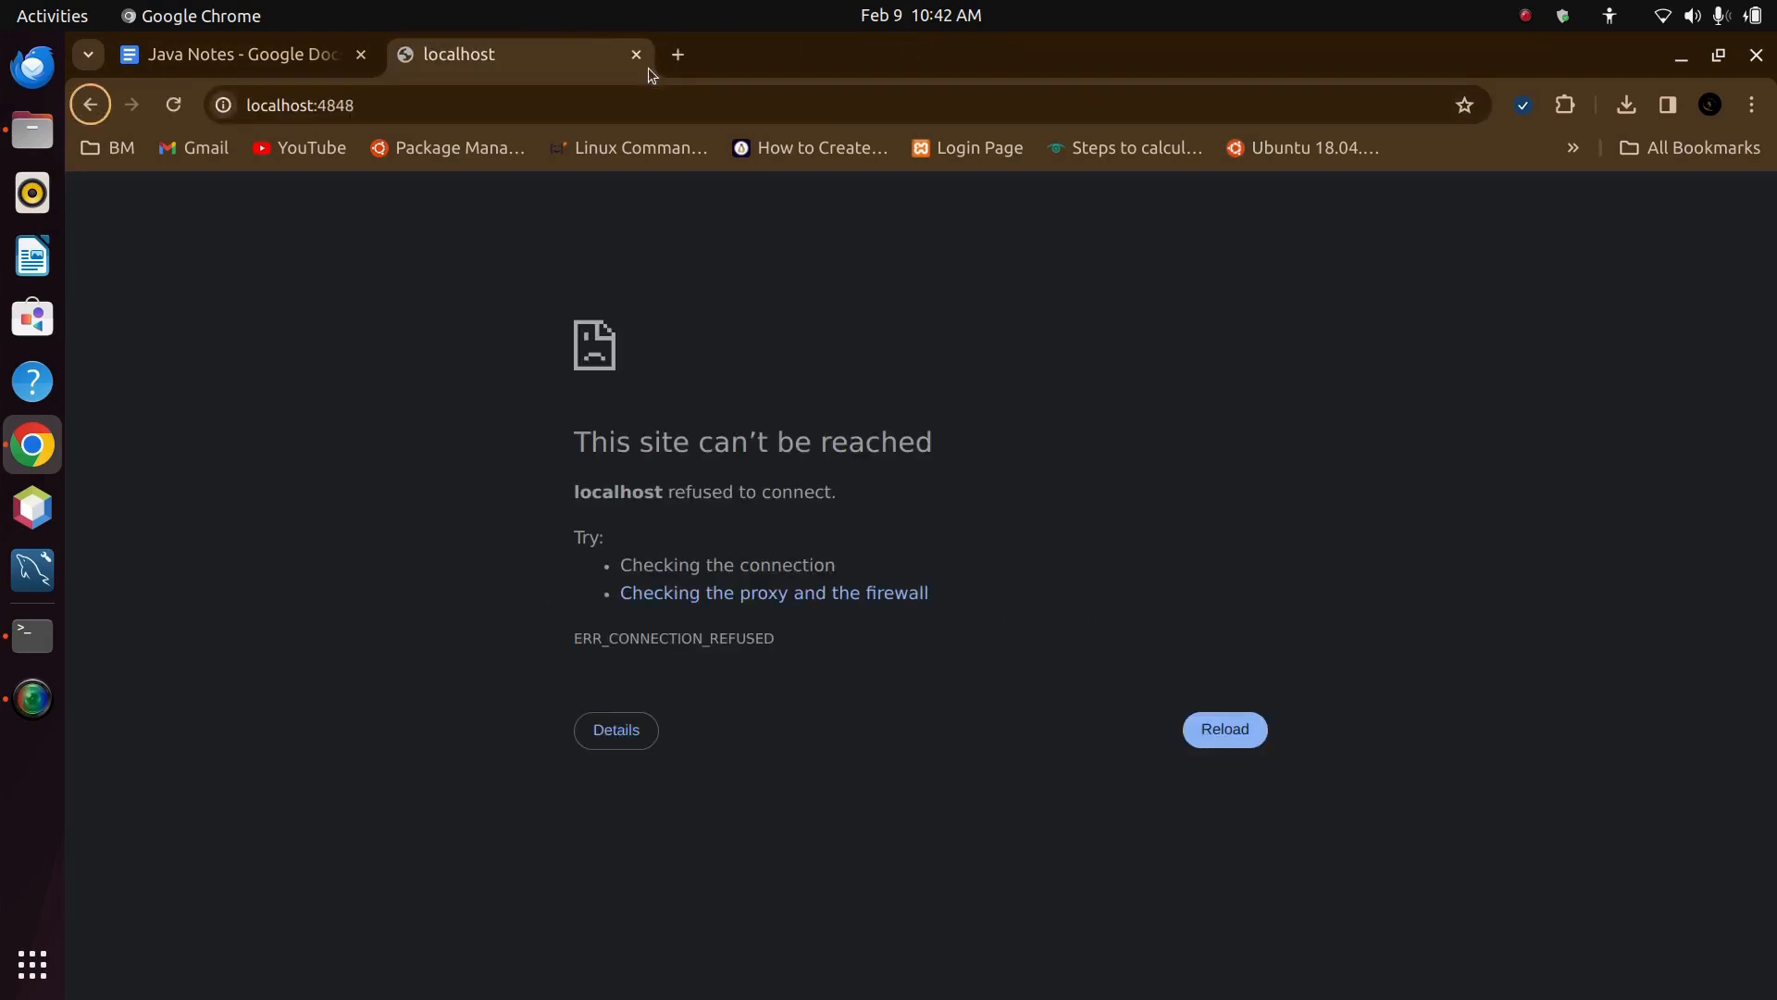
- Open a new terminal, paste the copied asadmin command and change stop-domain to start-domain
left_click(266, 48)
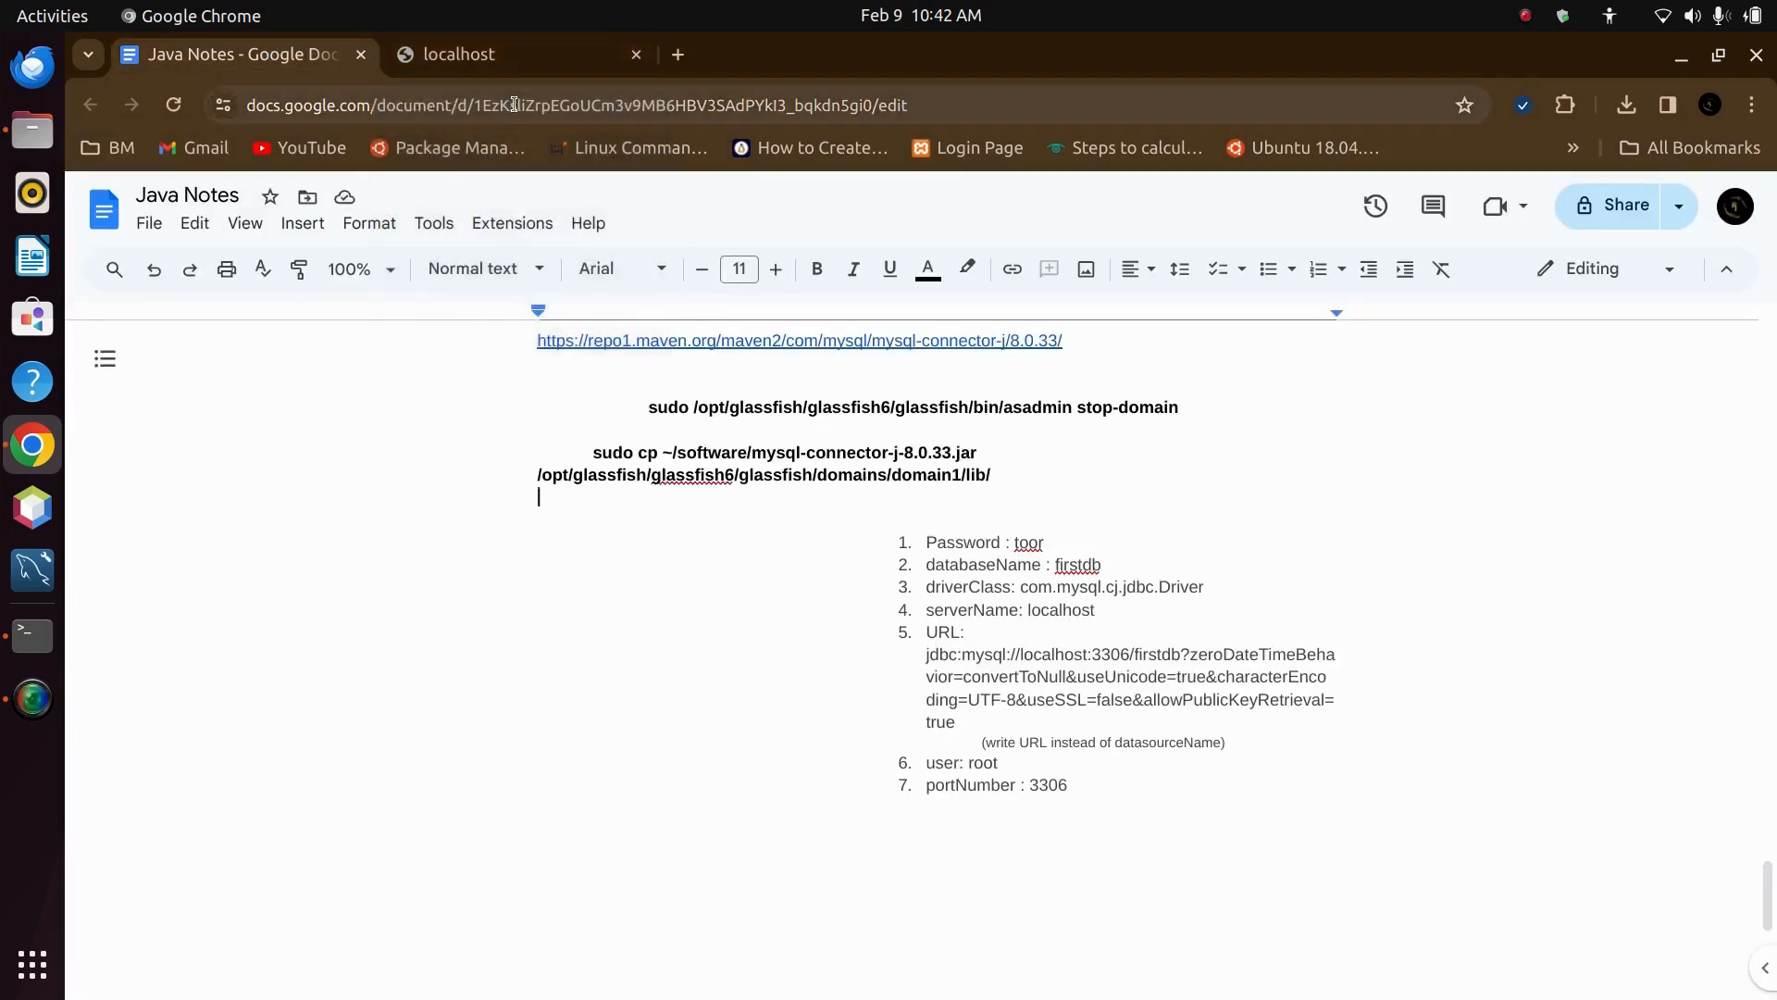
key("ctrl+alt+t")
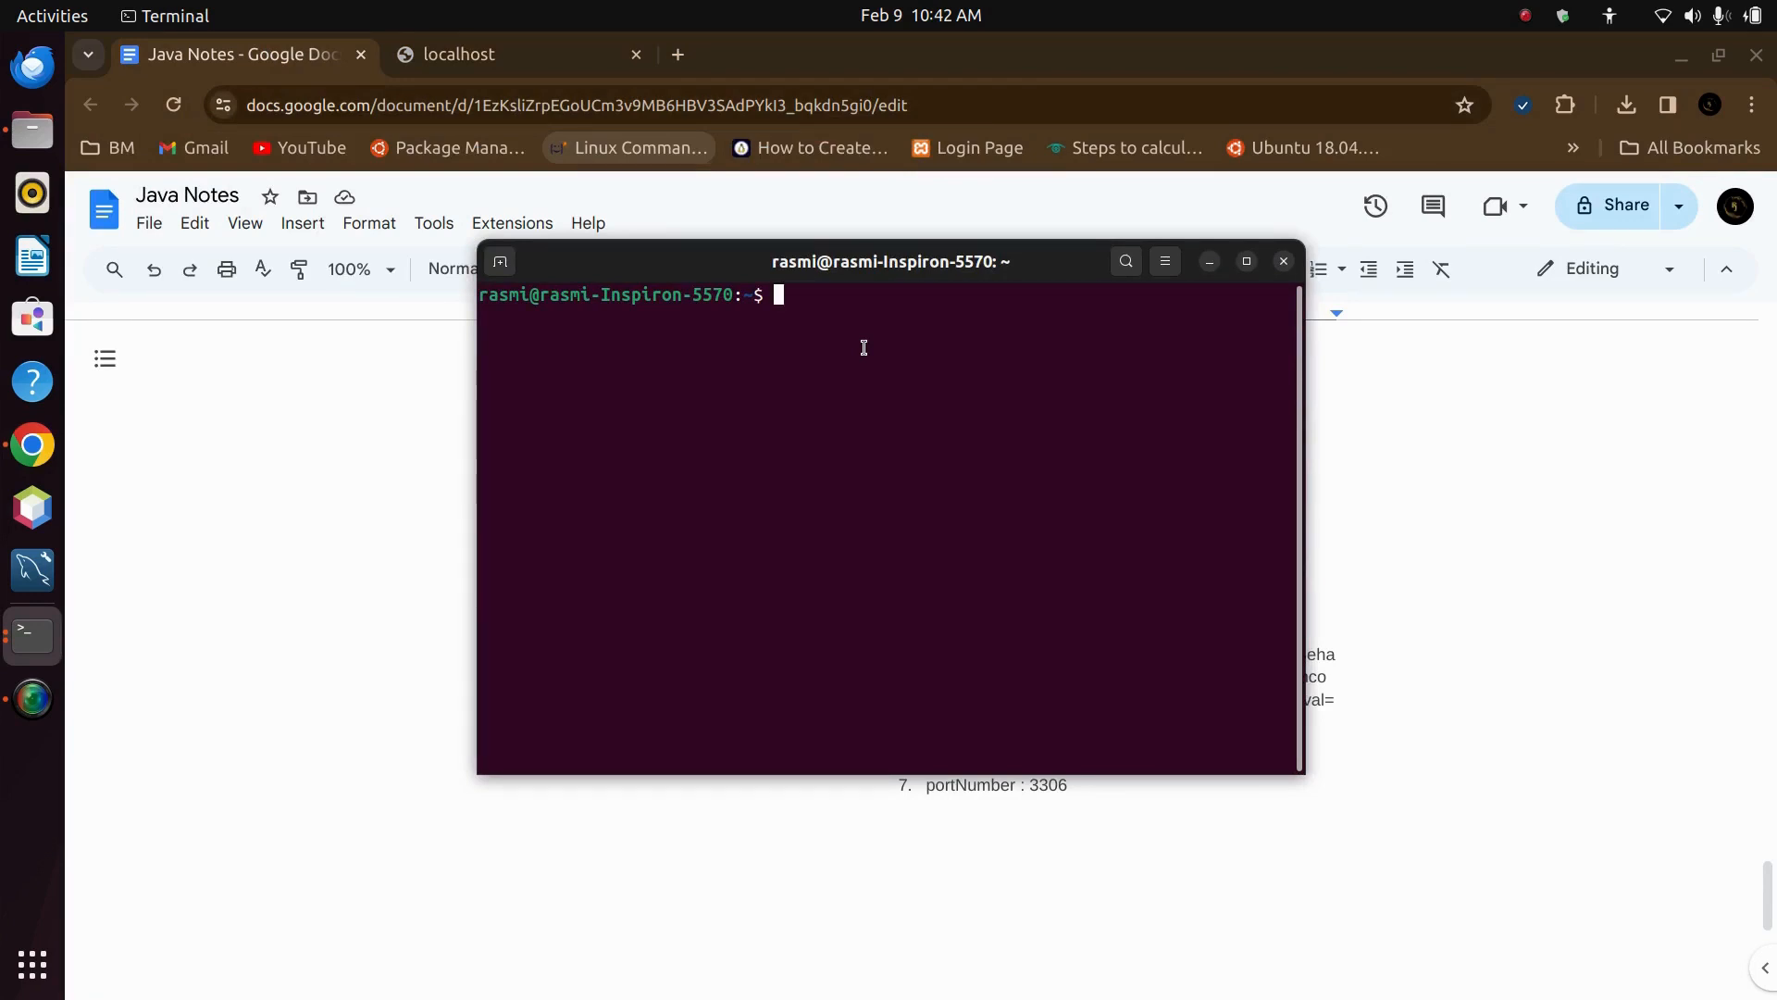
key("ctrl+shift+v")
key("Left")
key("Left")
key("Left")
key("Left")
key("Left")
key("Left")
key("Left")
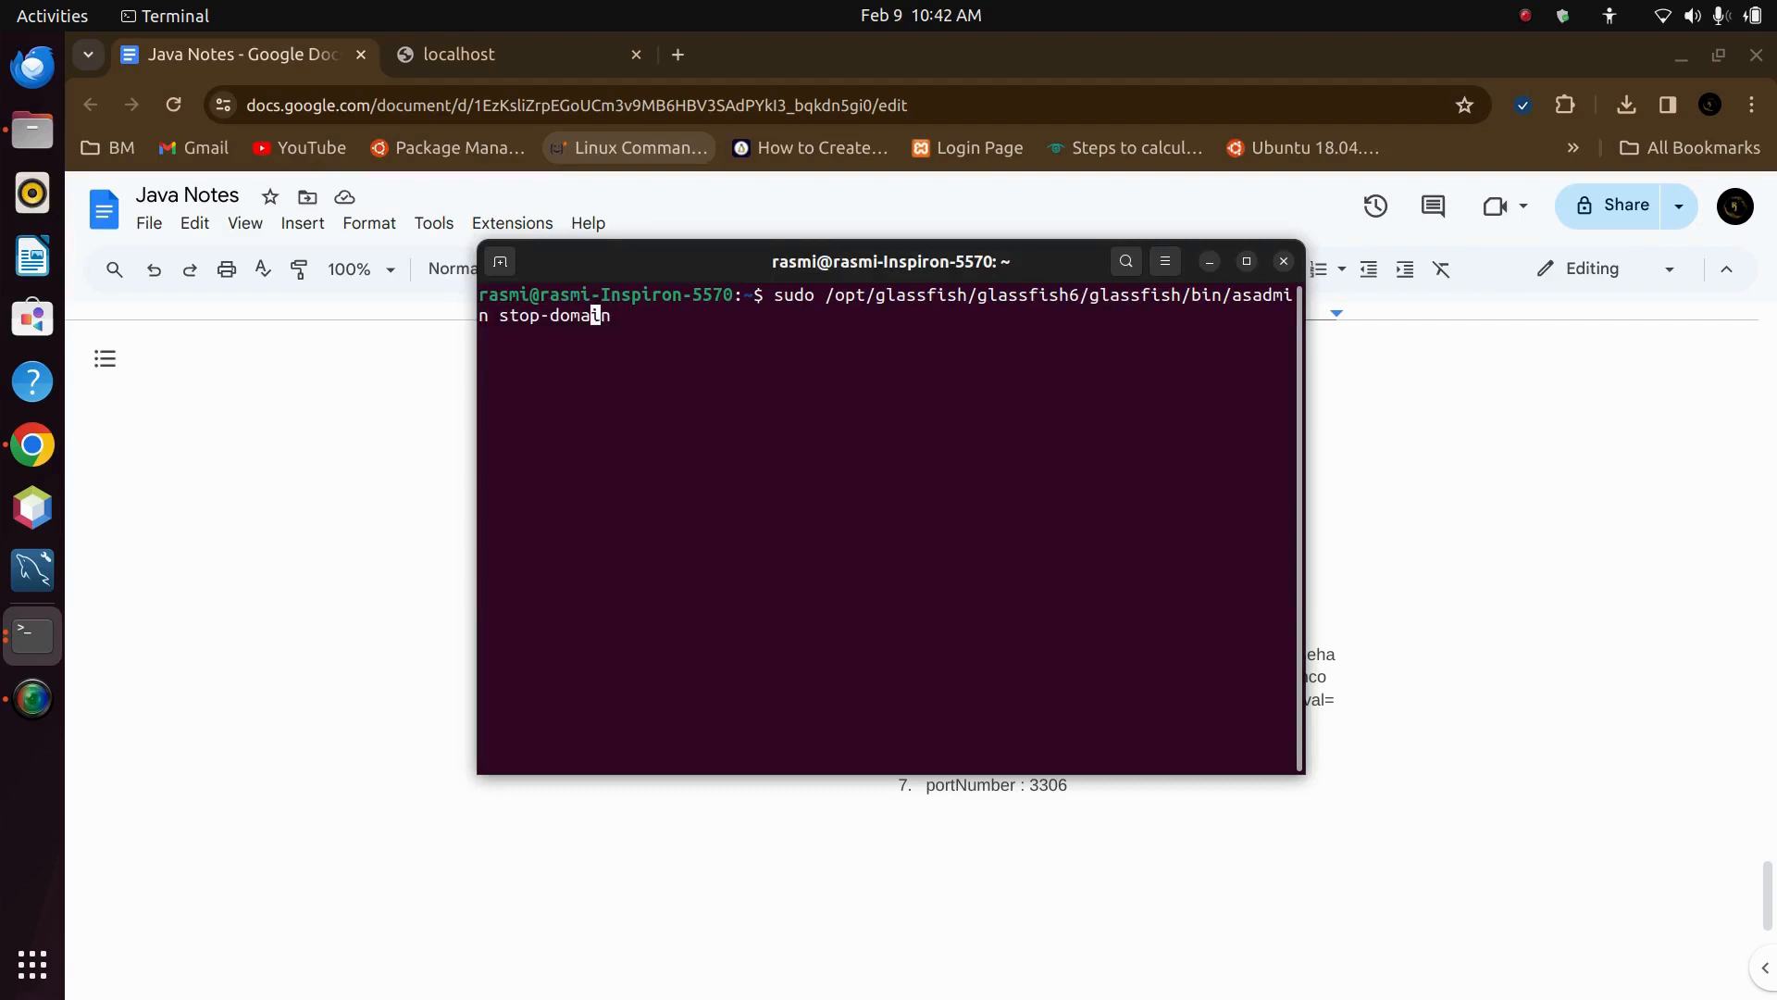
key("BackSpace")
key("BackSpace")
key("BackSpace")
type("tart")
key("Right")
key("Right")
key("Right")
key("Right")
key("Right")
key("Right")
key("Right")
- Run the start-domain command, entering the sudo password, to start GlassFish's domain
key("Return")
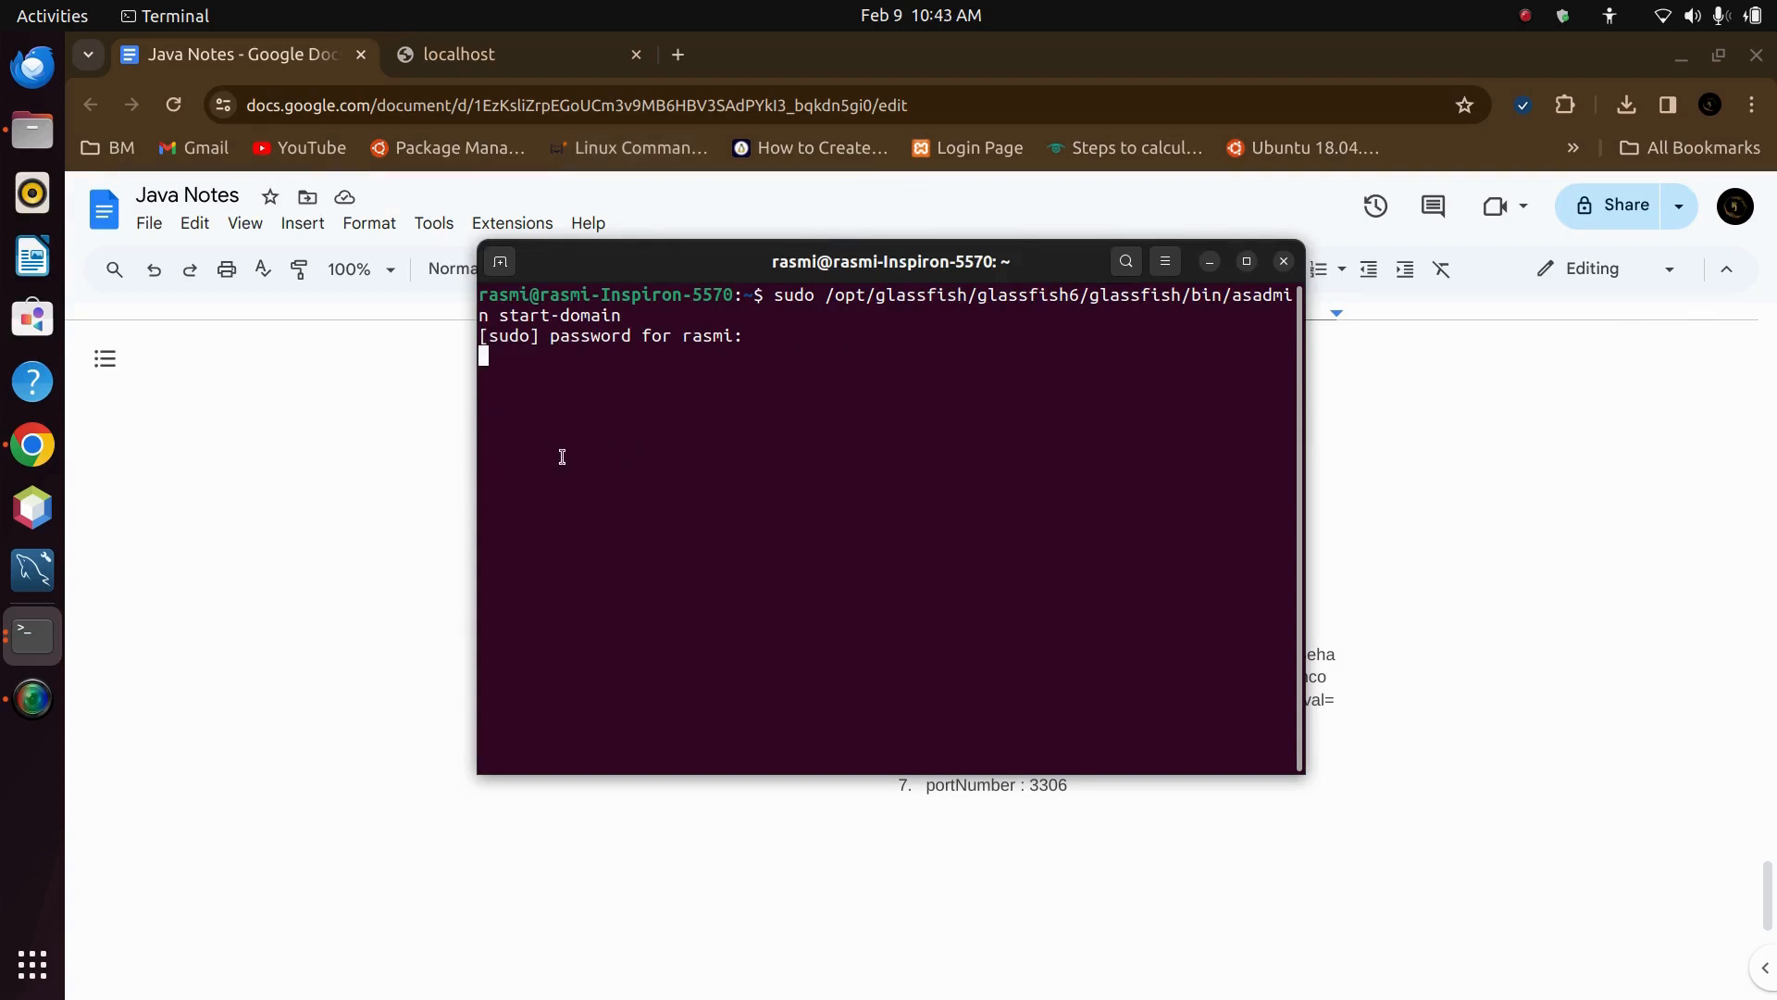
key("Return")
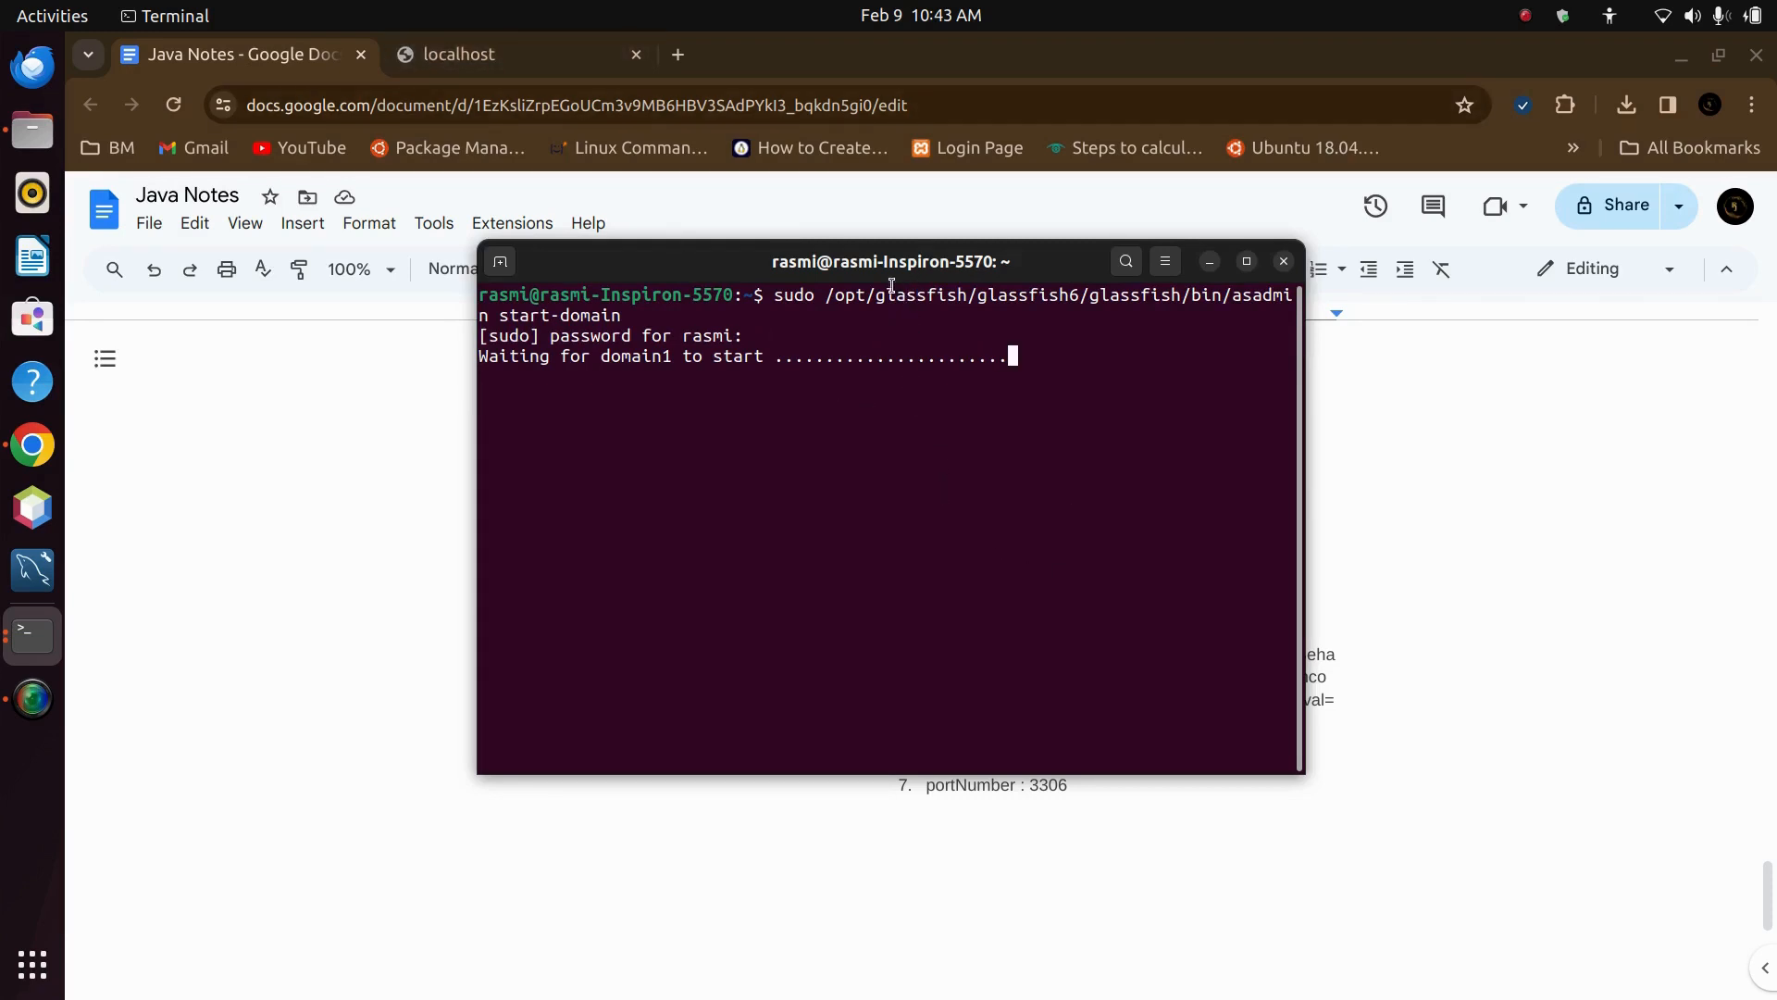
left_click_drag(893, 276, 898, 370)
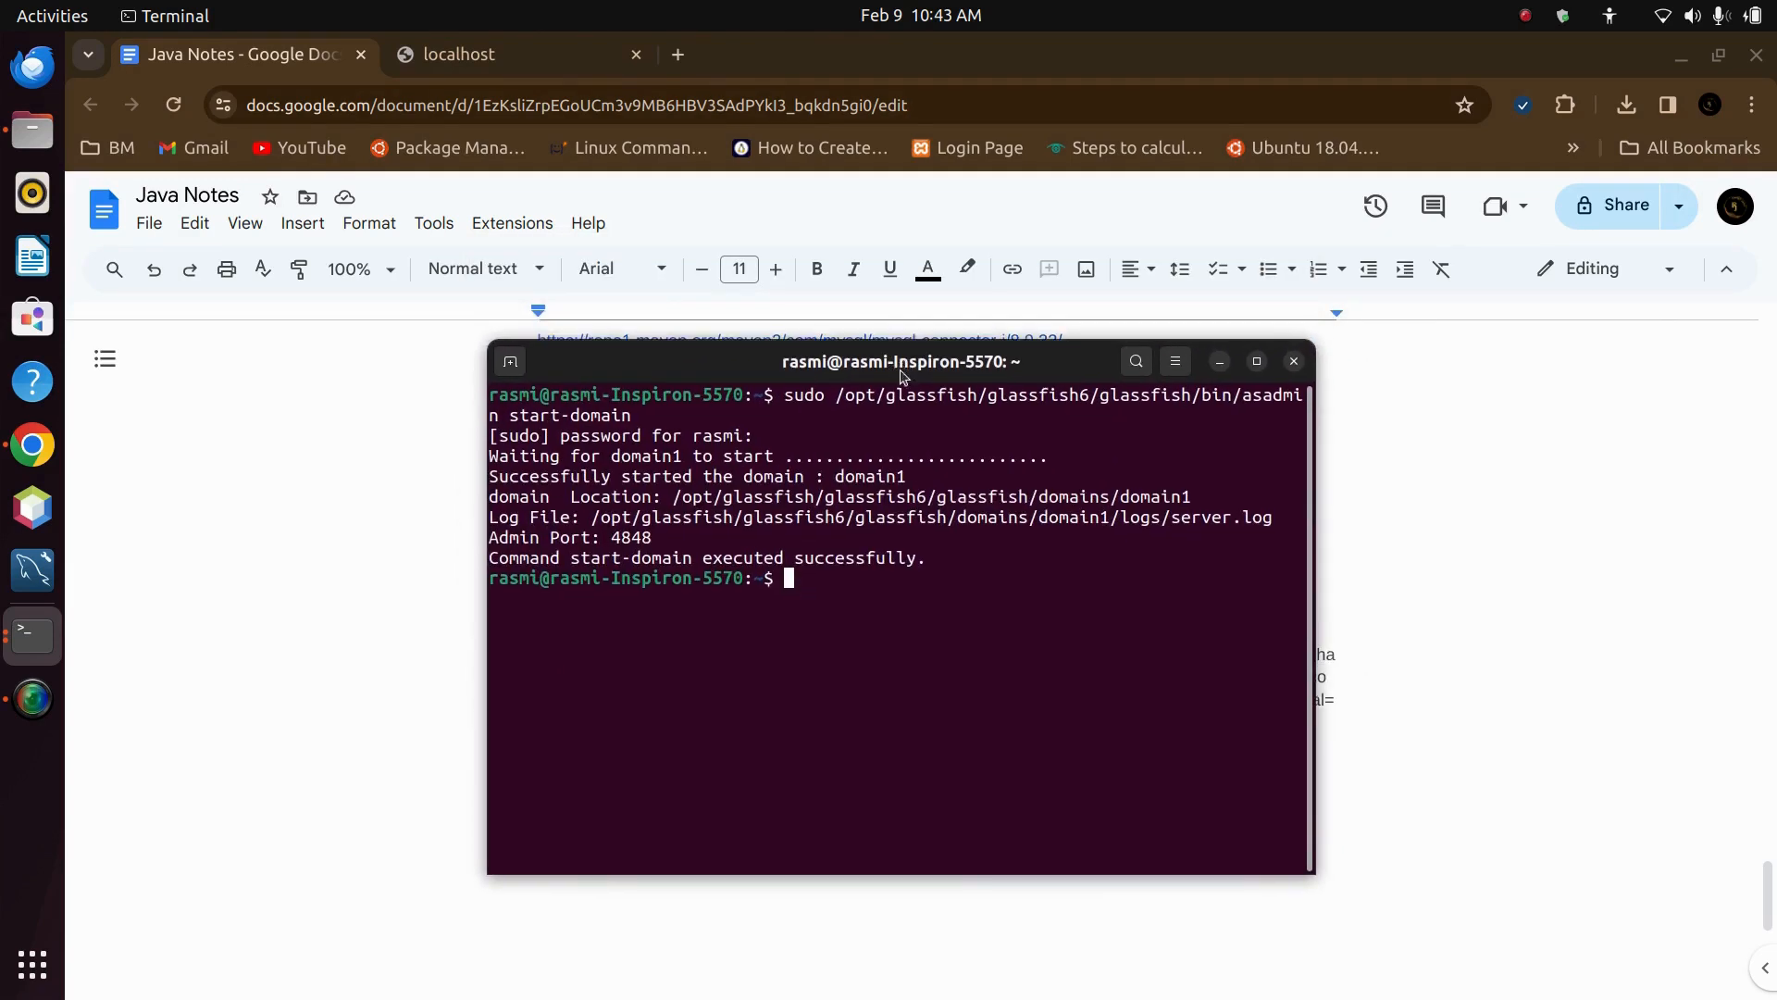
- Reload localhost:4848 in Chrome to bring up the GlassFish admin console, checking the connection properties in Java Notes while it starts
left_click(472, 70)
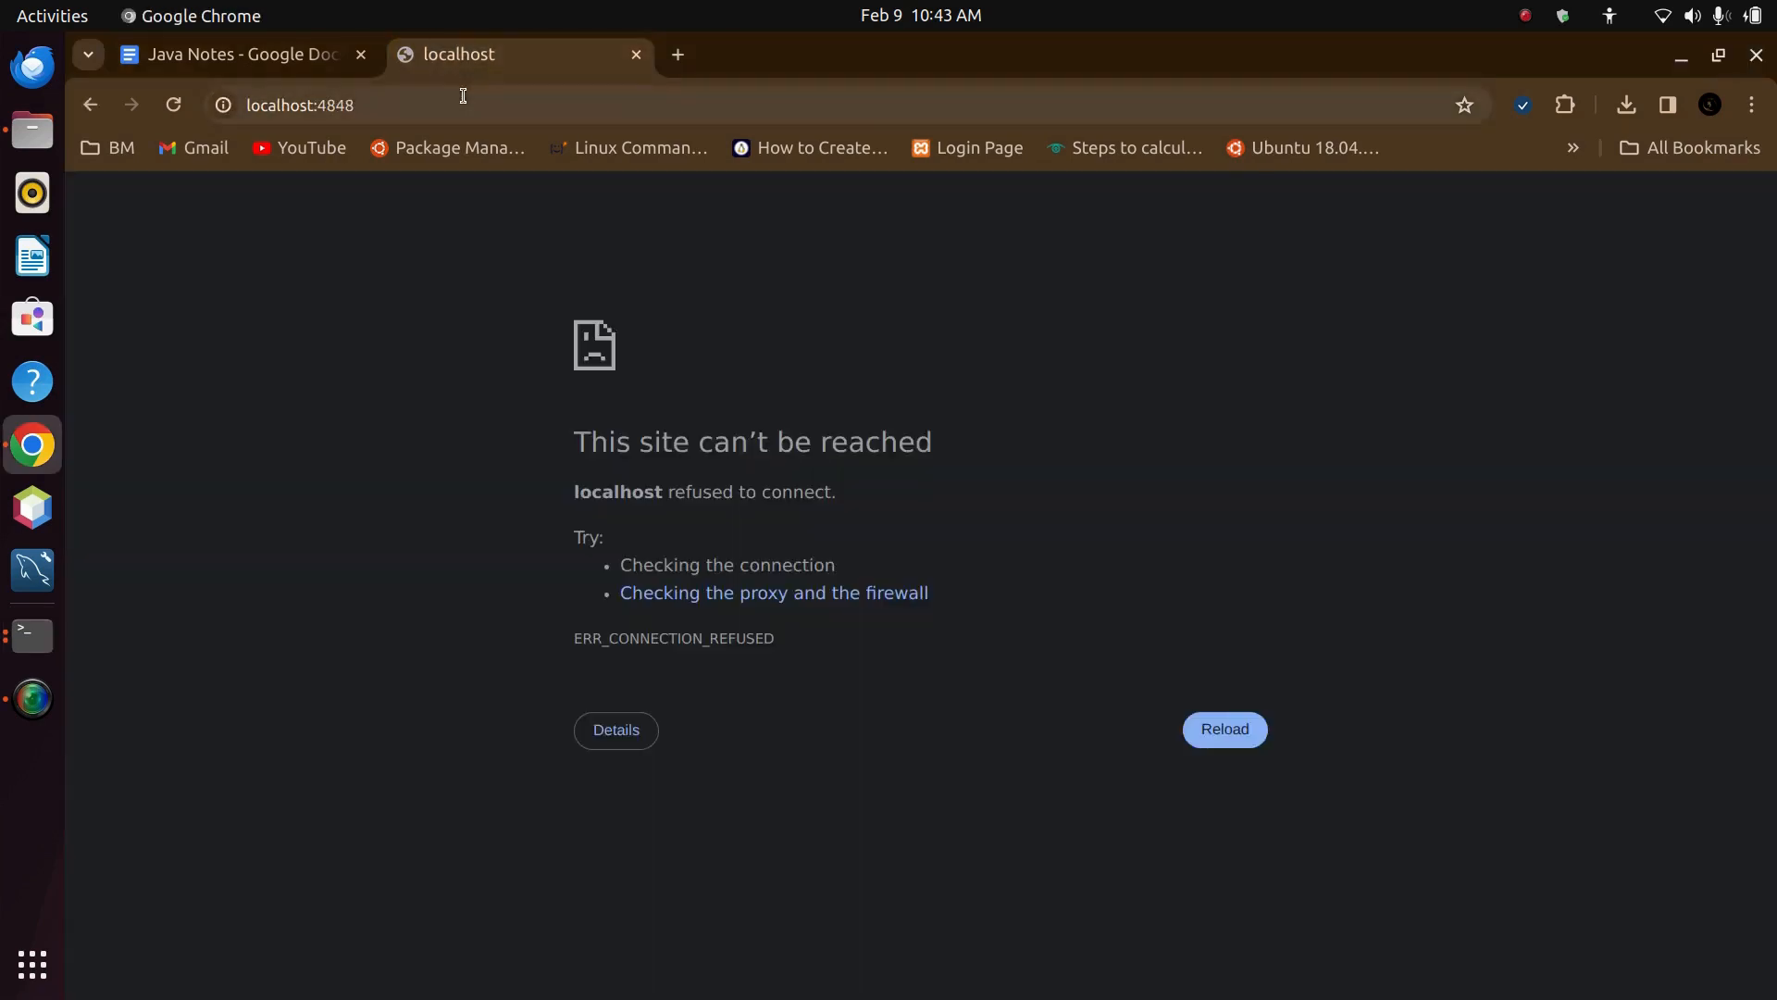
left_click(454, 108)
key("Return")
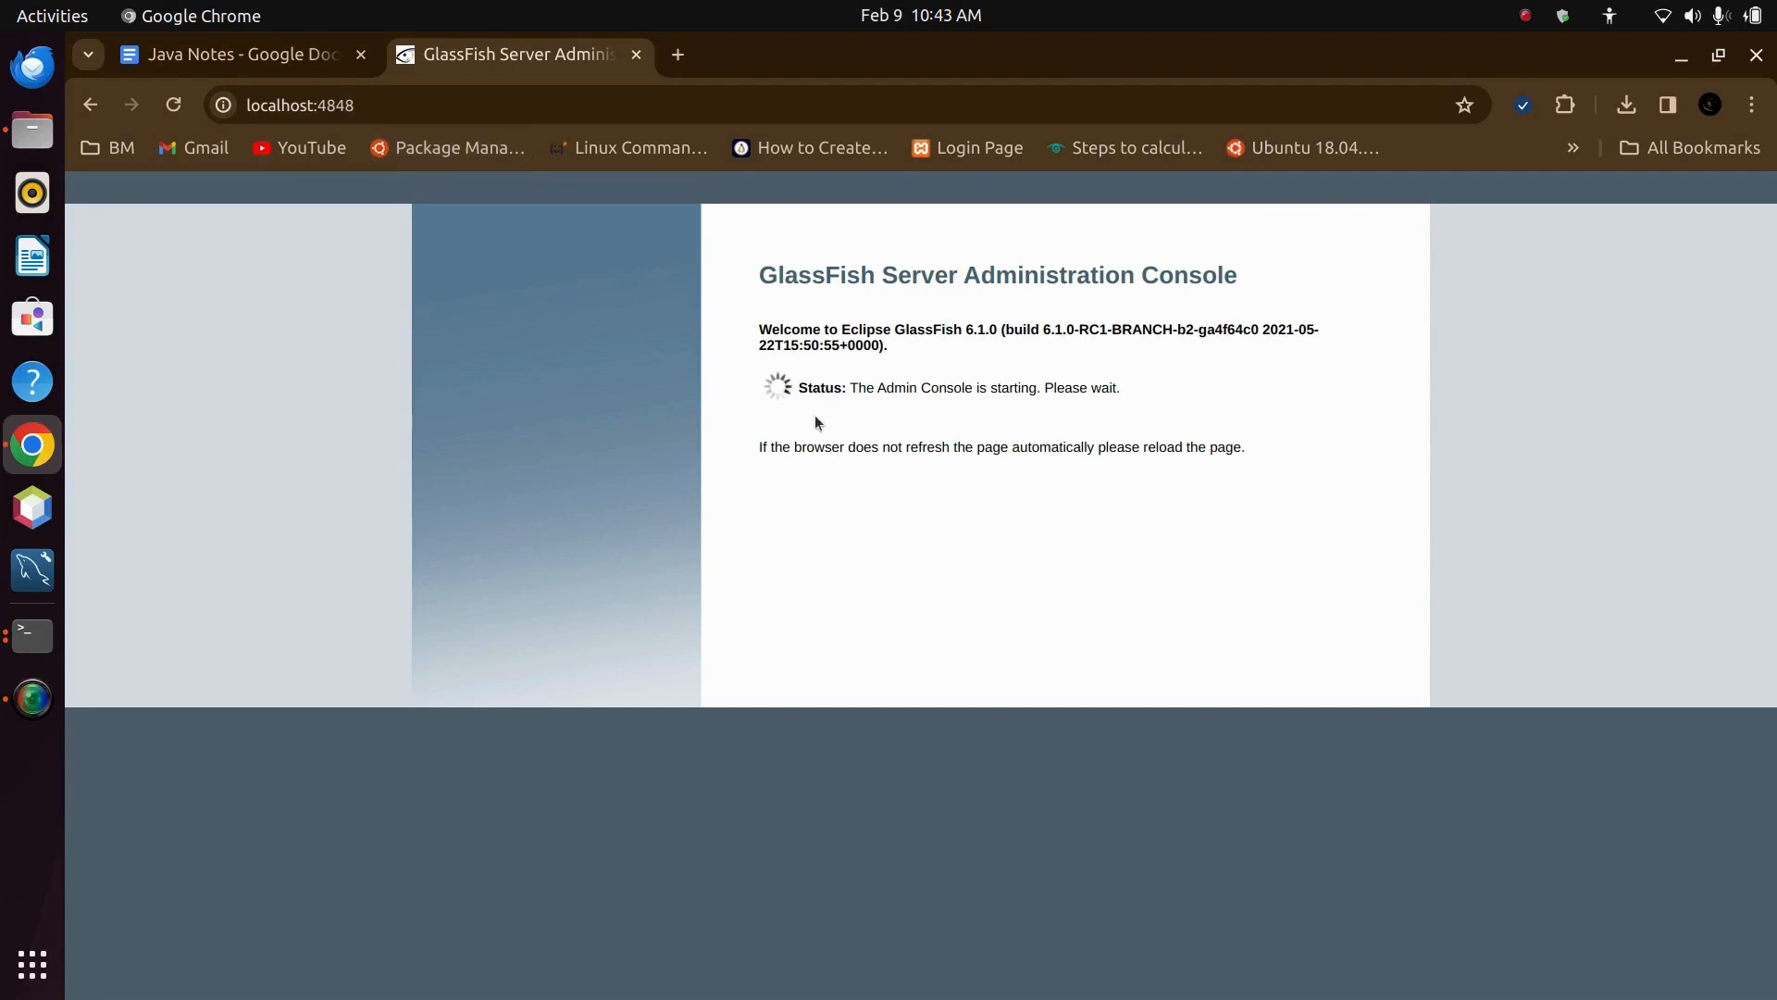
left_click(265, 53)
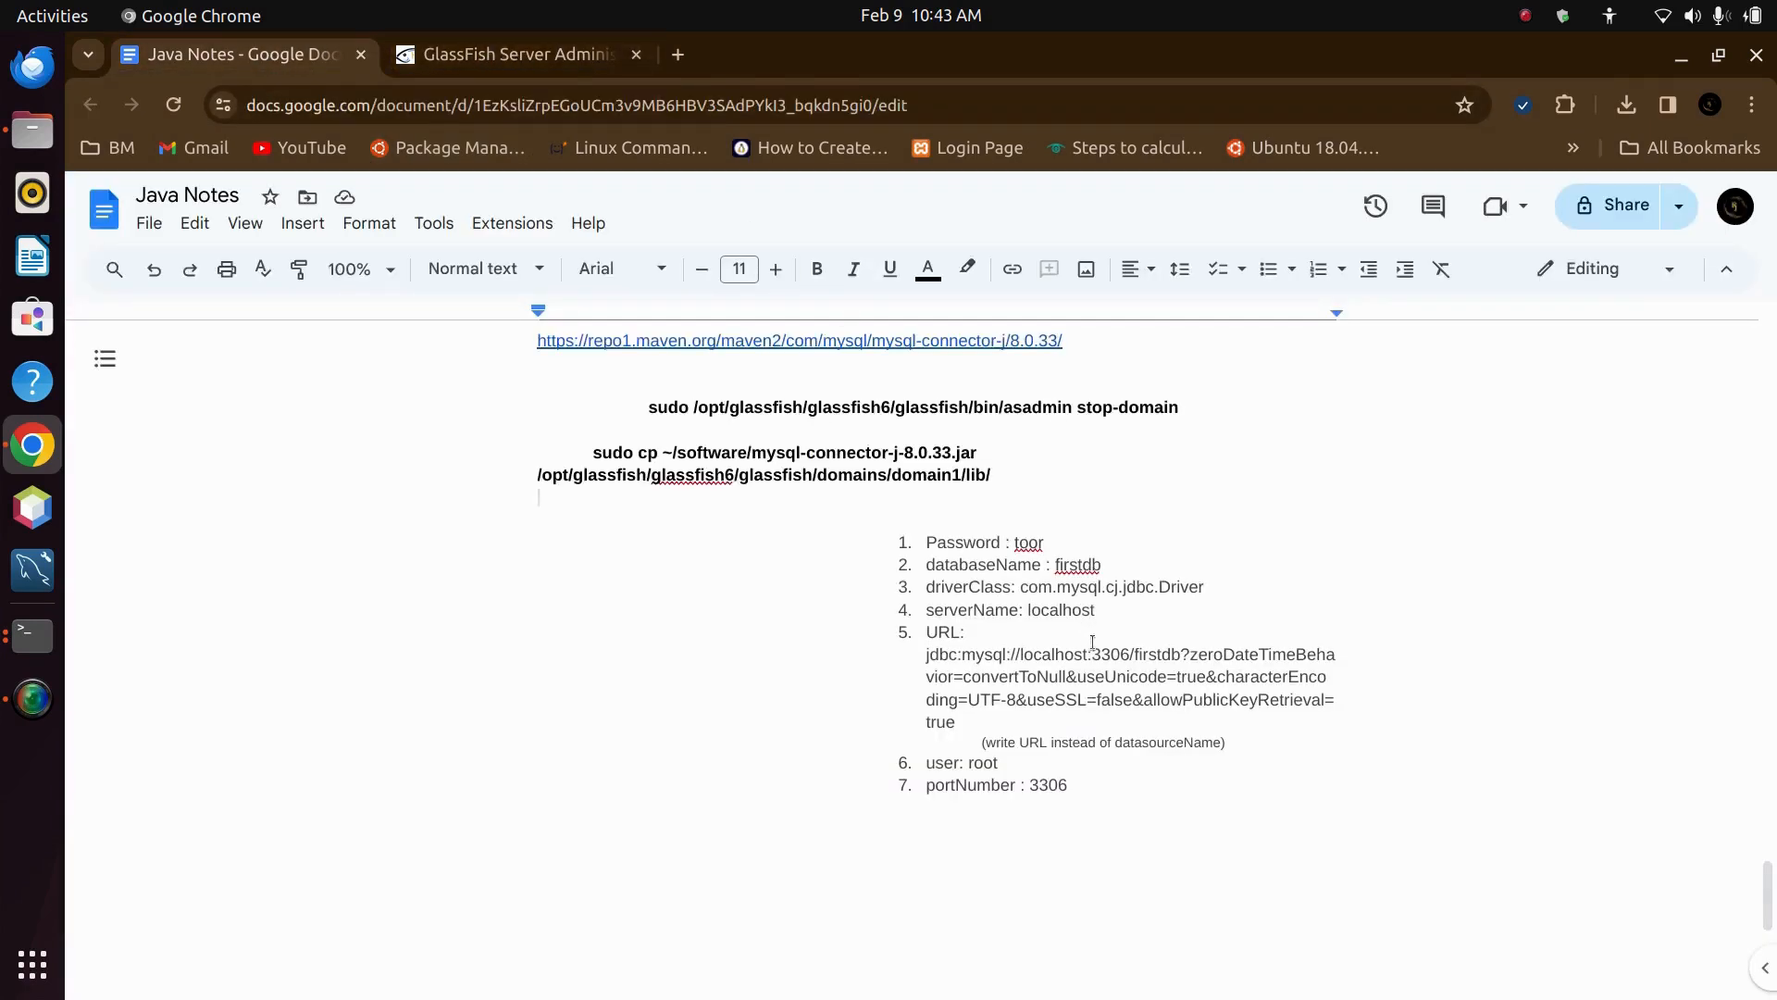
left_click(525, 61)
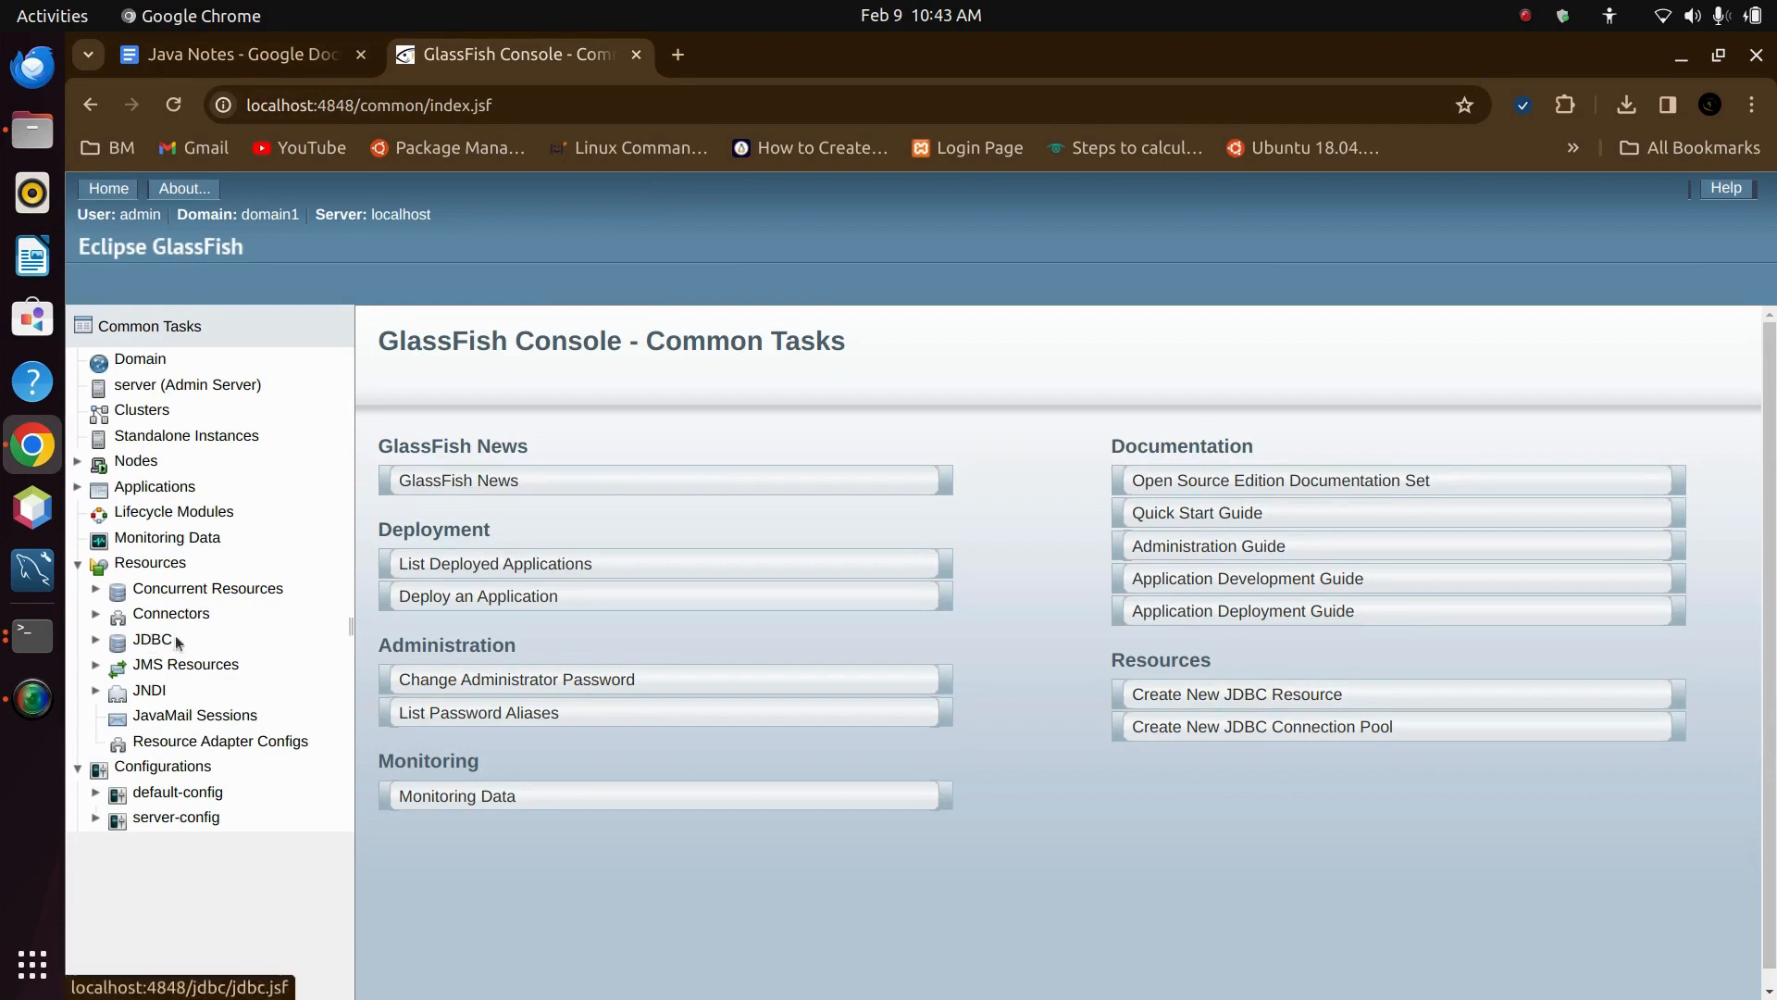
- Open the JDBC Connection Pools page under the JDBC resources and dismiss the error alert
left_click(148, 640)
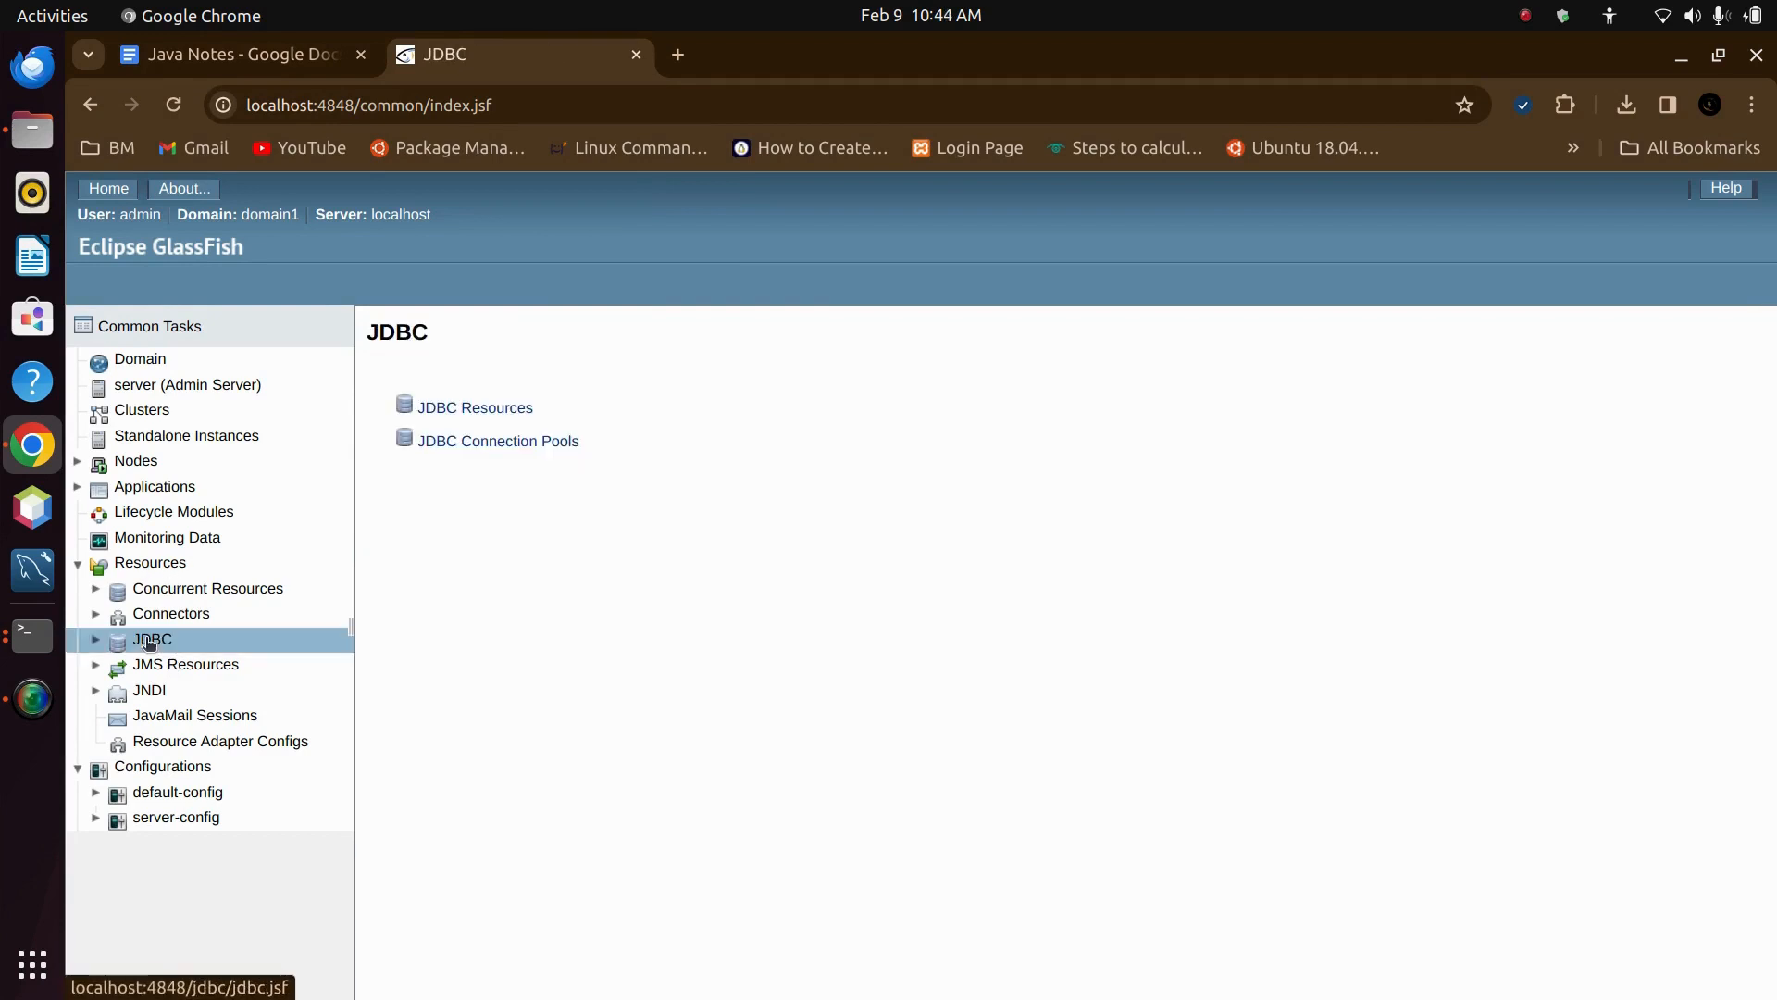
left_click(481, 442)
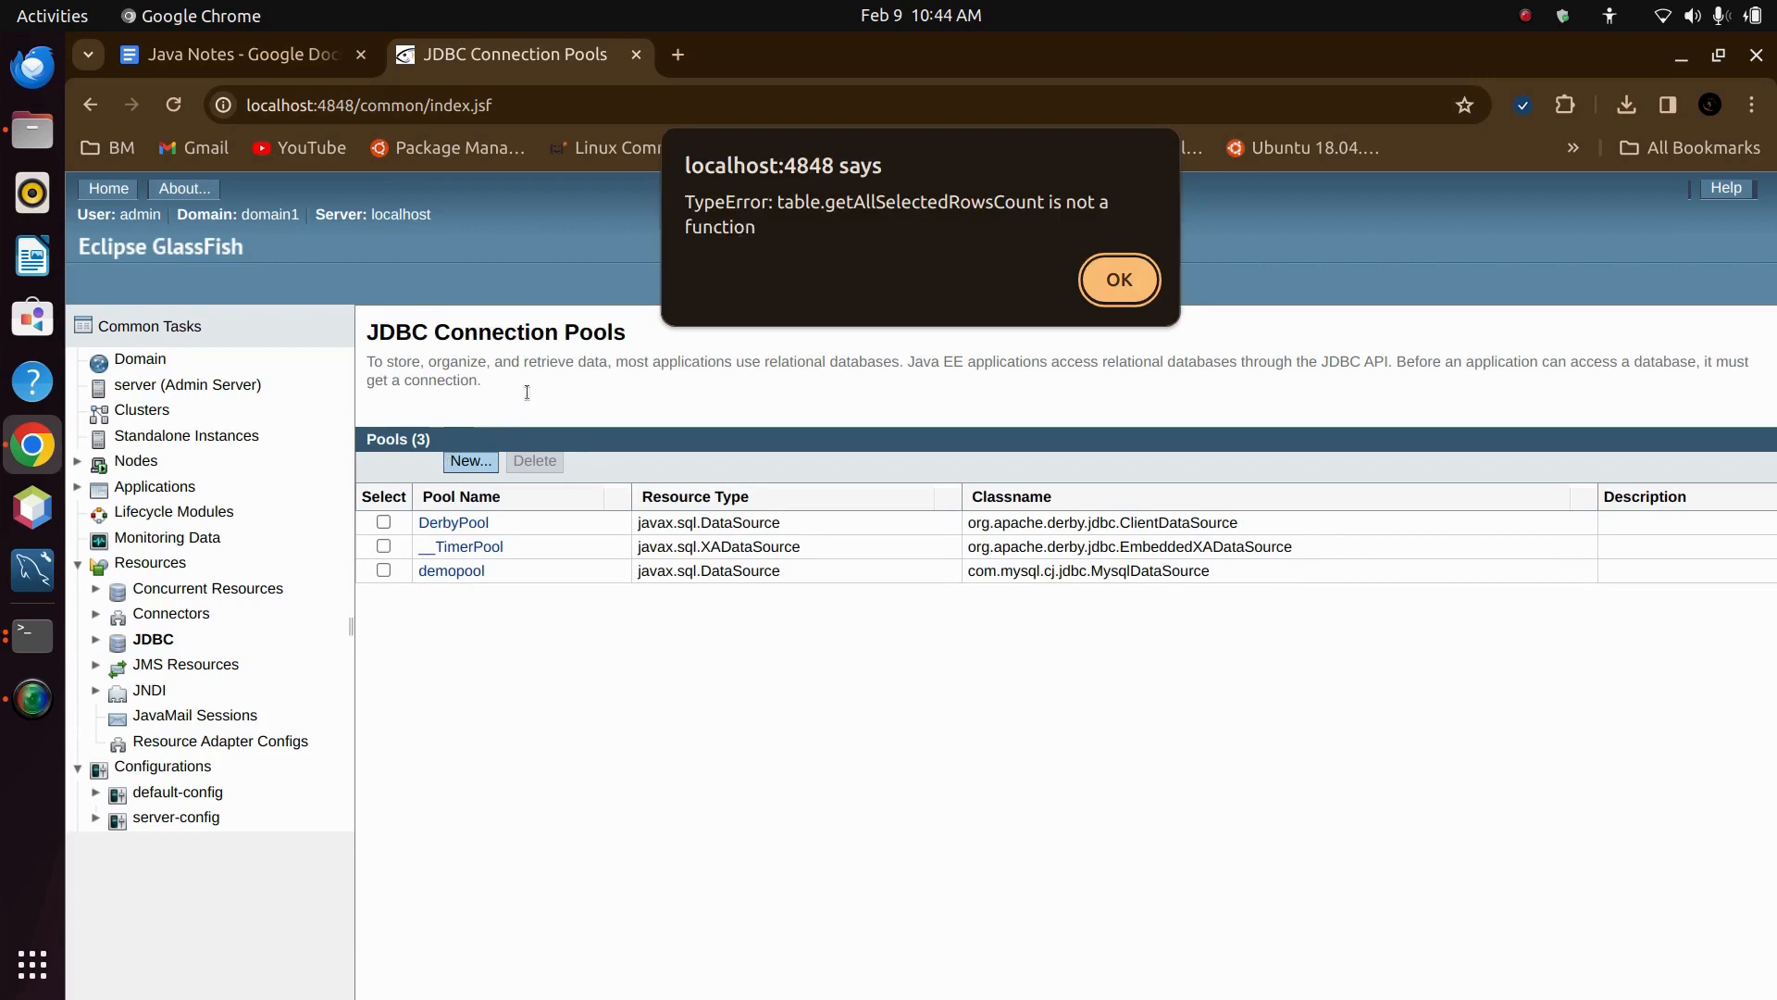
left_click(1119, 280)
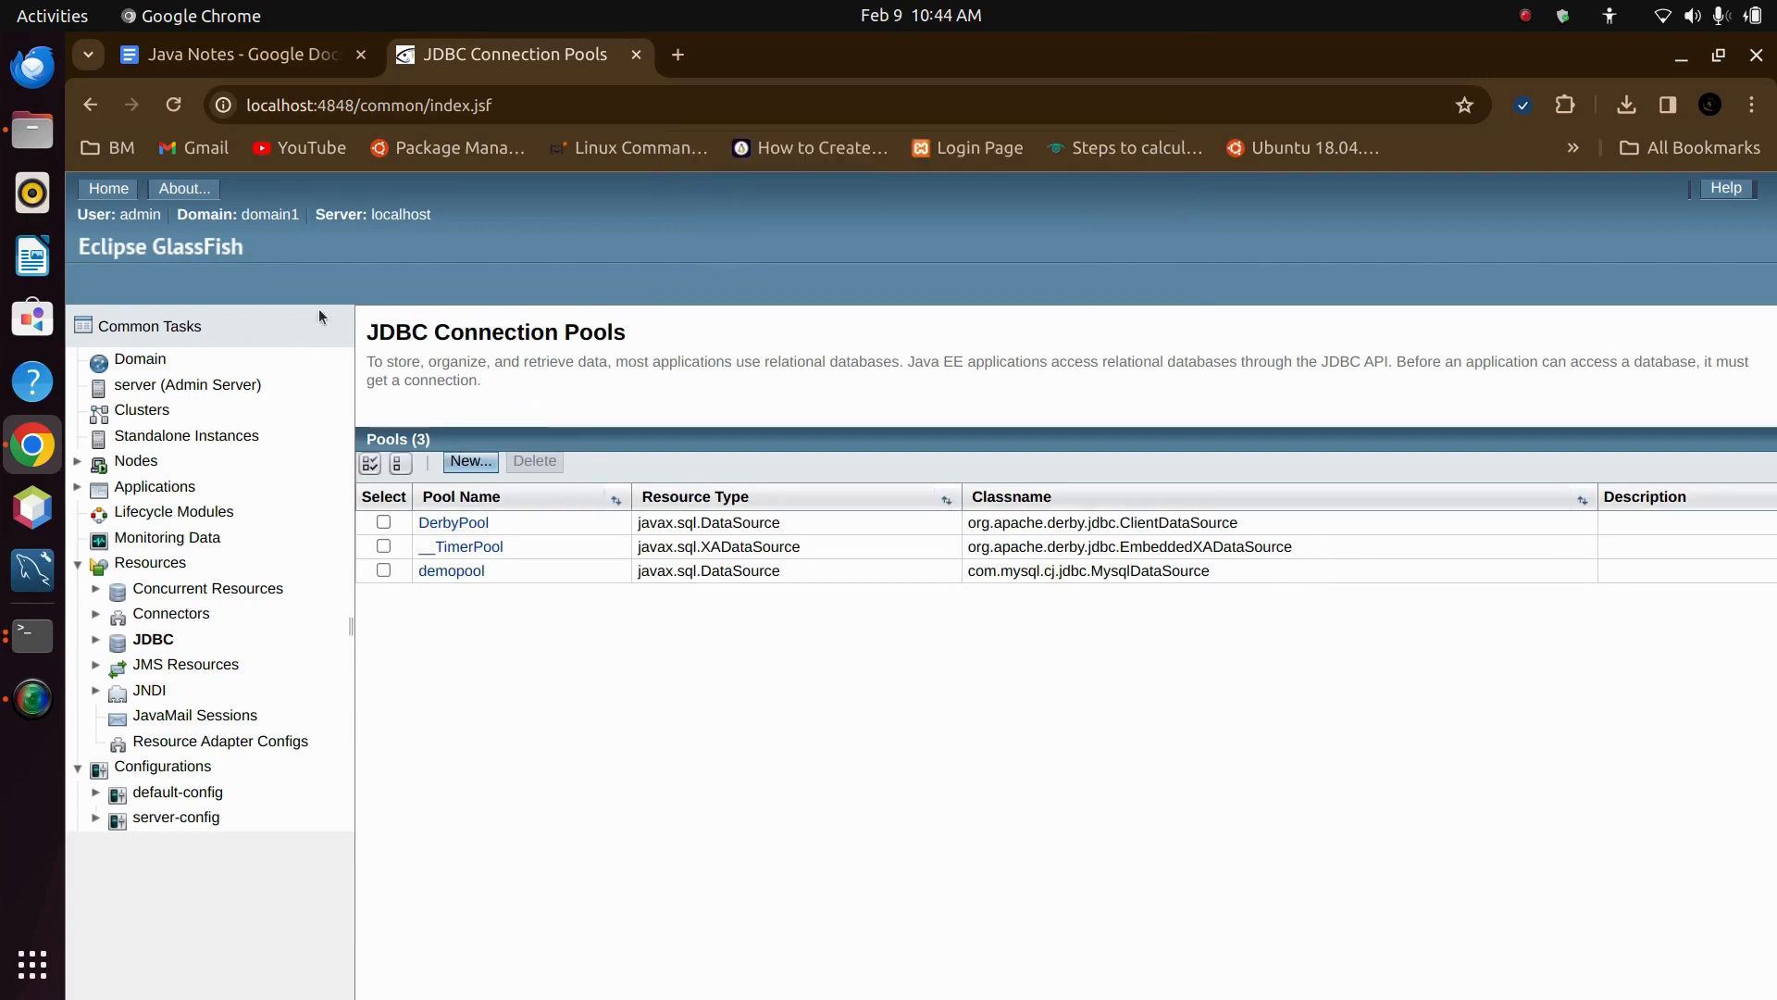
- Start a new JDBC connection pool named examplepool with resource type javax.sql.DataSource
left_click(474, 462)
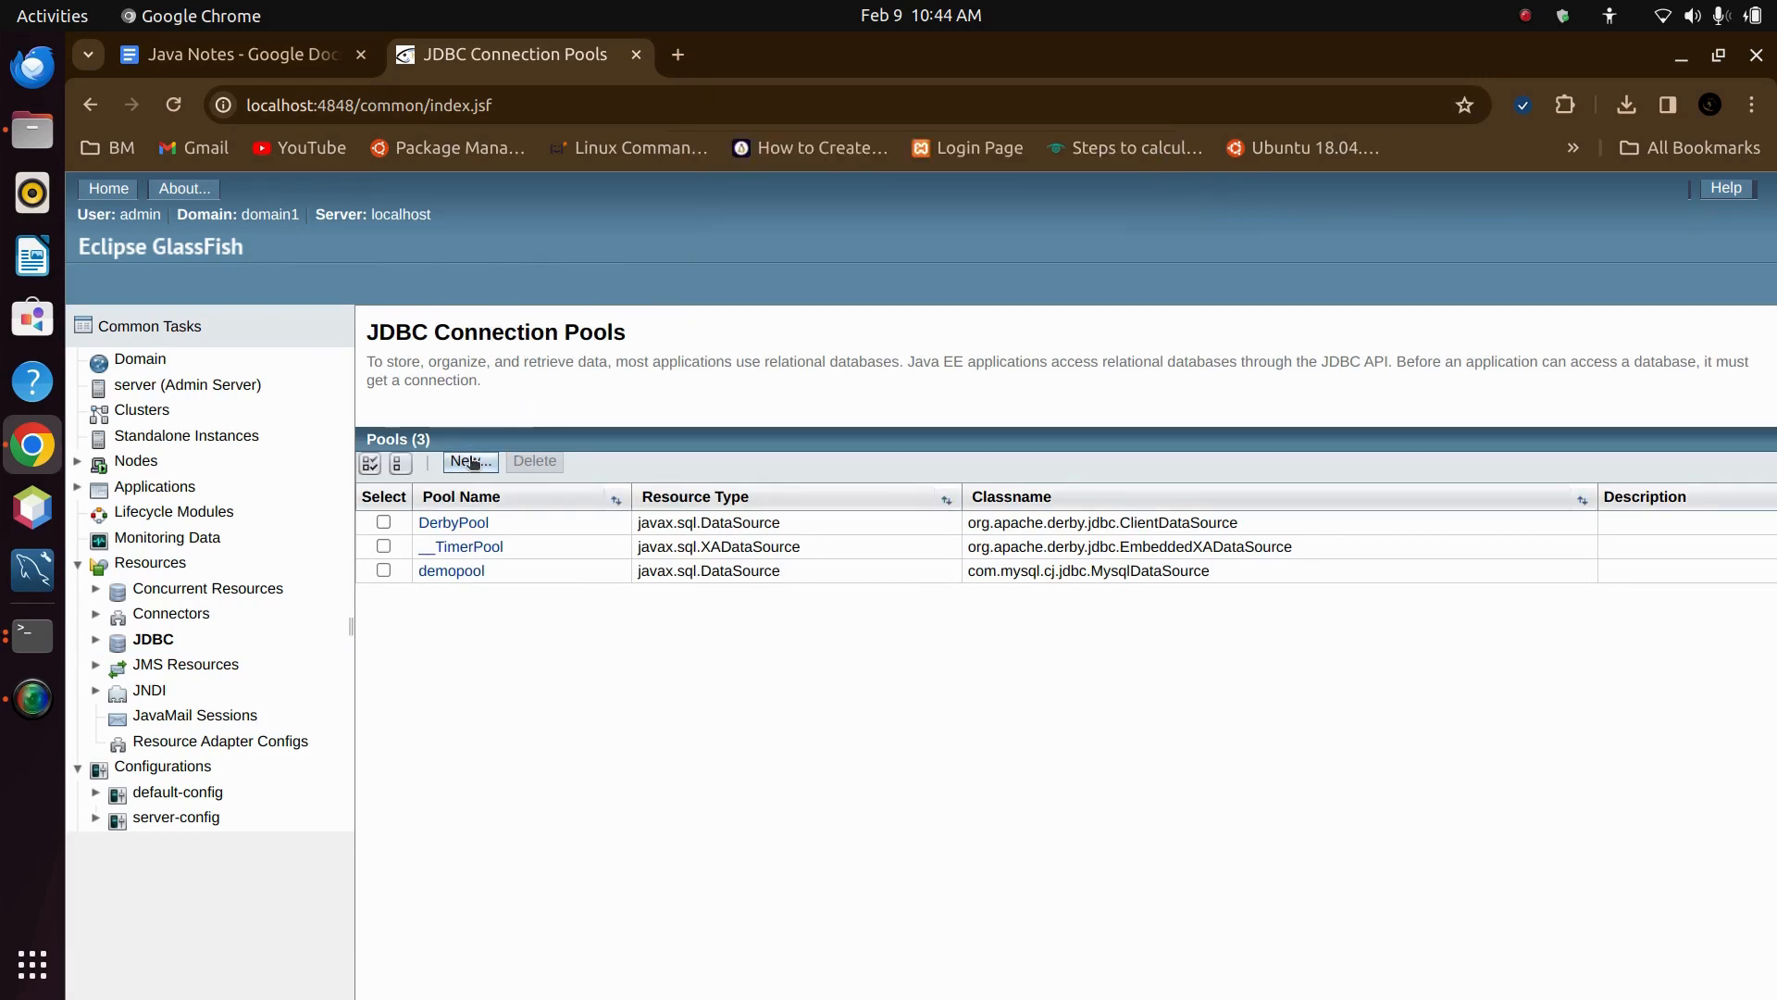
left_click(610, 455)
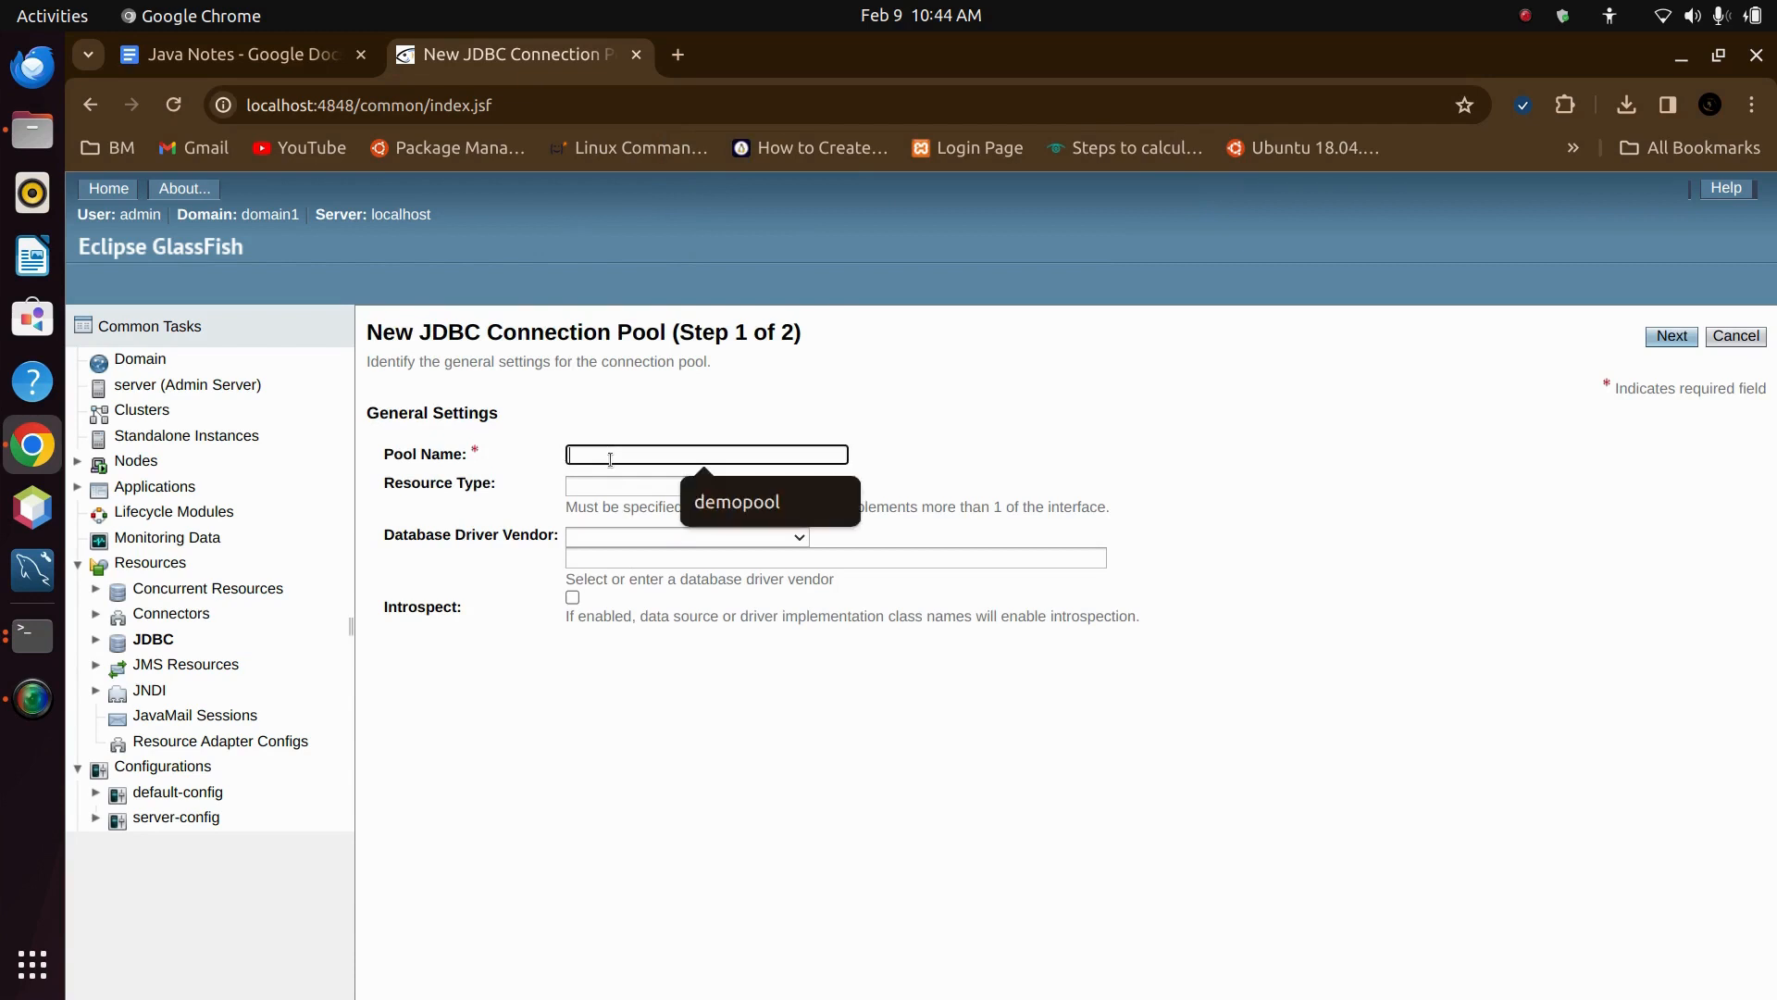
type("exam")
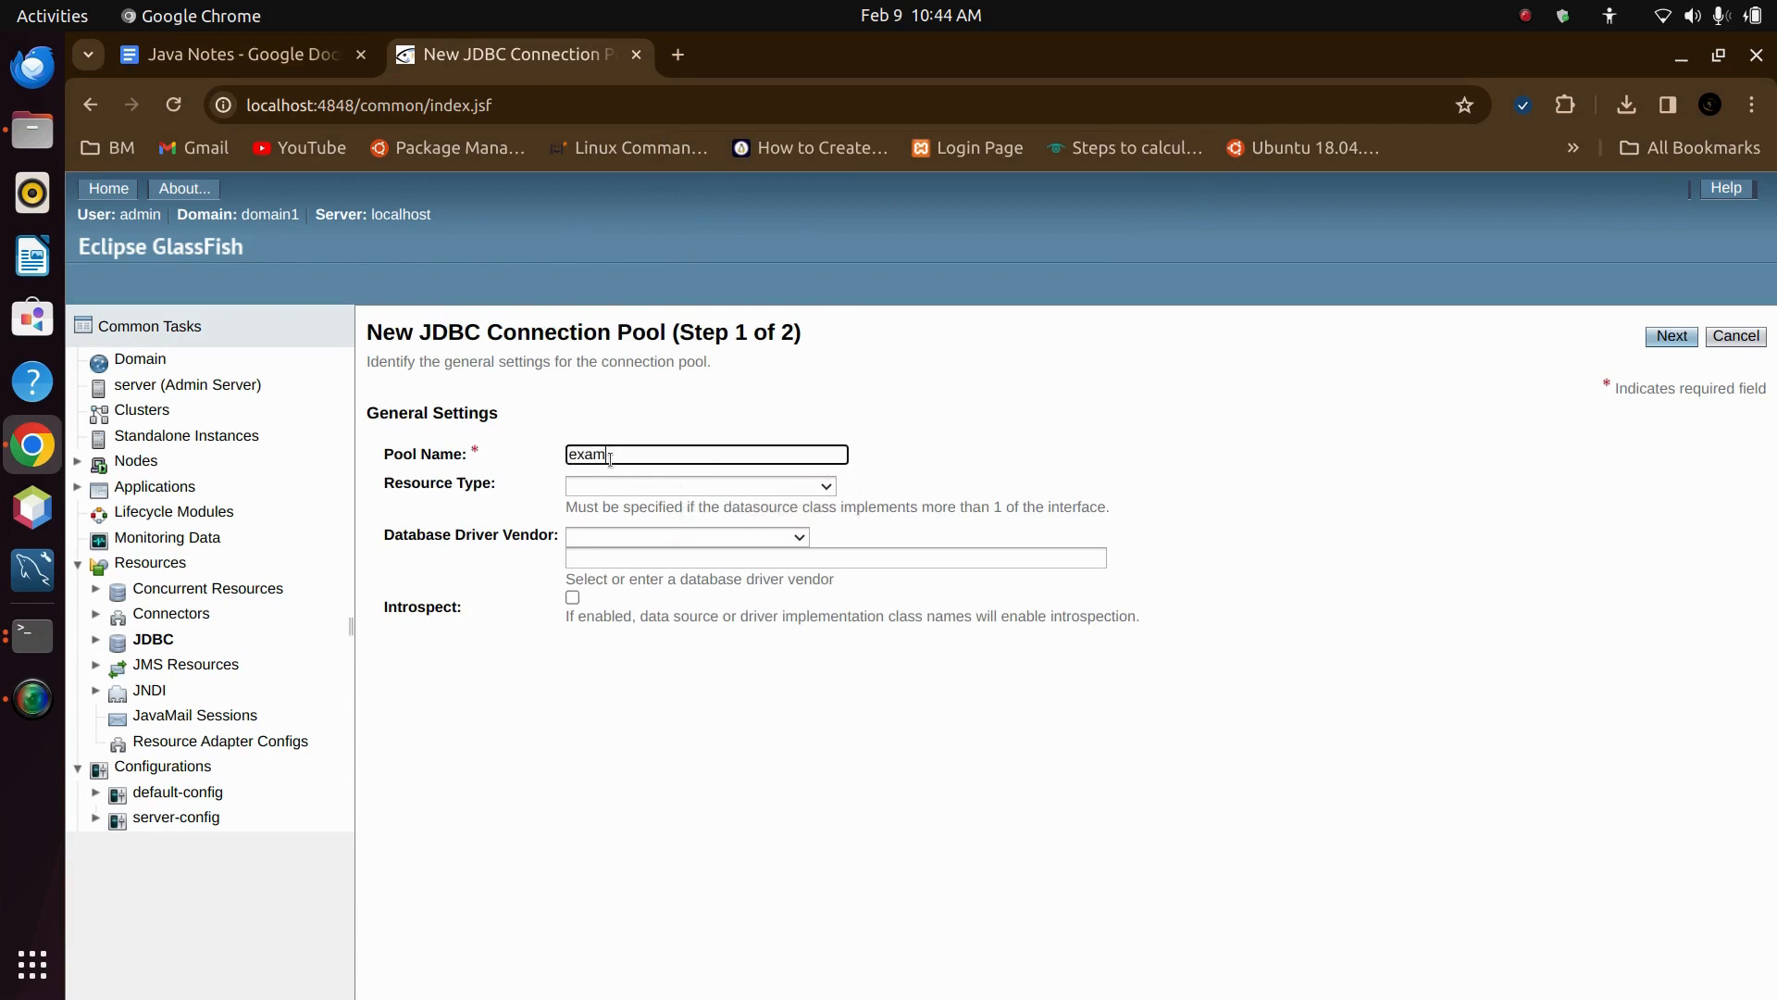
type("plepool")
left_click(633, 491)
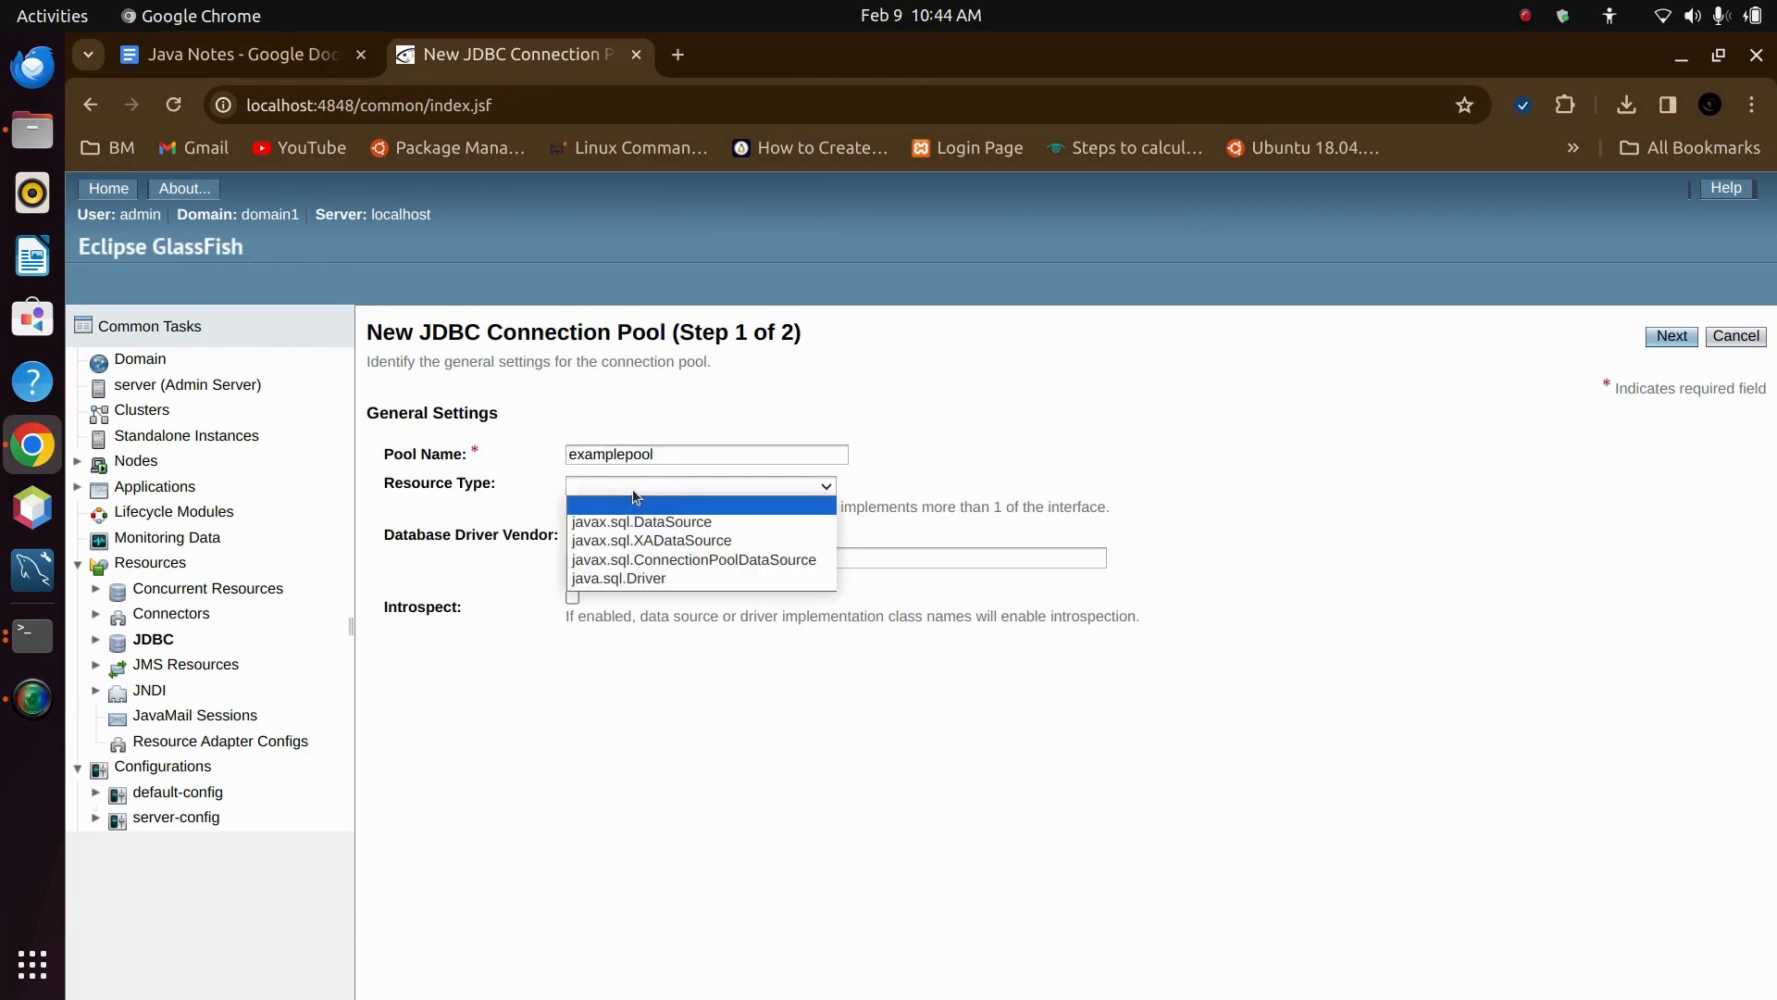
left_click(665, 523)
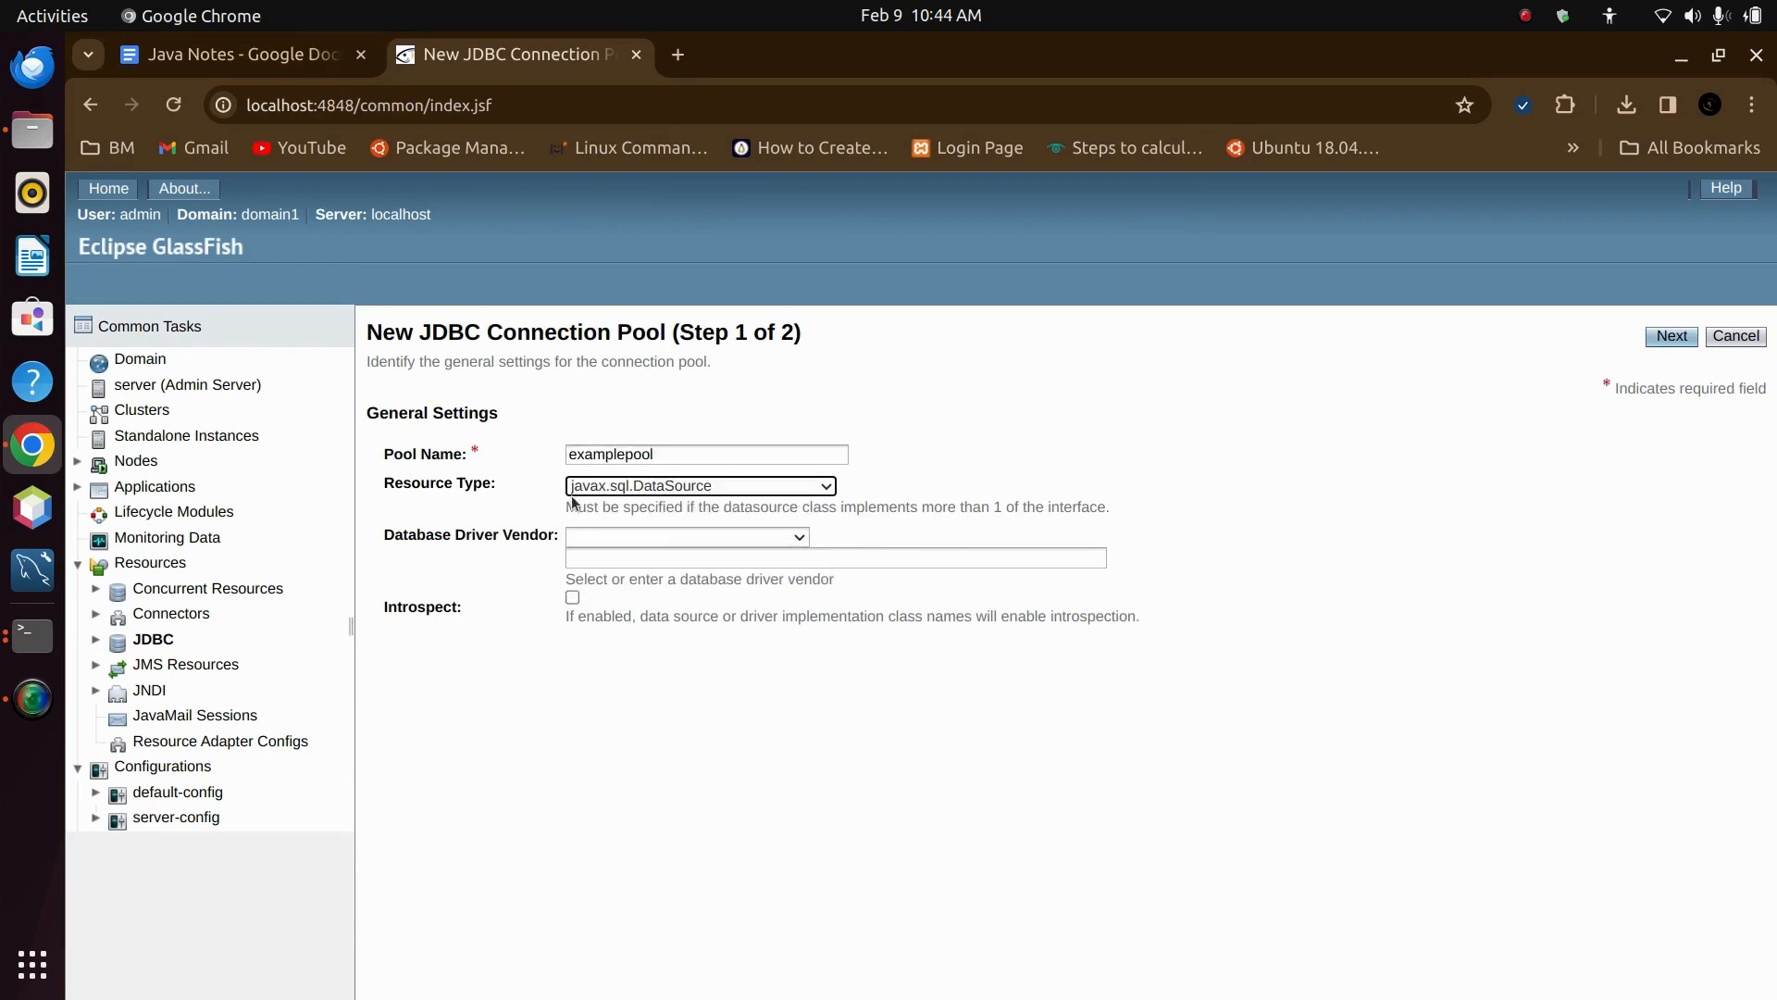
- Choose MySql as the database driver vendor, enable Introspect and continue to the pool's second settings page
left_click(673, 537)
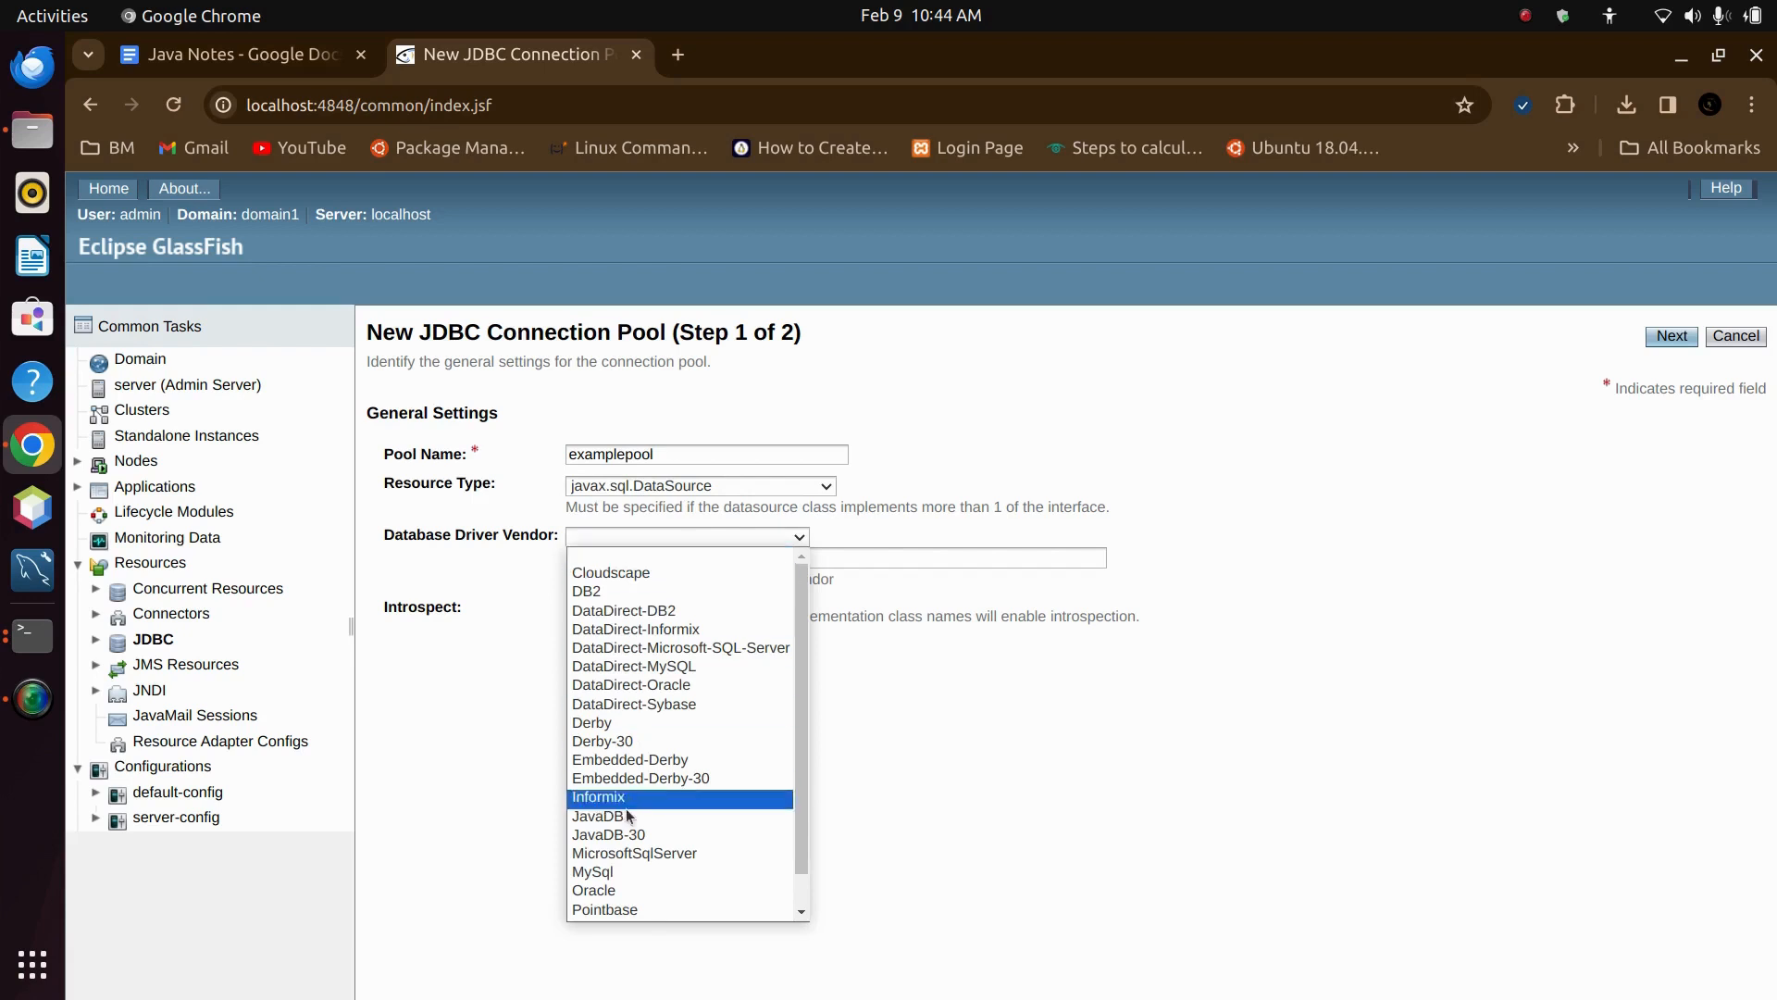
left_click(648, 866)
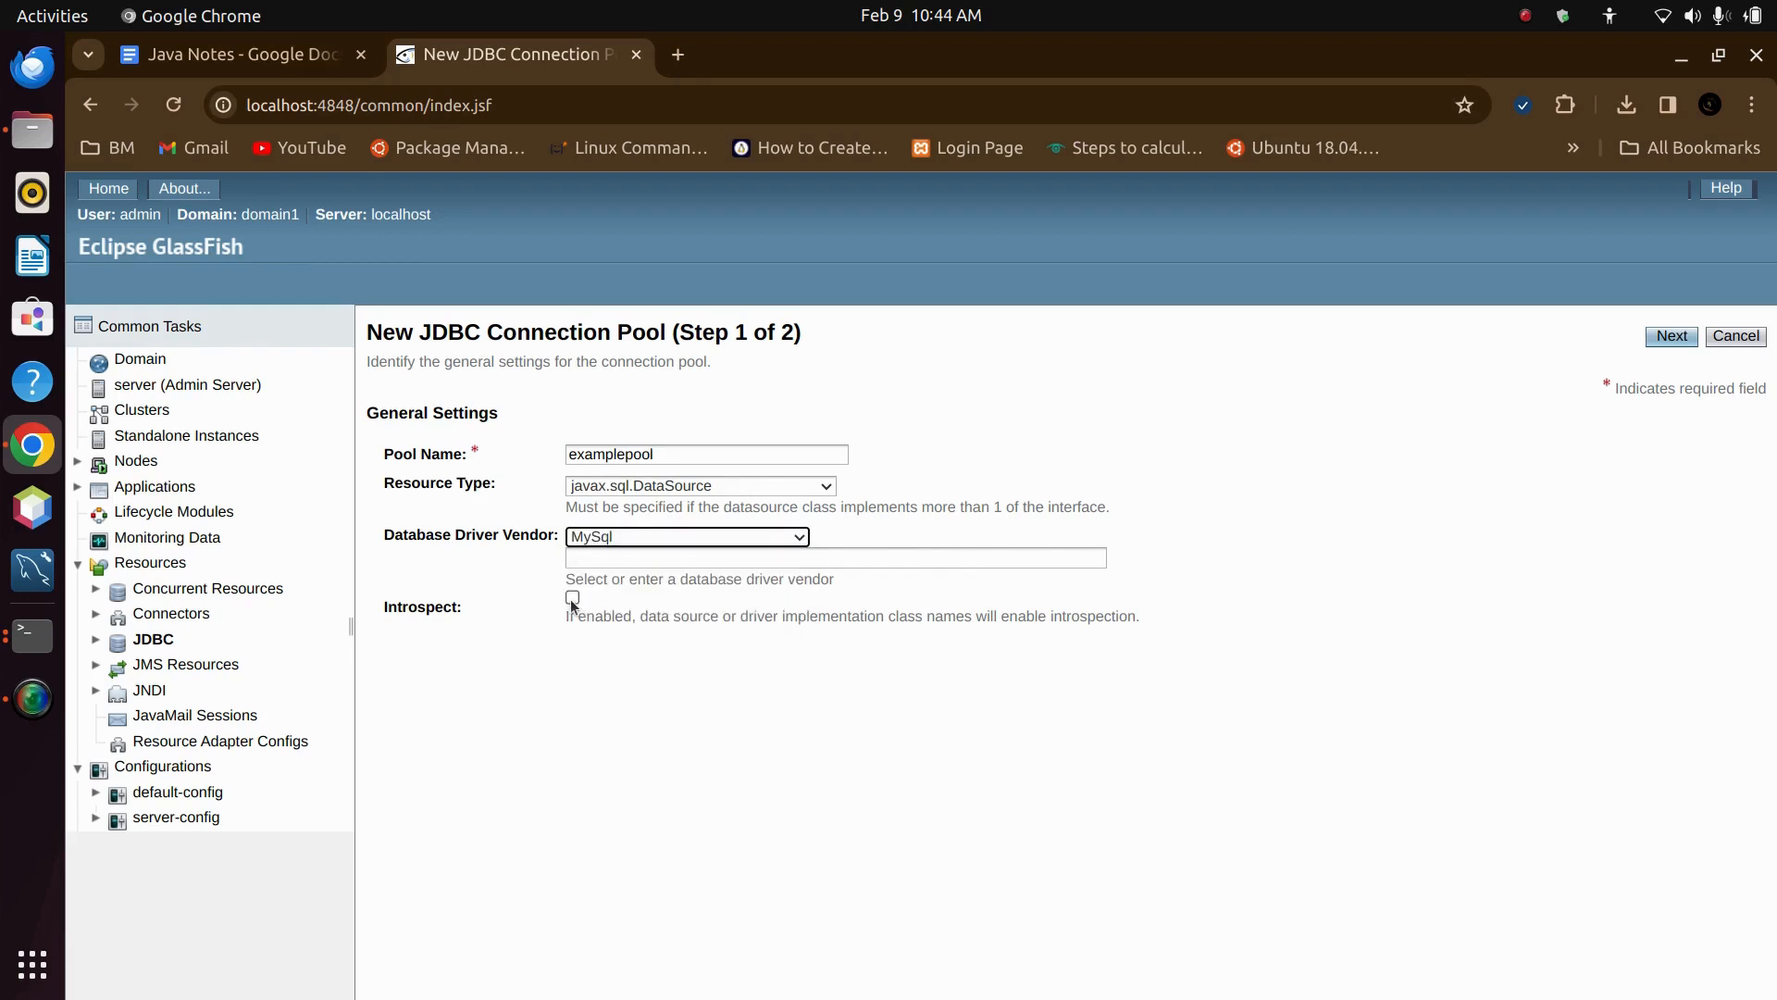
left_click(572, 600)
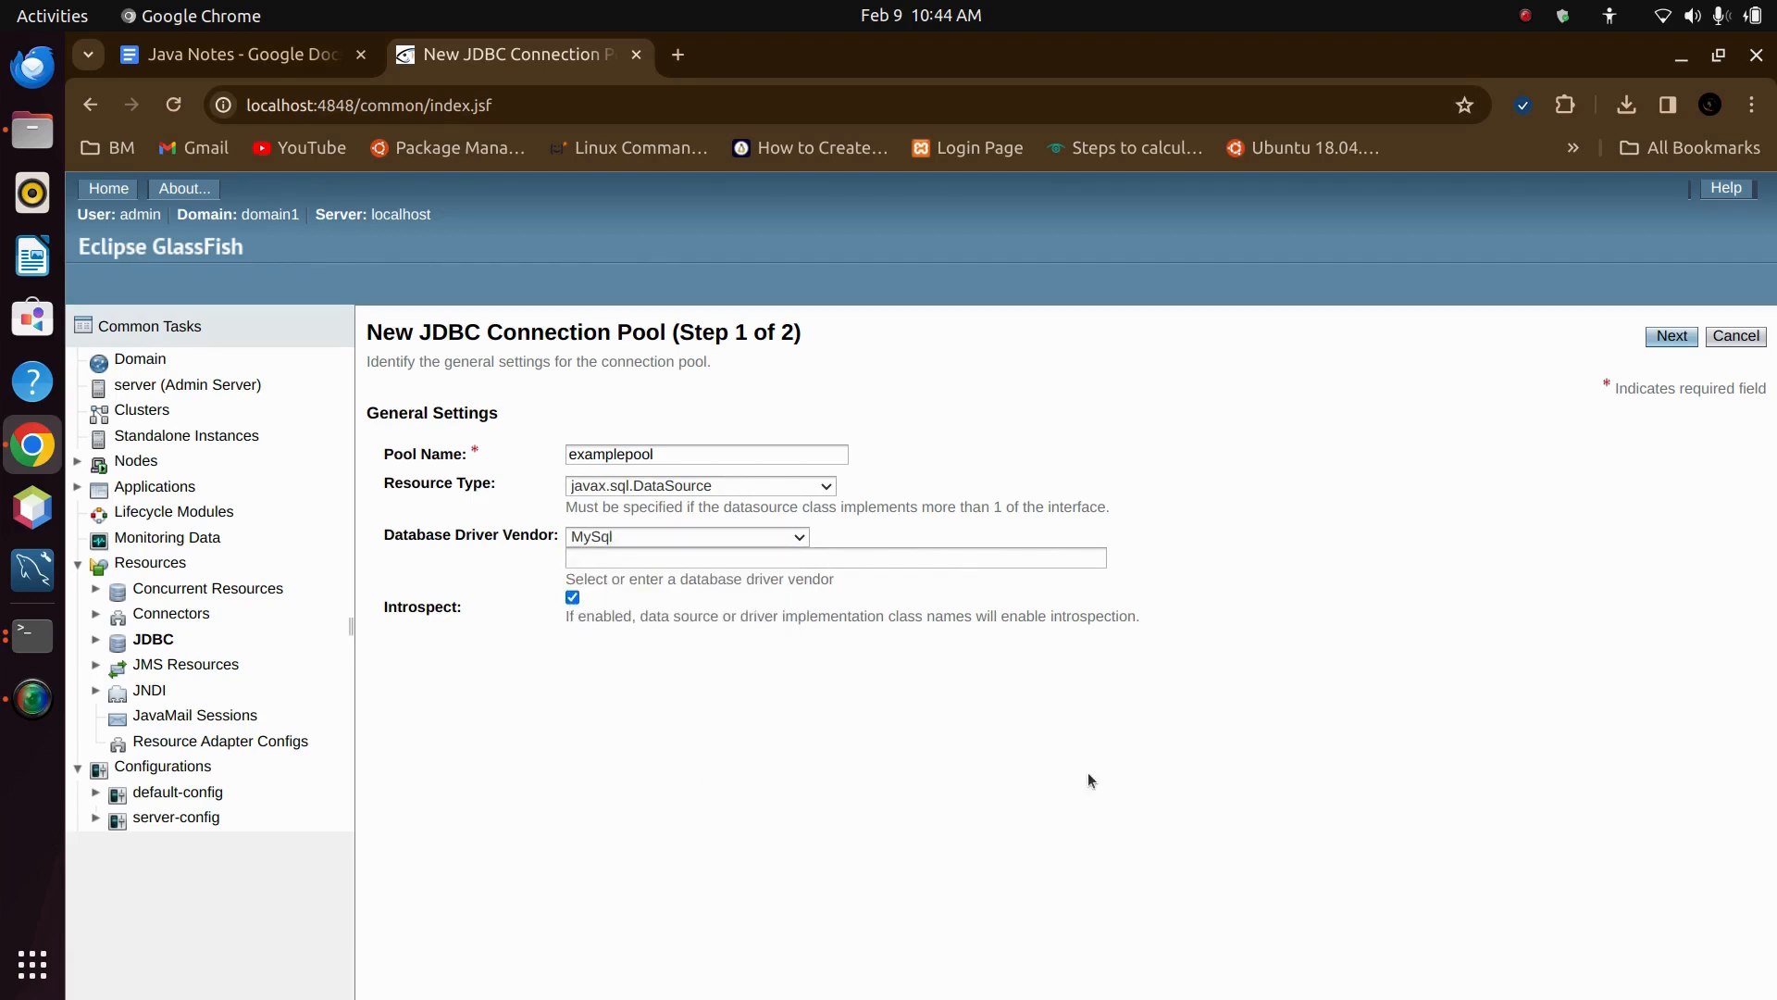
left_click(1671, 336)
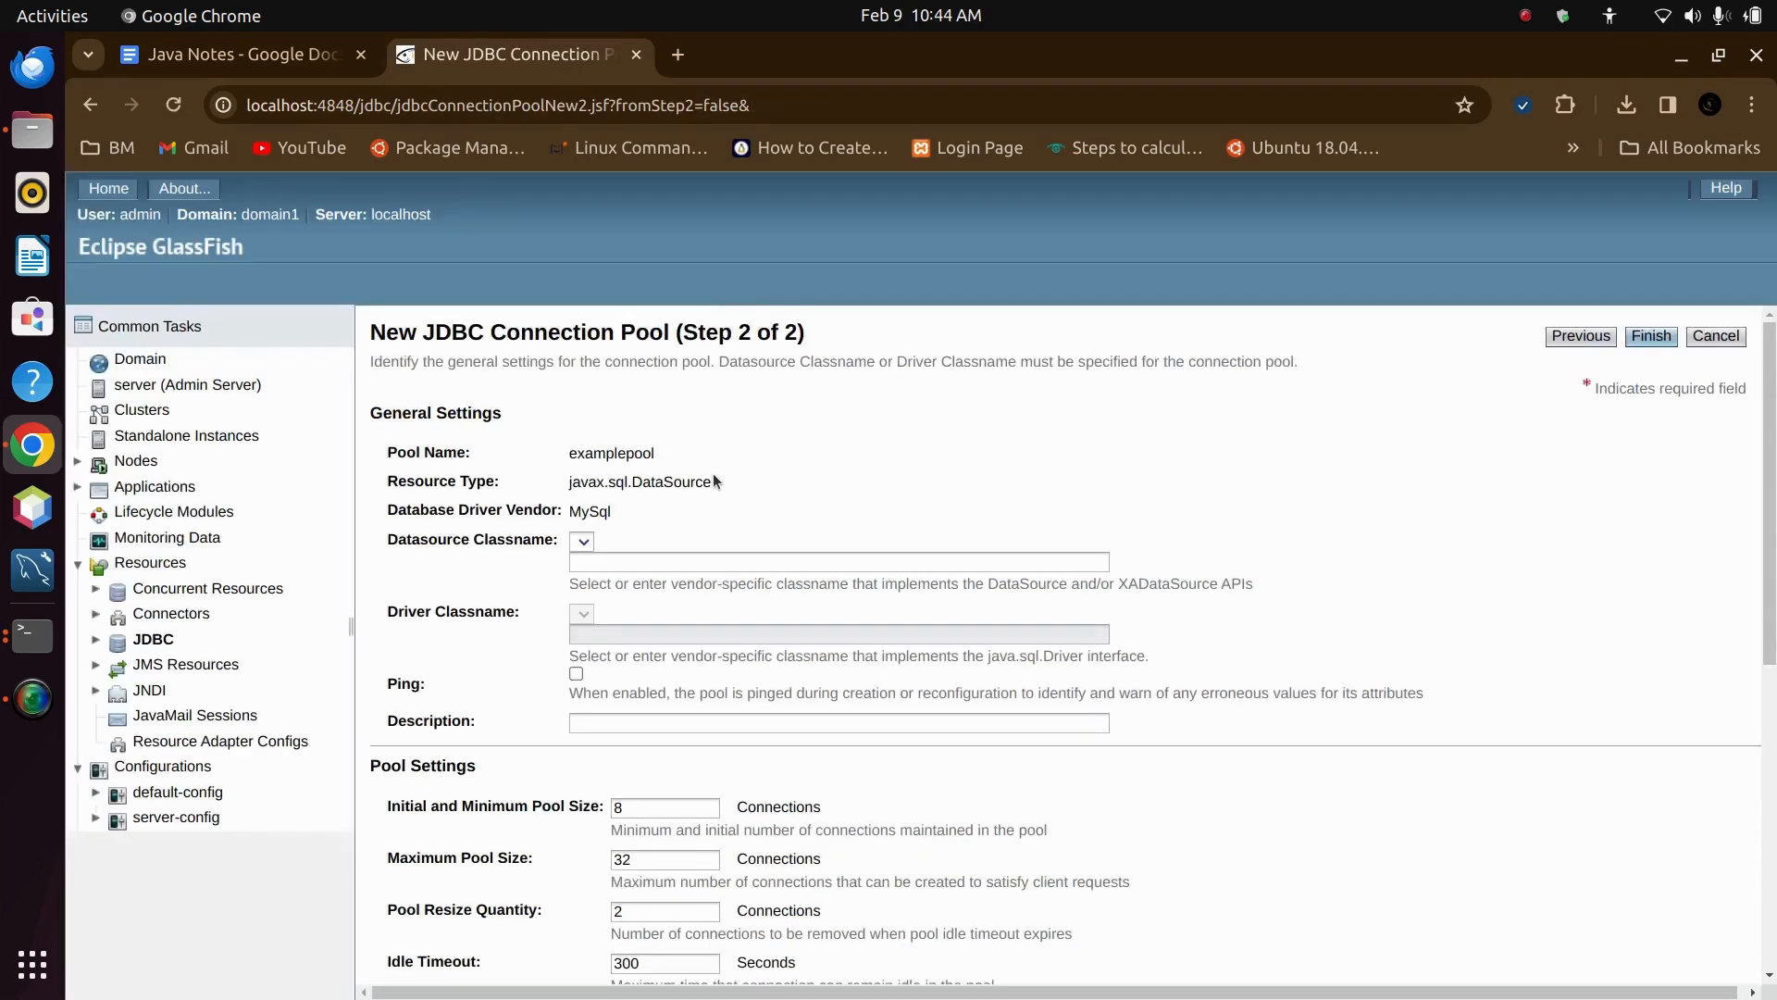
- Set the datasource classname to com.mysql.cj.jdbc.MysqlDataSource and enable Ping for the pool
left_click(592, 559)
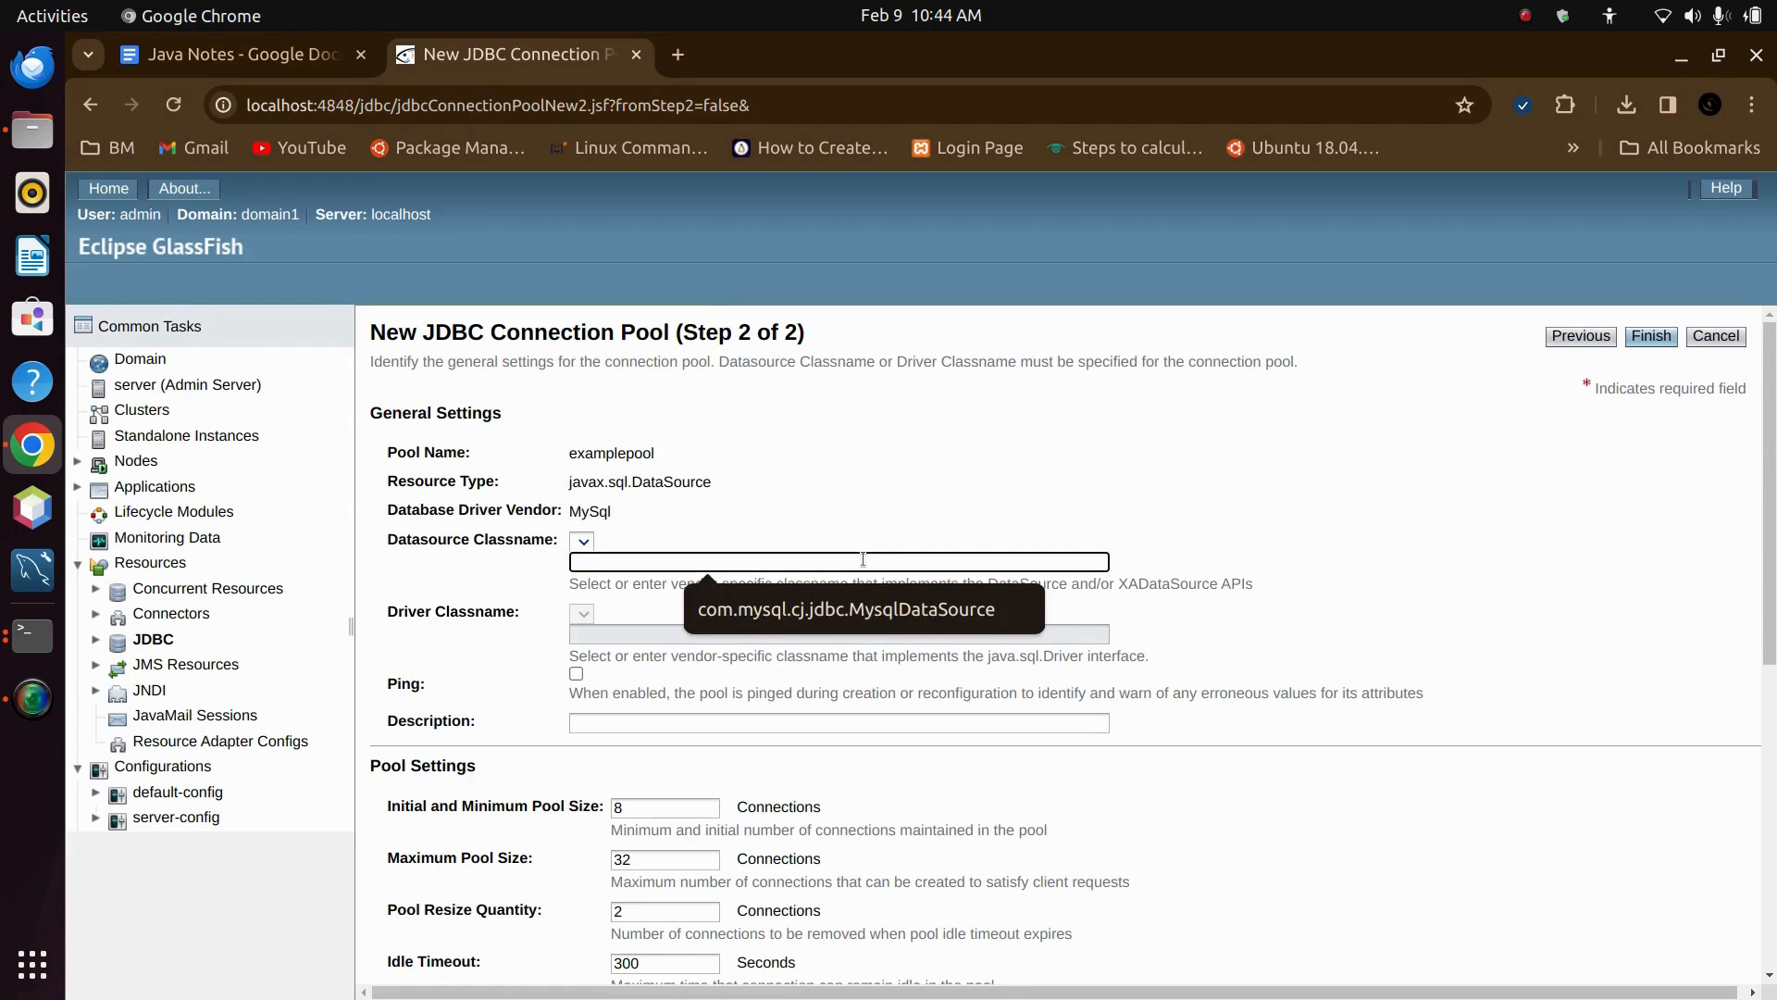
type("om.mysql.cj")
type(".jb")
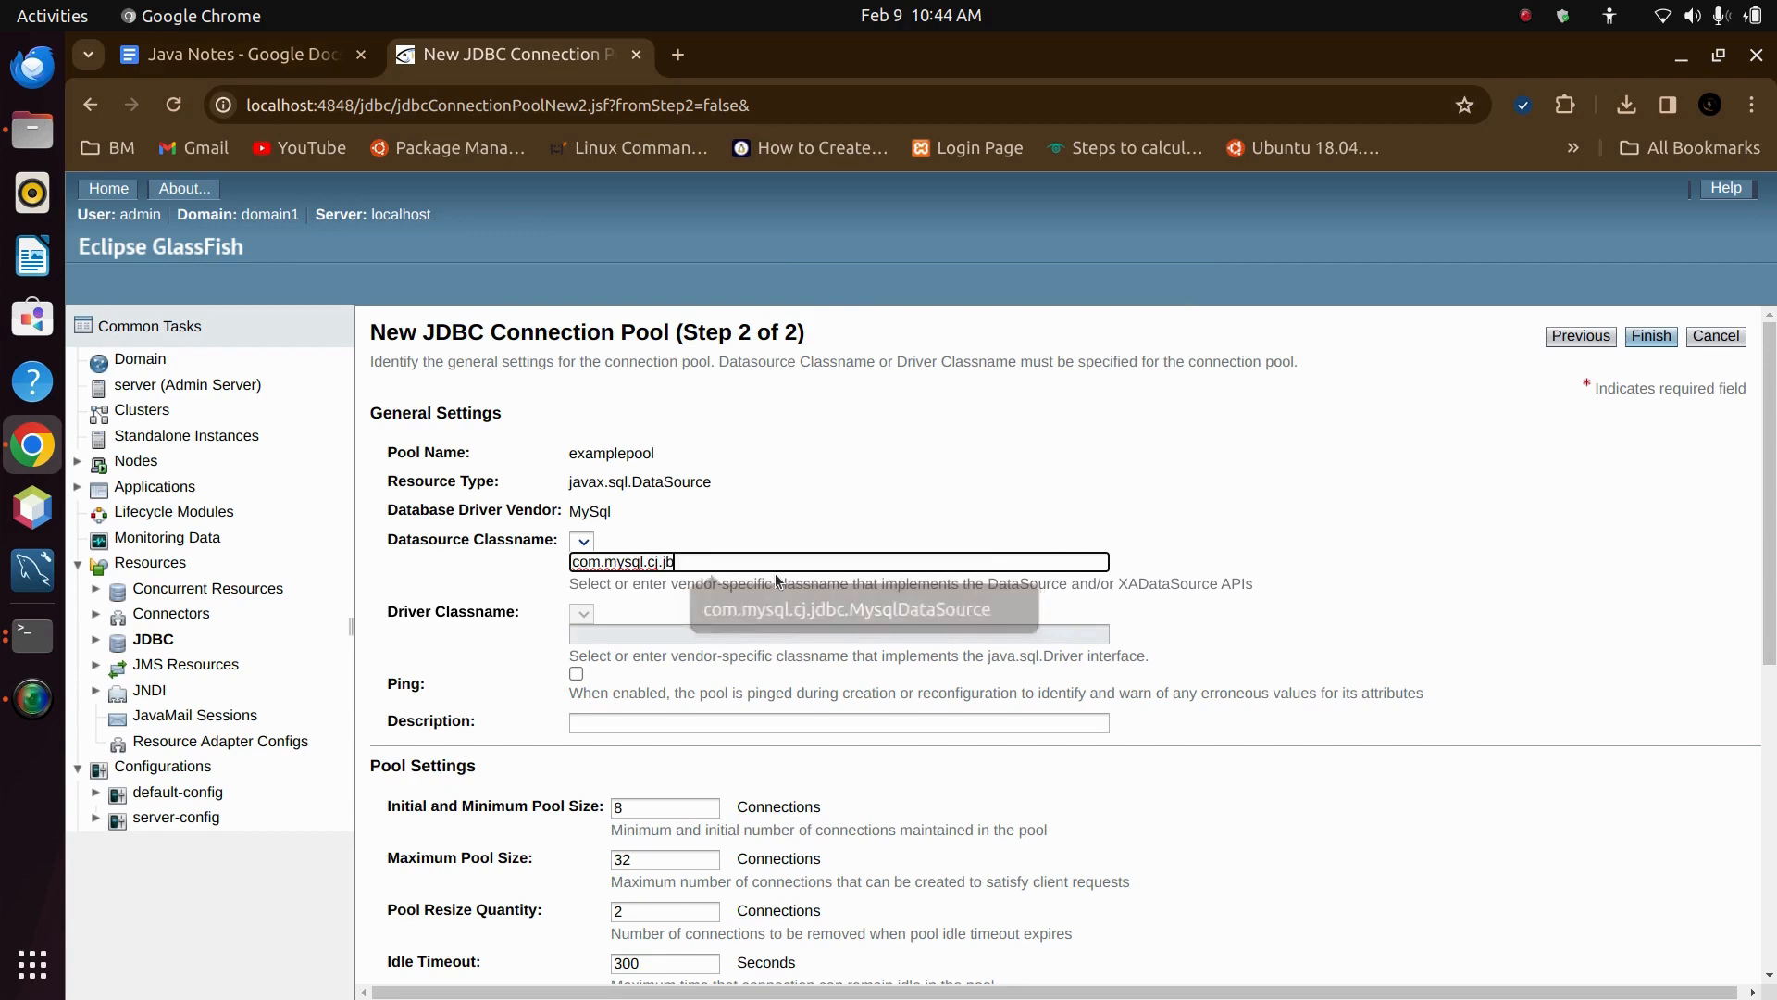
key("BackSpace")
key("BackSpace")
type("j")
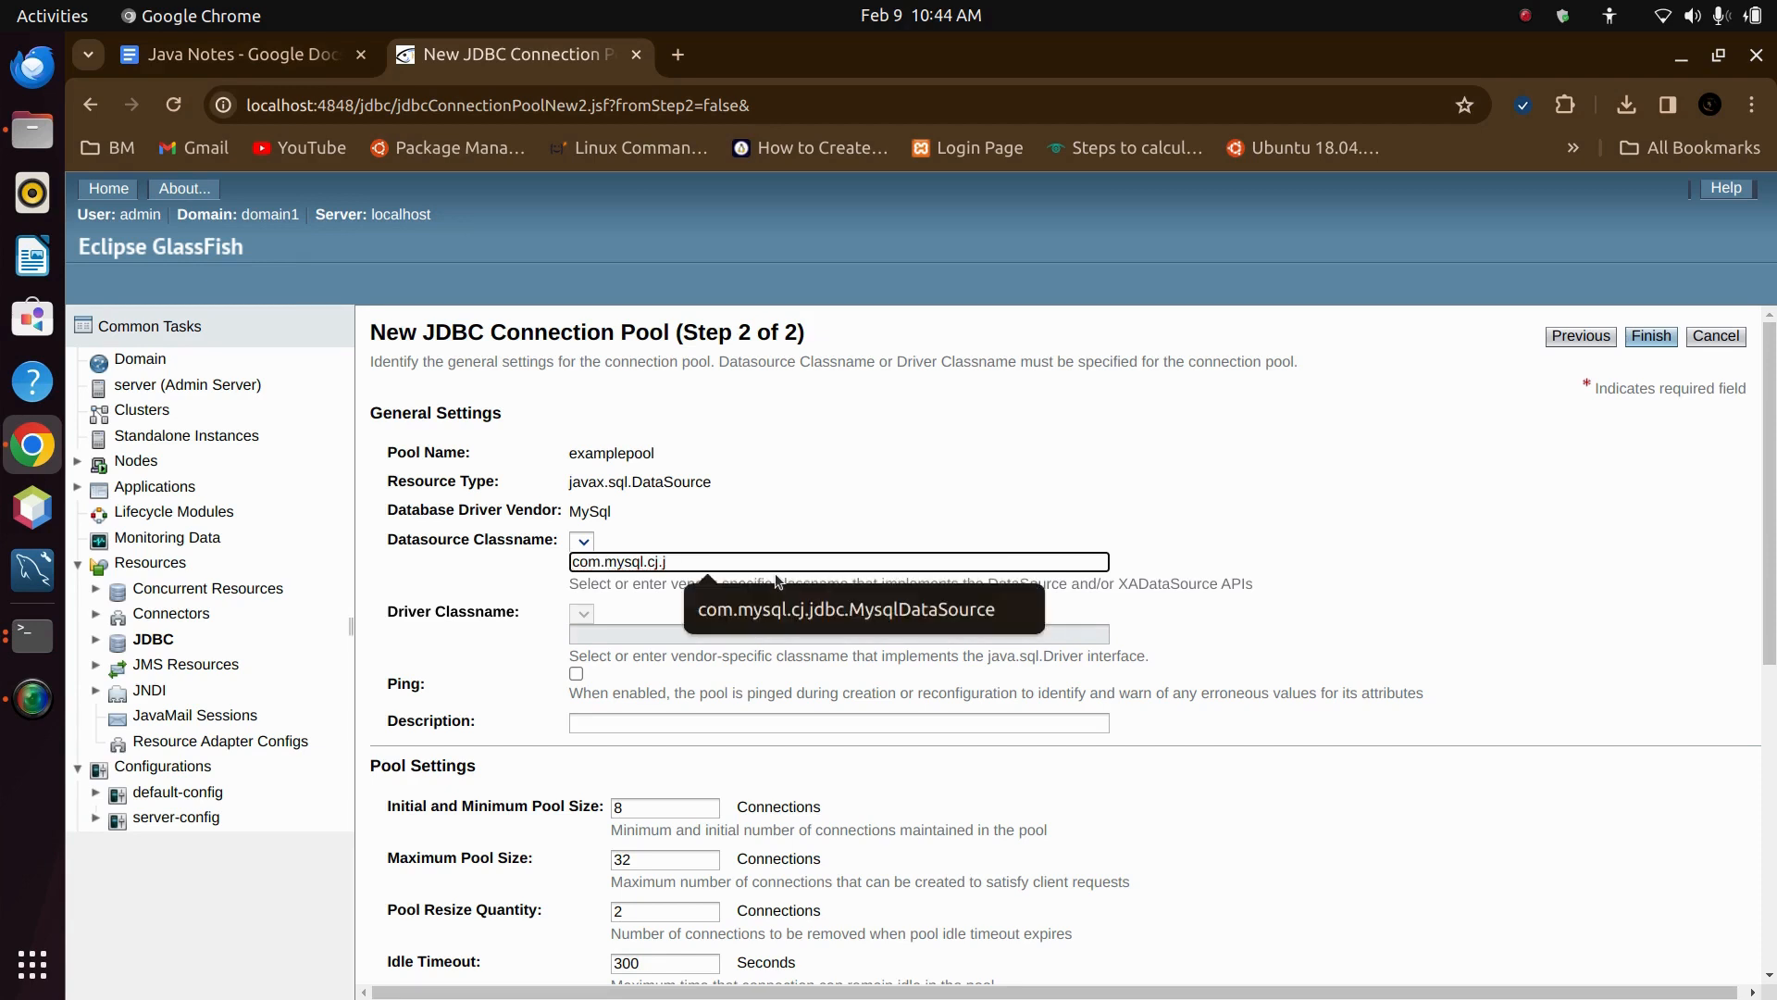
type("dbc.Mysql")
left_click(822, 607)
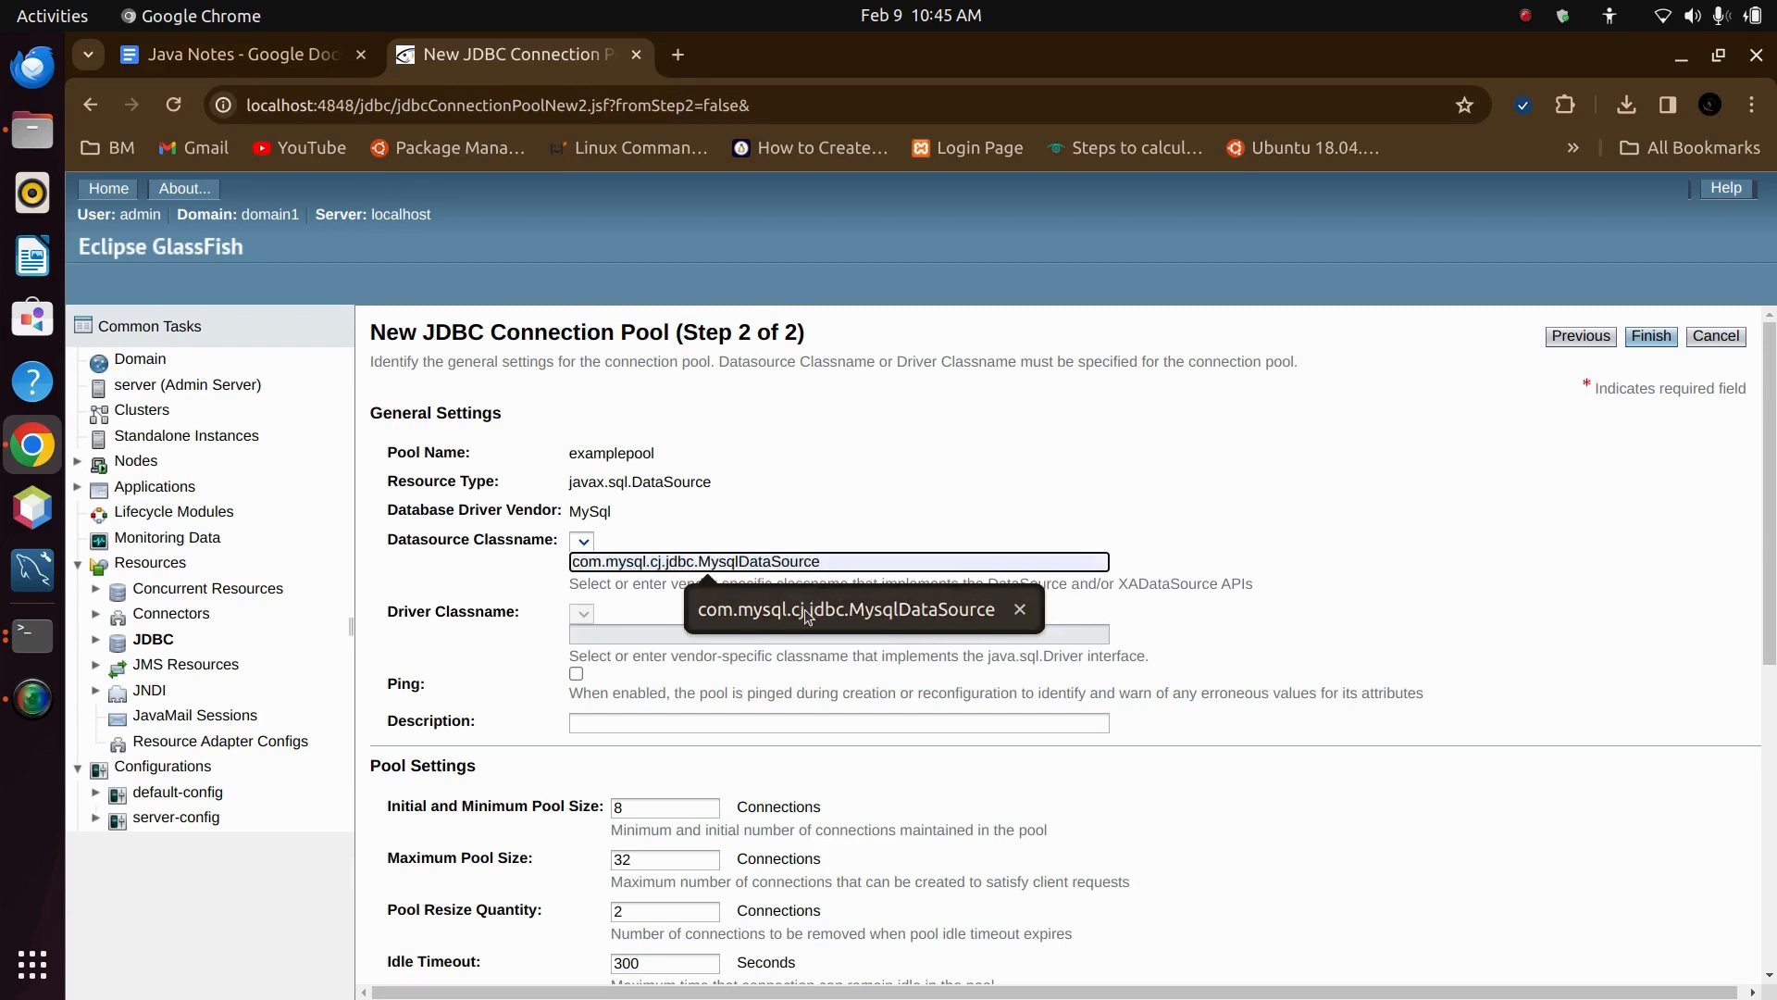
left_click(953, 512)
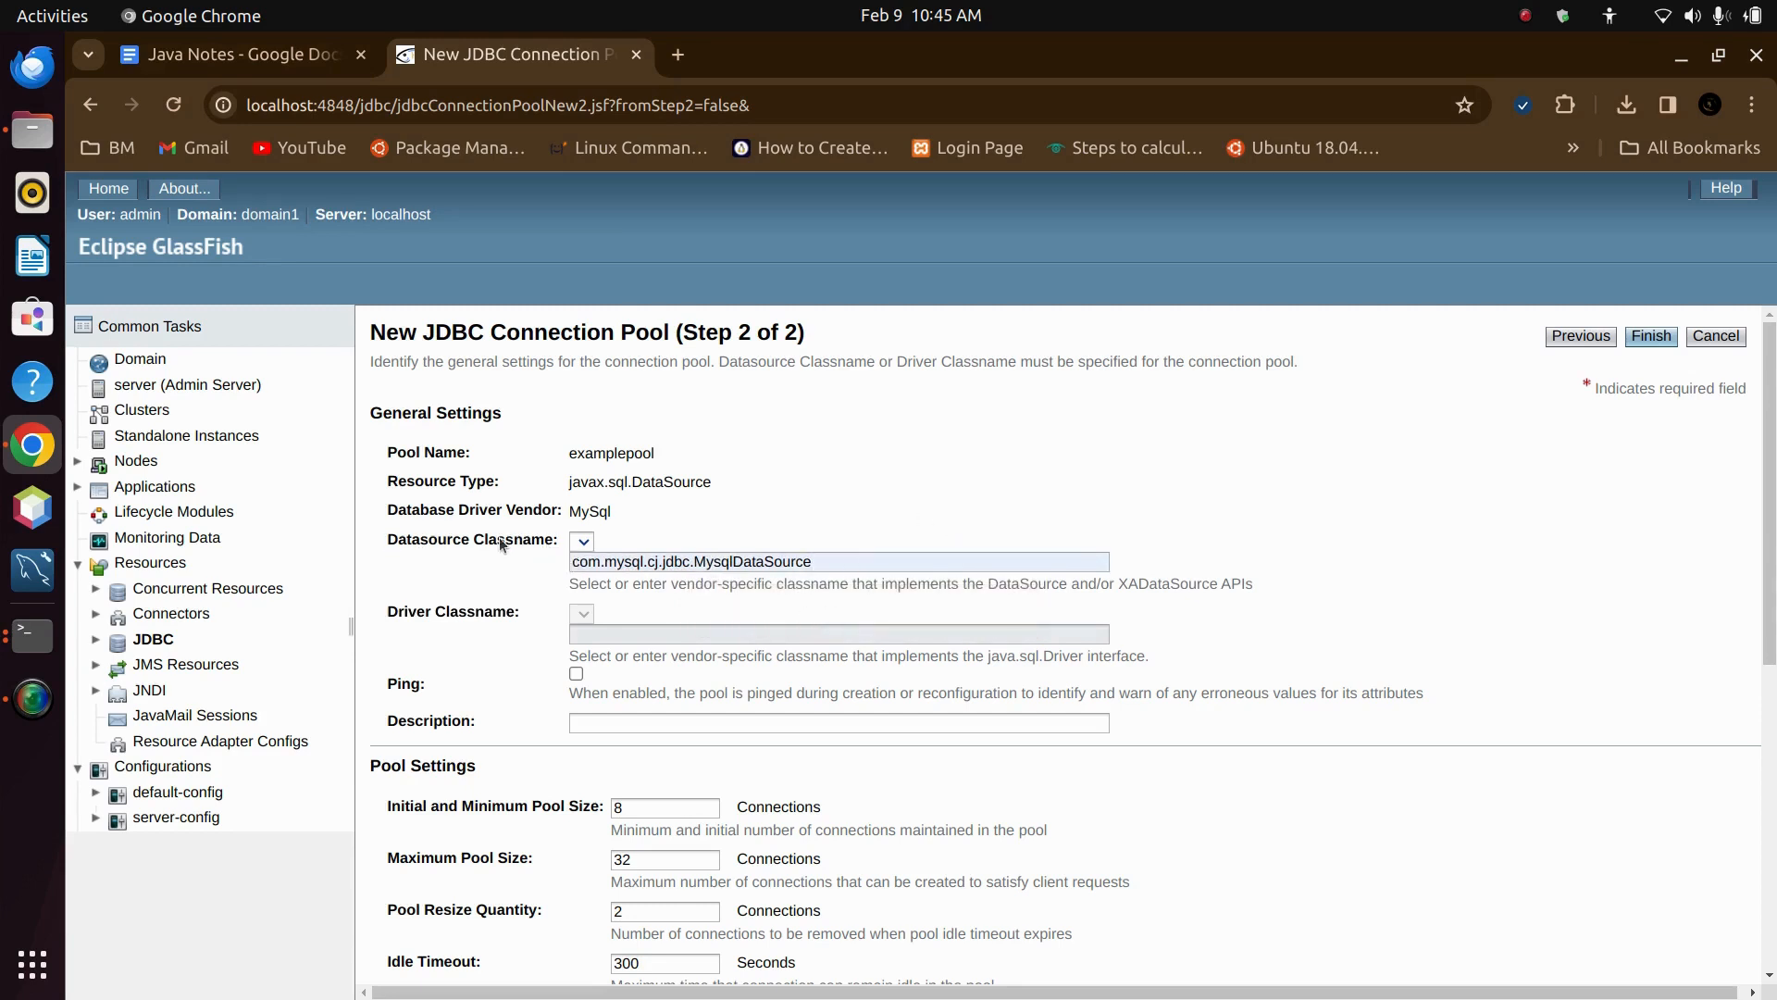
left_click_drag(388, 539, 545, 540)
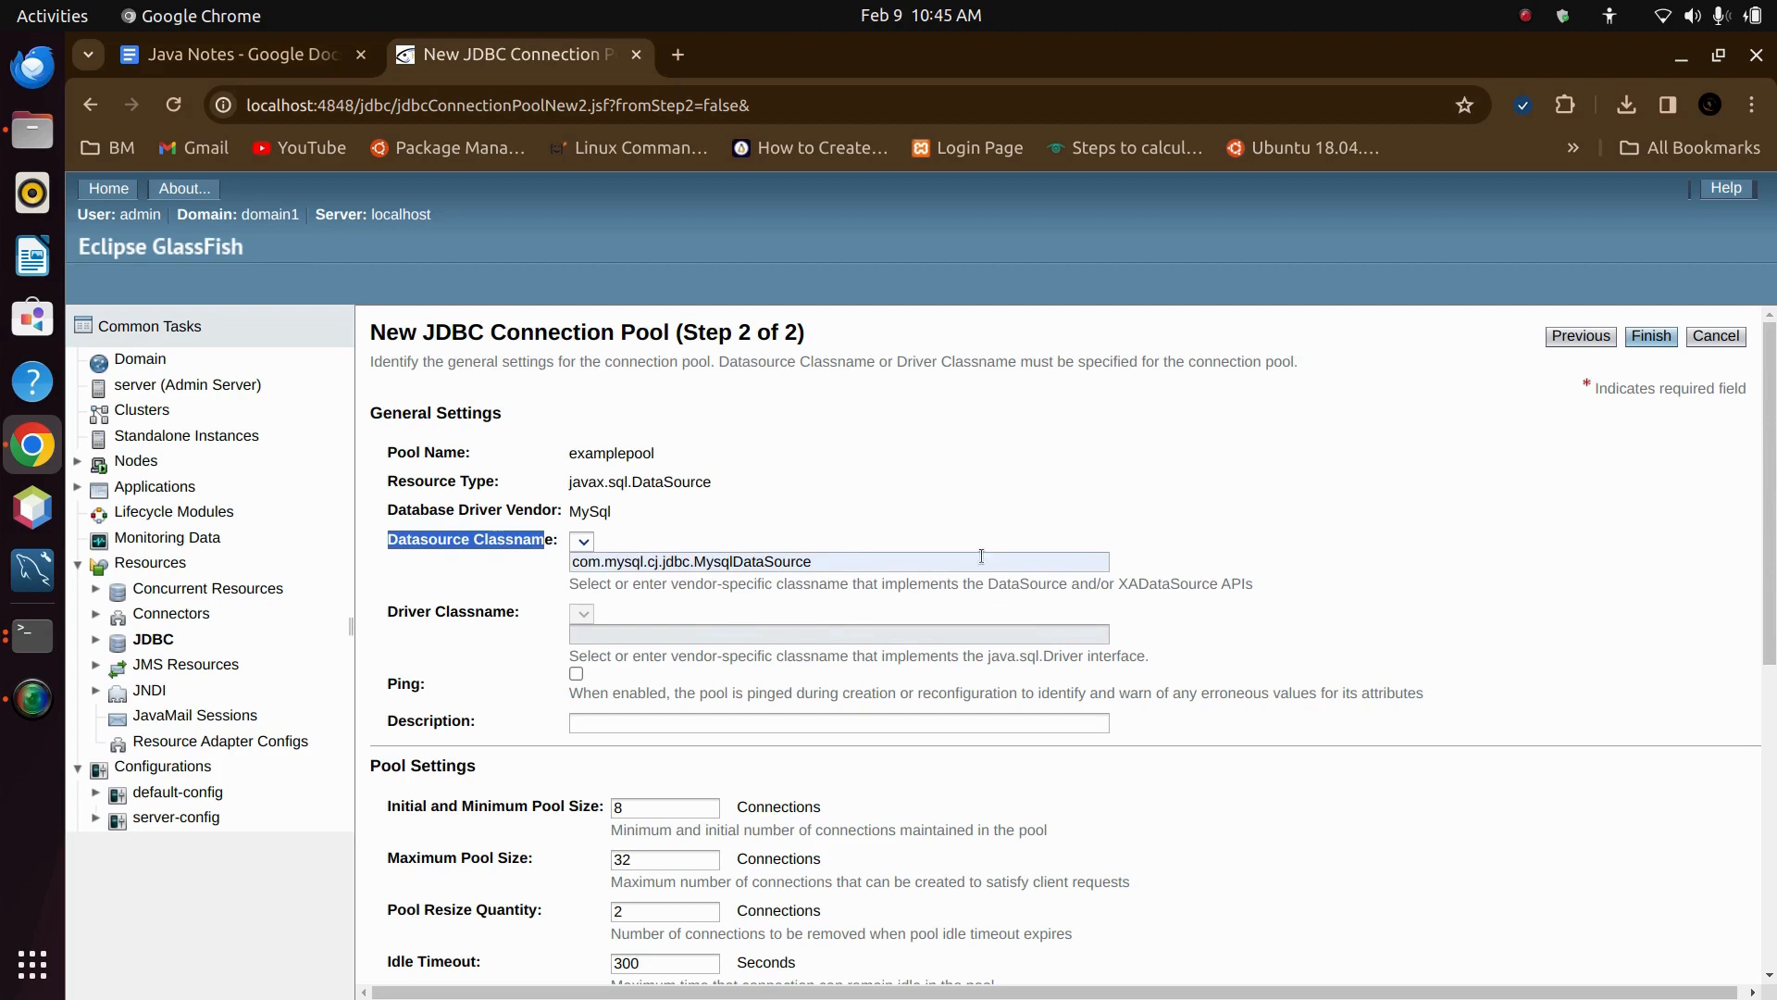
left_click(972, 556)
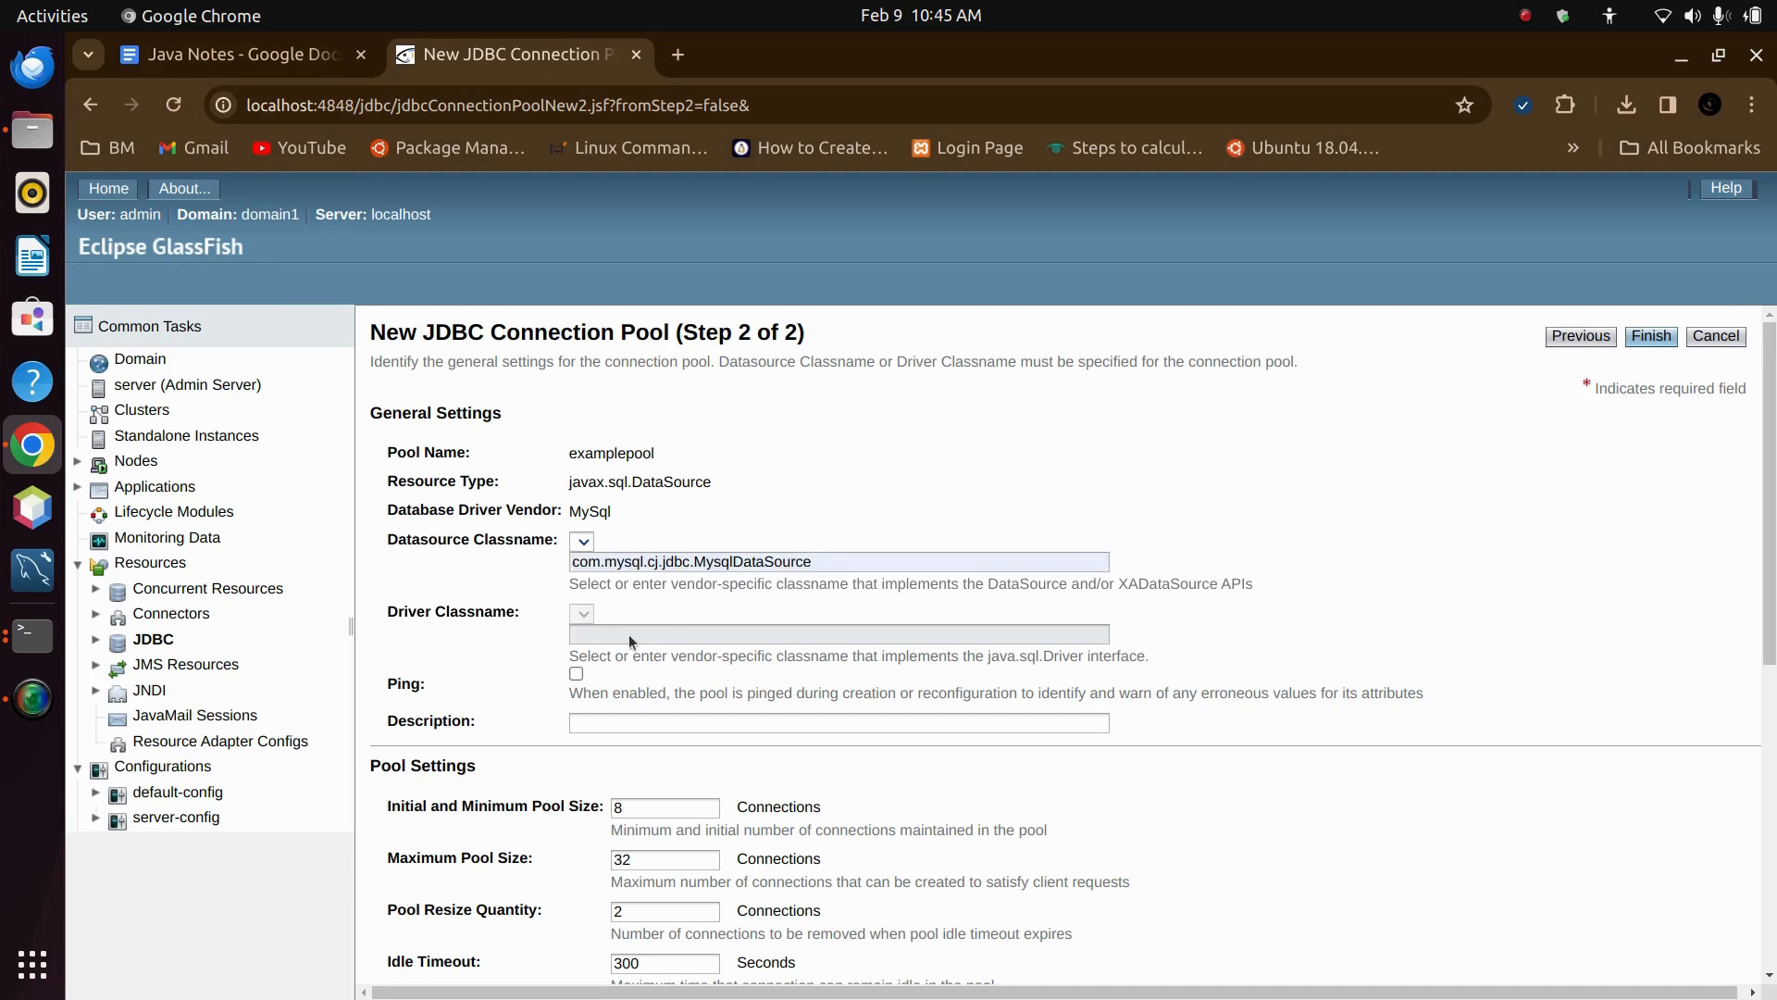
left_click(701, 534)
scroll(702, 534, "down", 3)
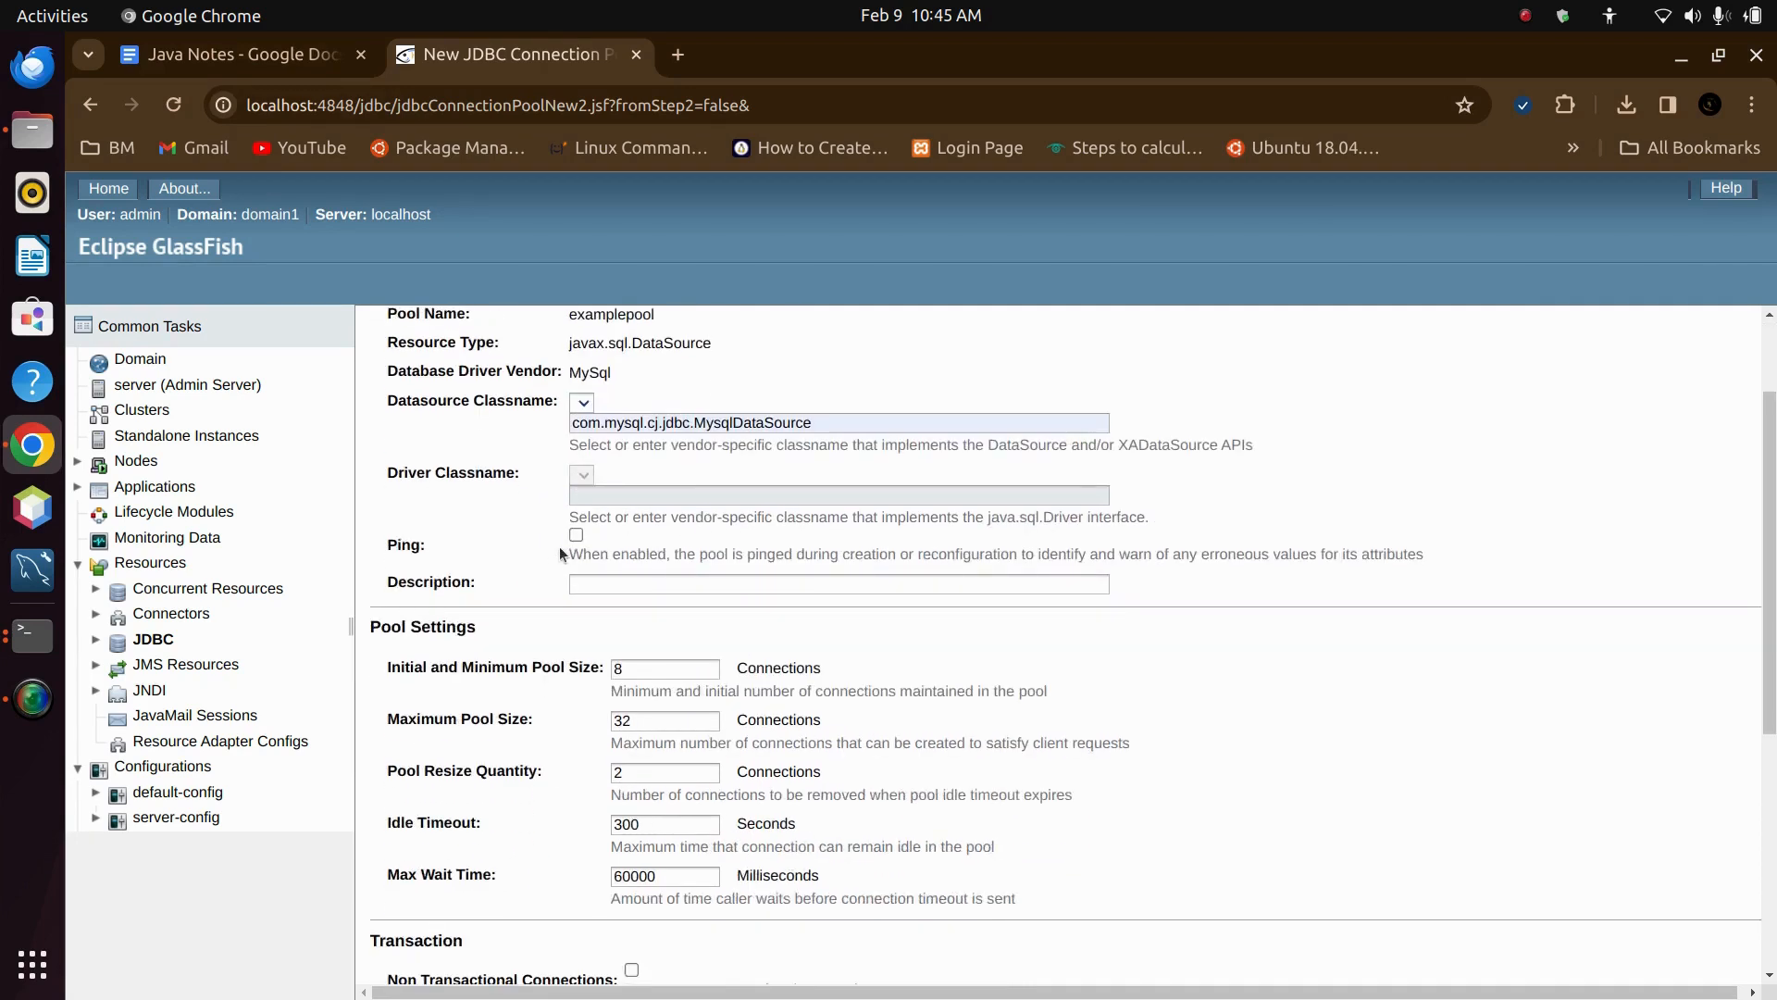
scroll(666, 509, "up", 3)
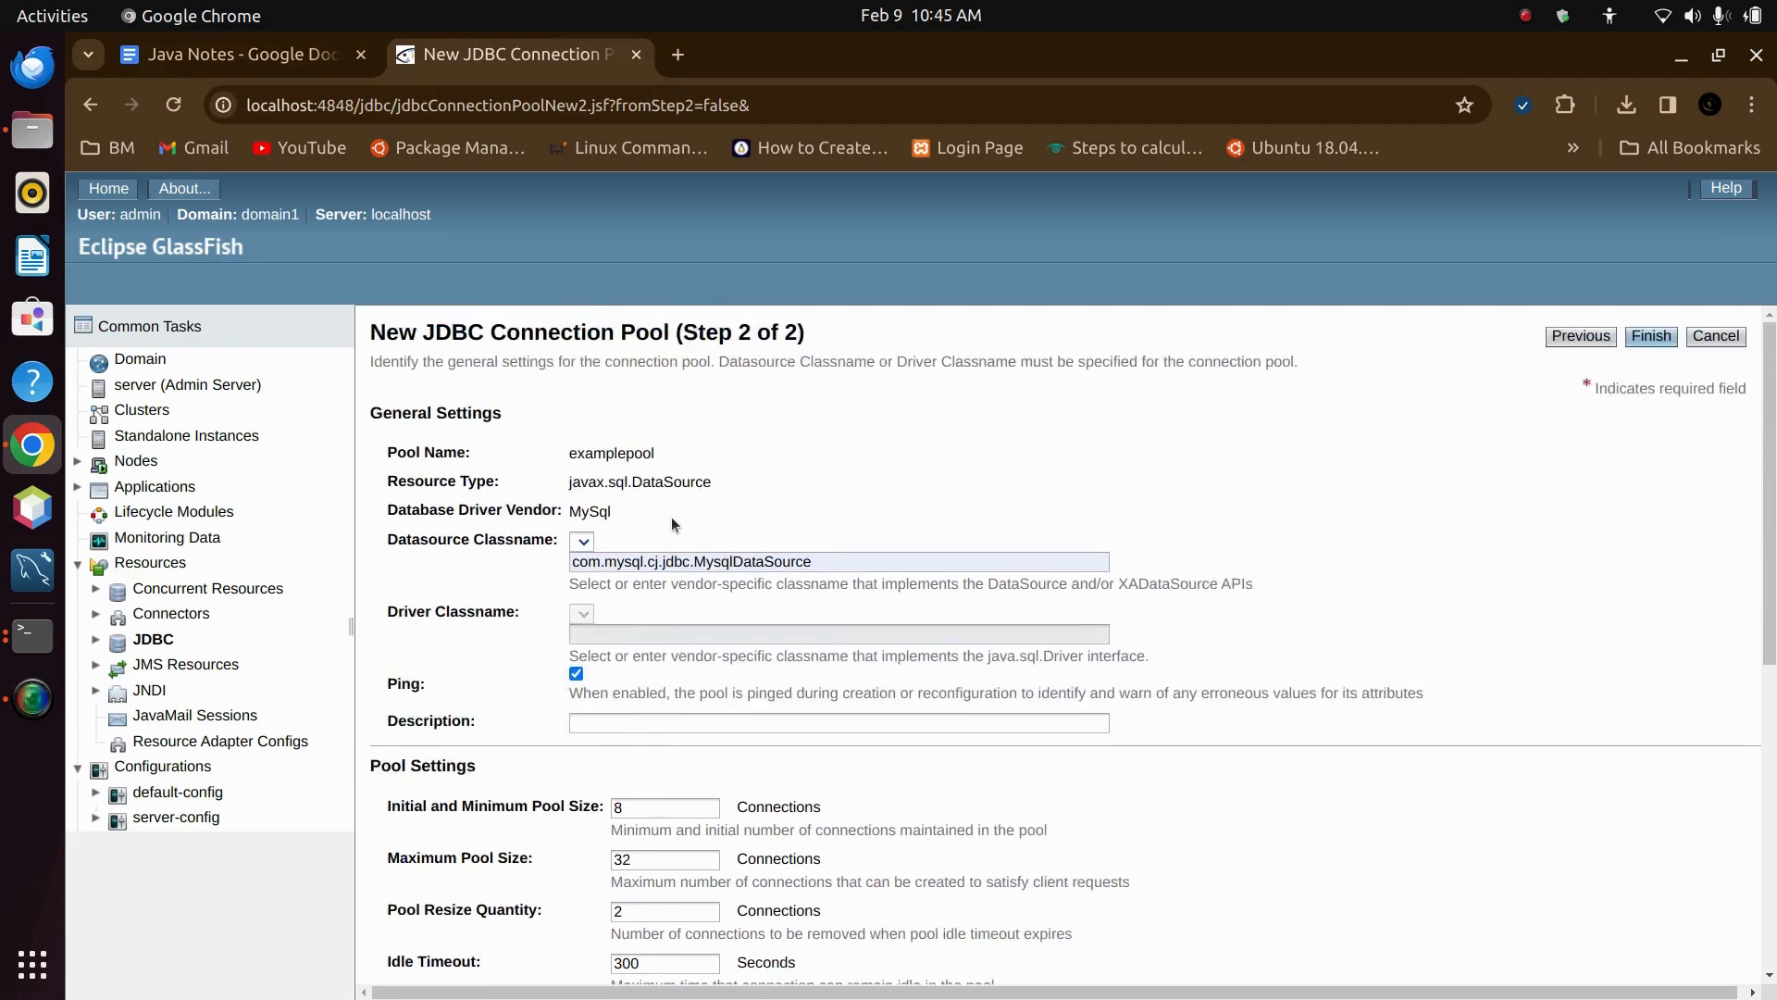
- Fill in the password property and set databaseName to FitnessTracker in the additional properties
scroll(659, 505, "down", 6)
scroll(659, 505, "down", 4)
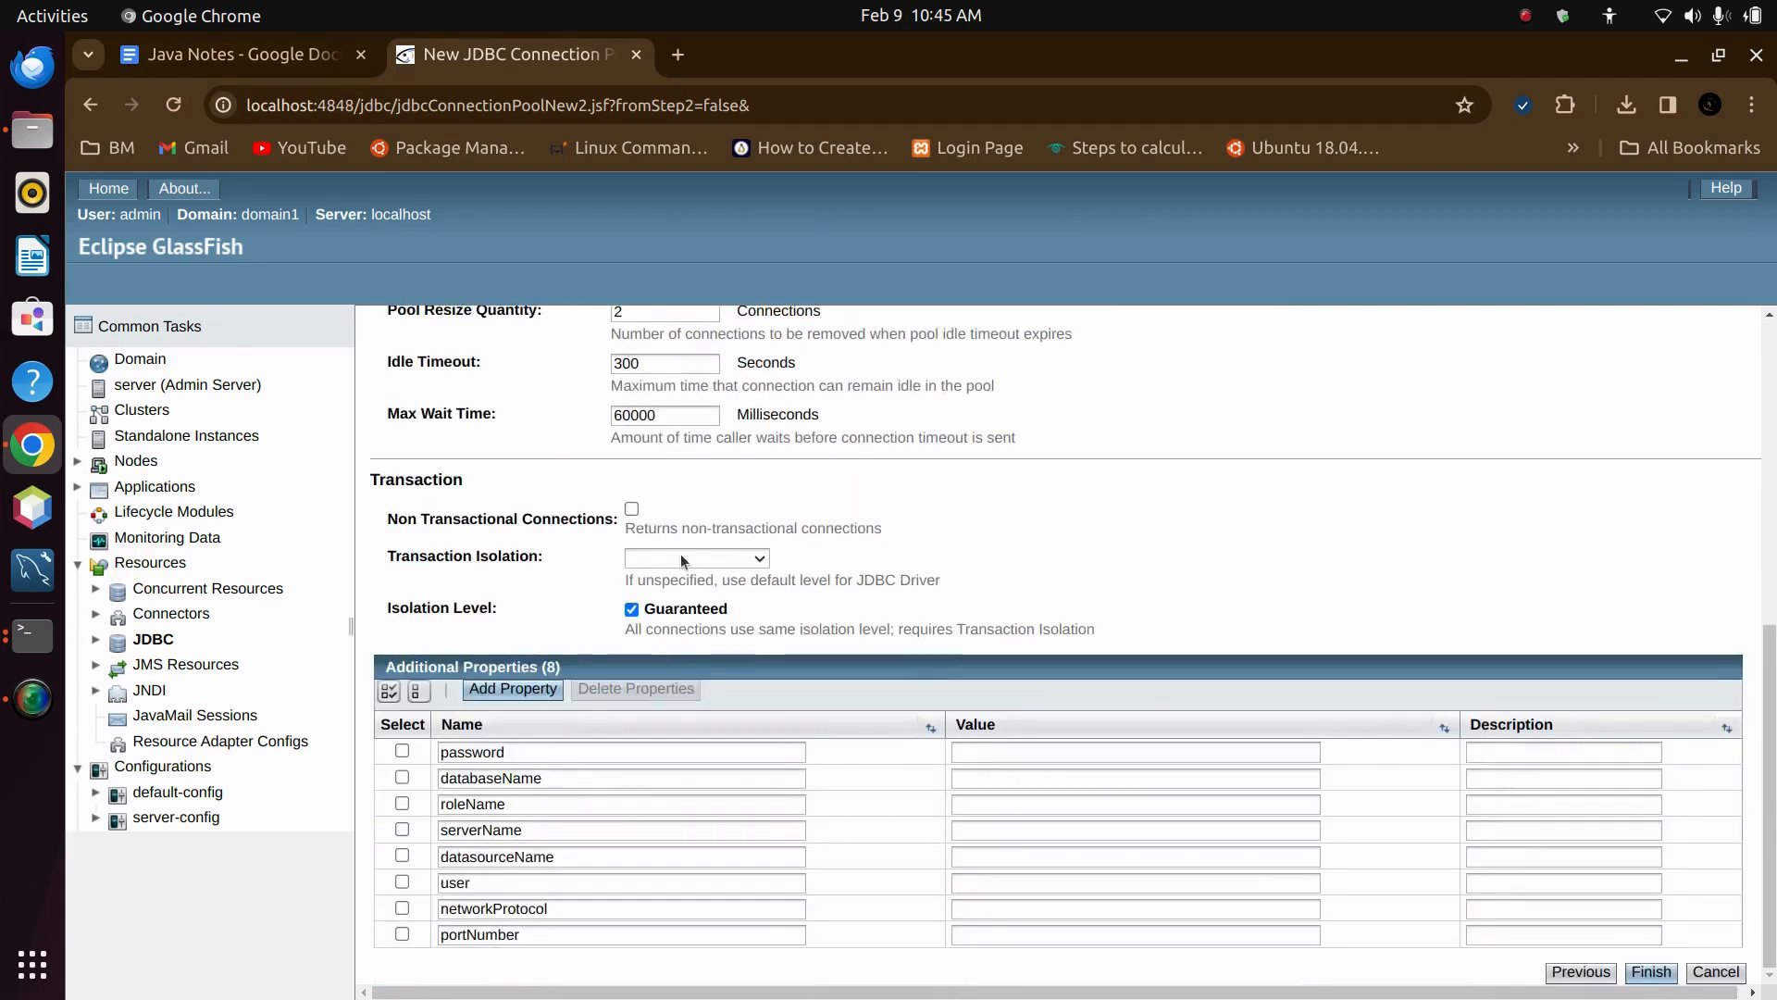
left_click(493, 754)
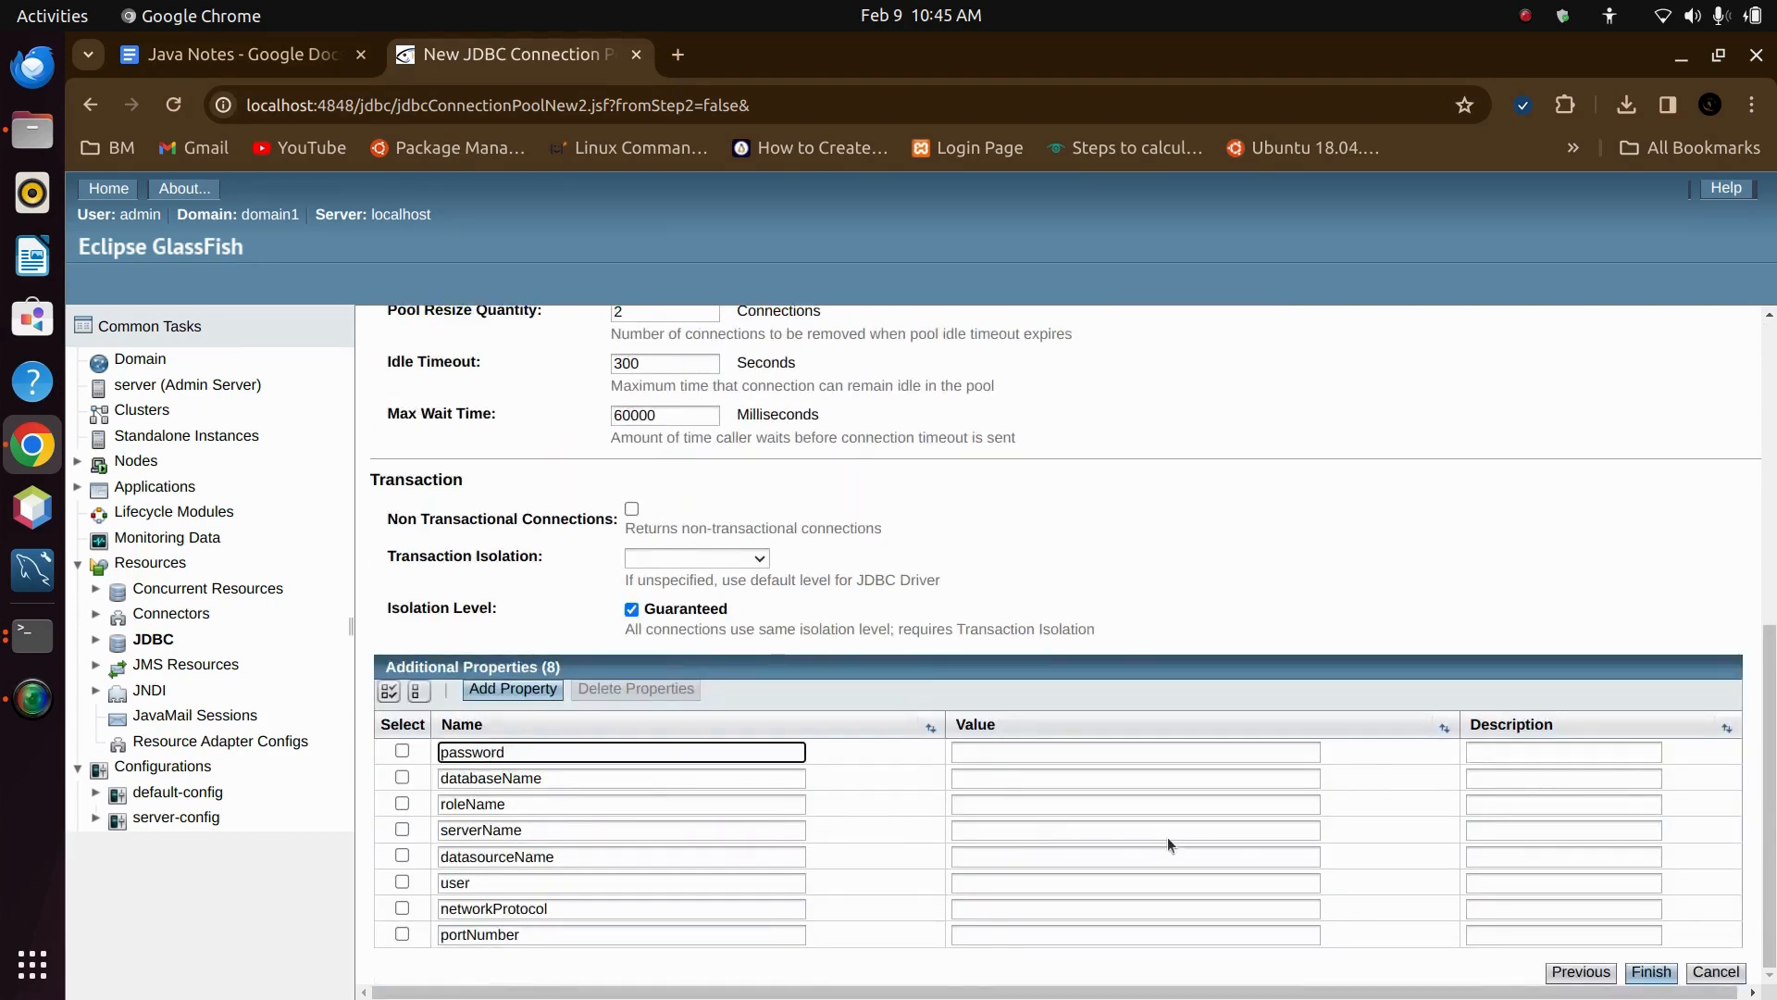
left_click(1038, 743)
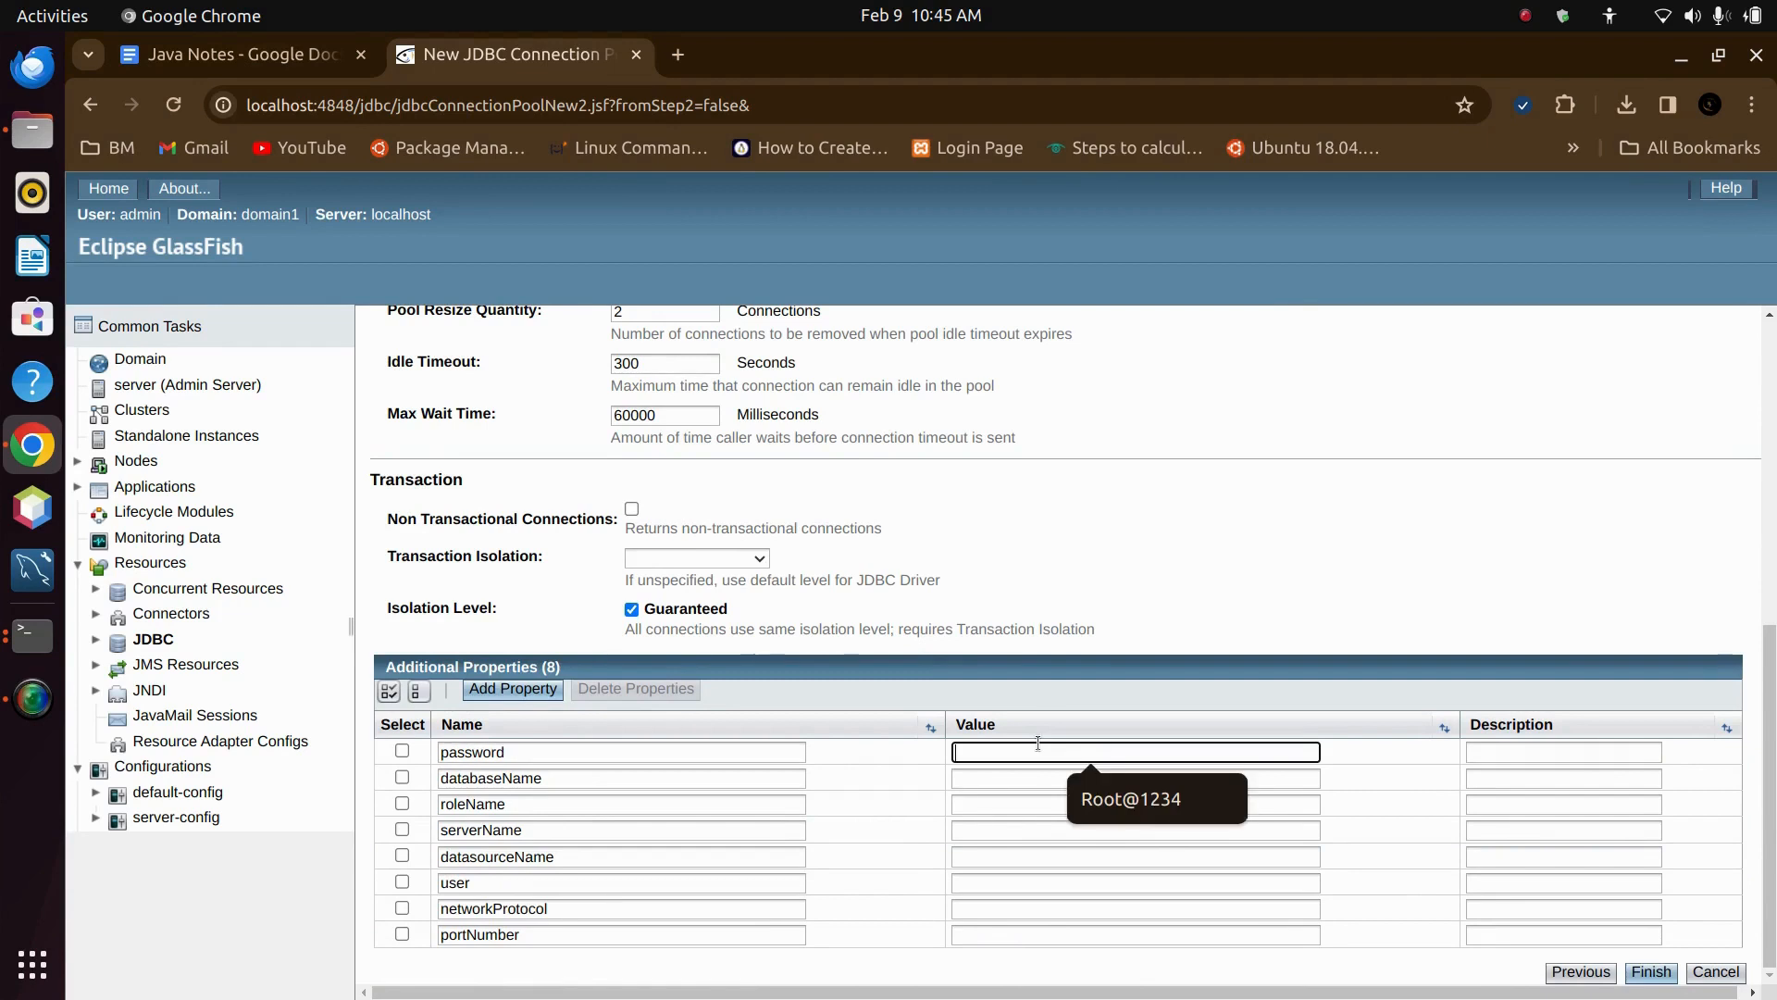
left_click(1102, 785)
left_click(554, 775)
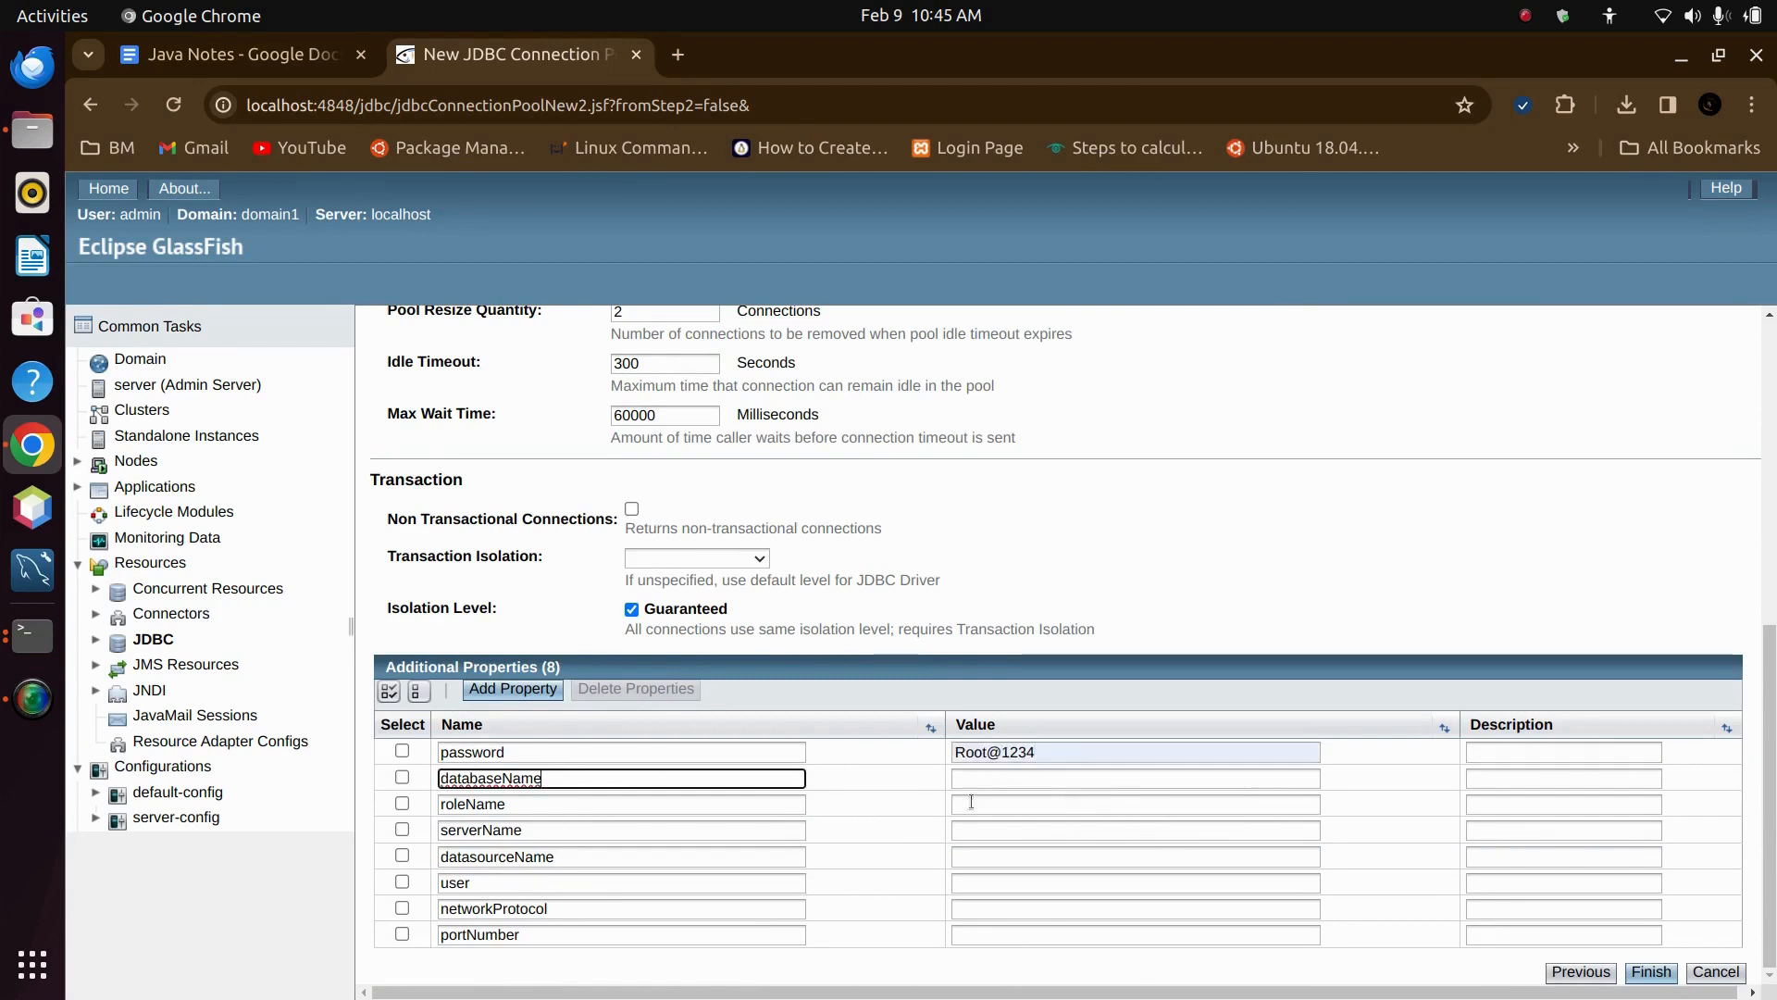
left_click(1023, 775)
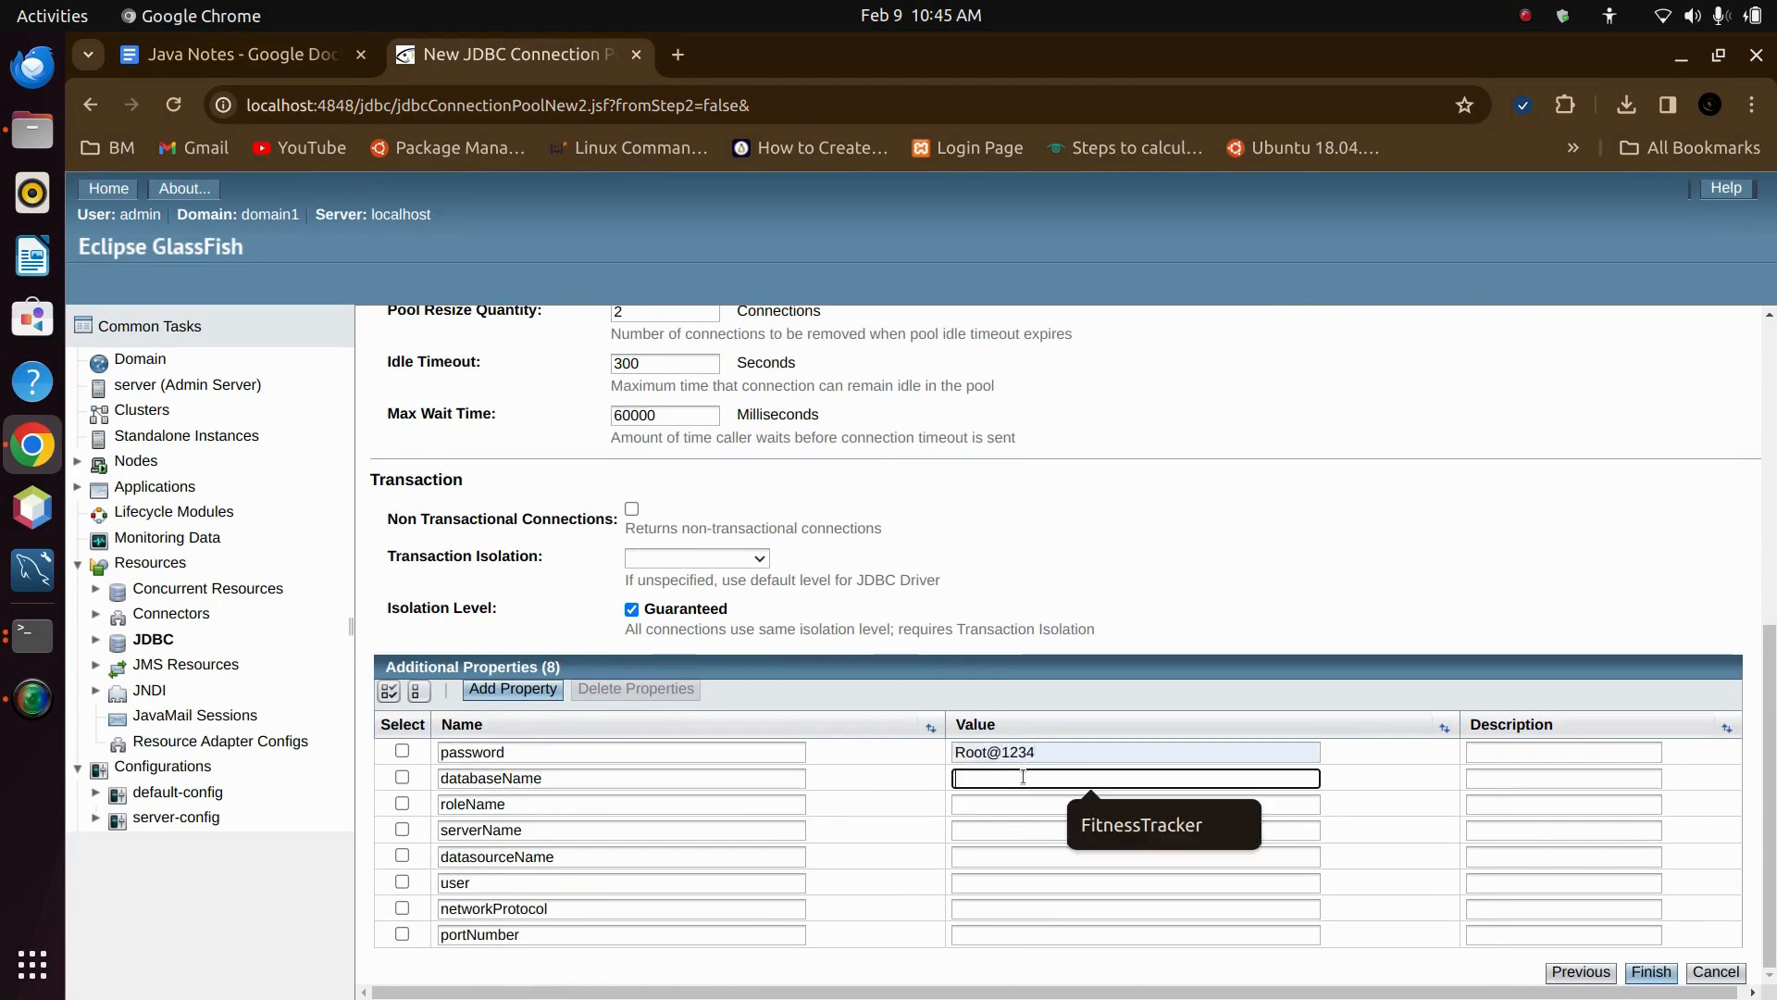
left_click(1165, 833)
- Try to delete the roleName property from the pool's additional properties
left_click(468, 803)
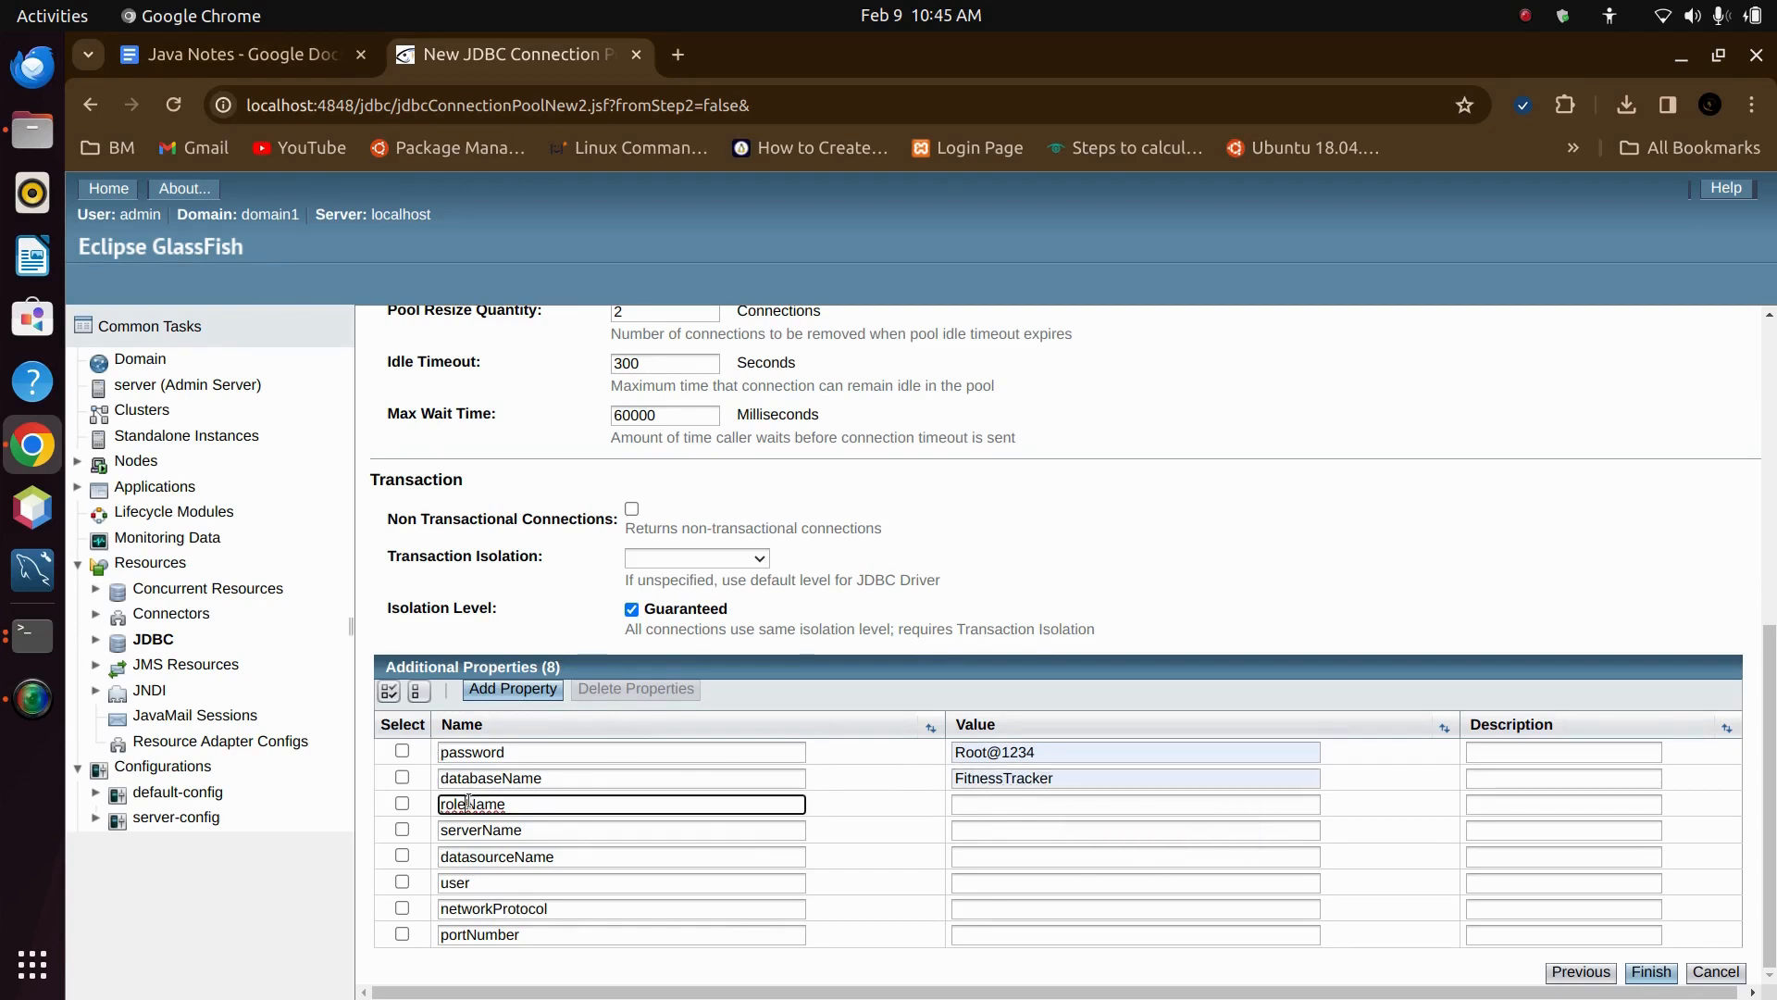
left_click_drag(572, 803, 425, 811)
left_click(402, 803)
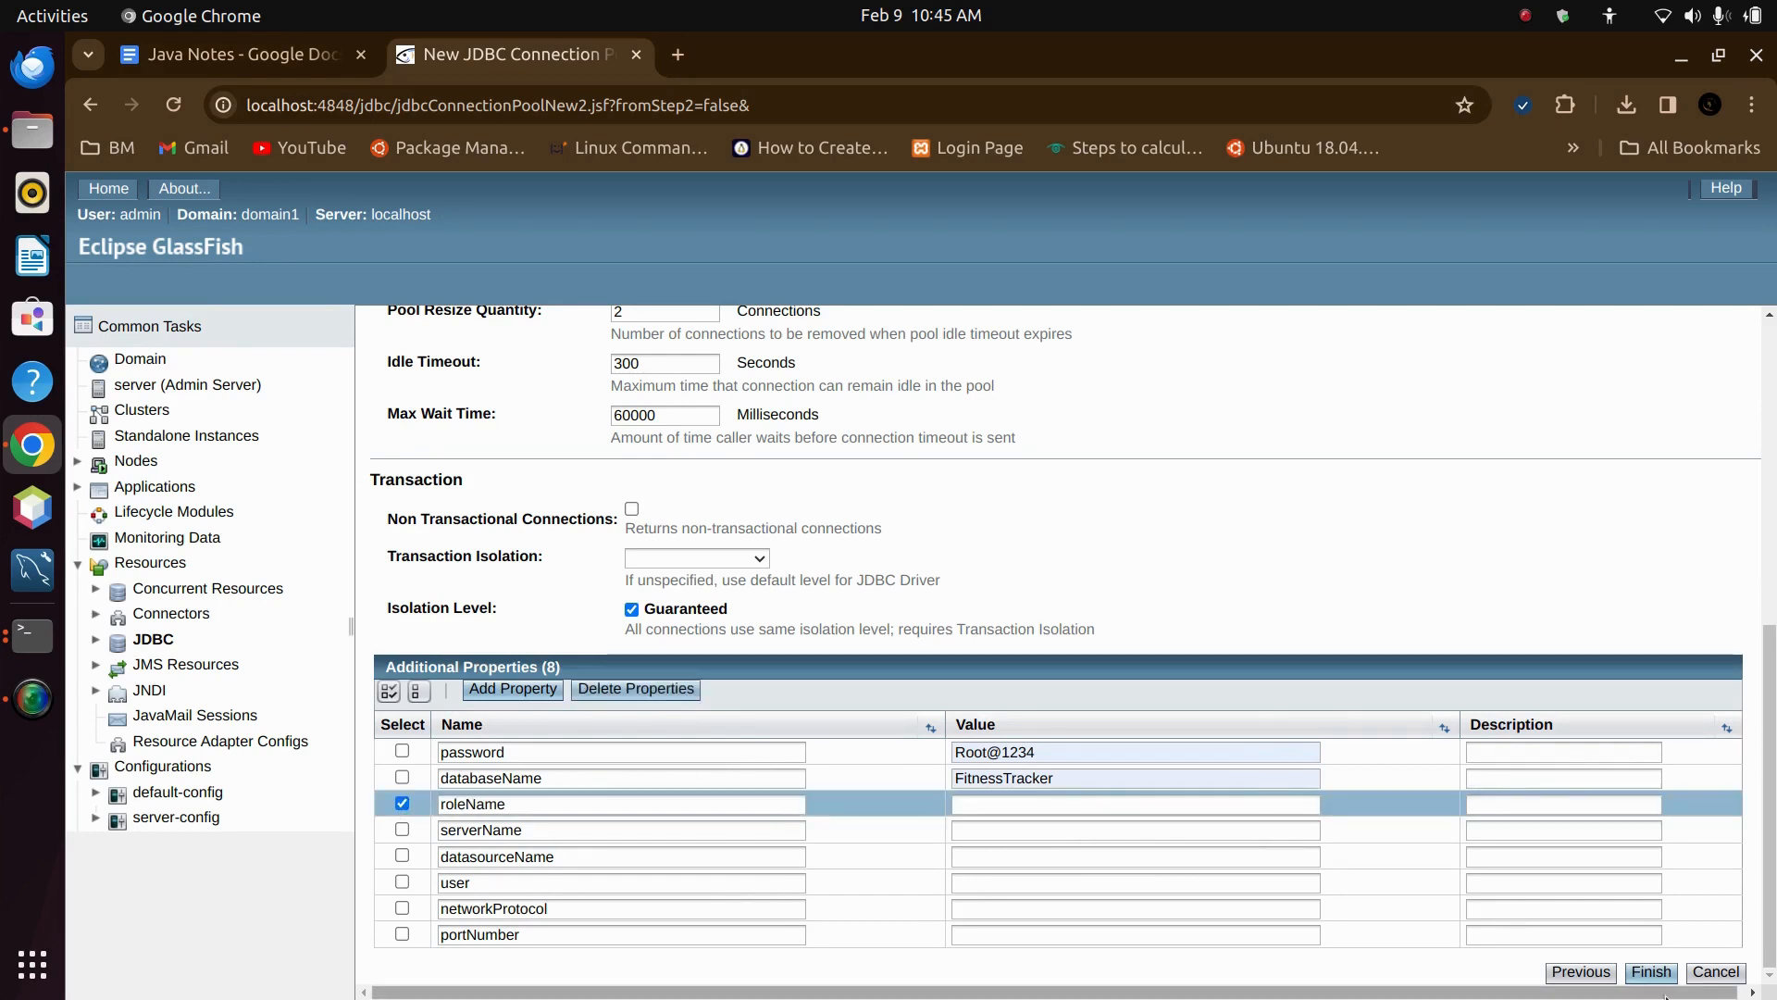
left_click(636, 690)
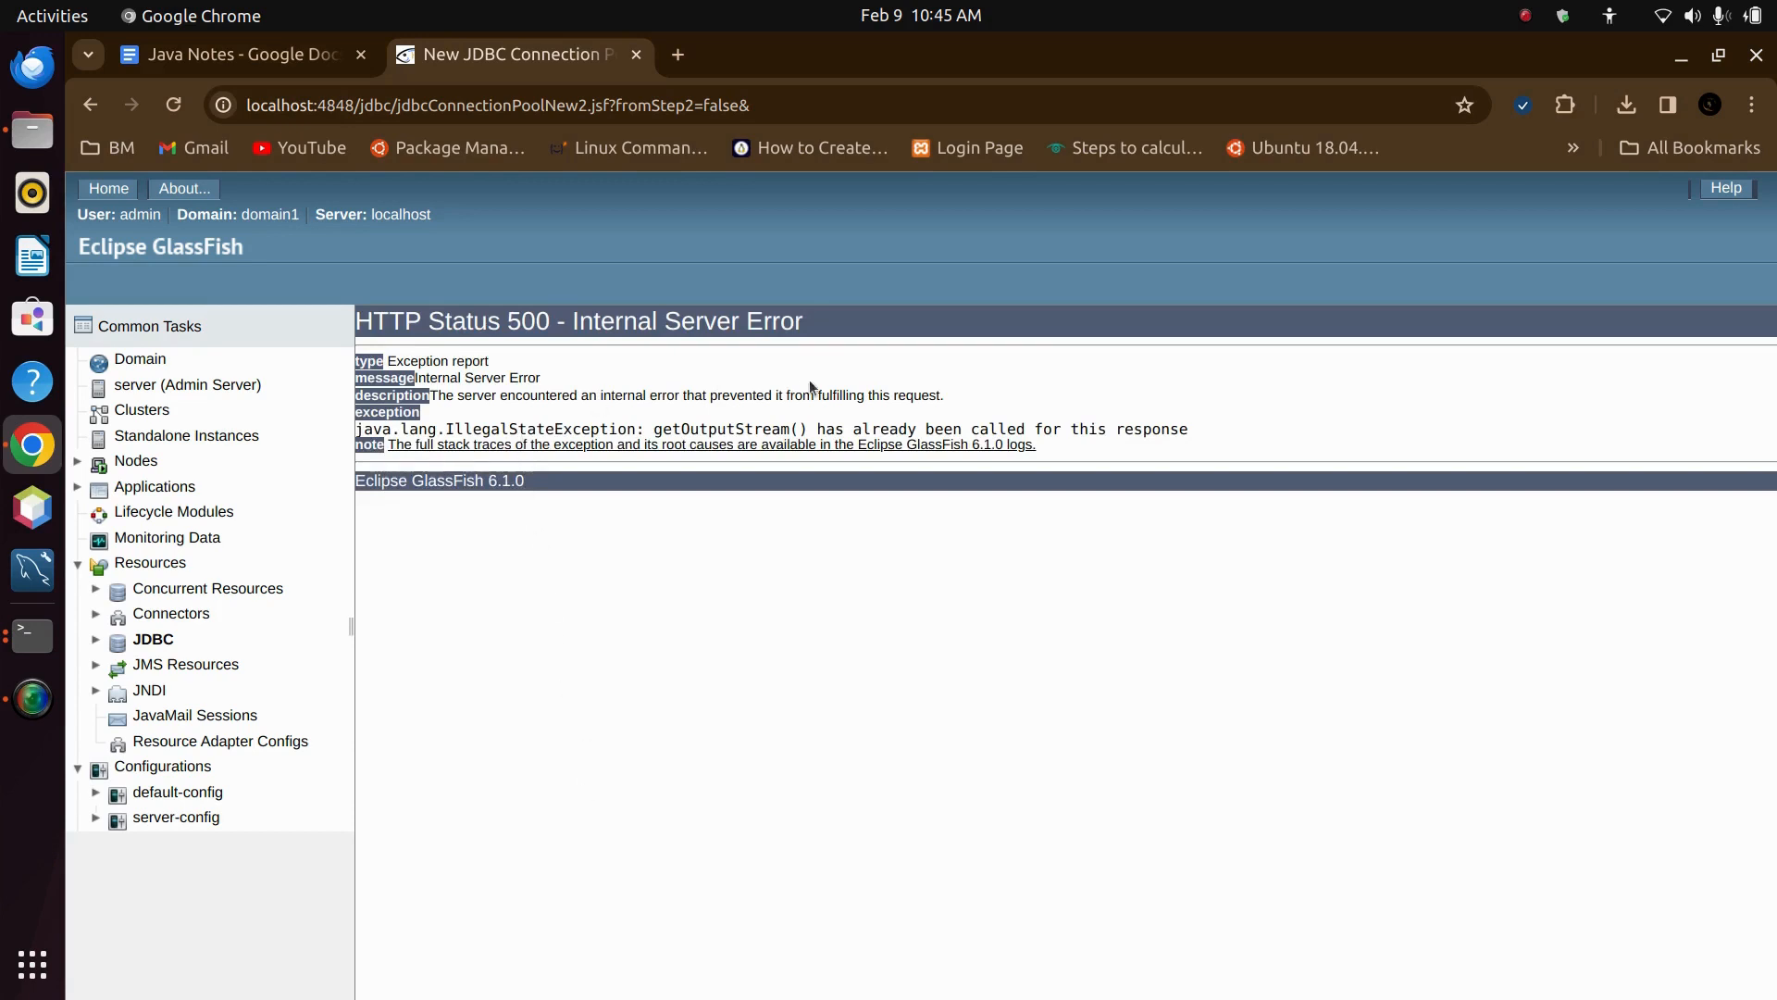
- Go back to the console and reopen the JDBC Connection Pools list, dismissing the error alert
key("alt+Left")
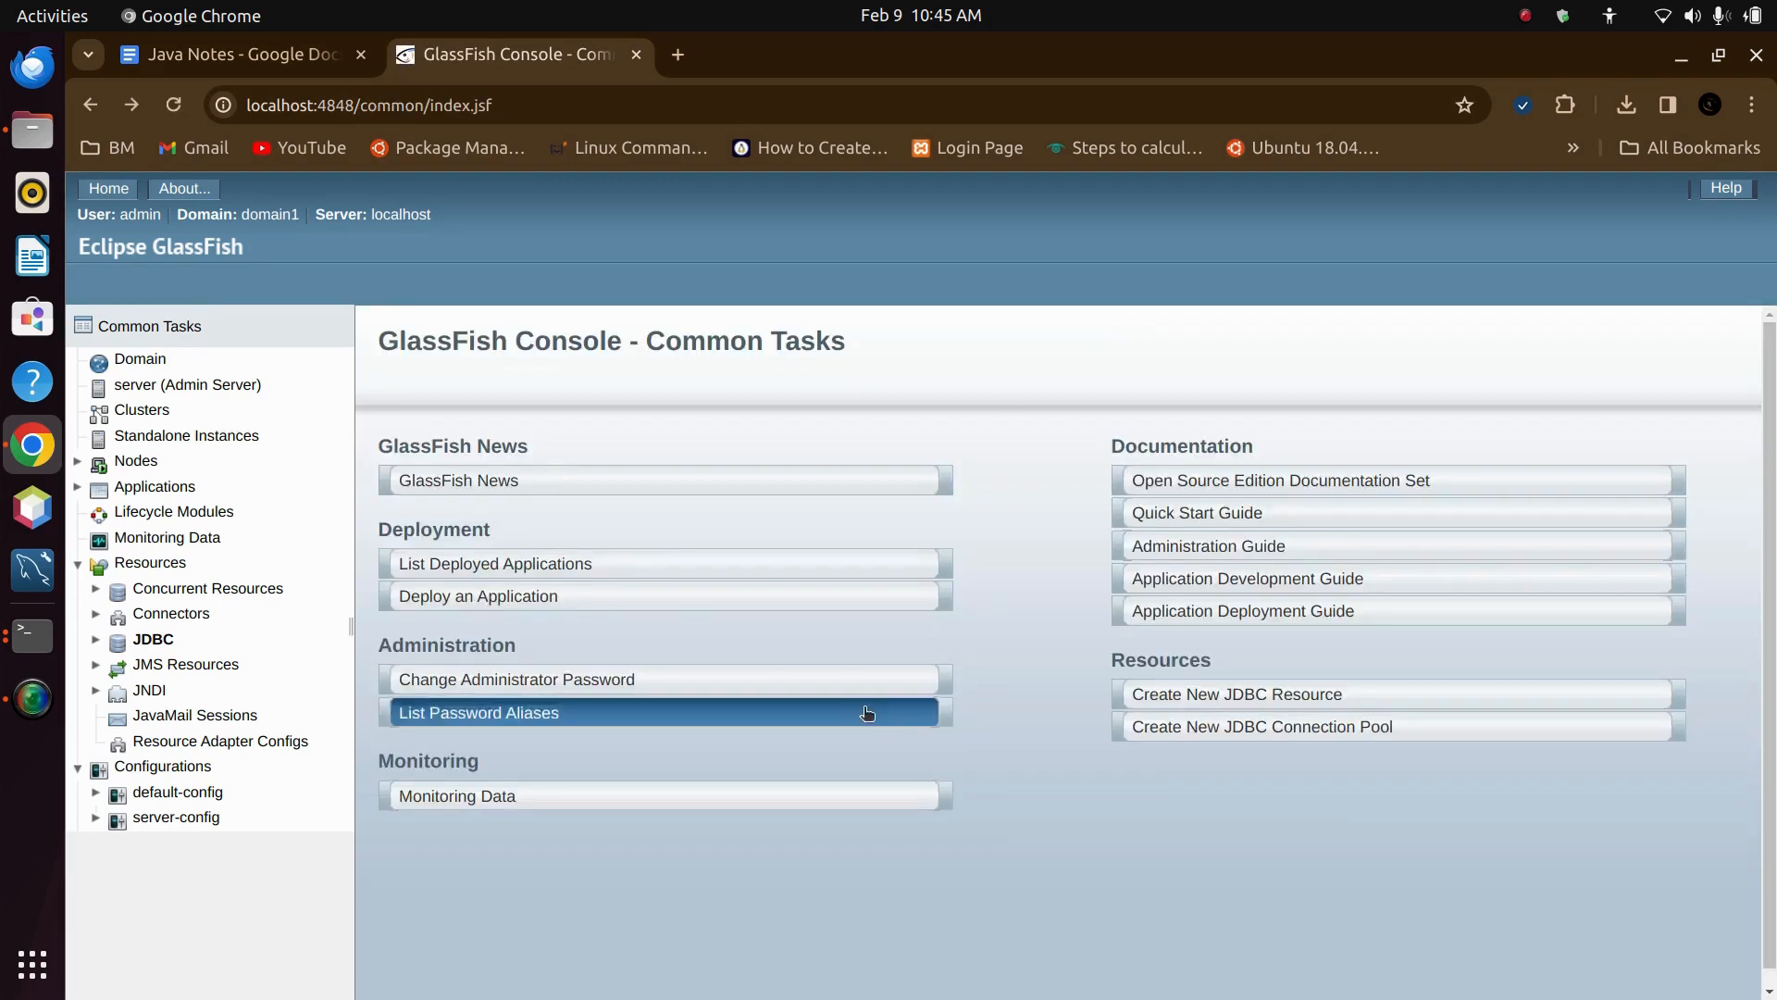
left_click(154, 640)
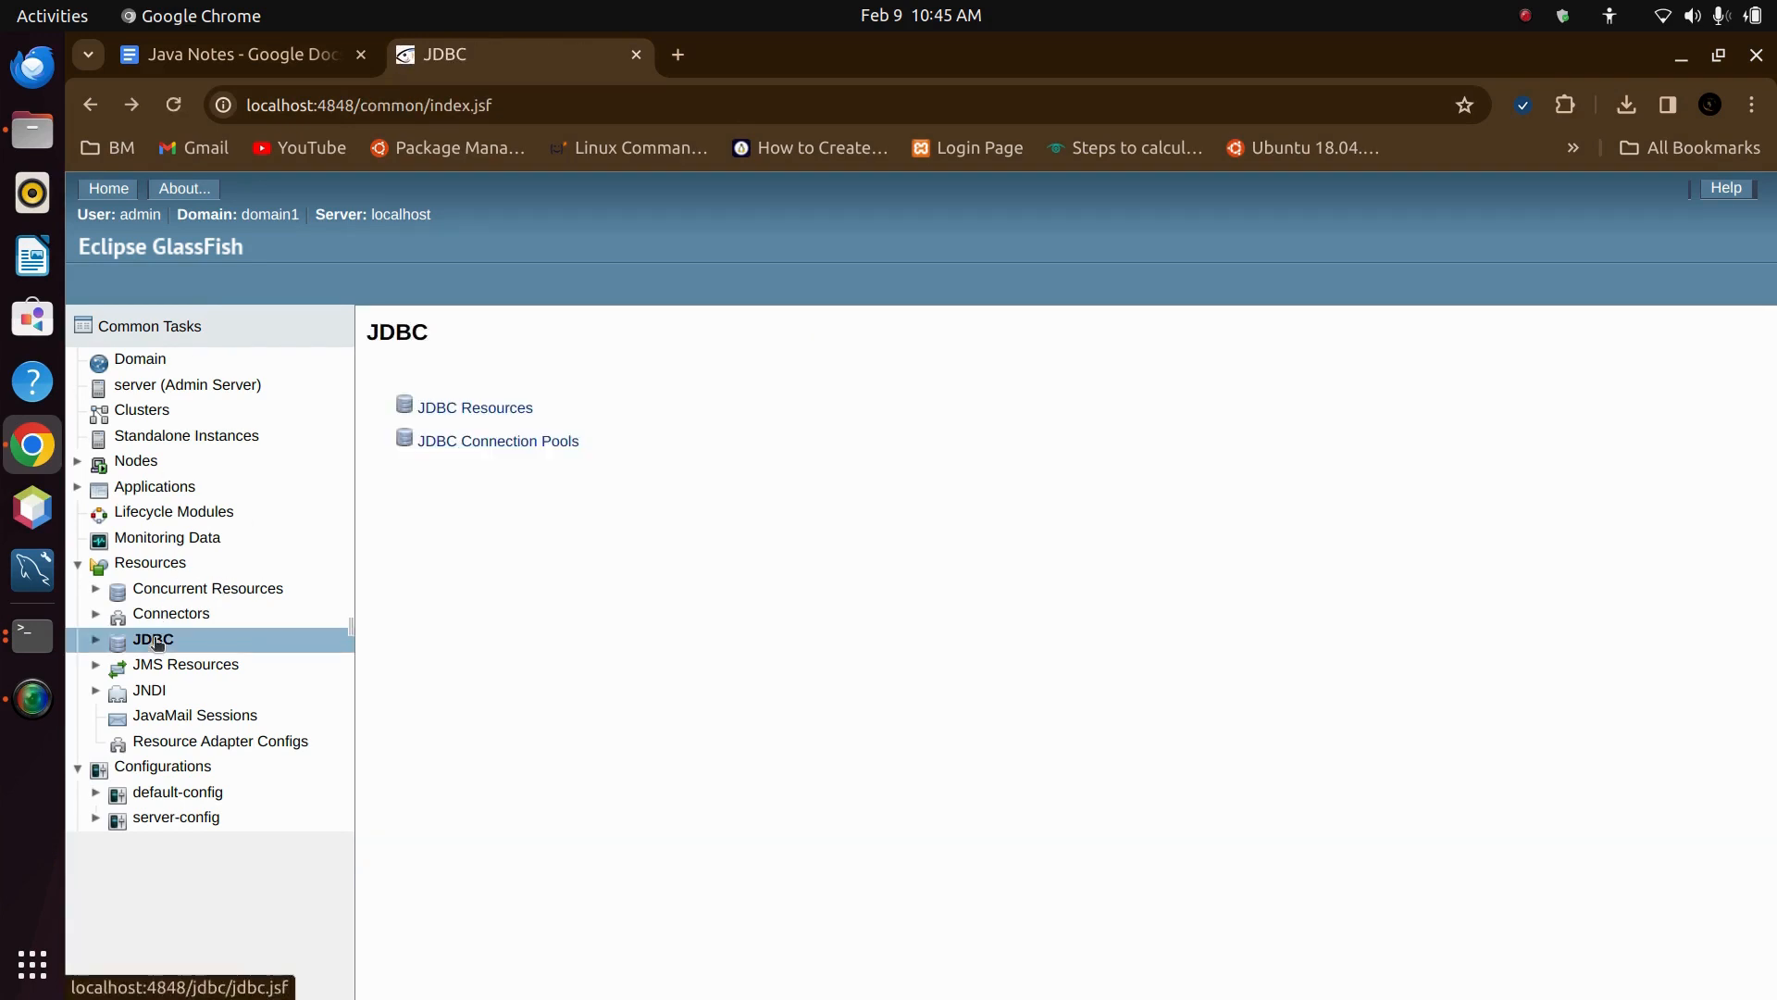
left_click(504, 443)
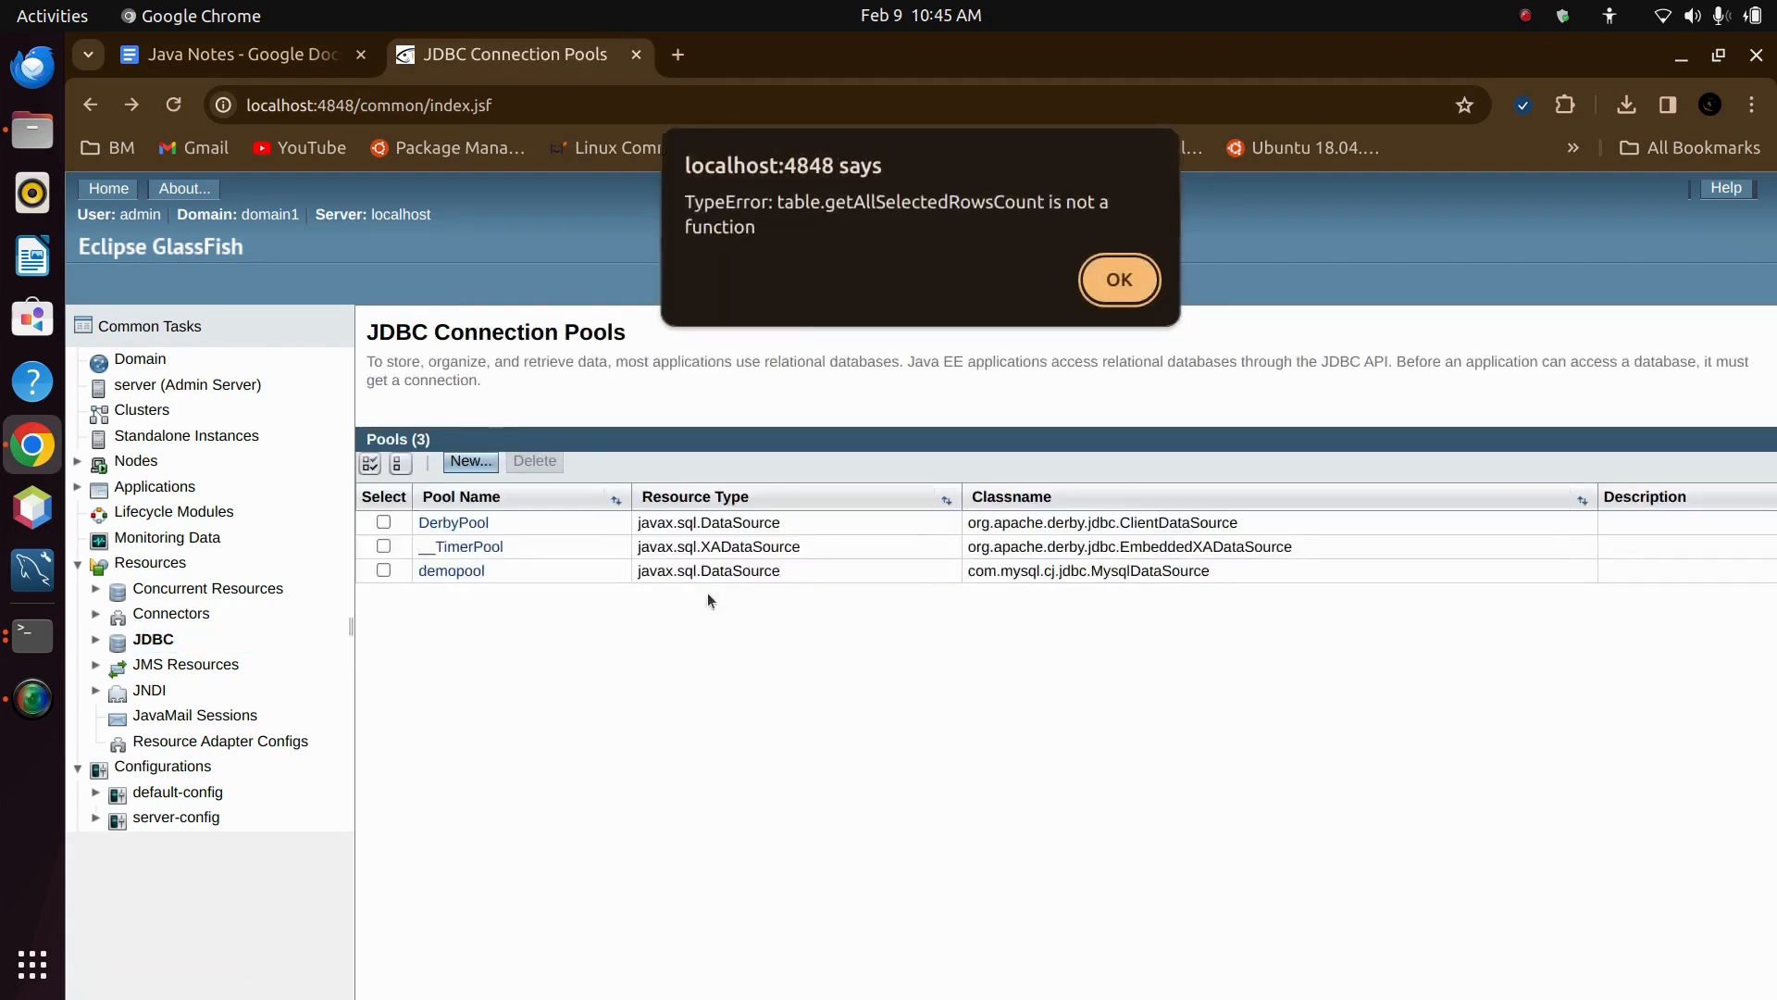
left_click(1120, 280)
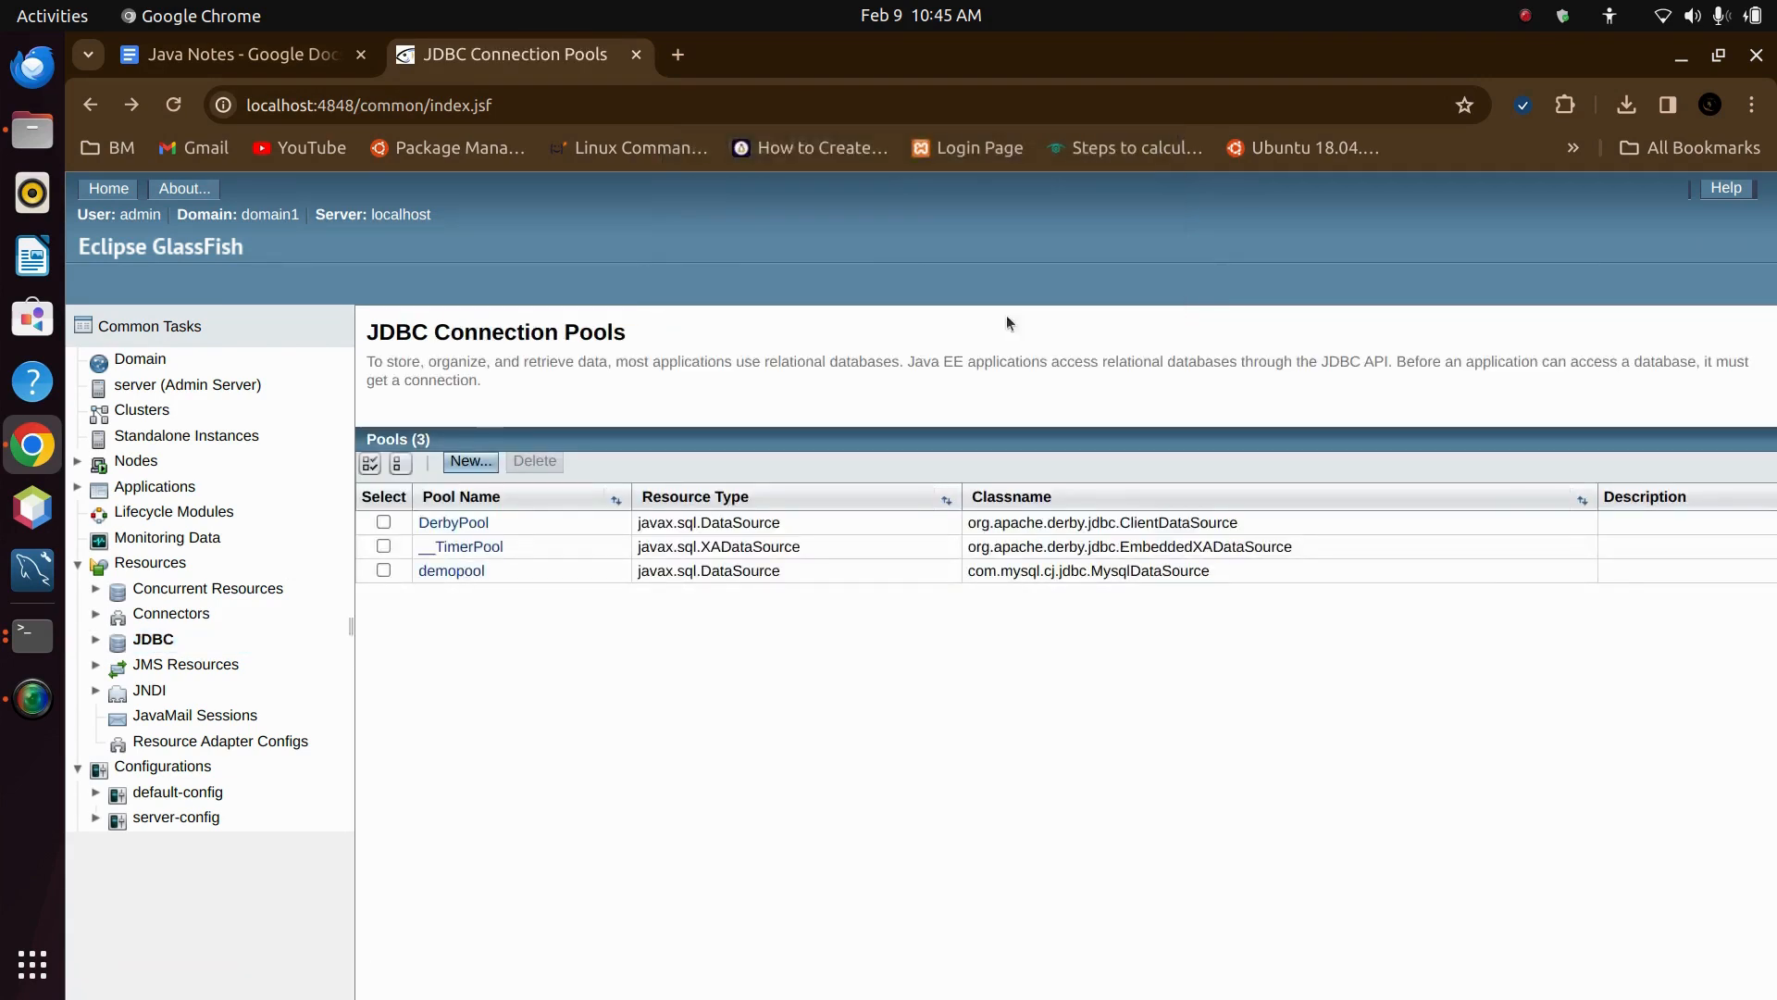
- Delete the demopool connection pool together with its dependent resources
left_click(383, 570)
left_click(522, 460)
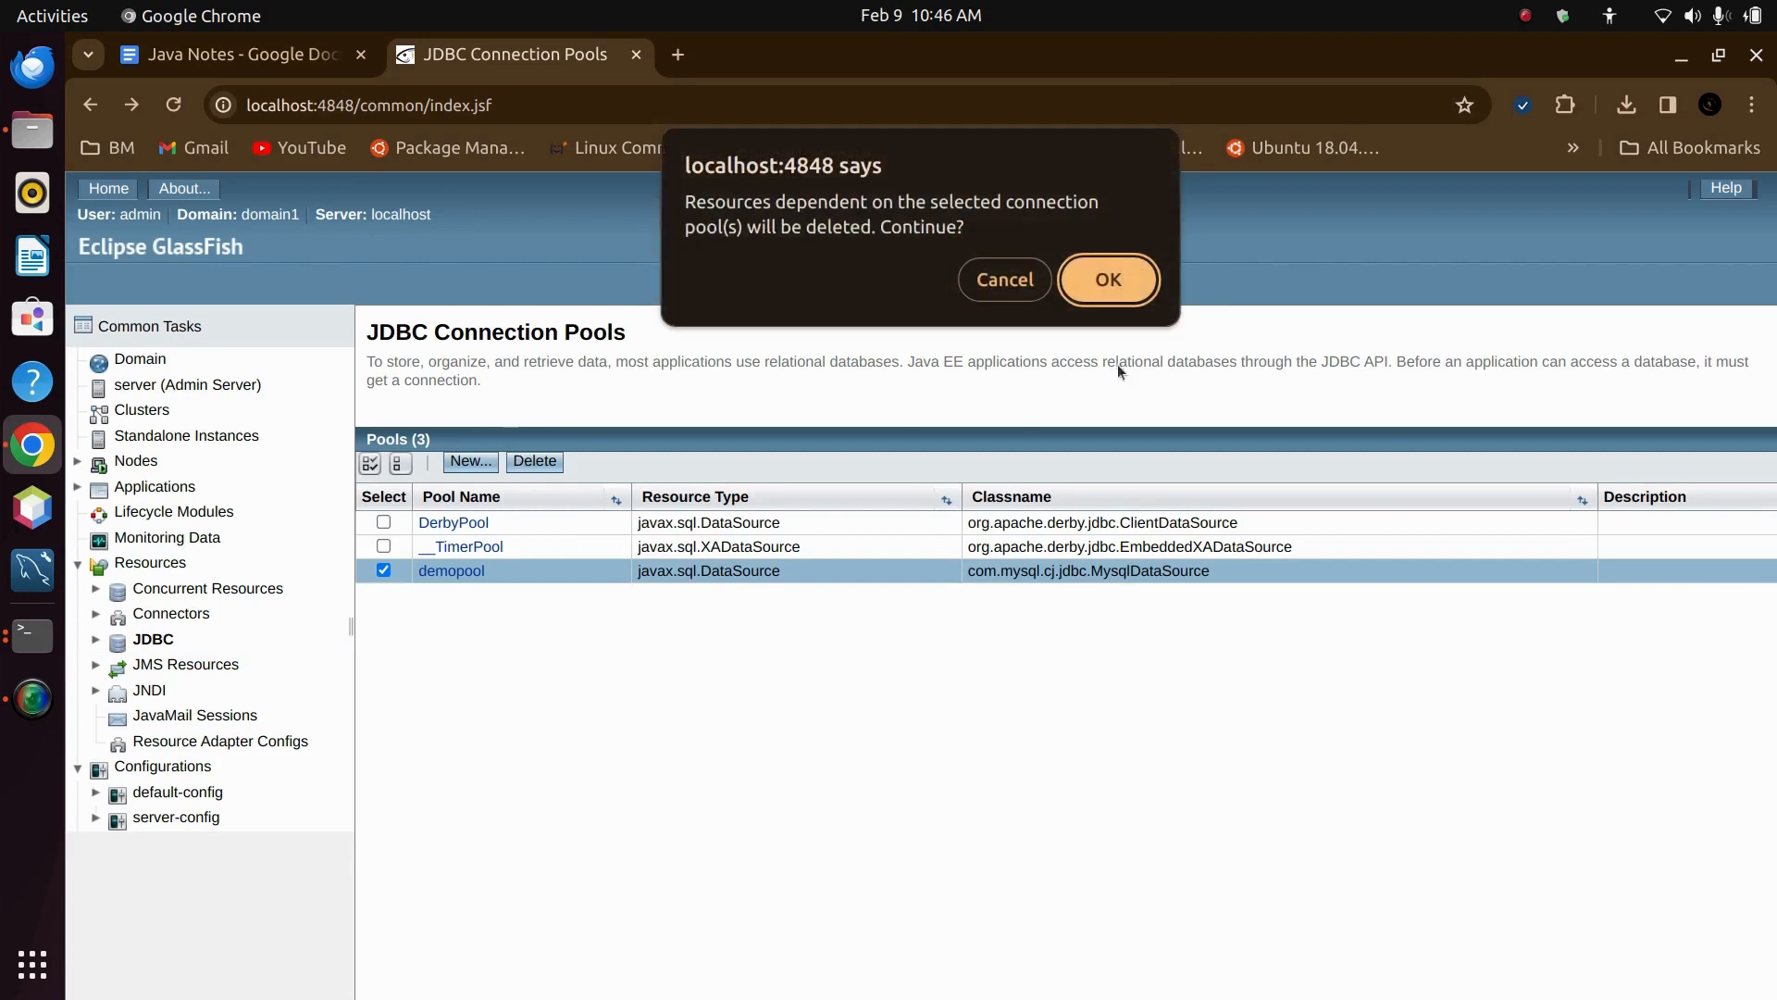
left_click(1114, 280)
- Start the connection pool over with the name examplepool and resource type javax.sql.DataSource
left_click(471, 460)
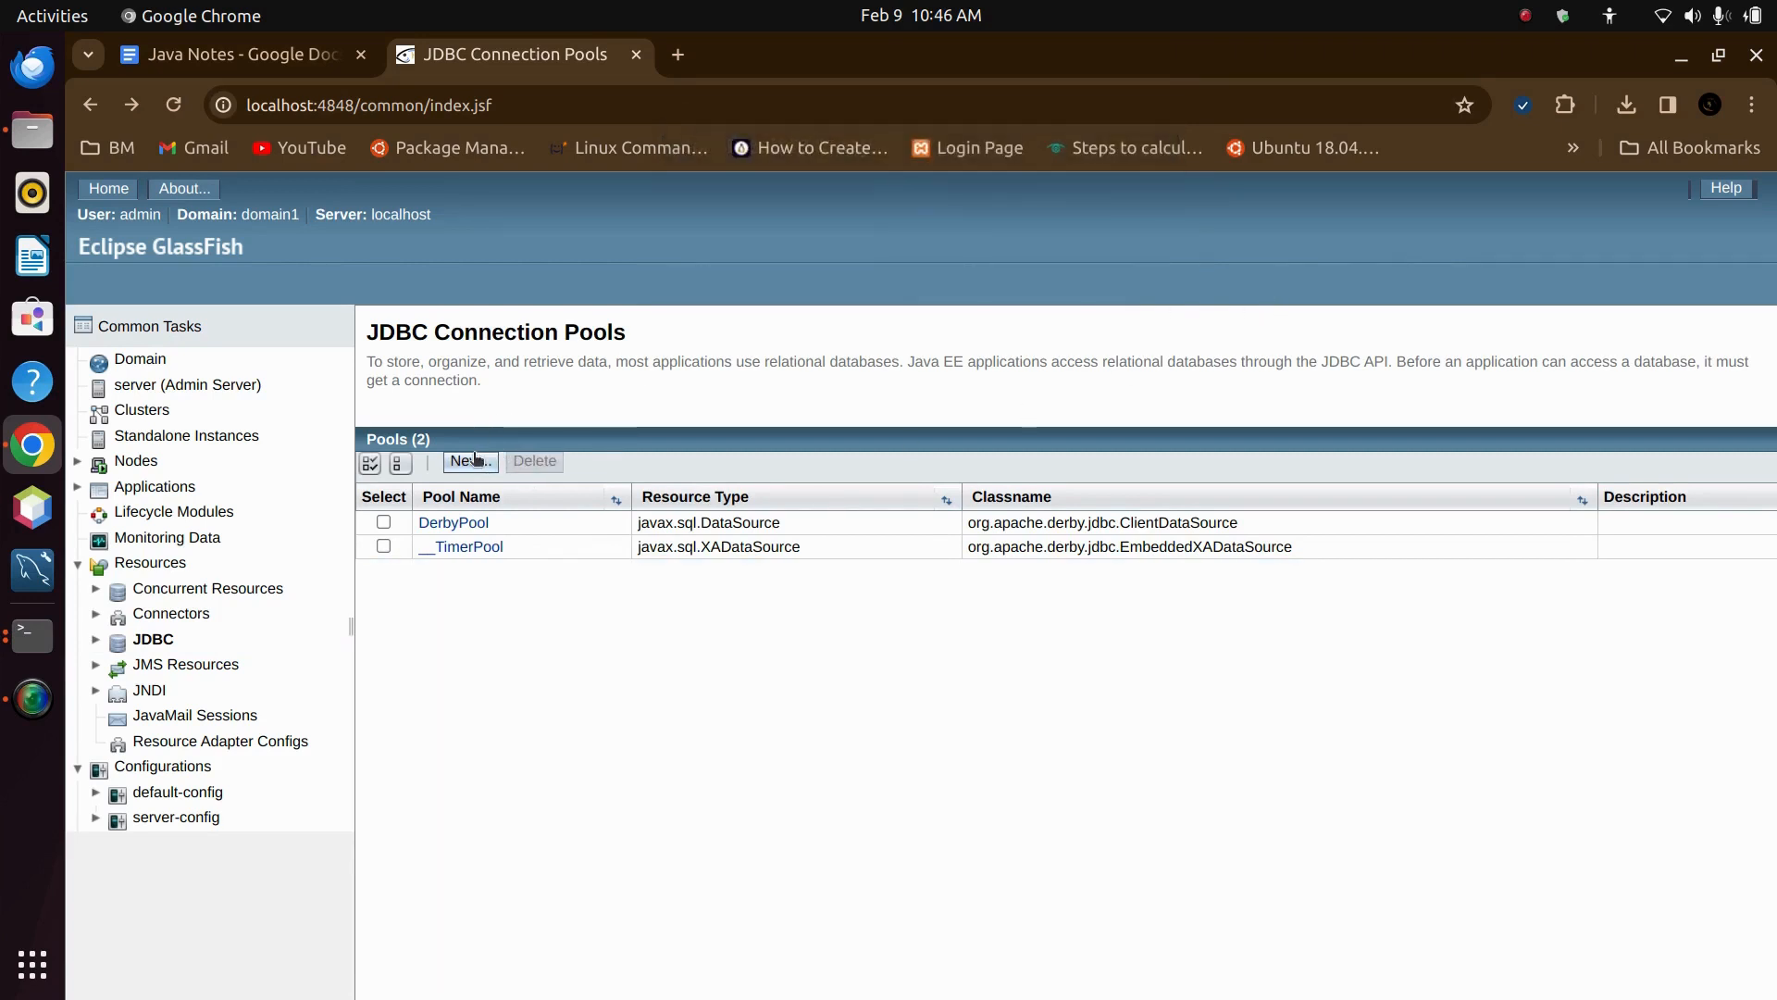
left_click(675, 454)
key("Down")
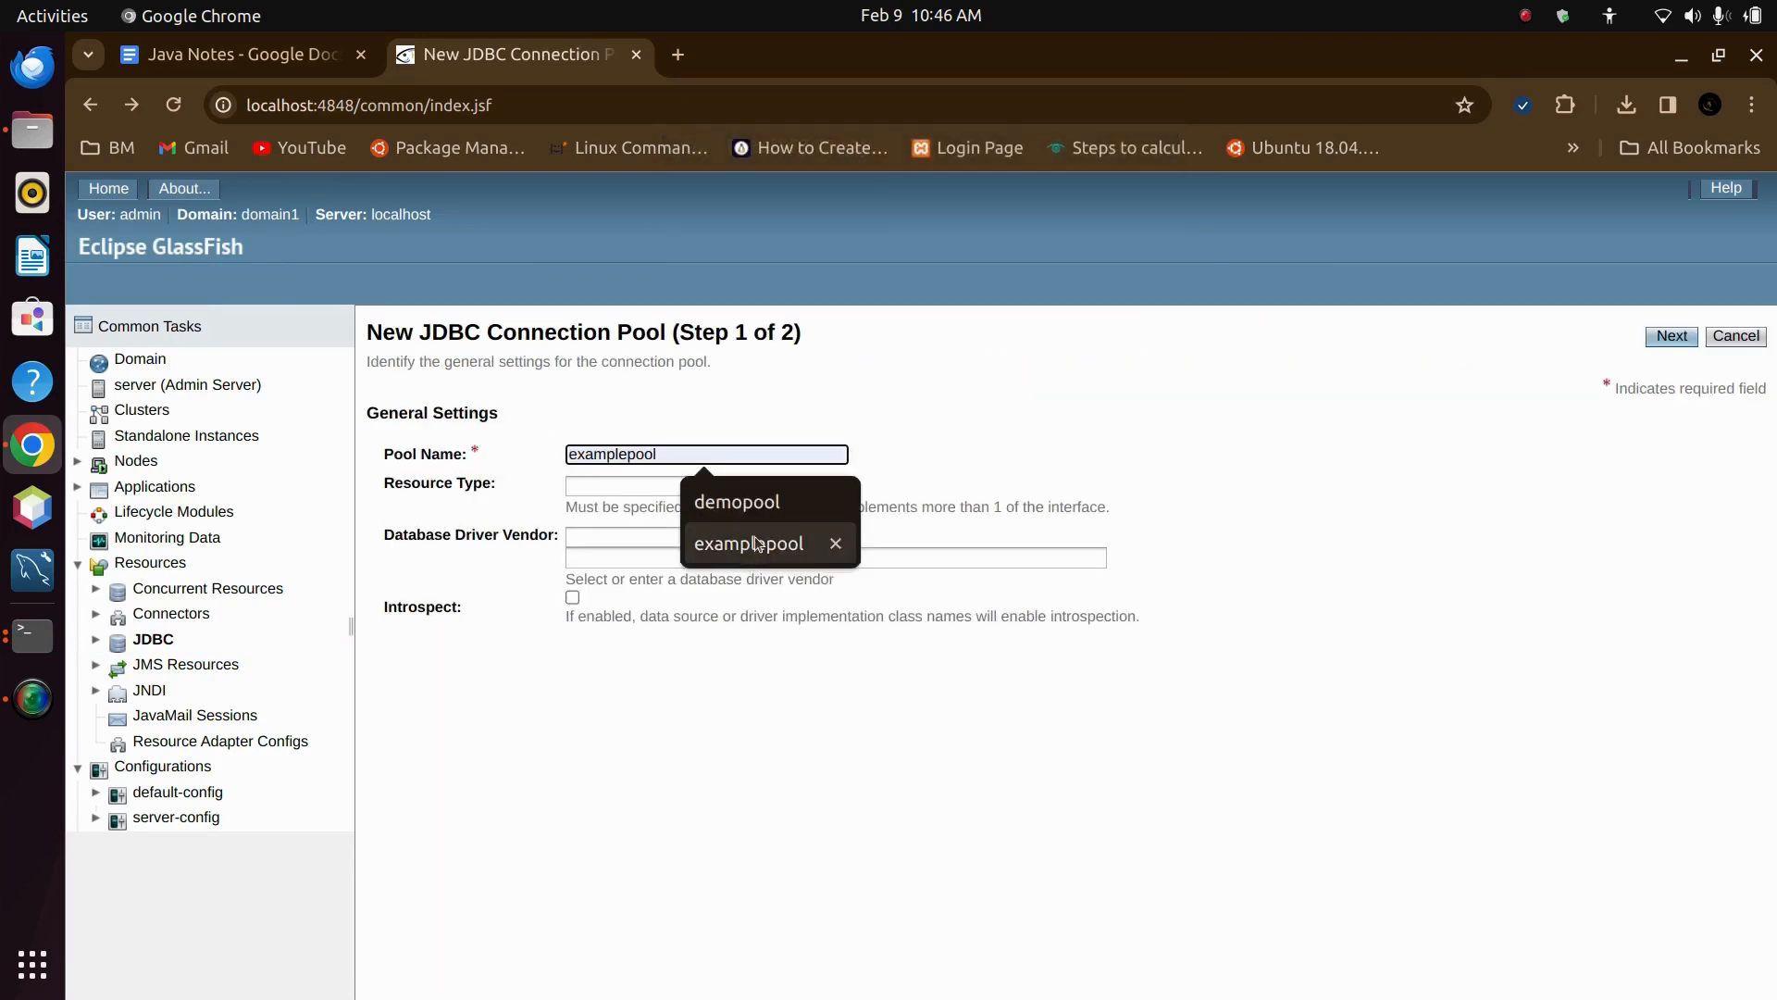
key("Return")
left_click(725, 485)
left_click(689, 516)
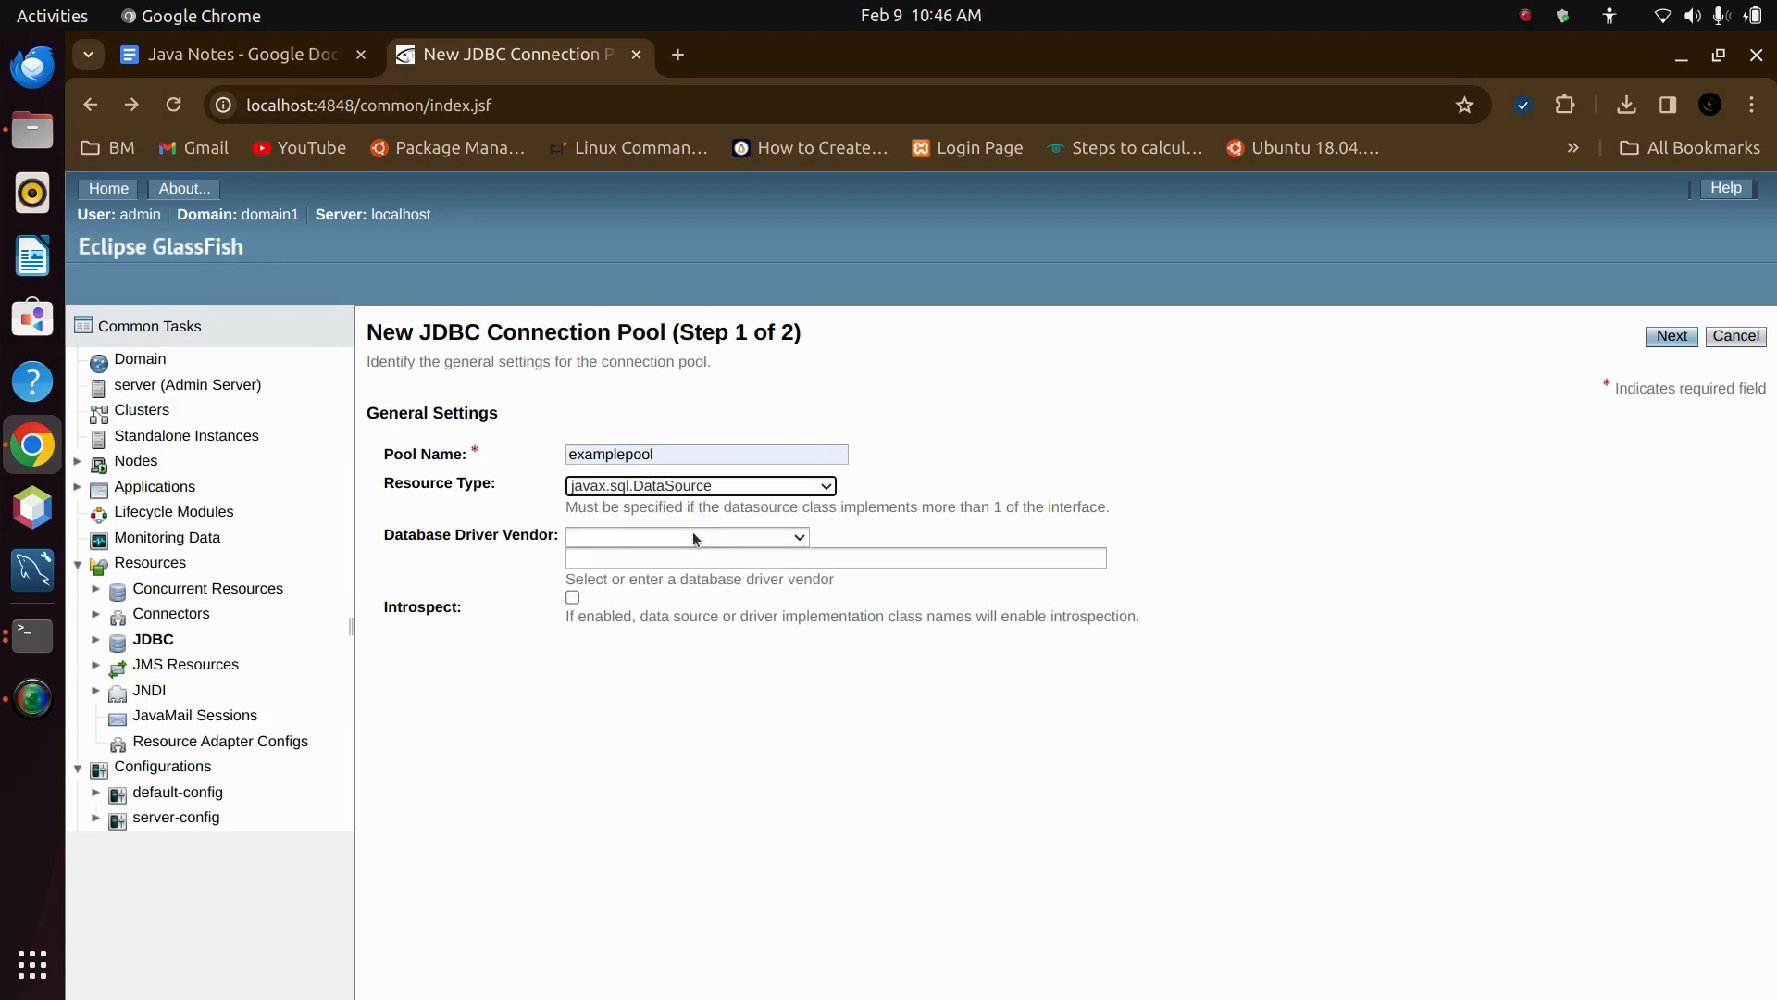
- Set examplepool's database driver vendor to MySql with Introspect enabled, and advance to the second settings page
left_click(720, 539)
scroll(659, 908, "down", 1)
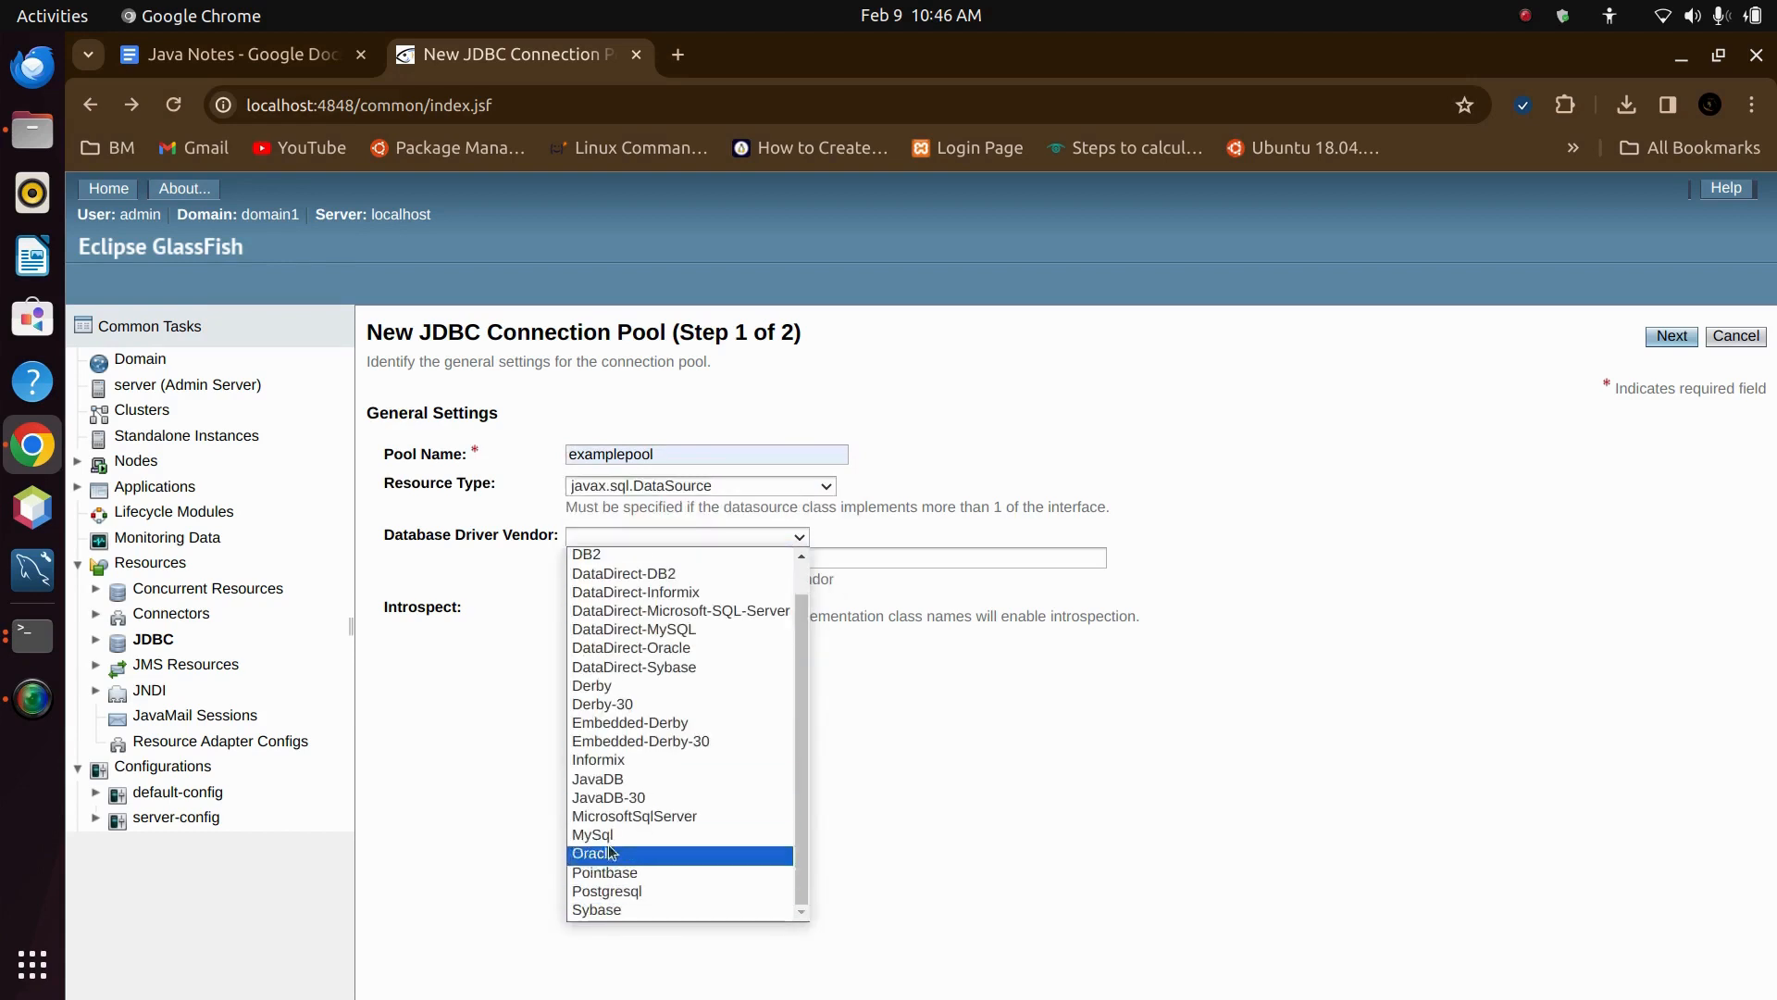
left_click(582, 835)
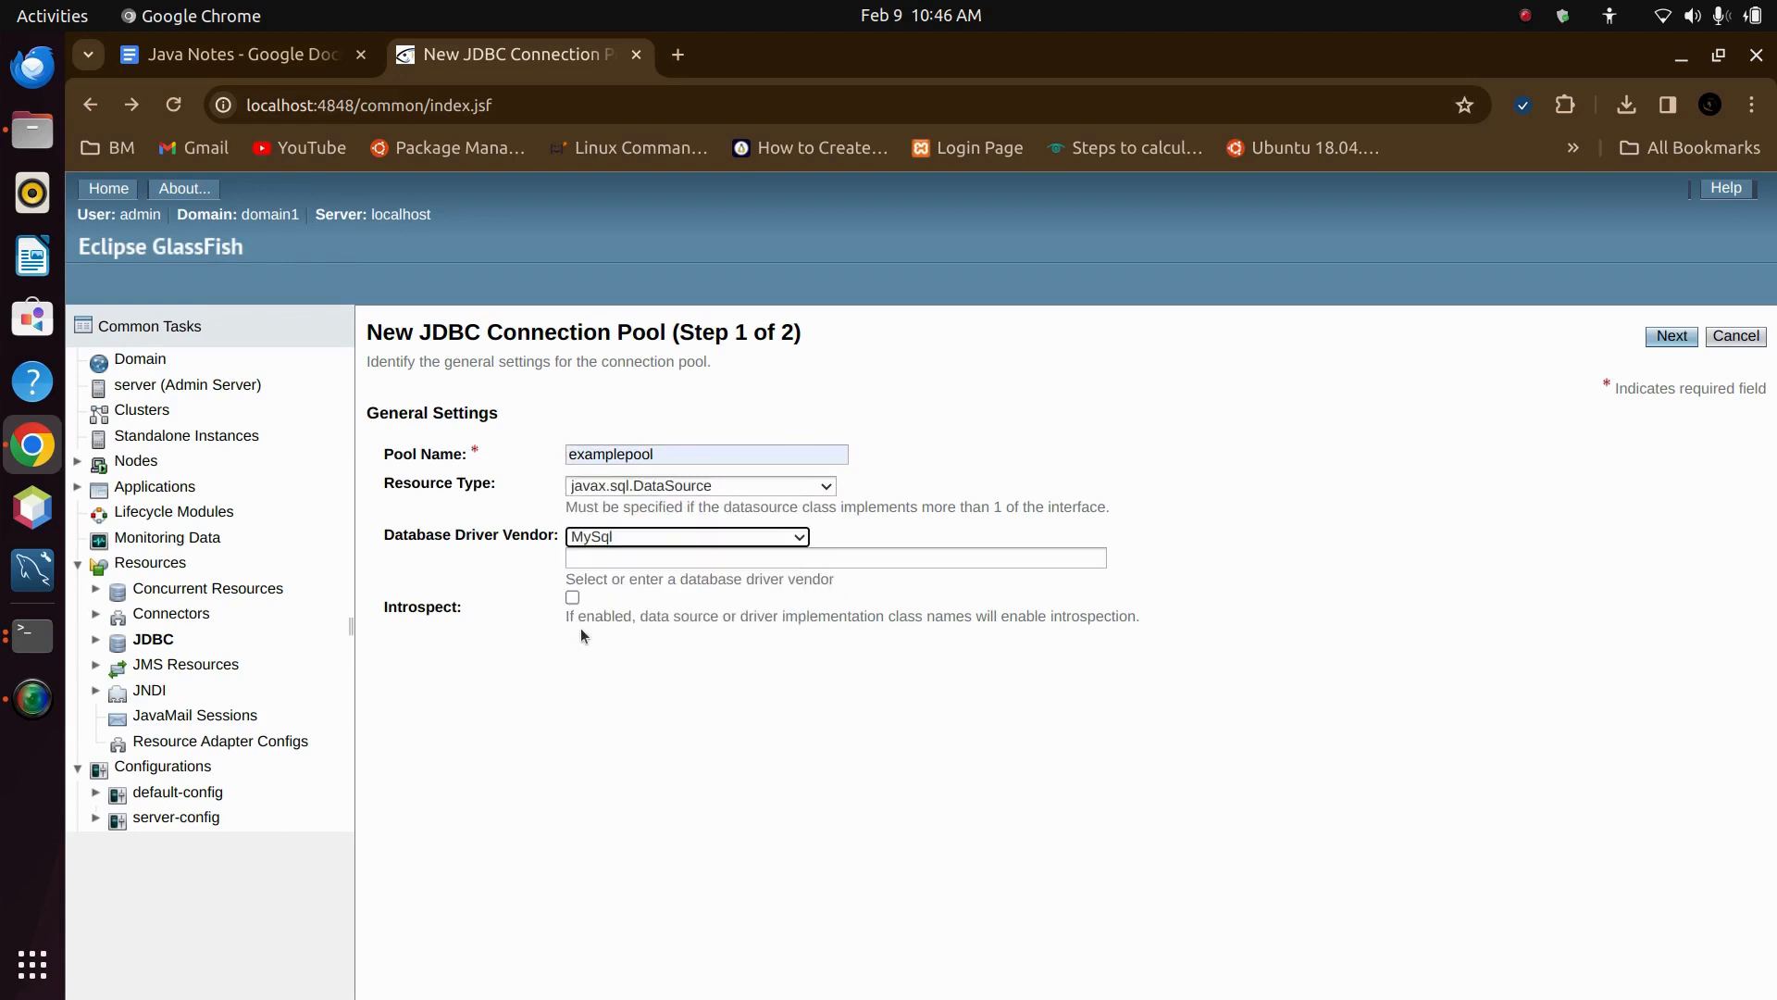
left_click(570, 597)
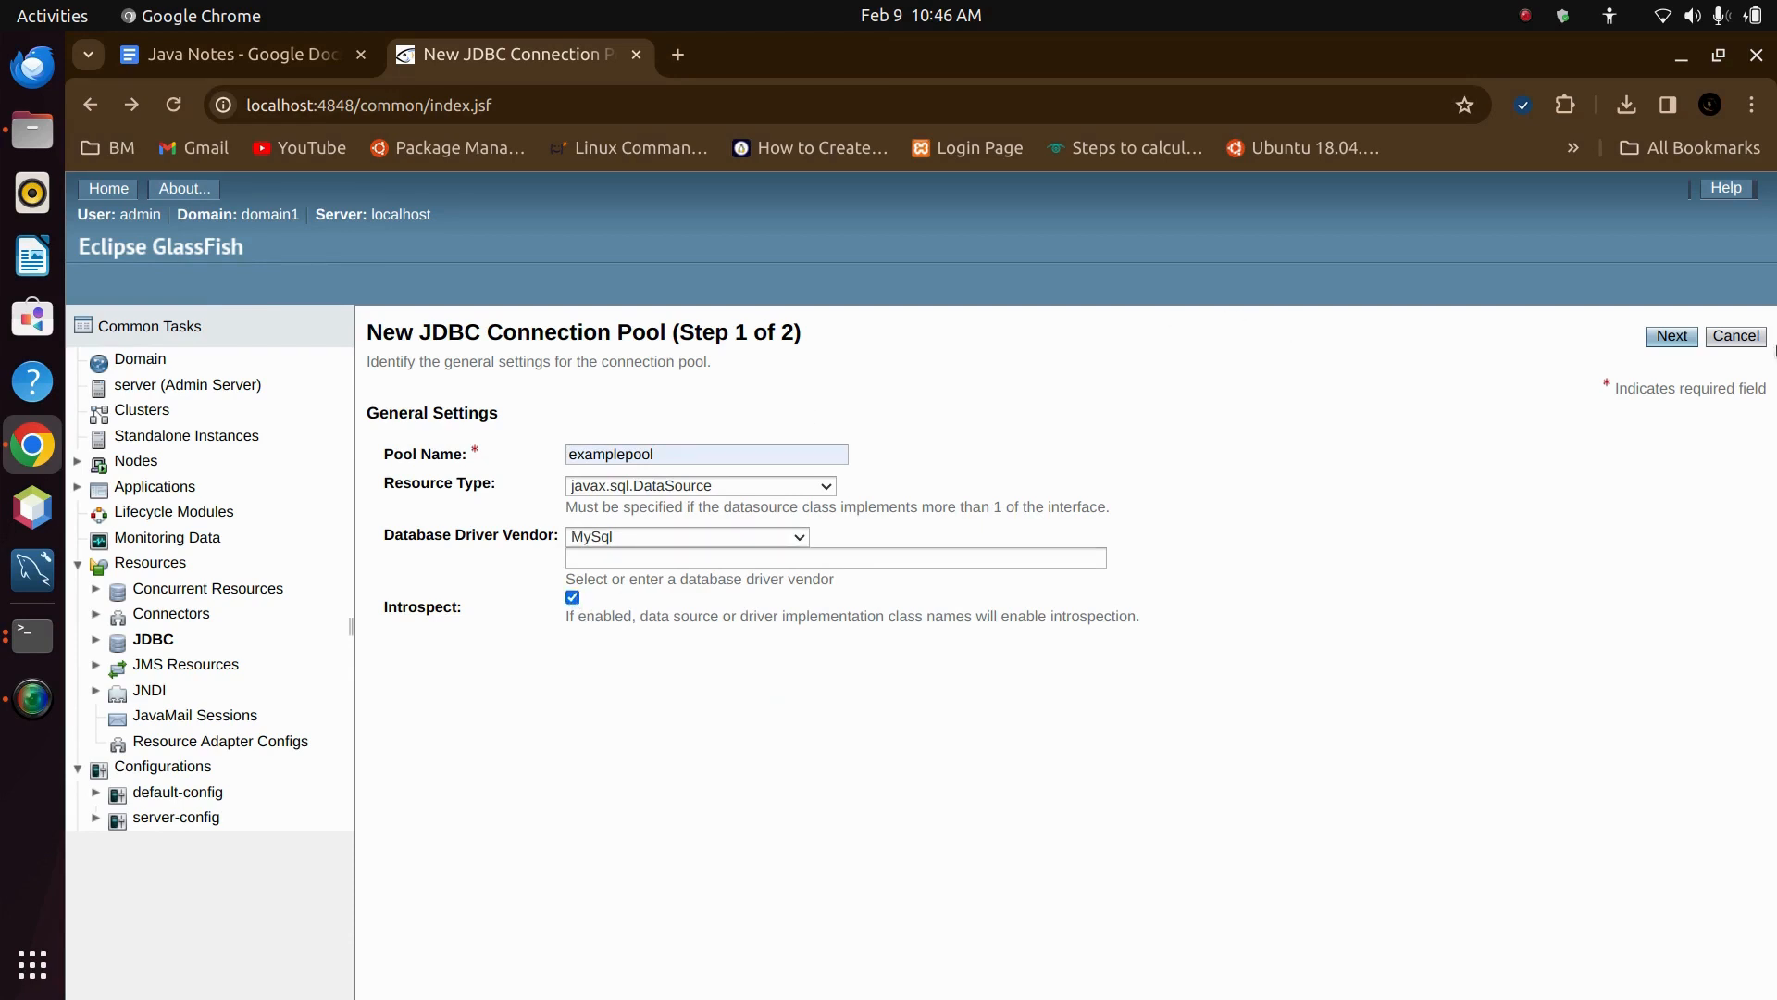
left_click(1671, 337)
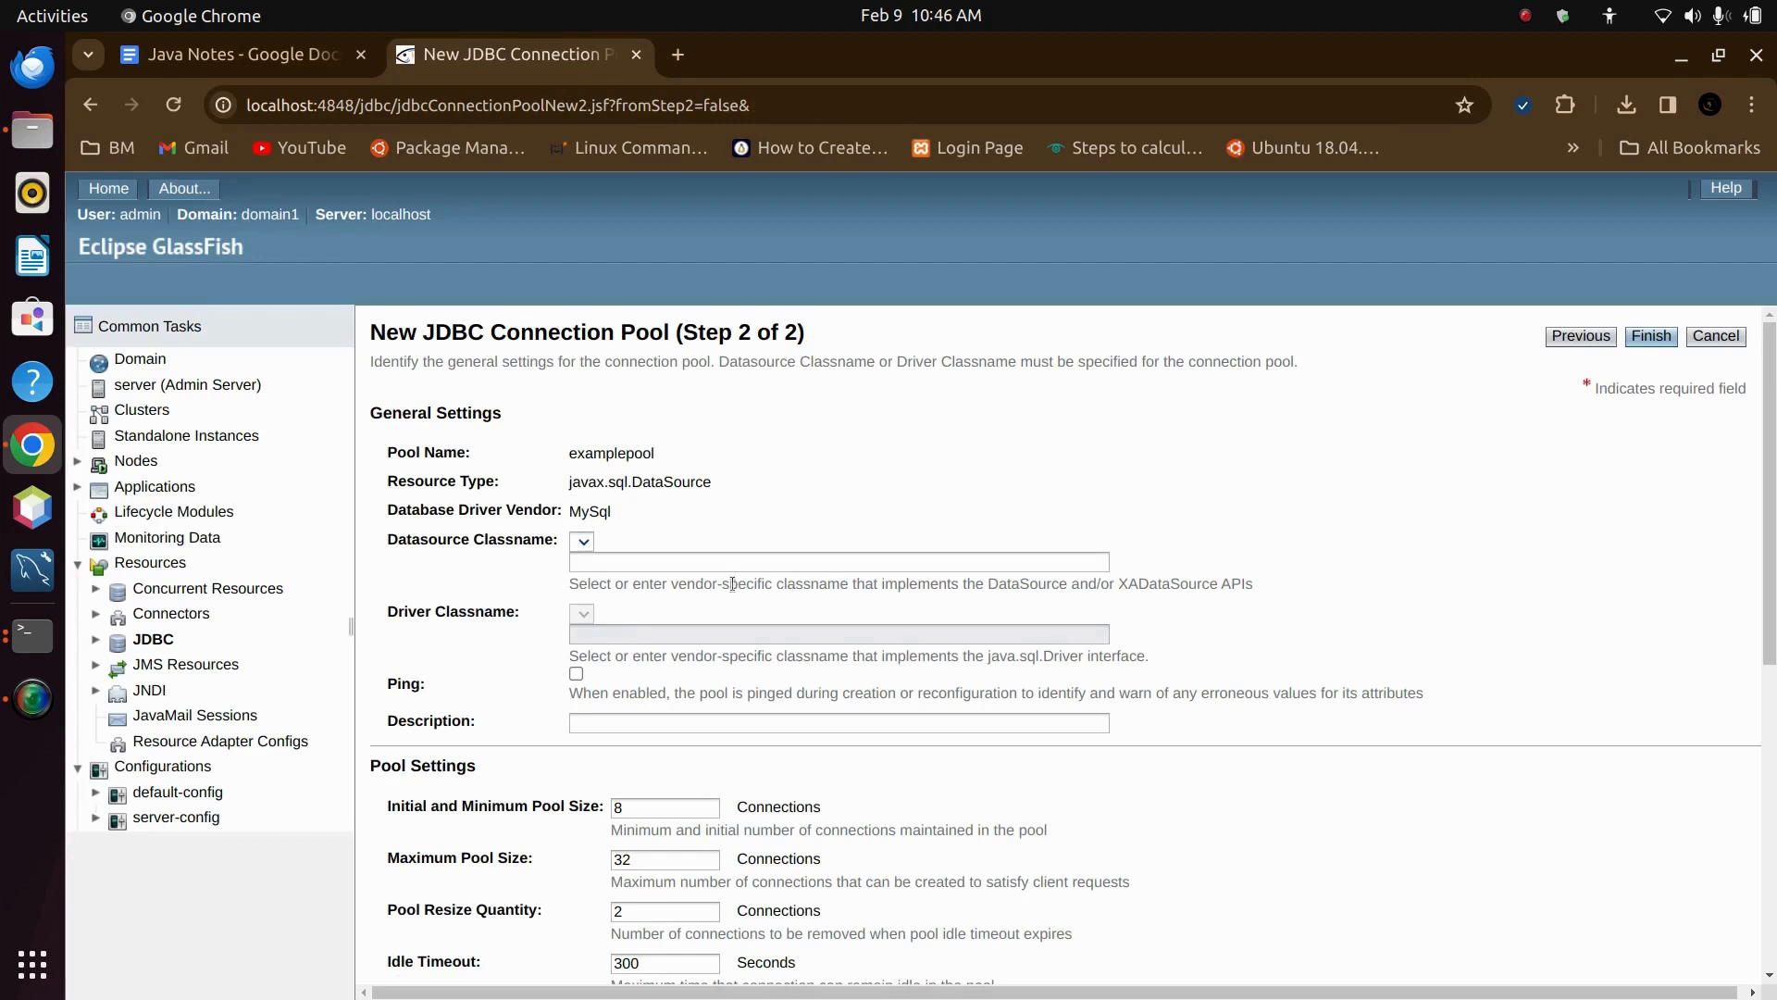
- Enter com.mysql.cj.jdbc.MysqlDataSource as examplepool's datasource classname and turn on Ping
left_click(597, 560)
left_click(902, 607)
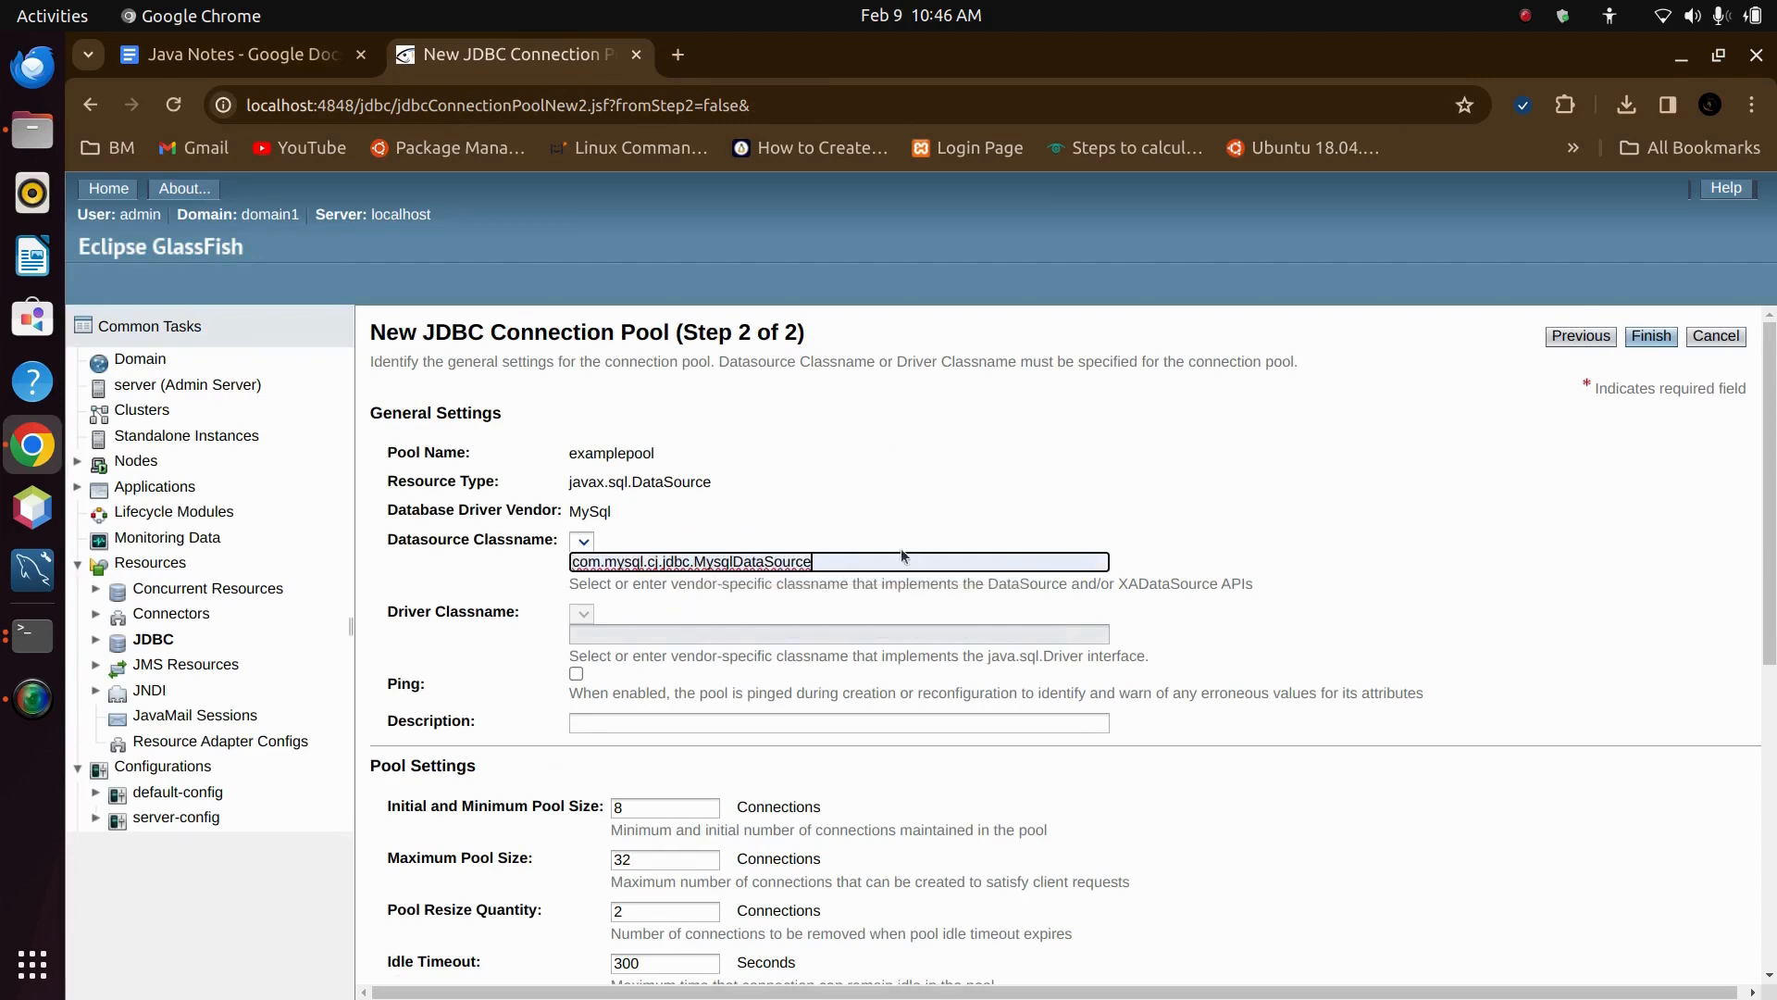
left_click(576, 673)
scroll(822, 659, "down", 3)
scroll(822, 658, "down", 3)
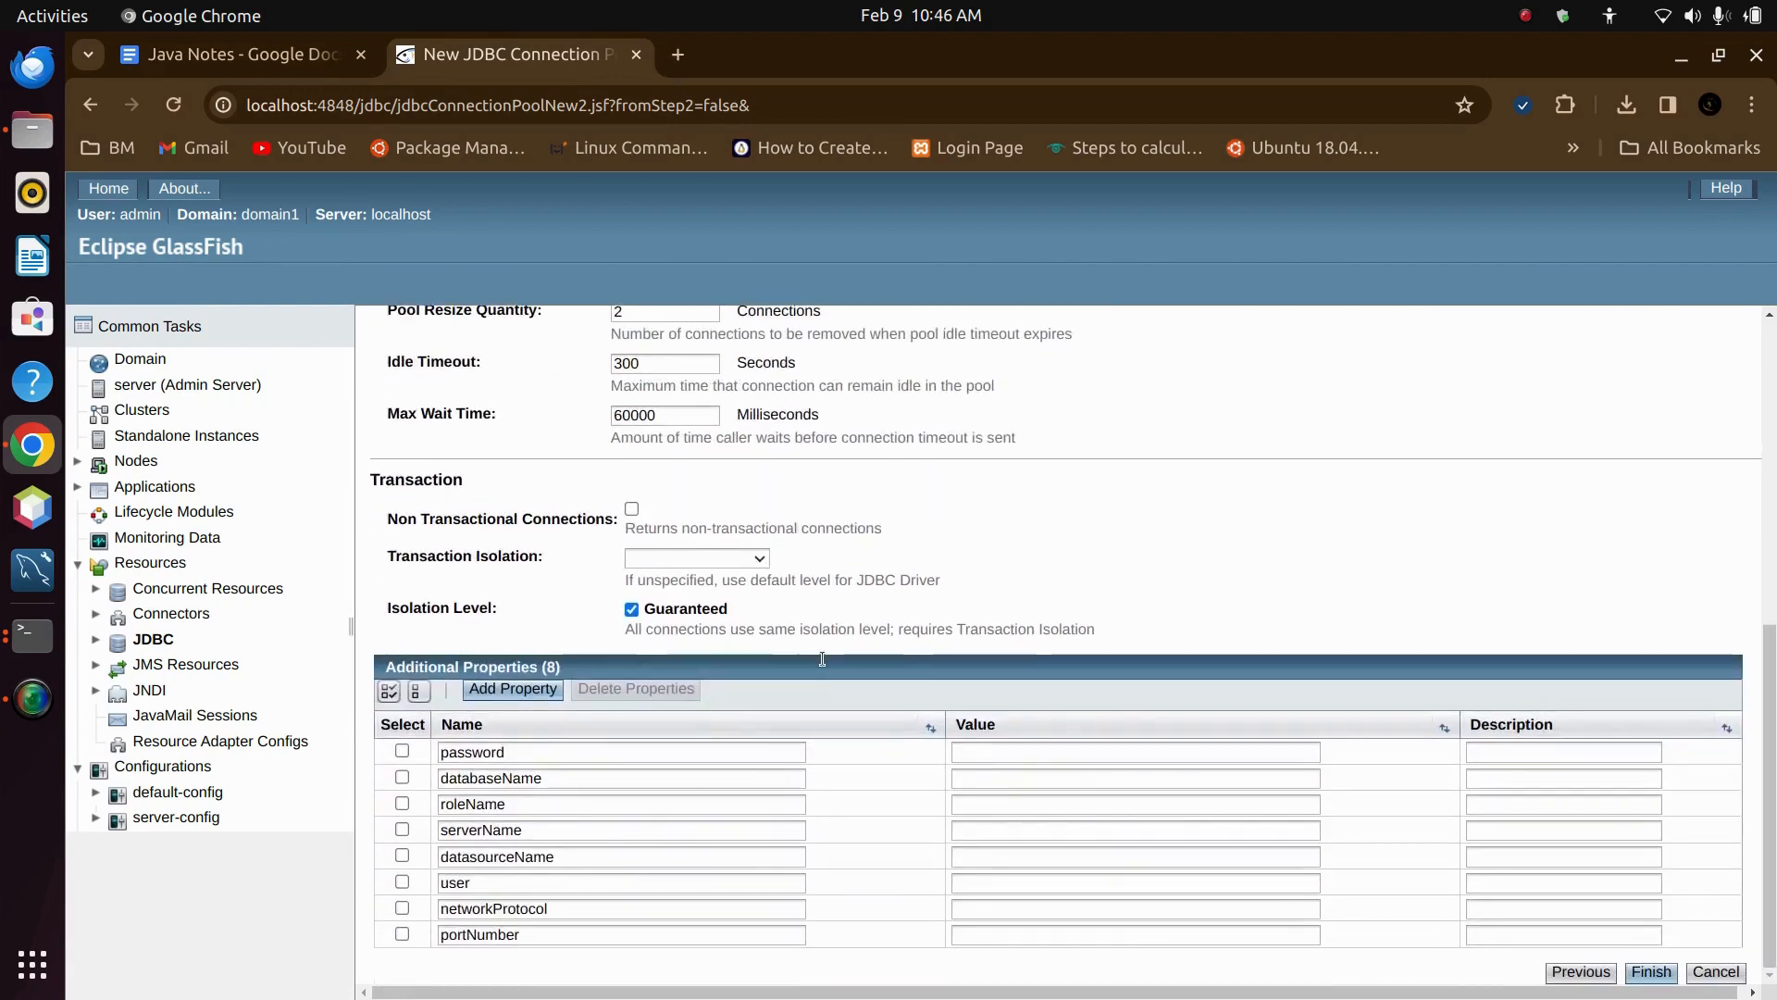
- Enter the database password in the additional properties and set databaseName to FitnessTracker
scroll(876, 621, "up", 5)
scroll(876, 621, "up", 1)
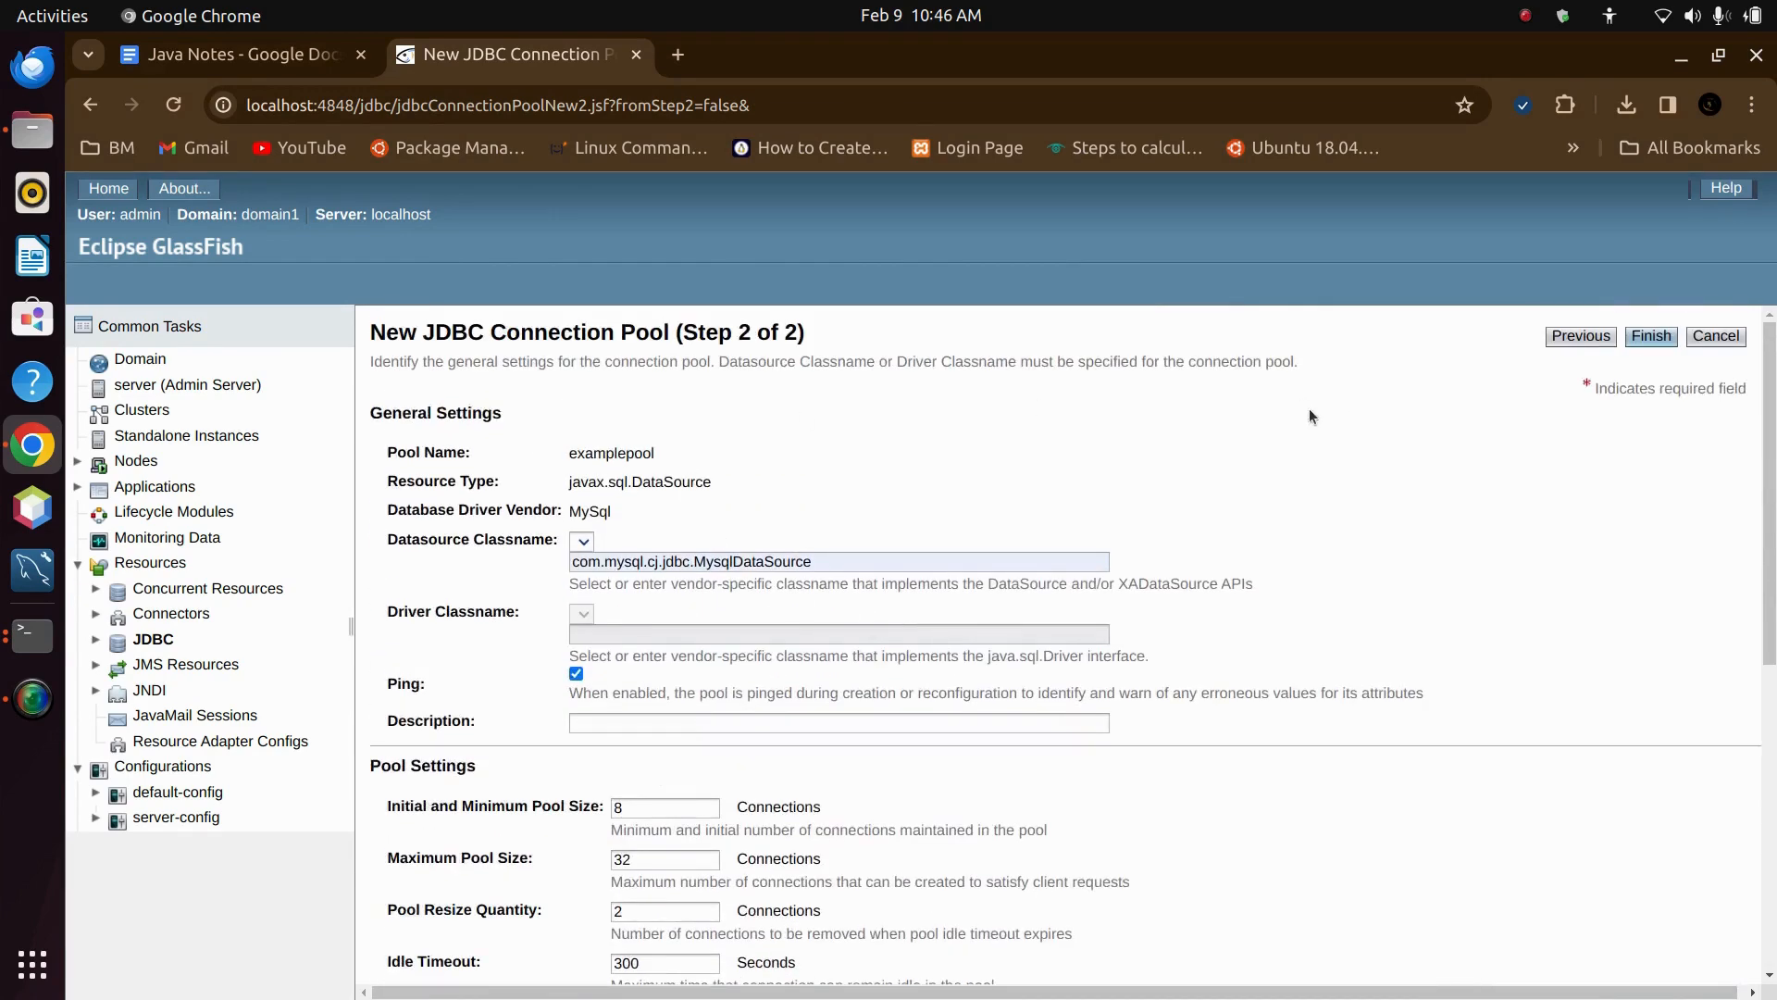
scroll(899, 681, "down", 6)
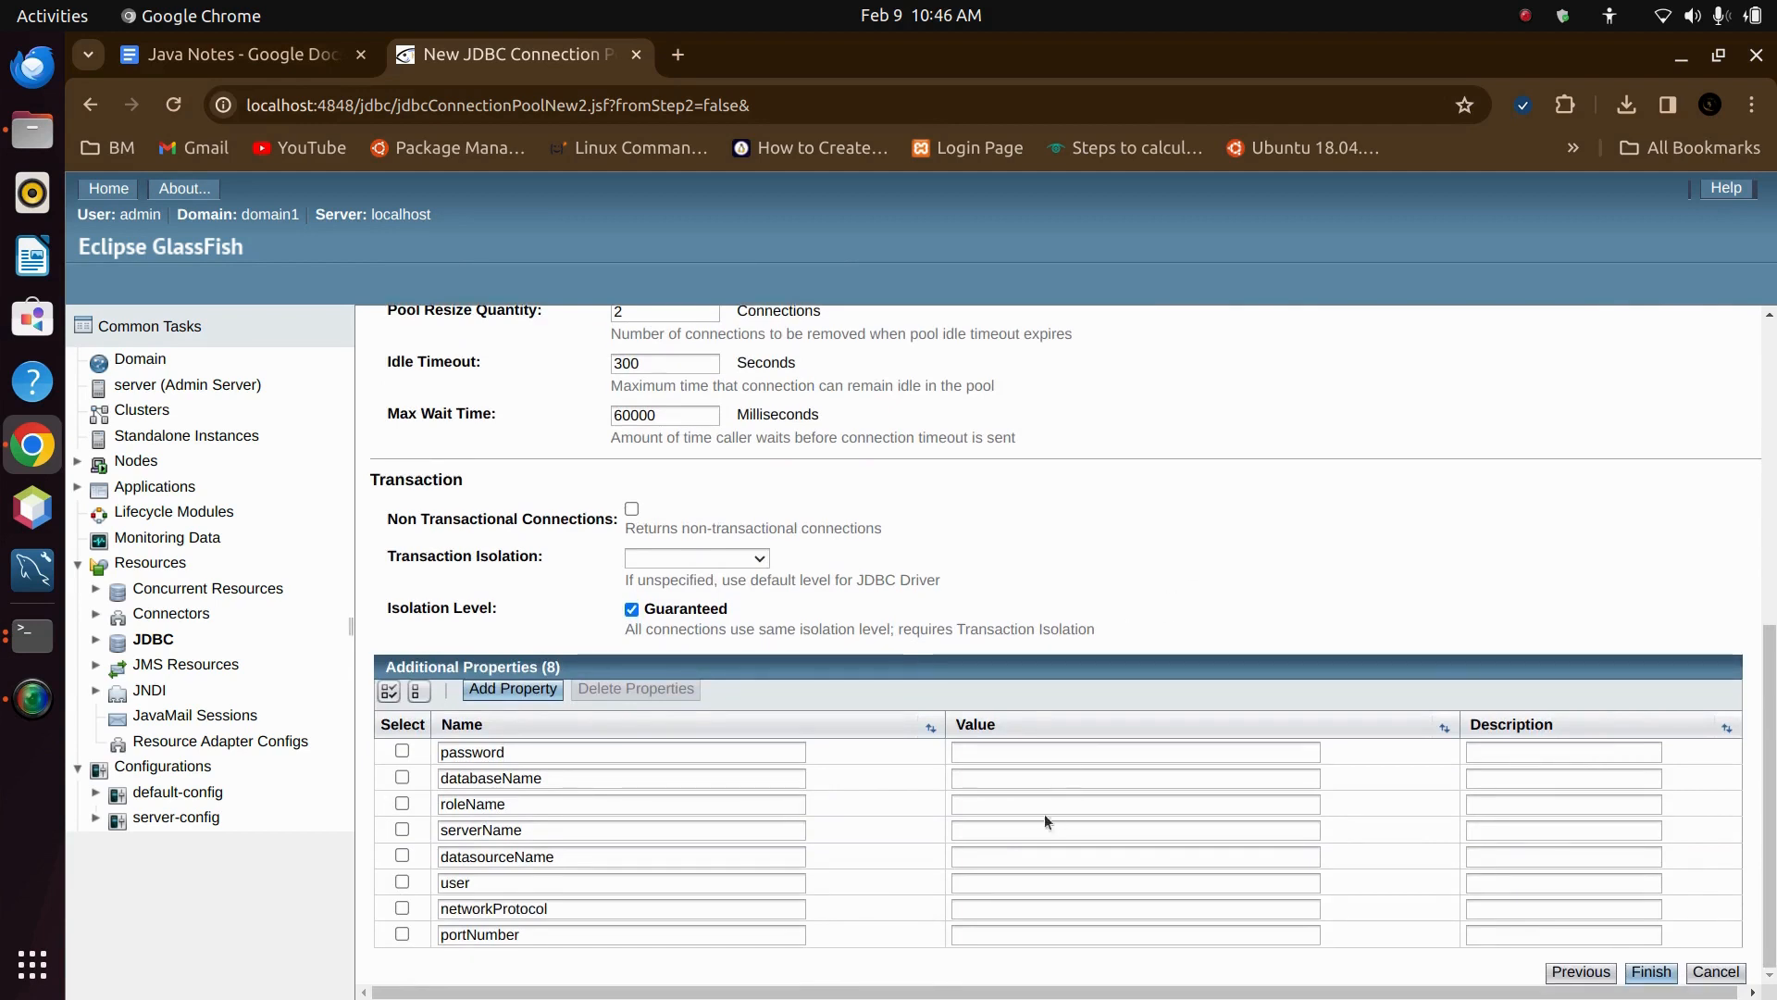
left_click(986, 752)
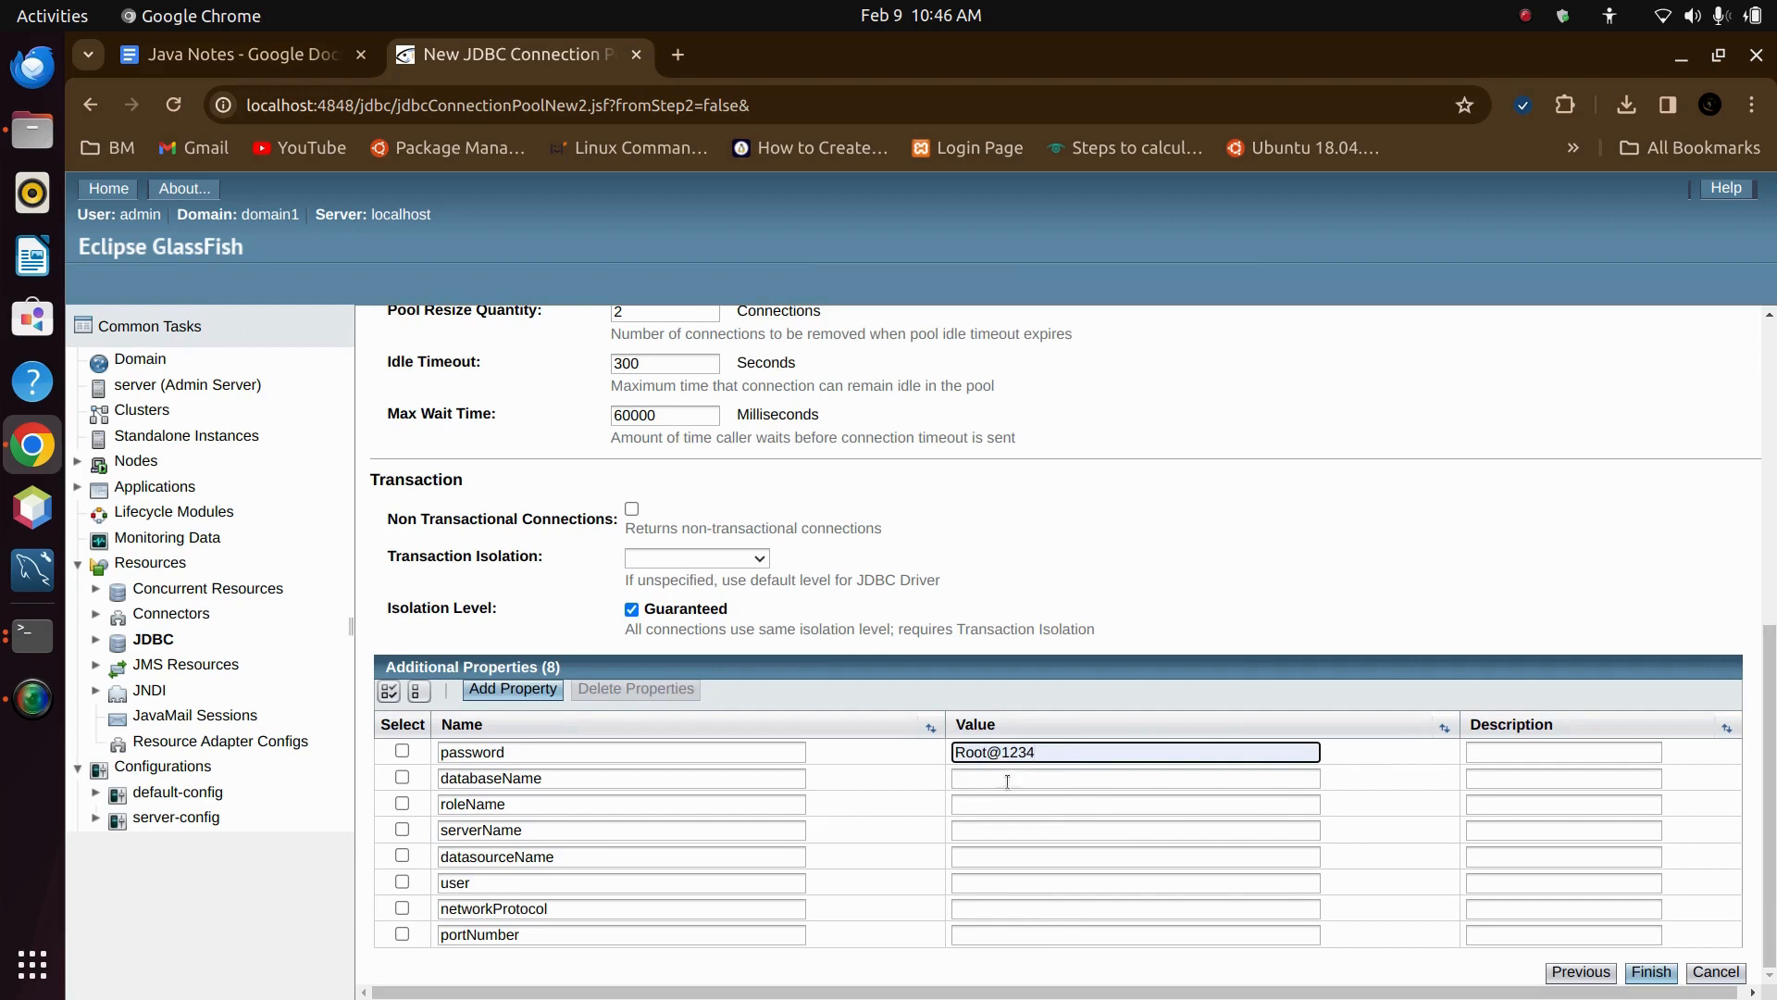
left_click(1007, 782)
left_click(1147, 831)
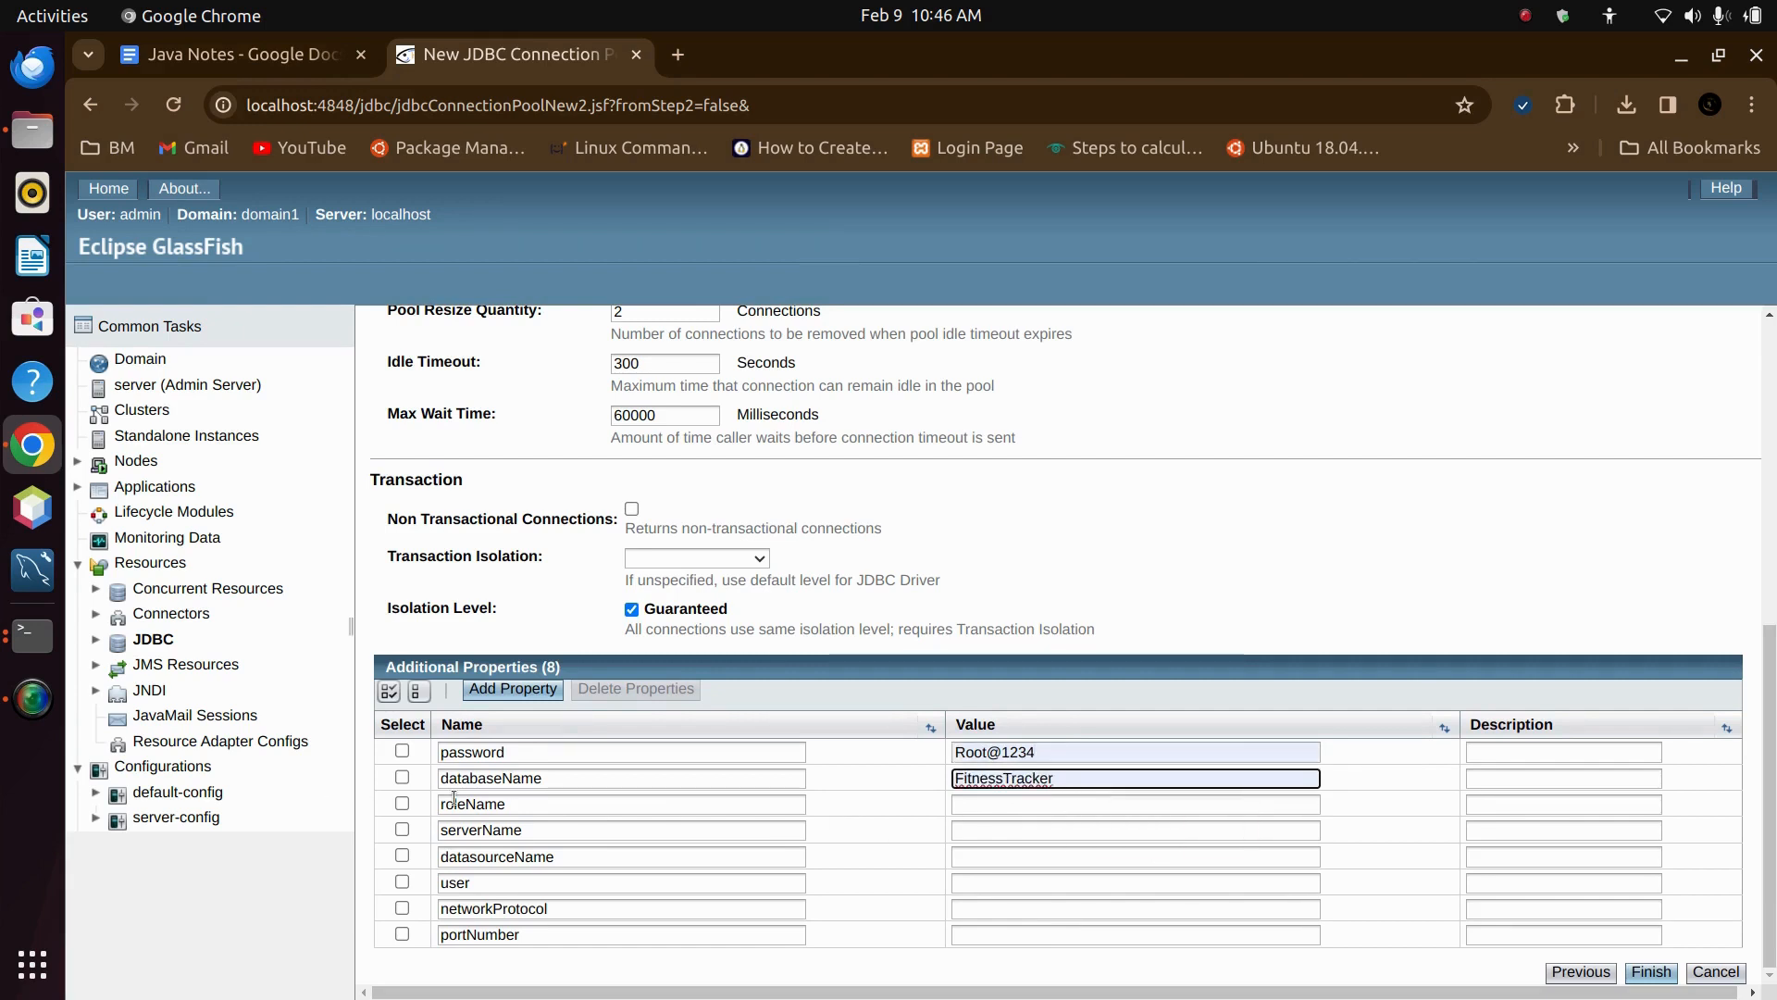
- Replace the roleName property's name with the line "driverClass: com.mysql.cj.jdbc.Driver" copied from the Java Notes document
double_click(485, 804)
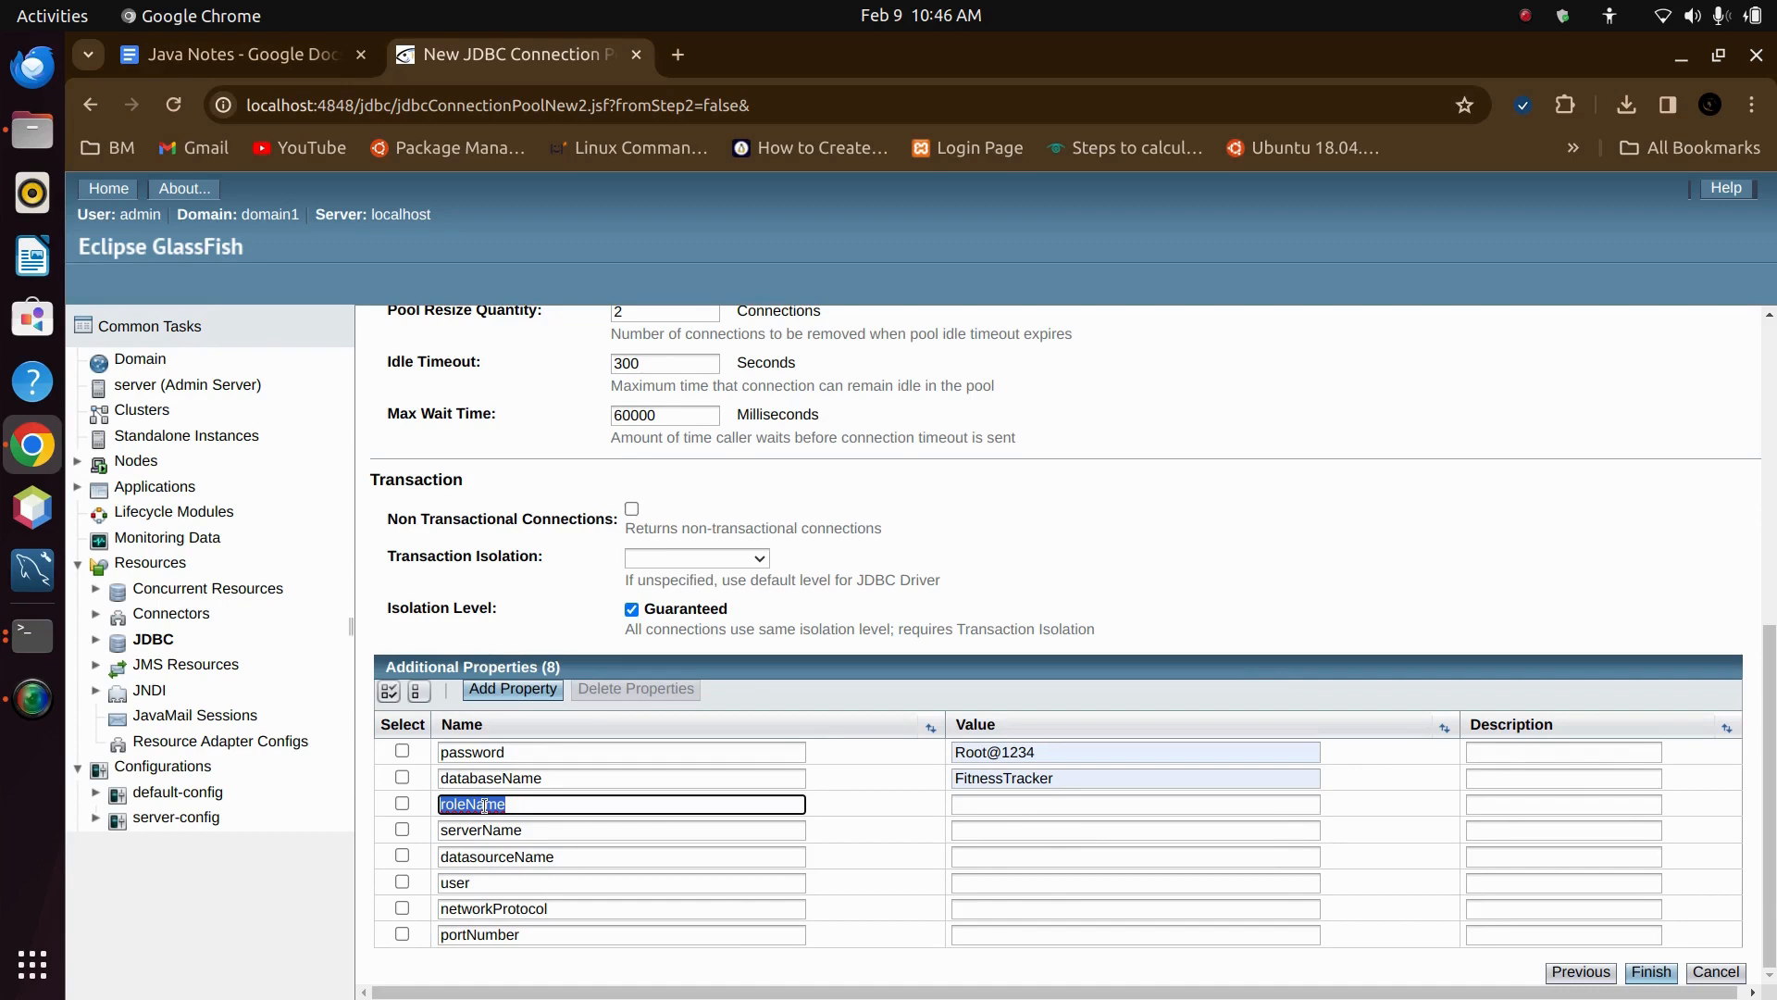
key("alt+Tab")
key("alt+Tab")
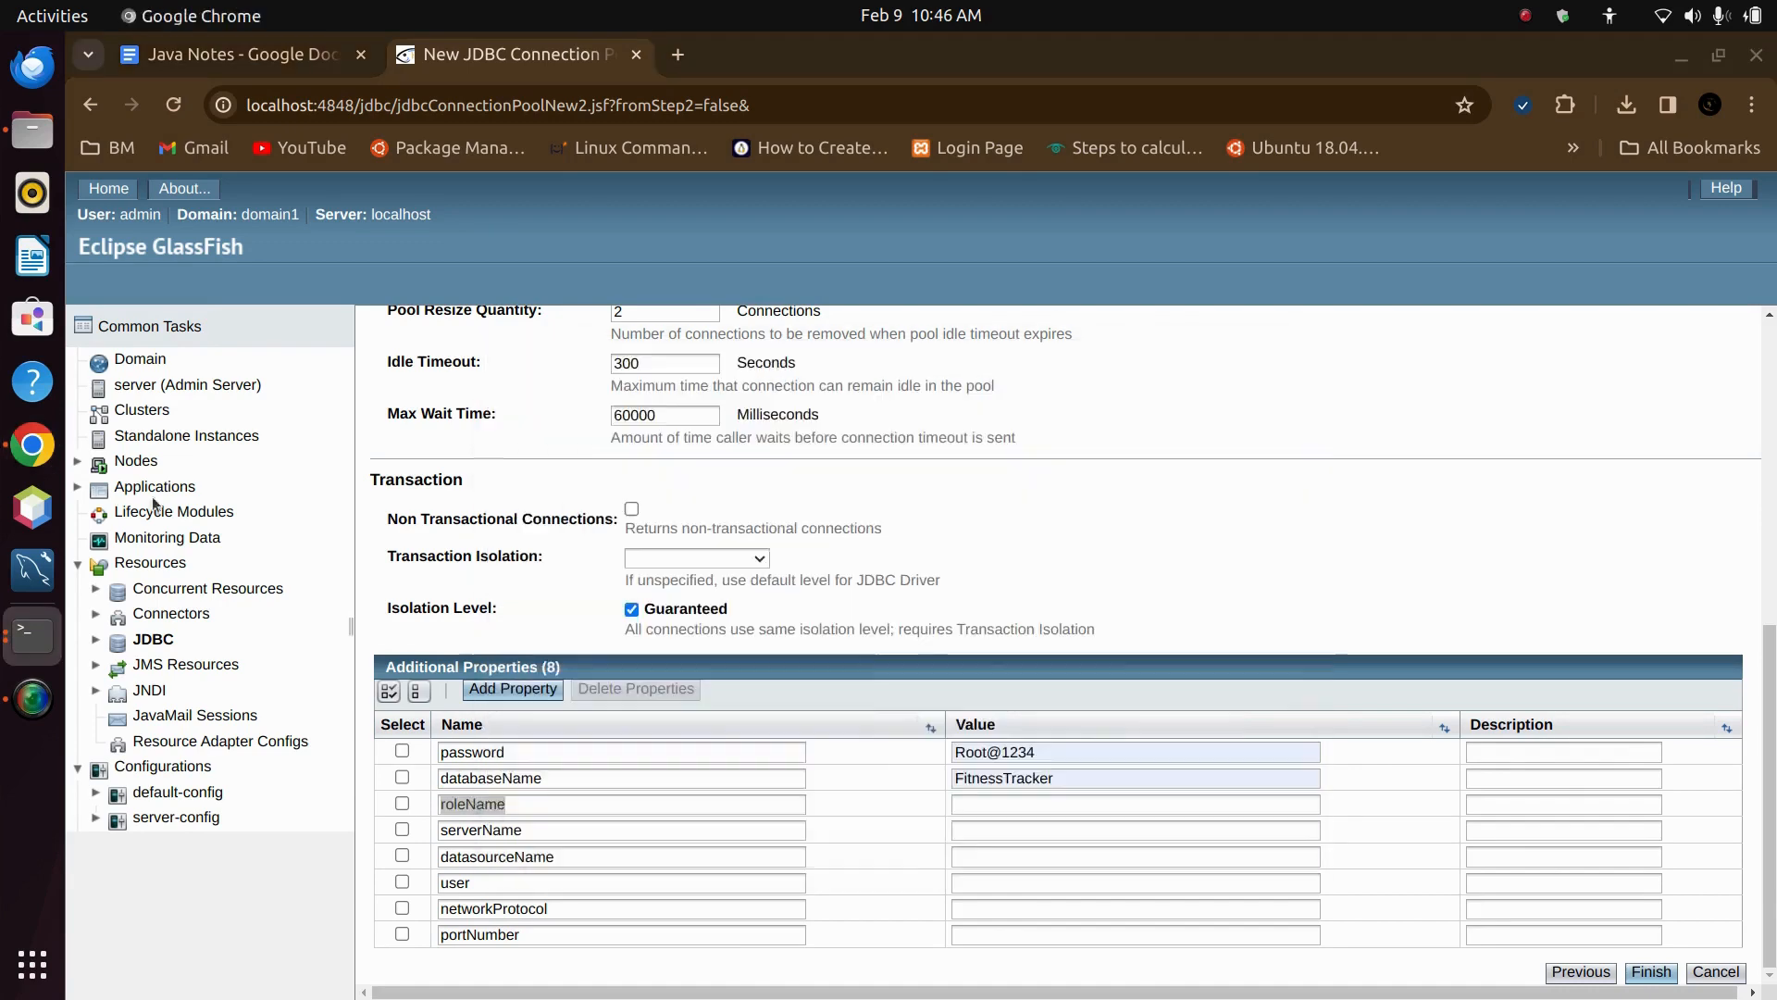
left_click(241, 50)
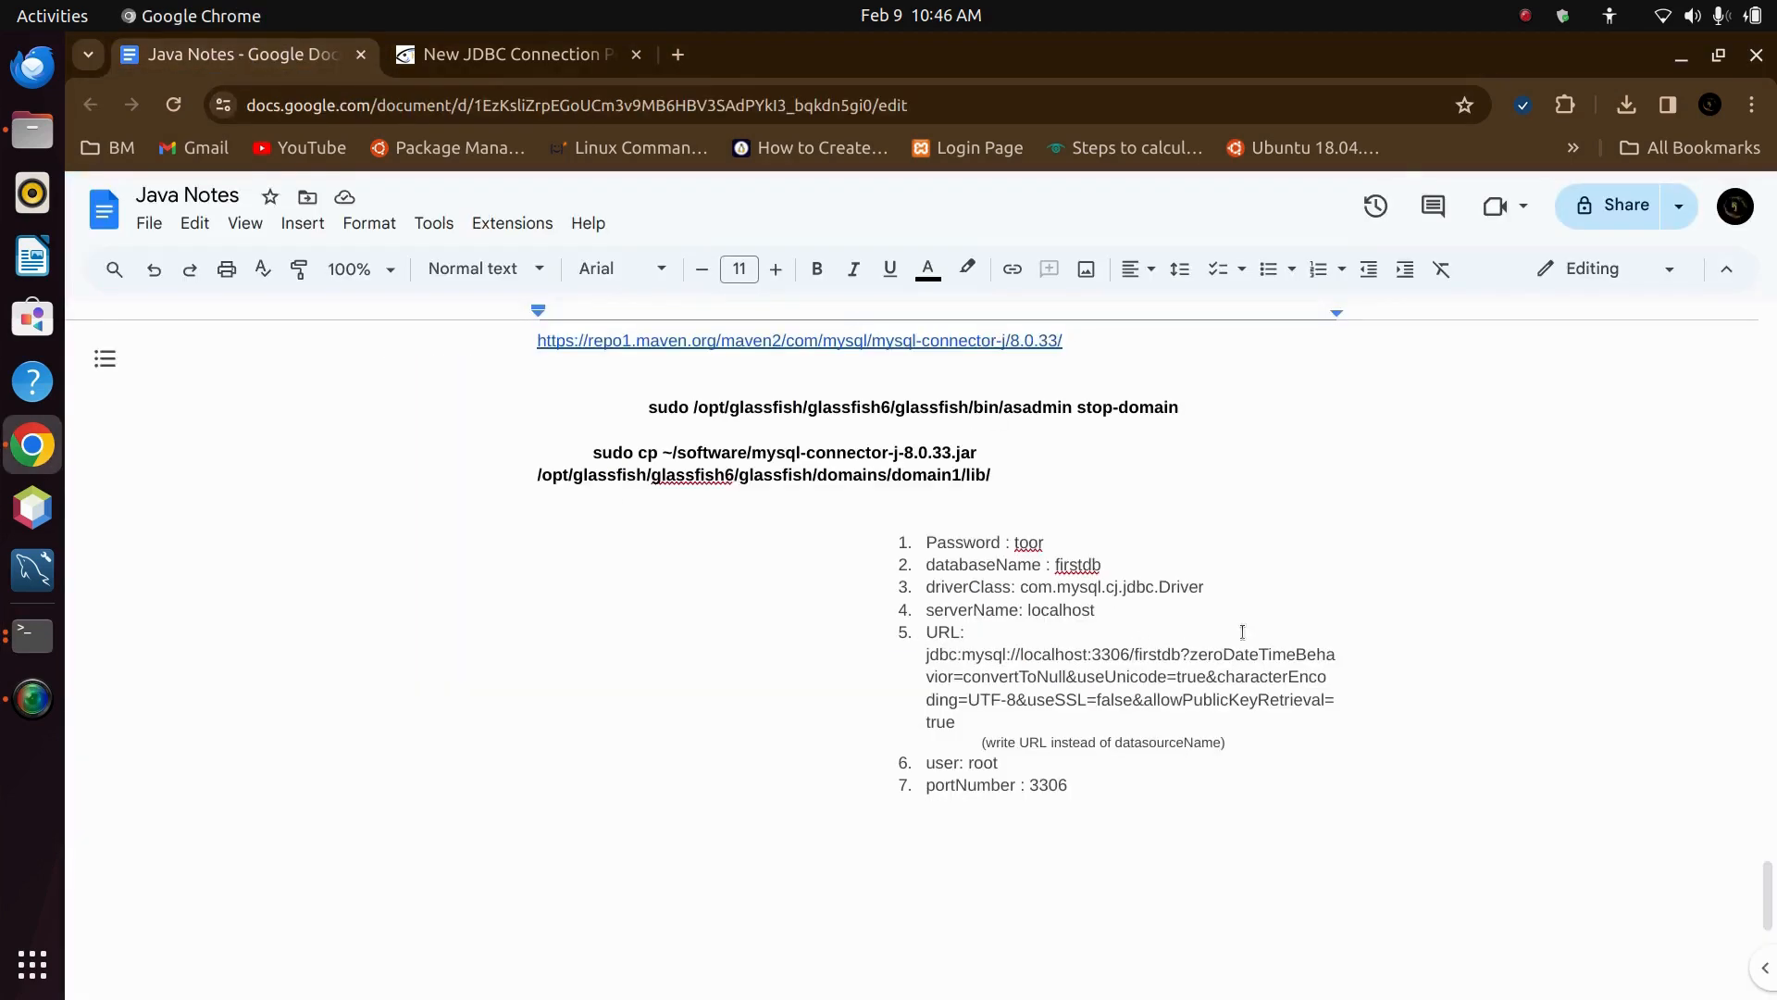
left_click_drag(925, 567, 1209, 581)
key("ctrl+c")
left_click(942, 585)
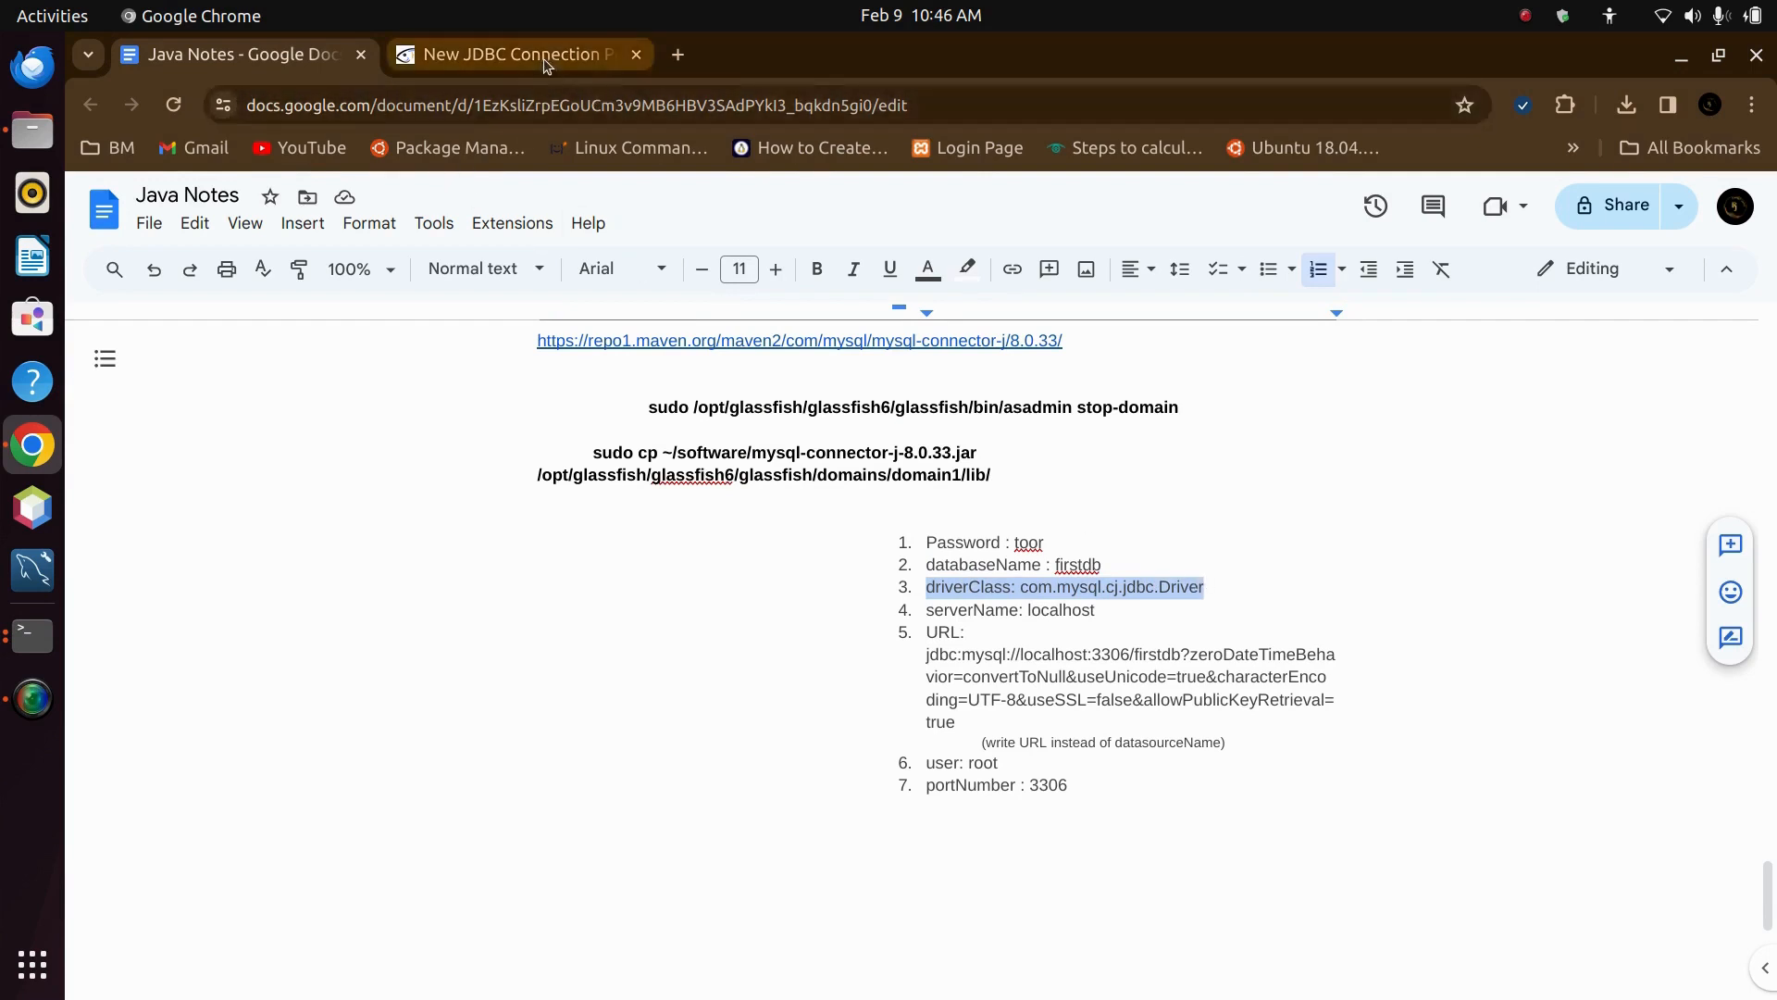
left_click(518, 53)
key("ctrl+v")
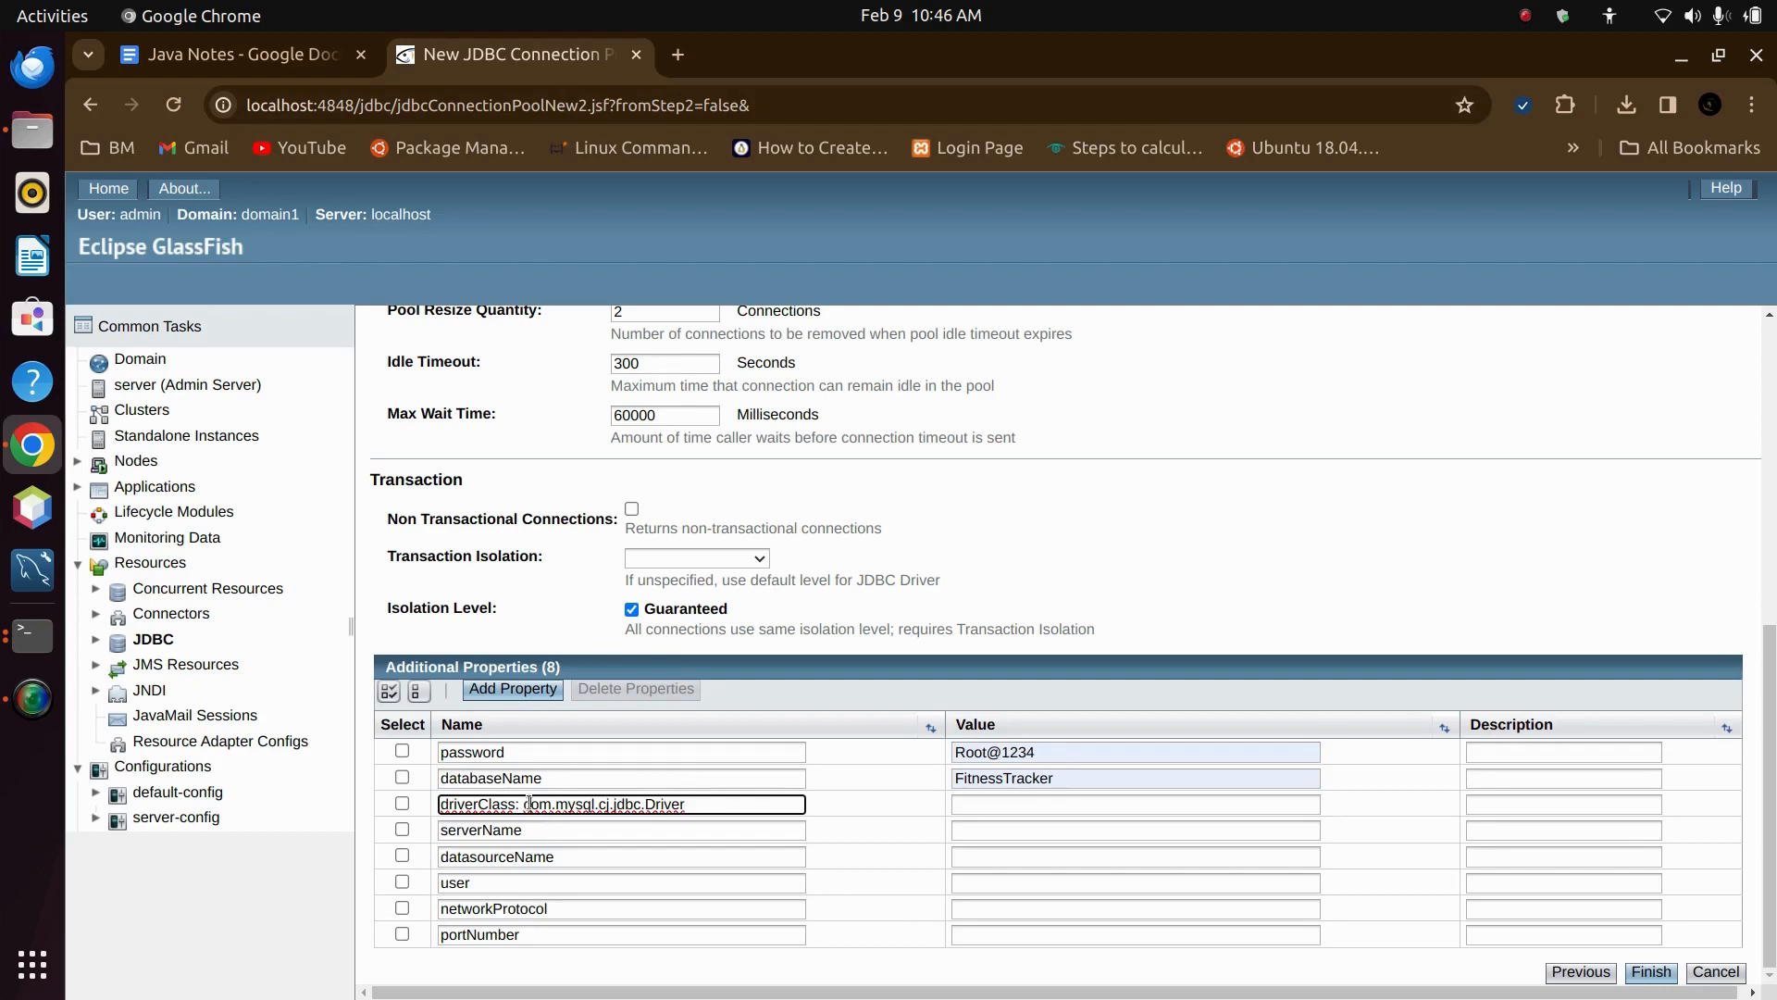
- Move com.mysql.cj.jdbc.Driver out of the property's name into its value, leaving driverClass as the name without the colon
triple_click(528, 803)
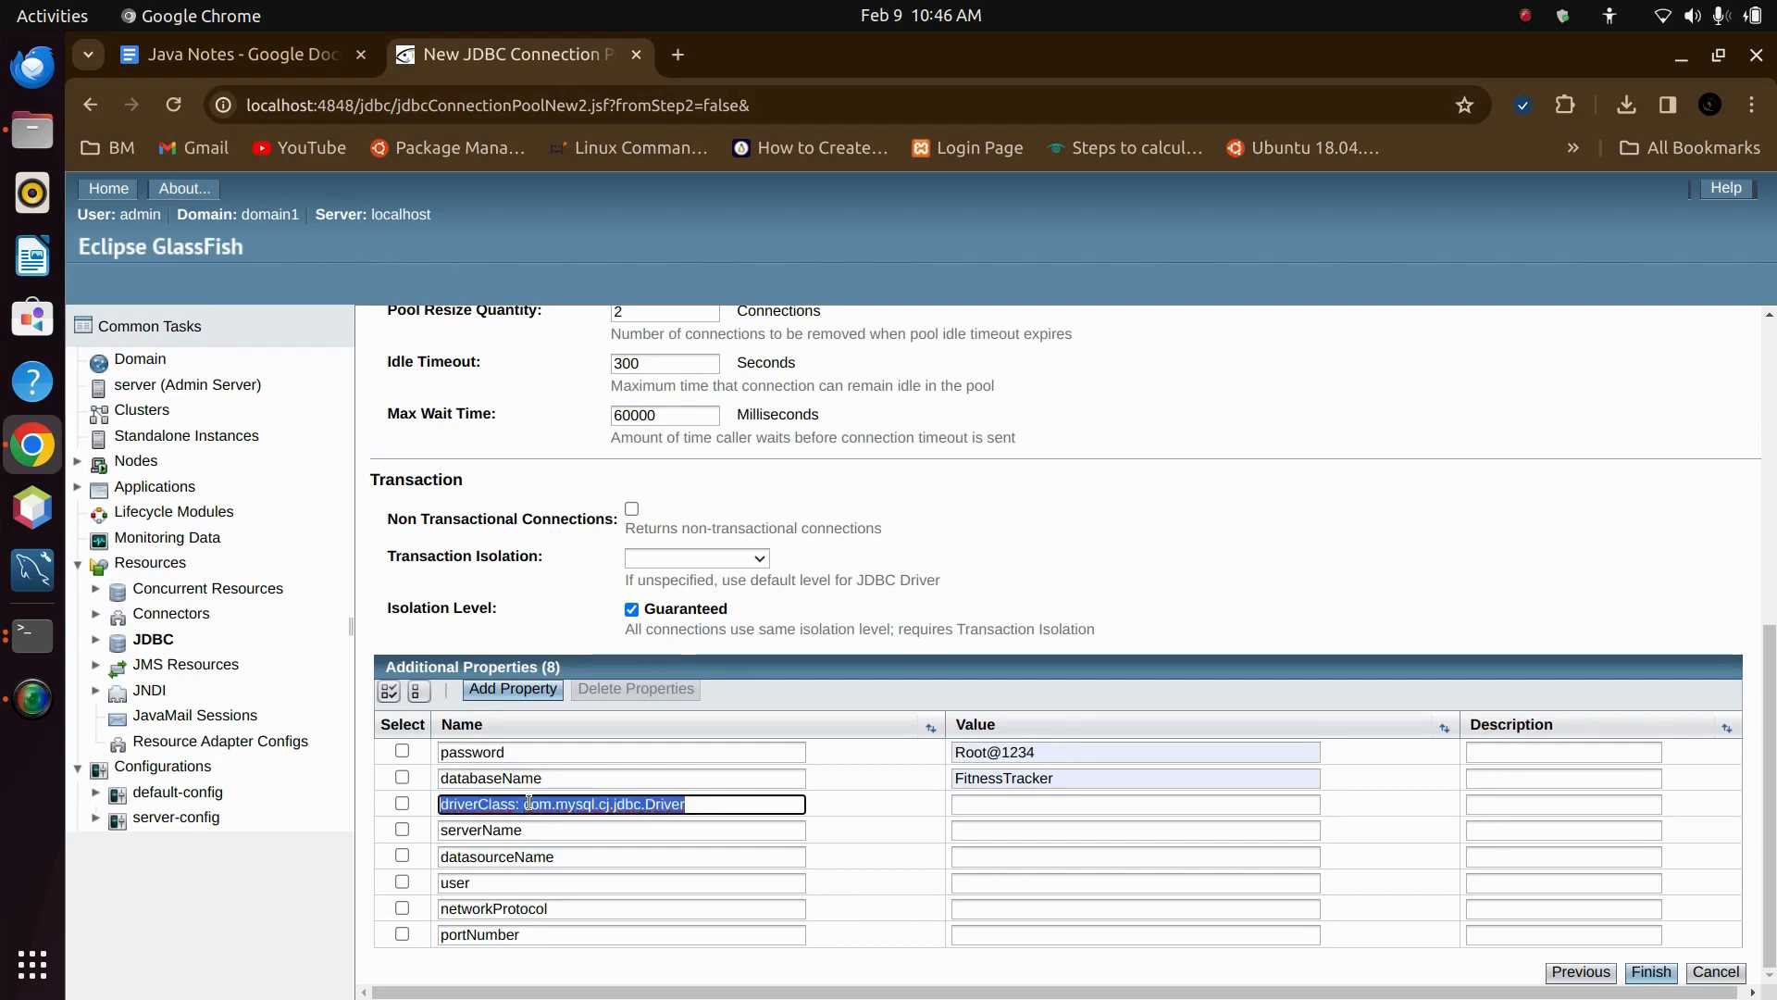
left_click(529, 804)
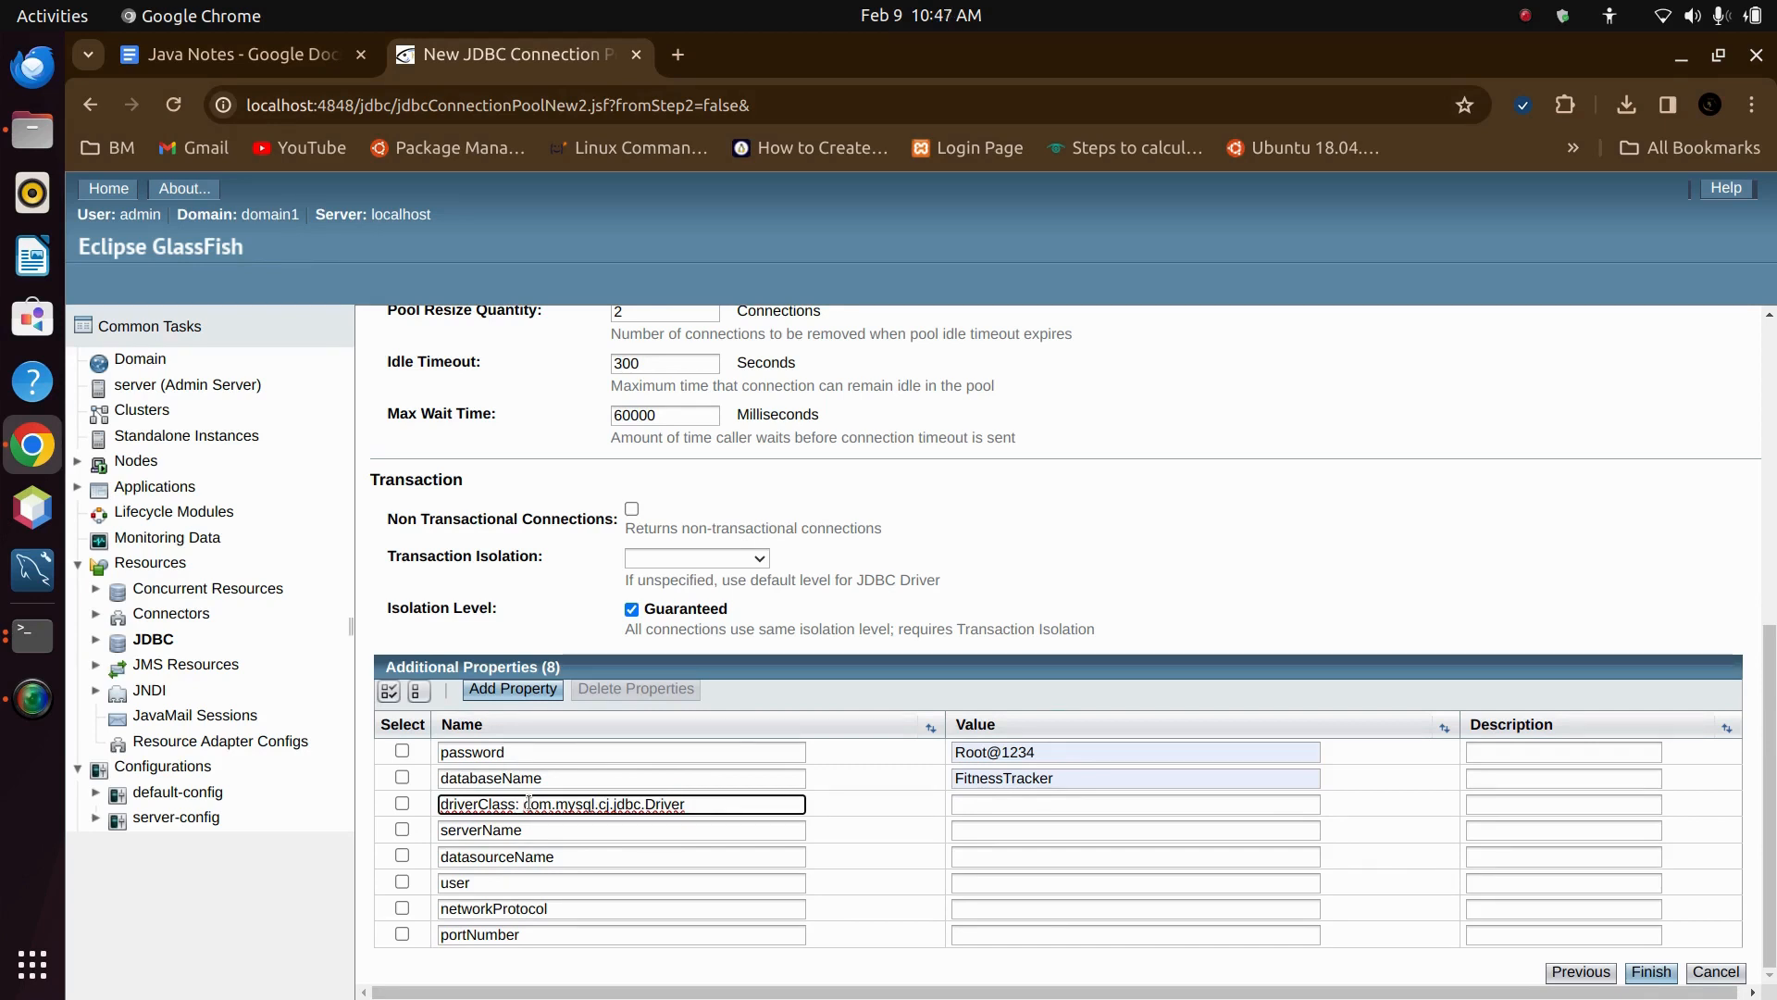
key("shift+Right")
key("shift+Right")
key("shift+Right")
key("shift+Right")
key("shift+Right")
key("shift+Right")
key("shift+Right")
key("shift+Right")
key("shift+Right")
key("shift+Right")
key("shift+Right")
key("shift+Right")
key("shift+Right")
key("shift+Right")
key("shift+Right")
key("shift+Right")
key("shift+Right")
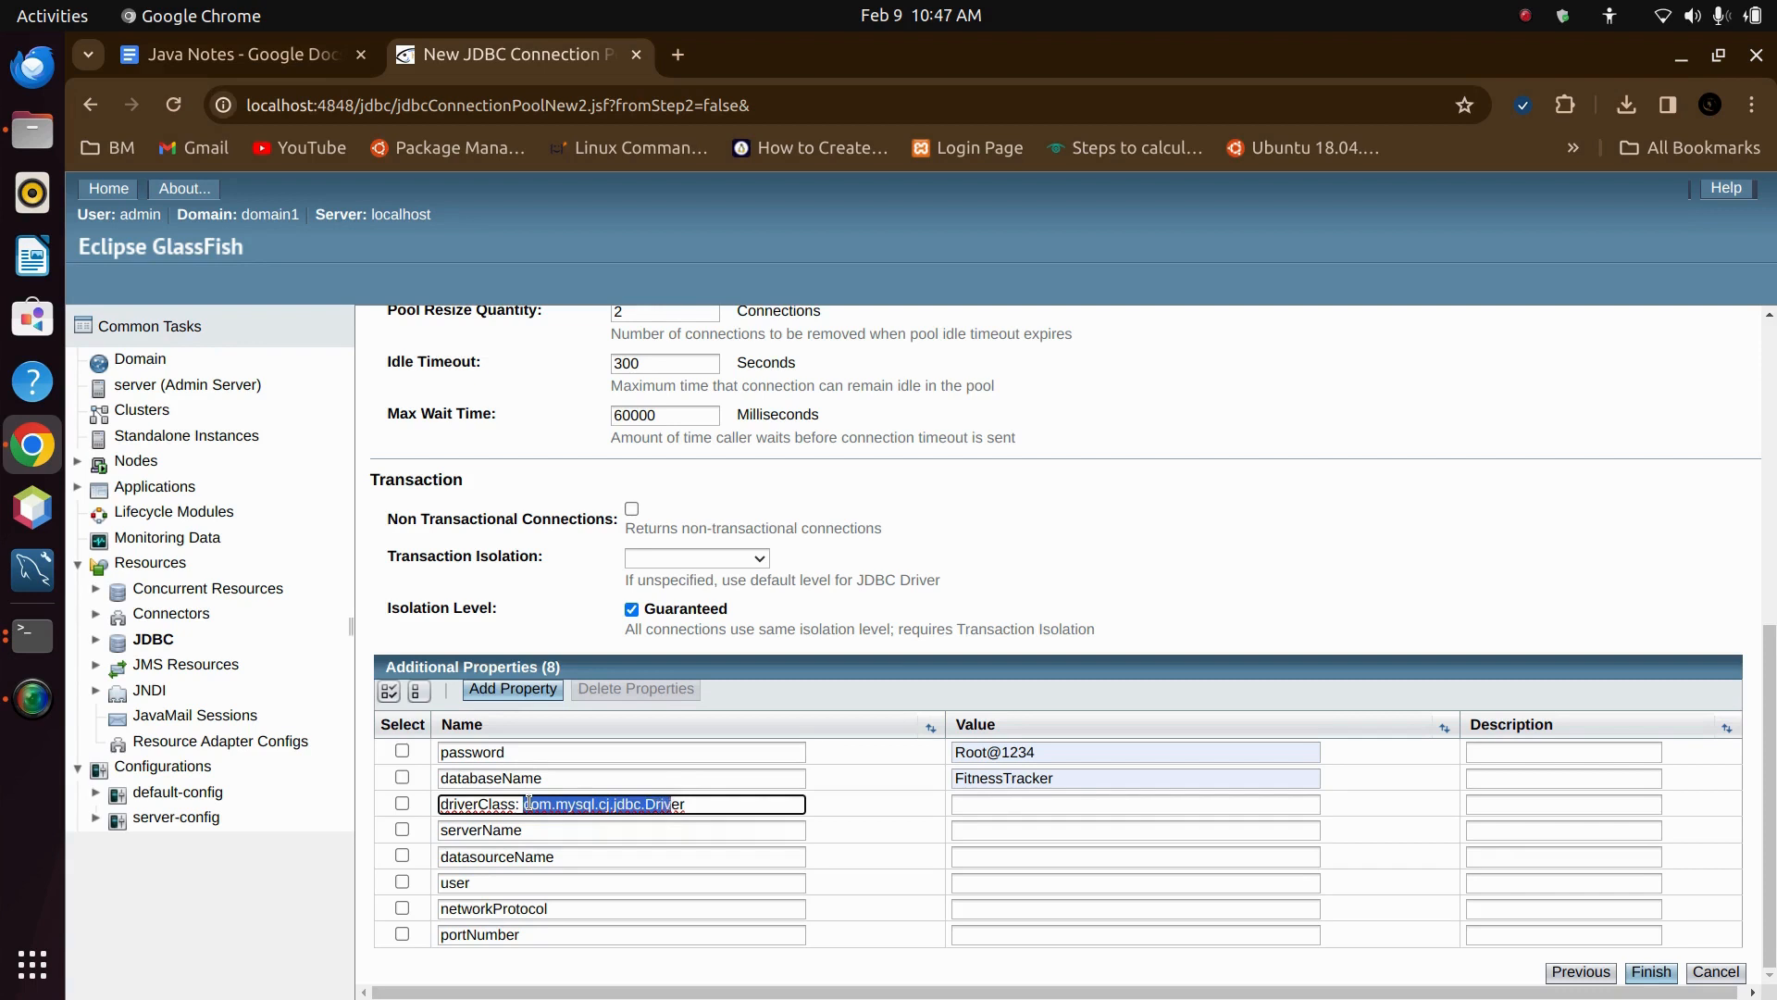
key("shift+Right")
key("shift+Right")
key("ctrl+x")
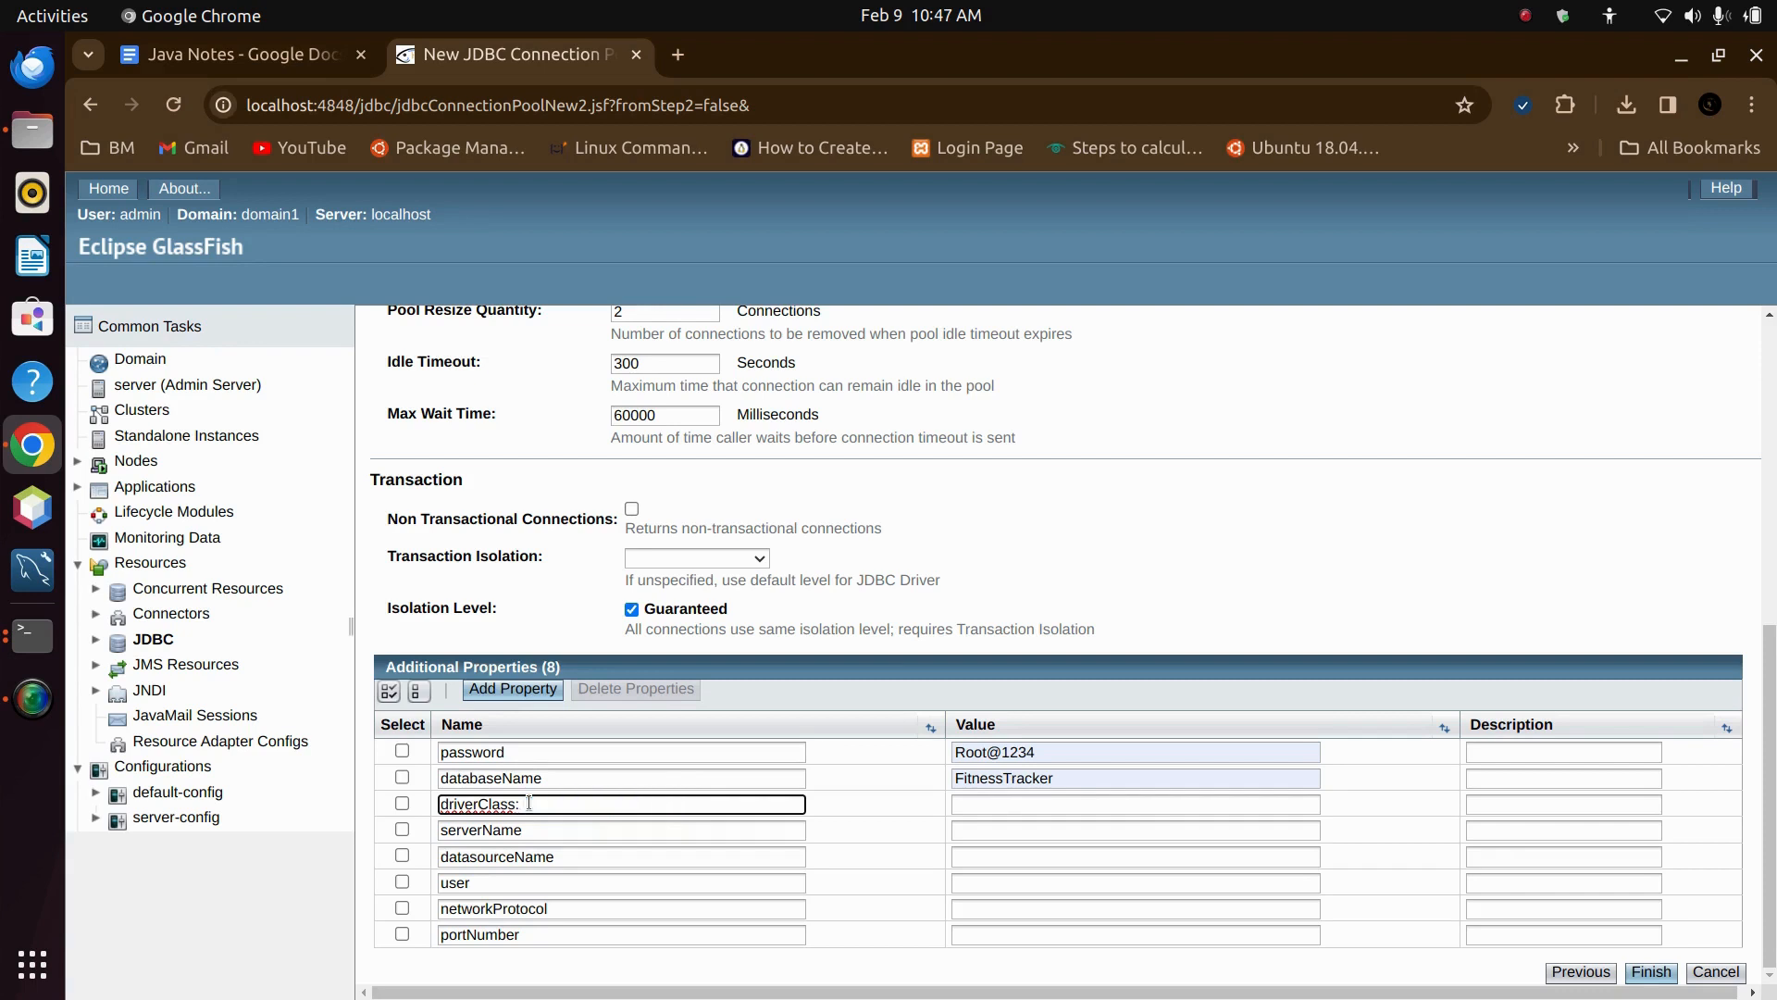
key("BackSpace")
key("BackSpace")
key("Tab")
key("ctrl+v")
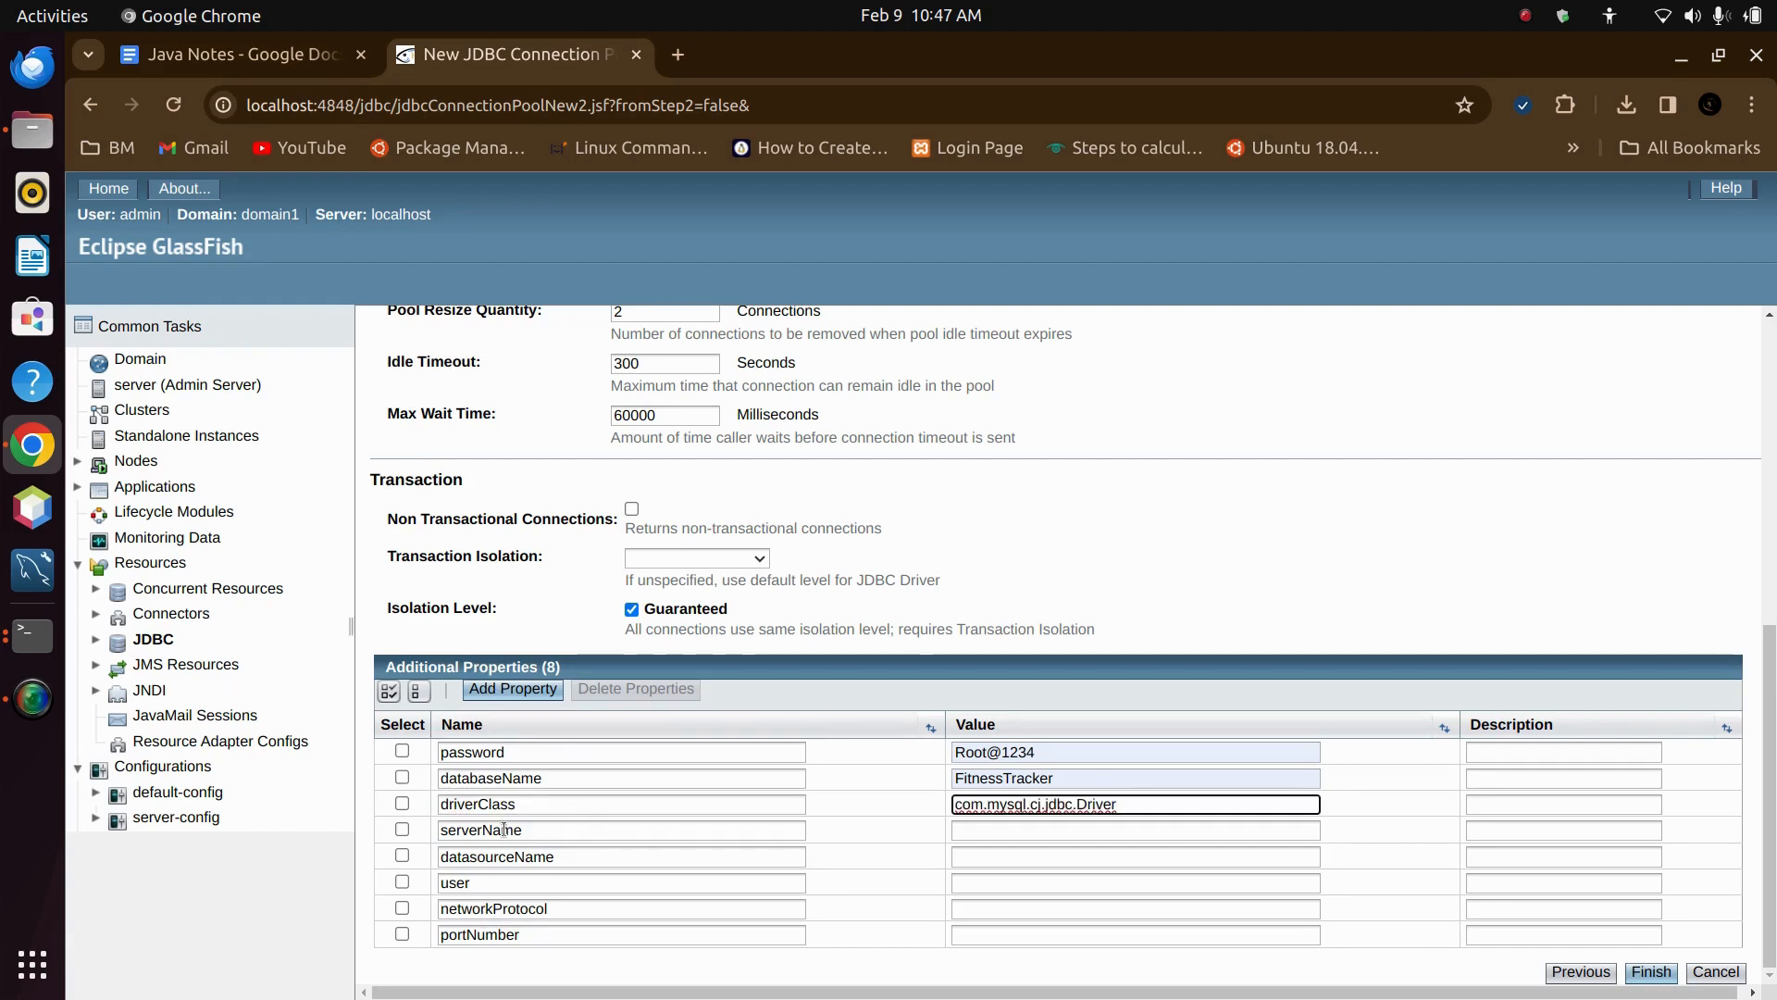
- Set the serverName property to localhost, copied from the Java Notes document
left_click(504, 829)
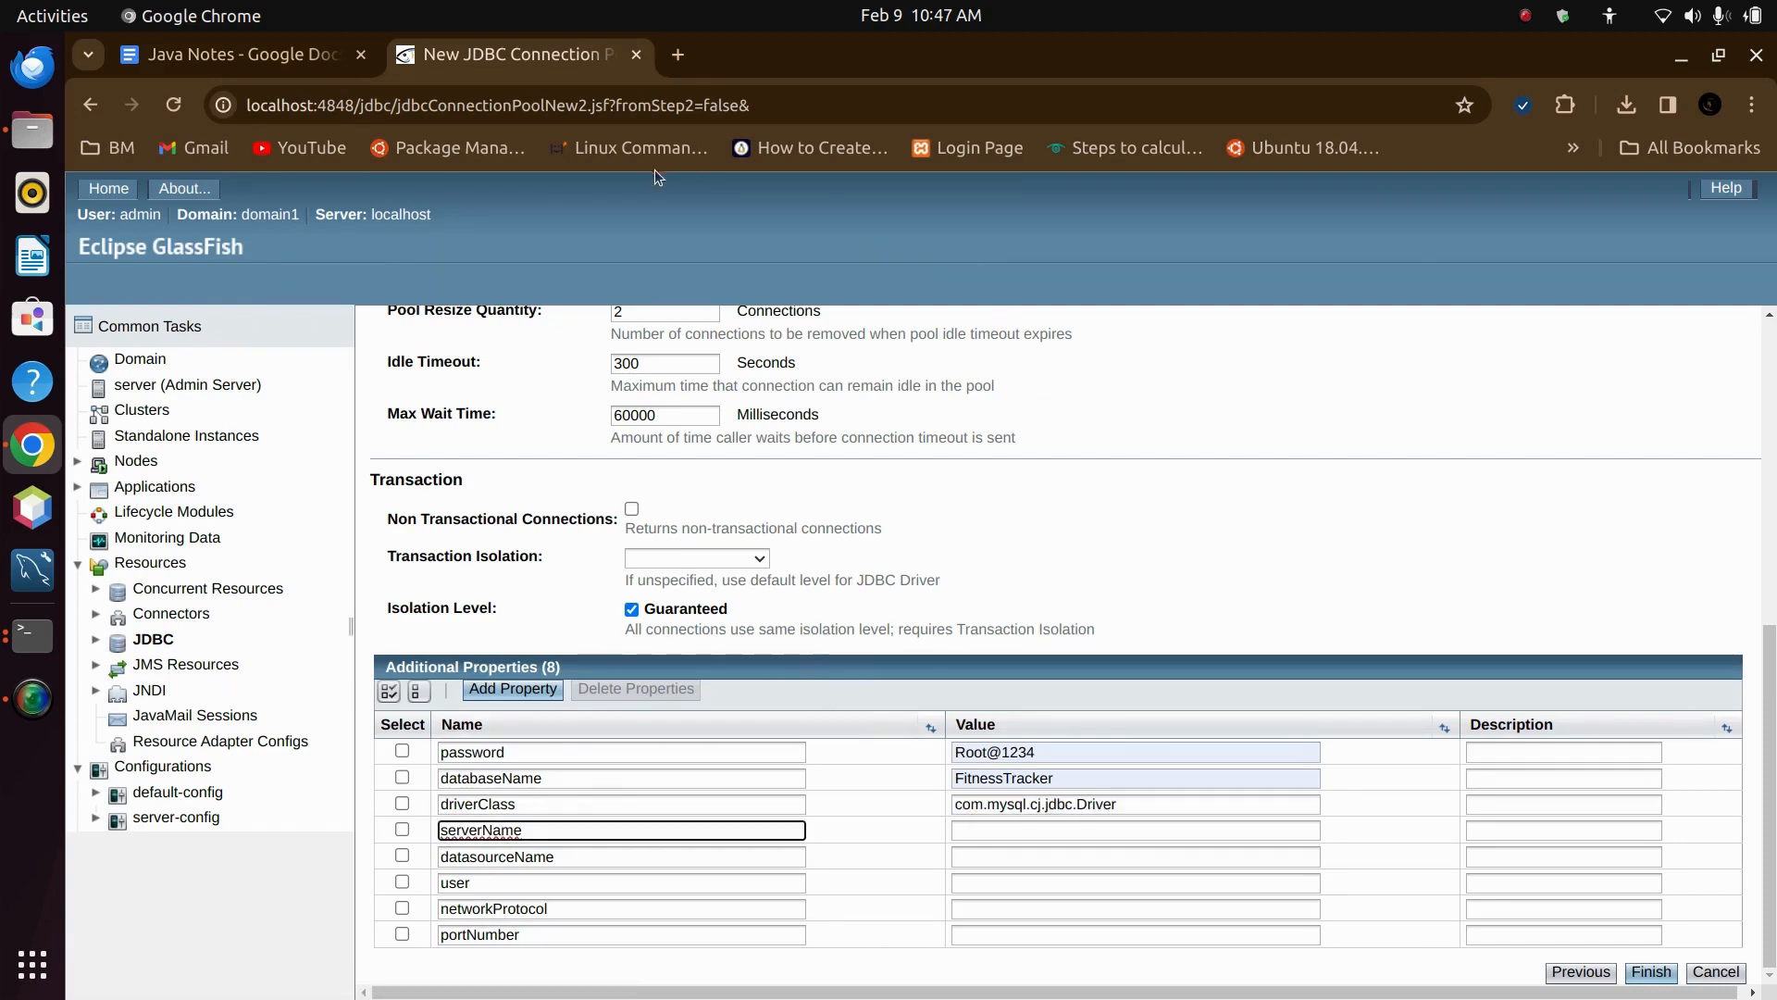
left_click(253, 63)
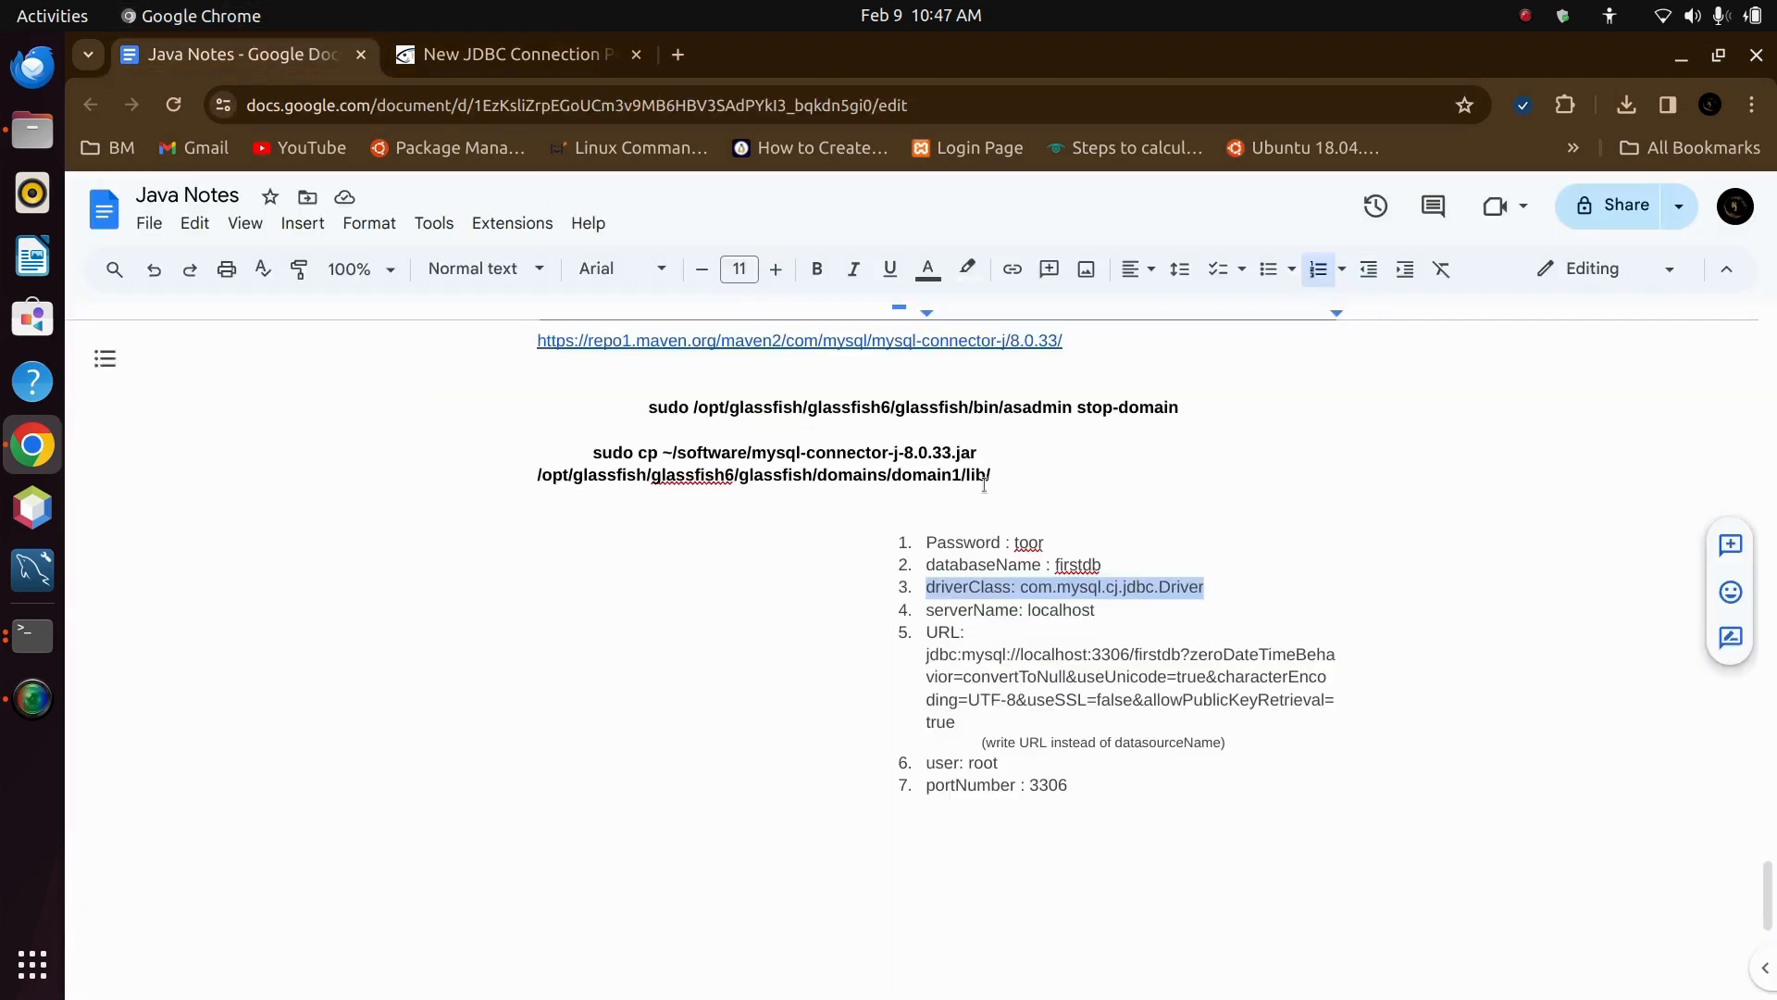
double_click(1039, 613)
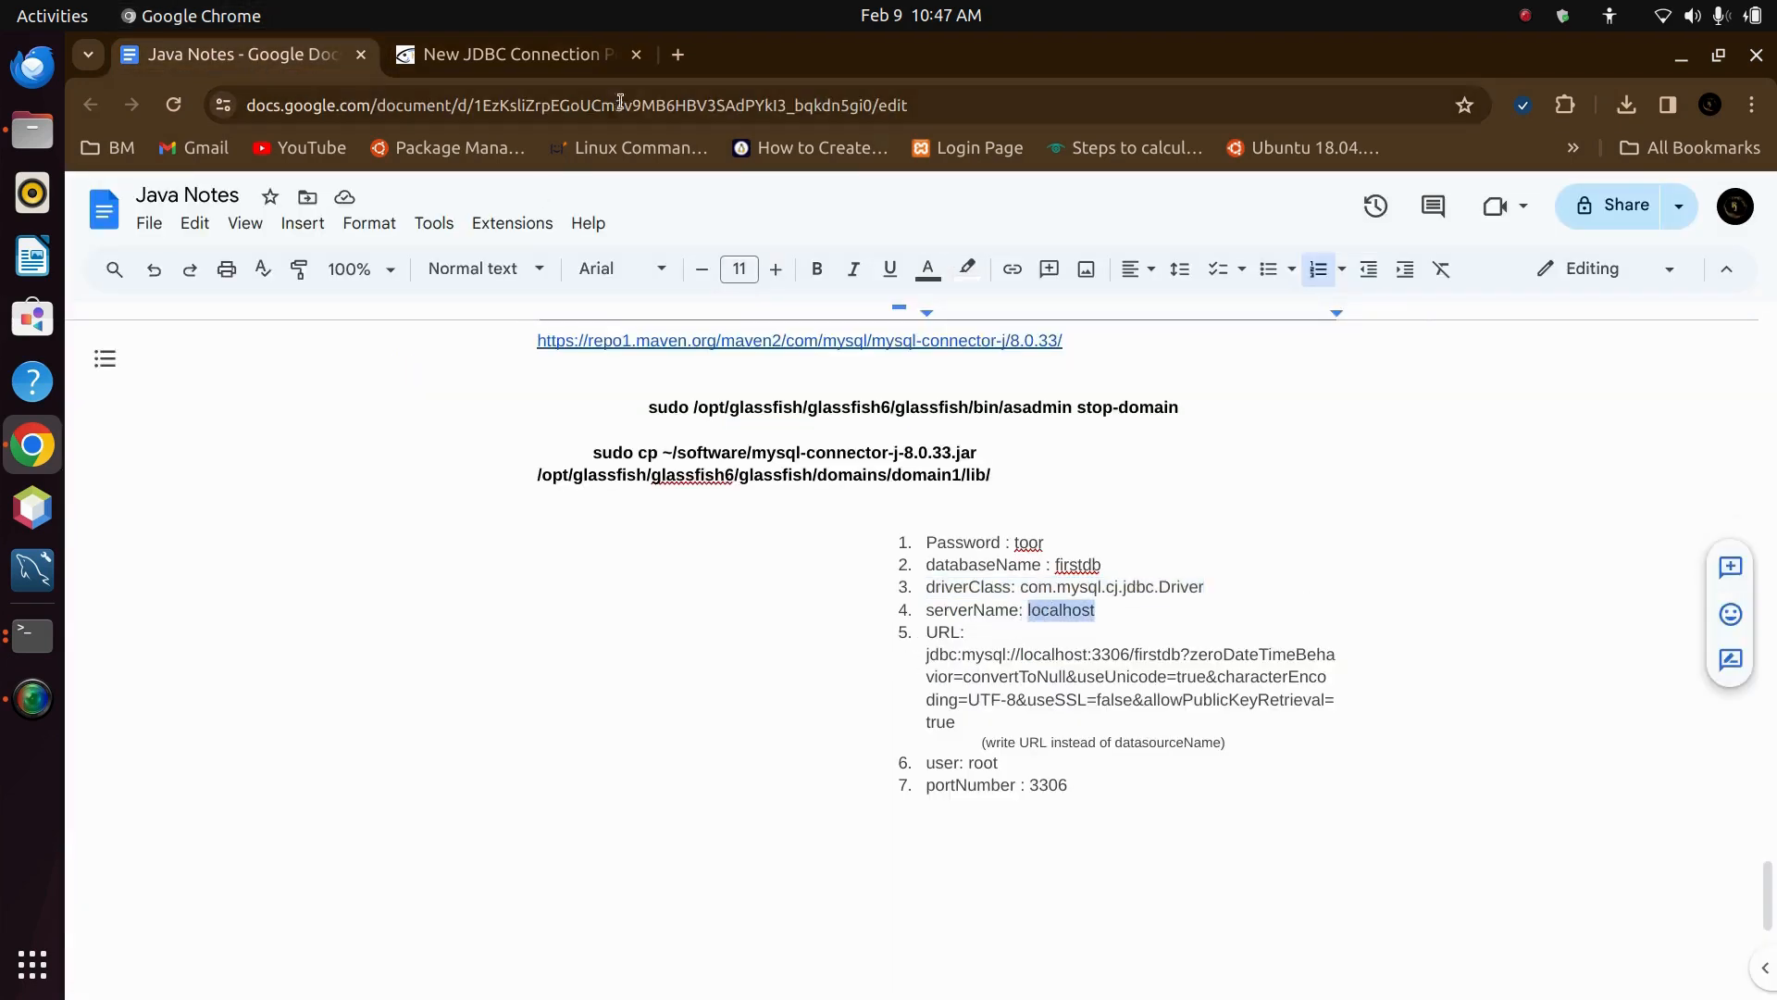
left_click(511, 54)
left_click(989, 830)
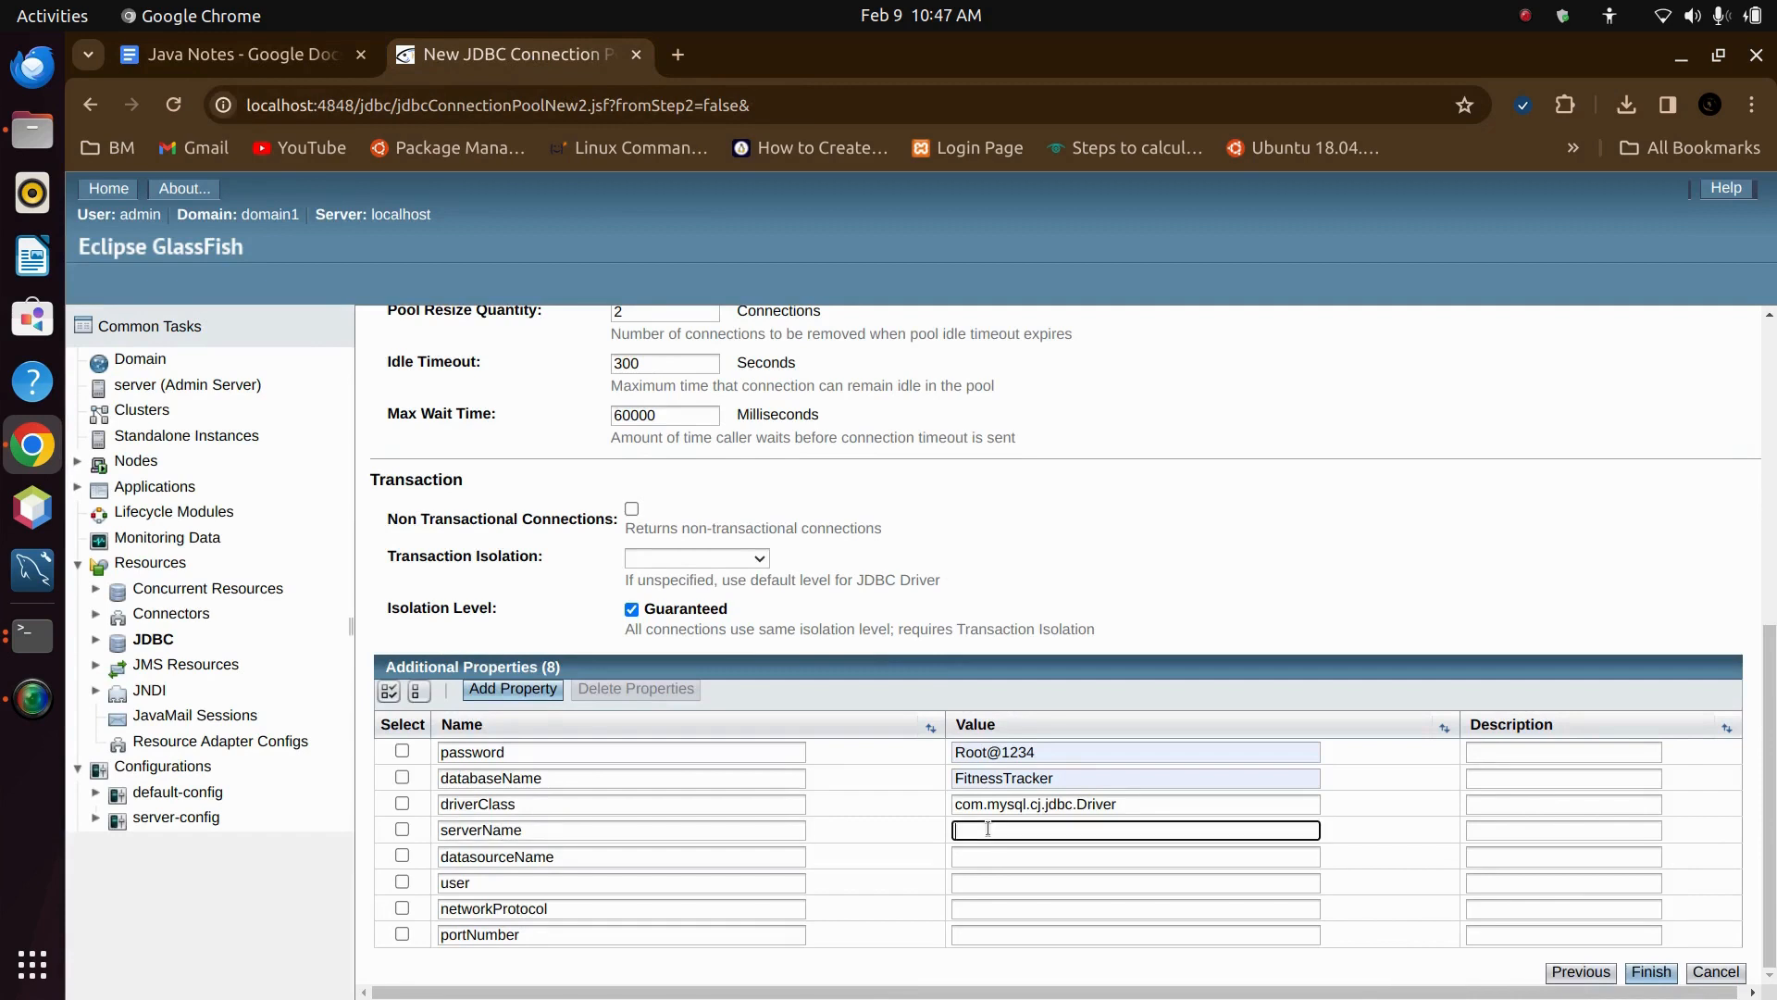
key("ctrl+v")
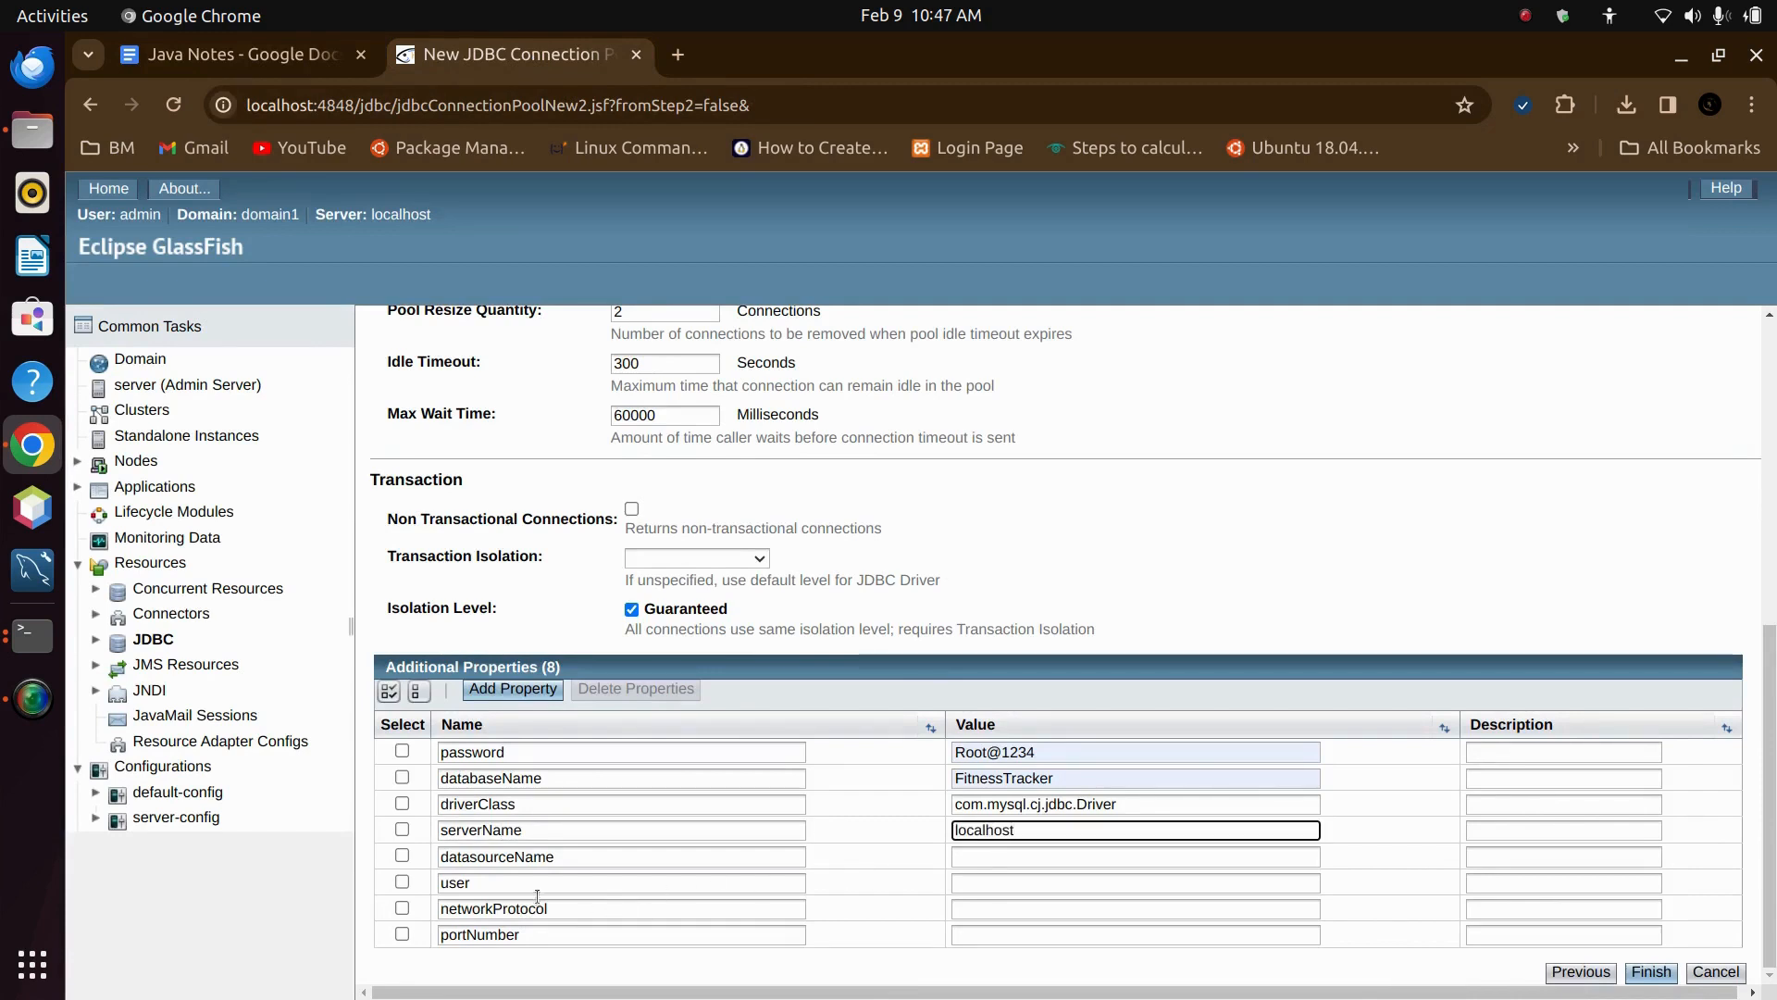
- Rename the datasourceName property to URL, copying the name from the Java Notes document
left_click(280, 50)
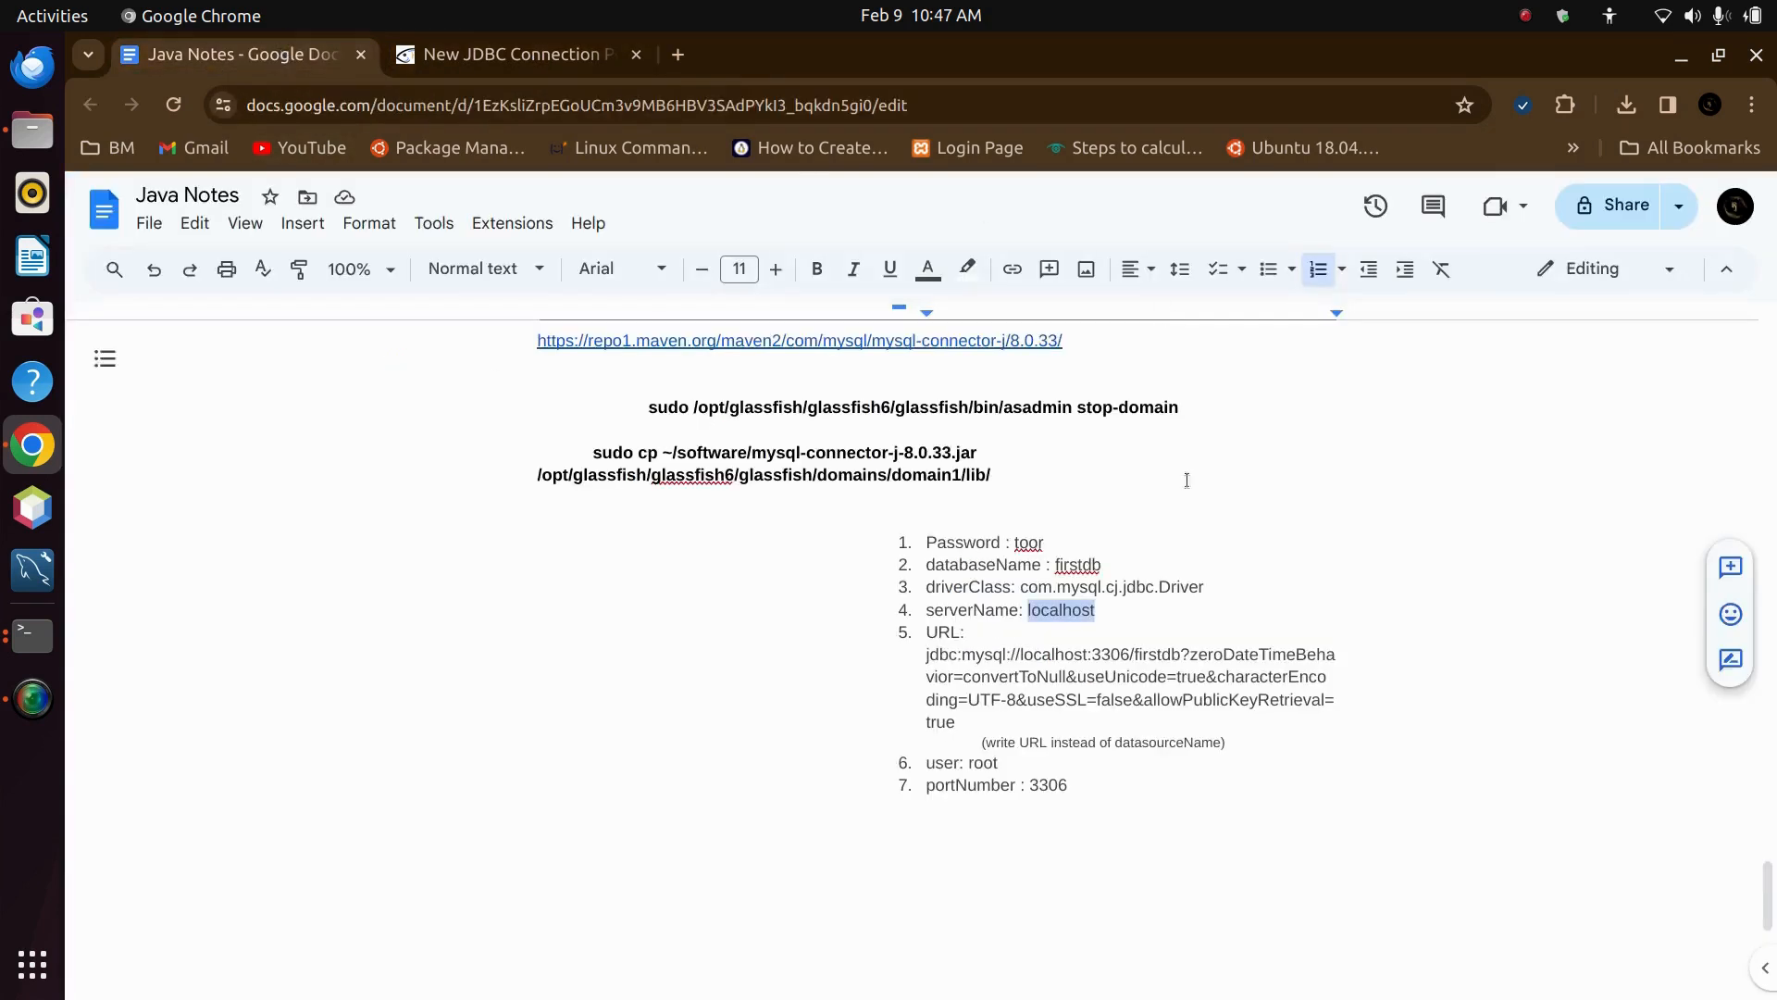
double_click(944, 635)
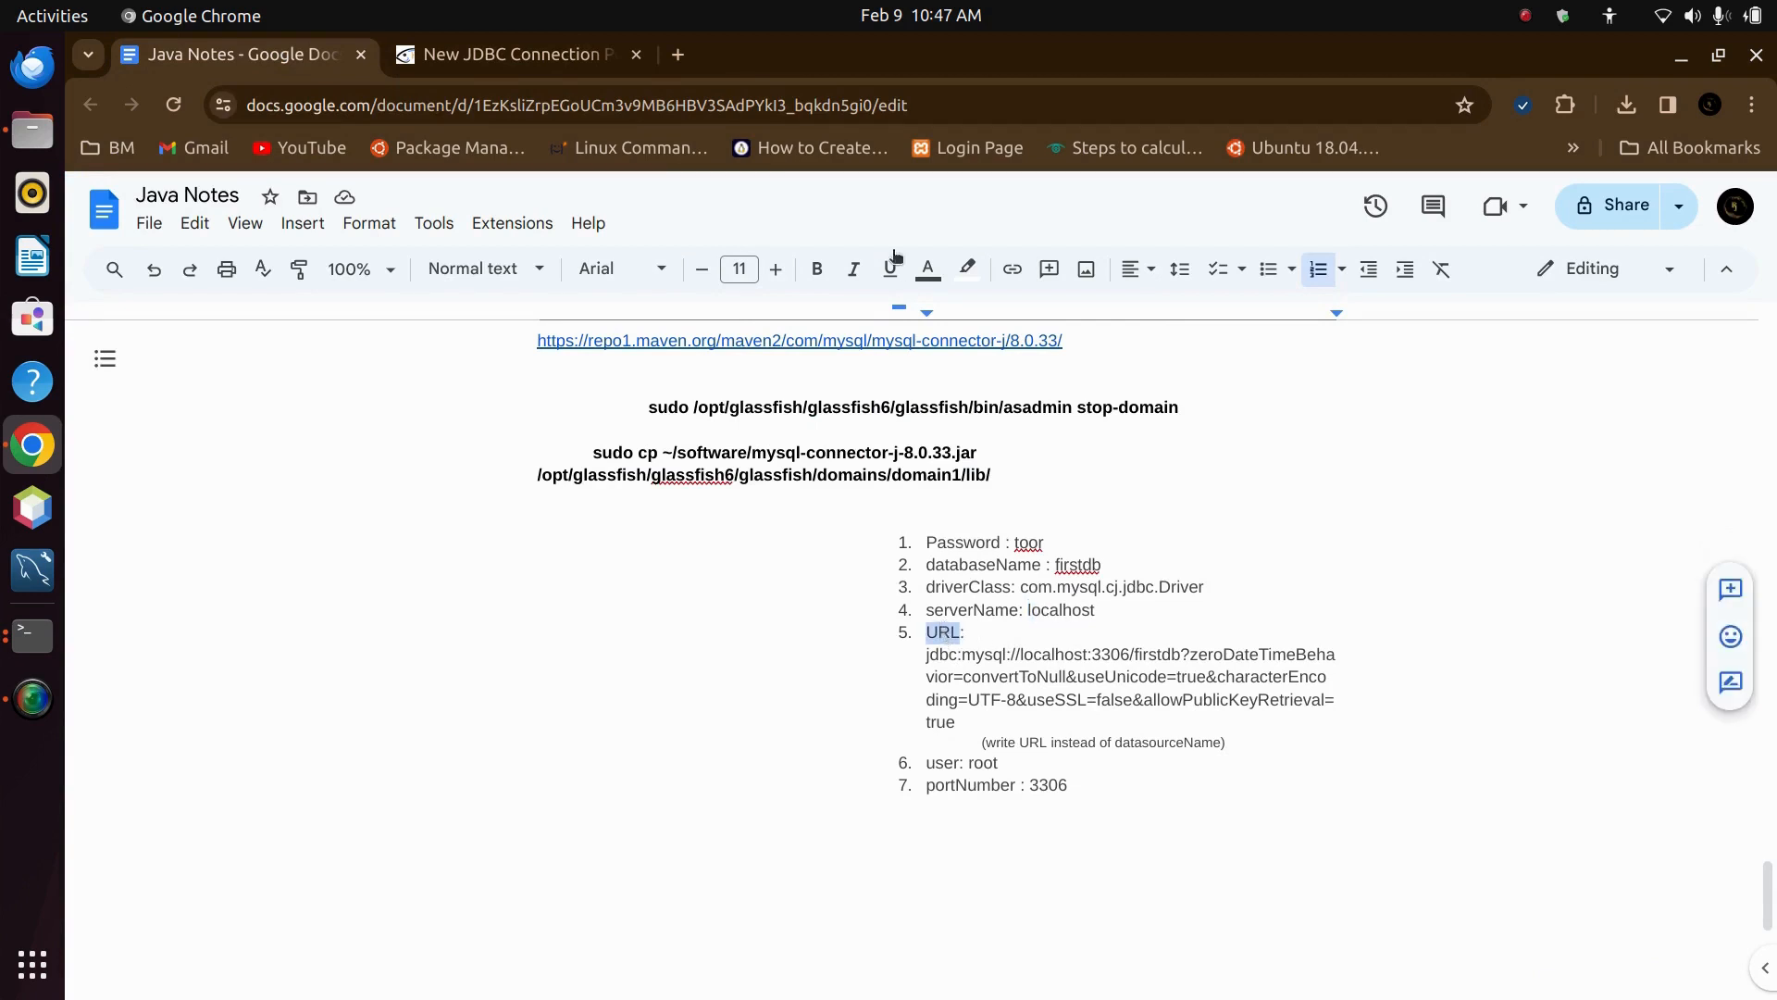
left_click(546, 52)
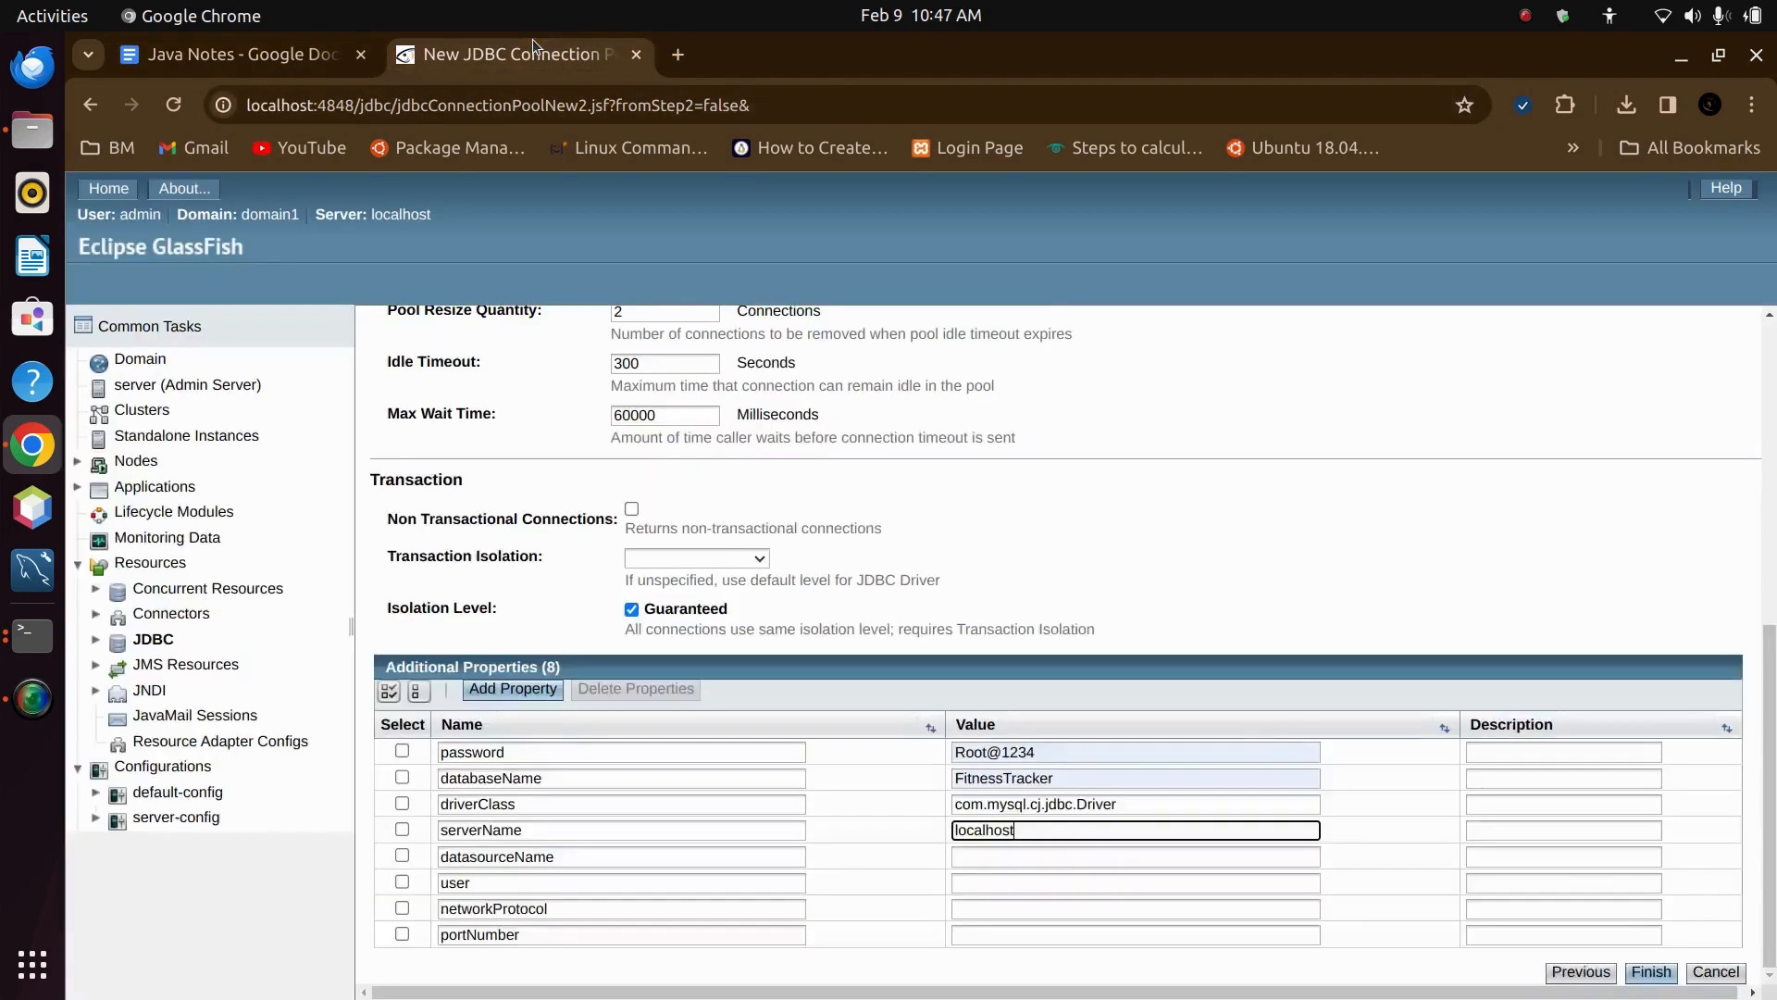
double_click(471, 856)
key("ctrl+v")
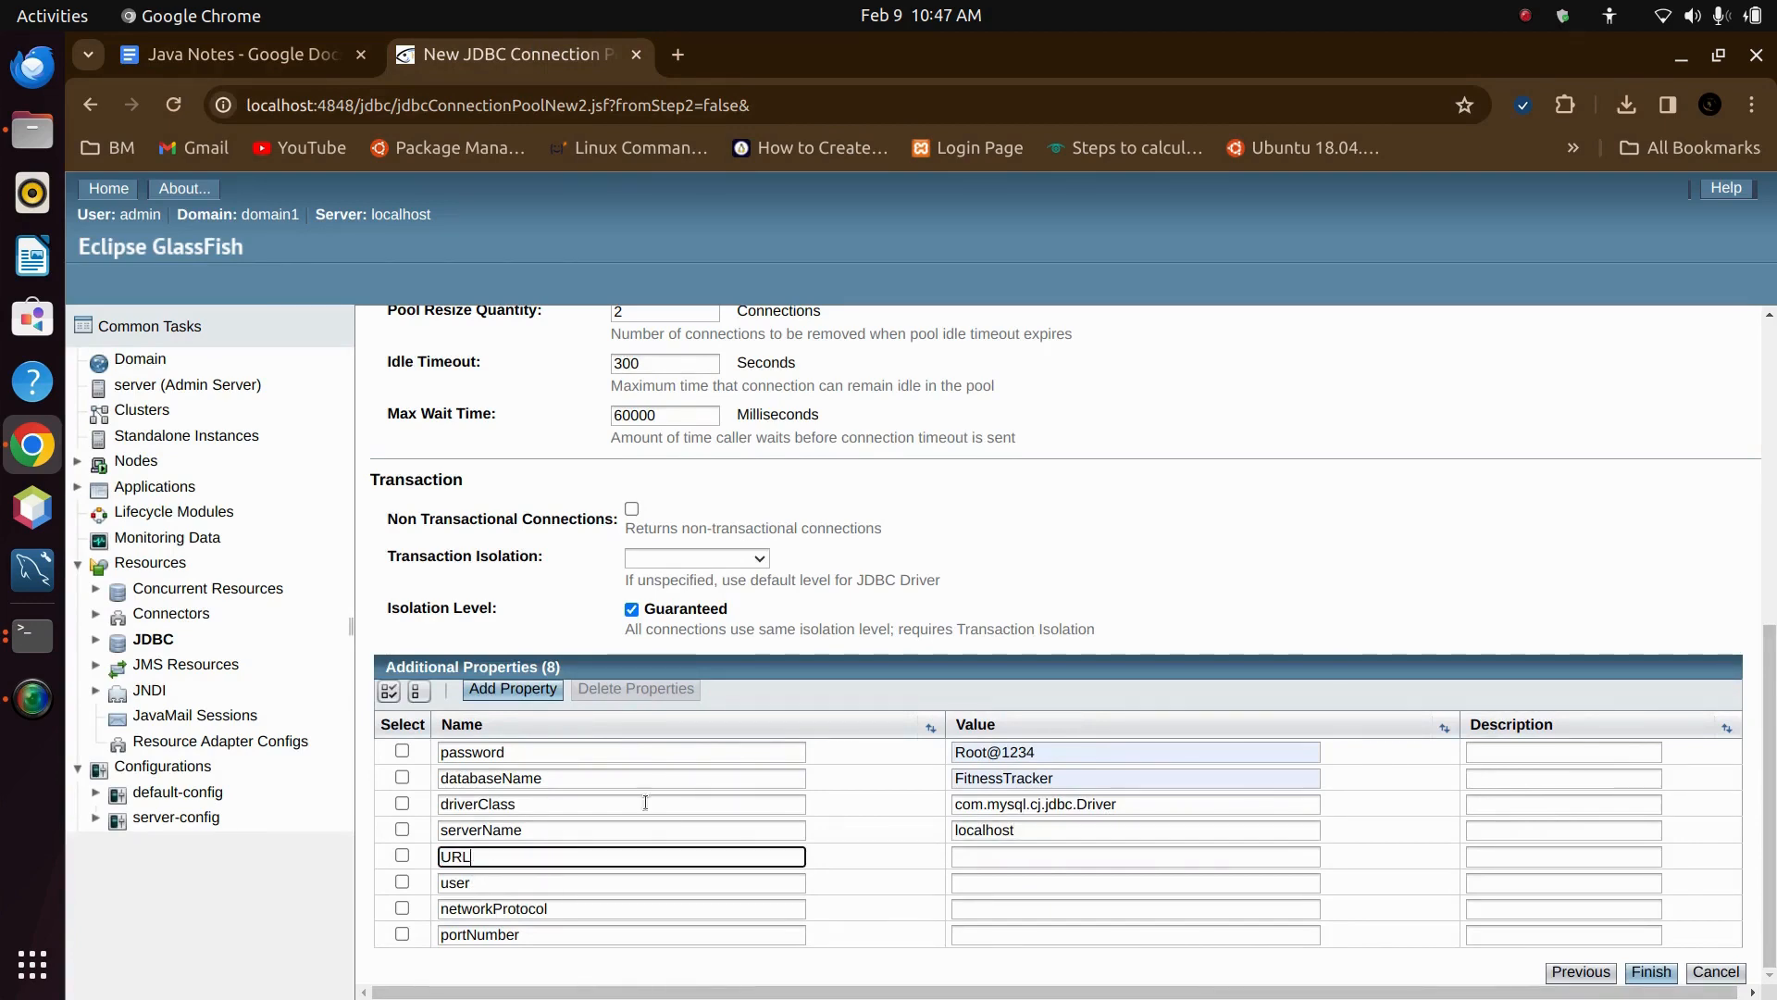
- Copy the full jdbc:mysql://localhost:3306/firstdb connection string with its parameters from the Java Notes document into the URL property's value
left_click(248, 55)
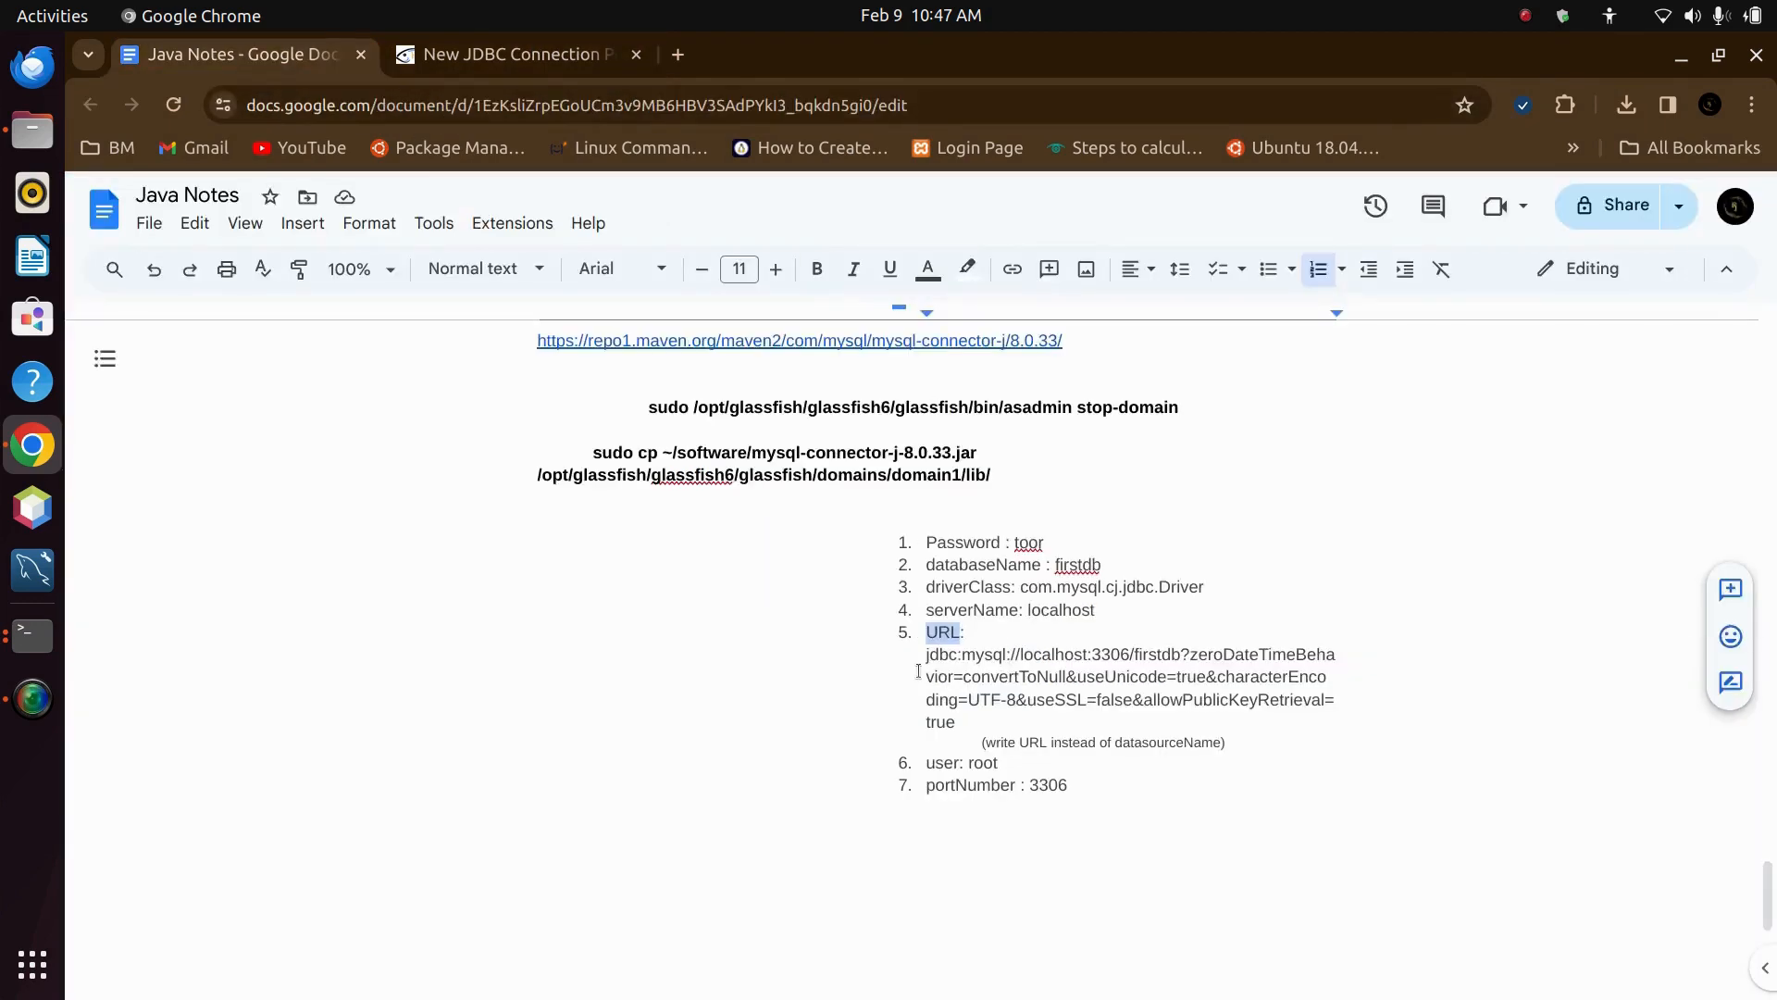
left_click_drag(918, 661, 980, 722)
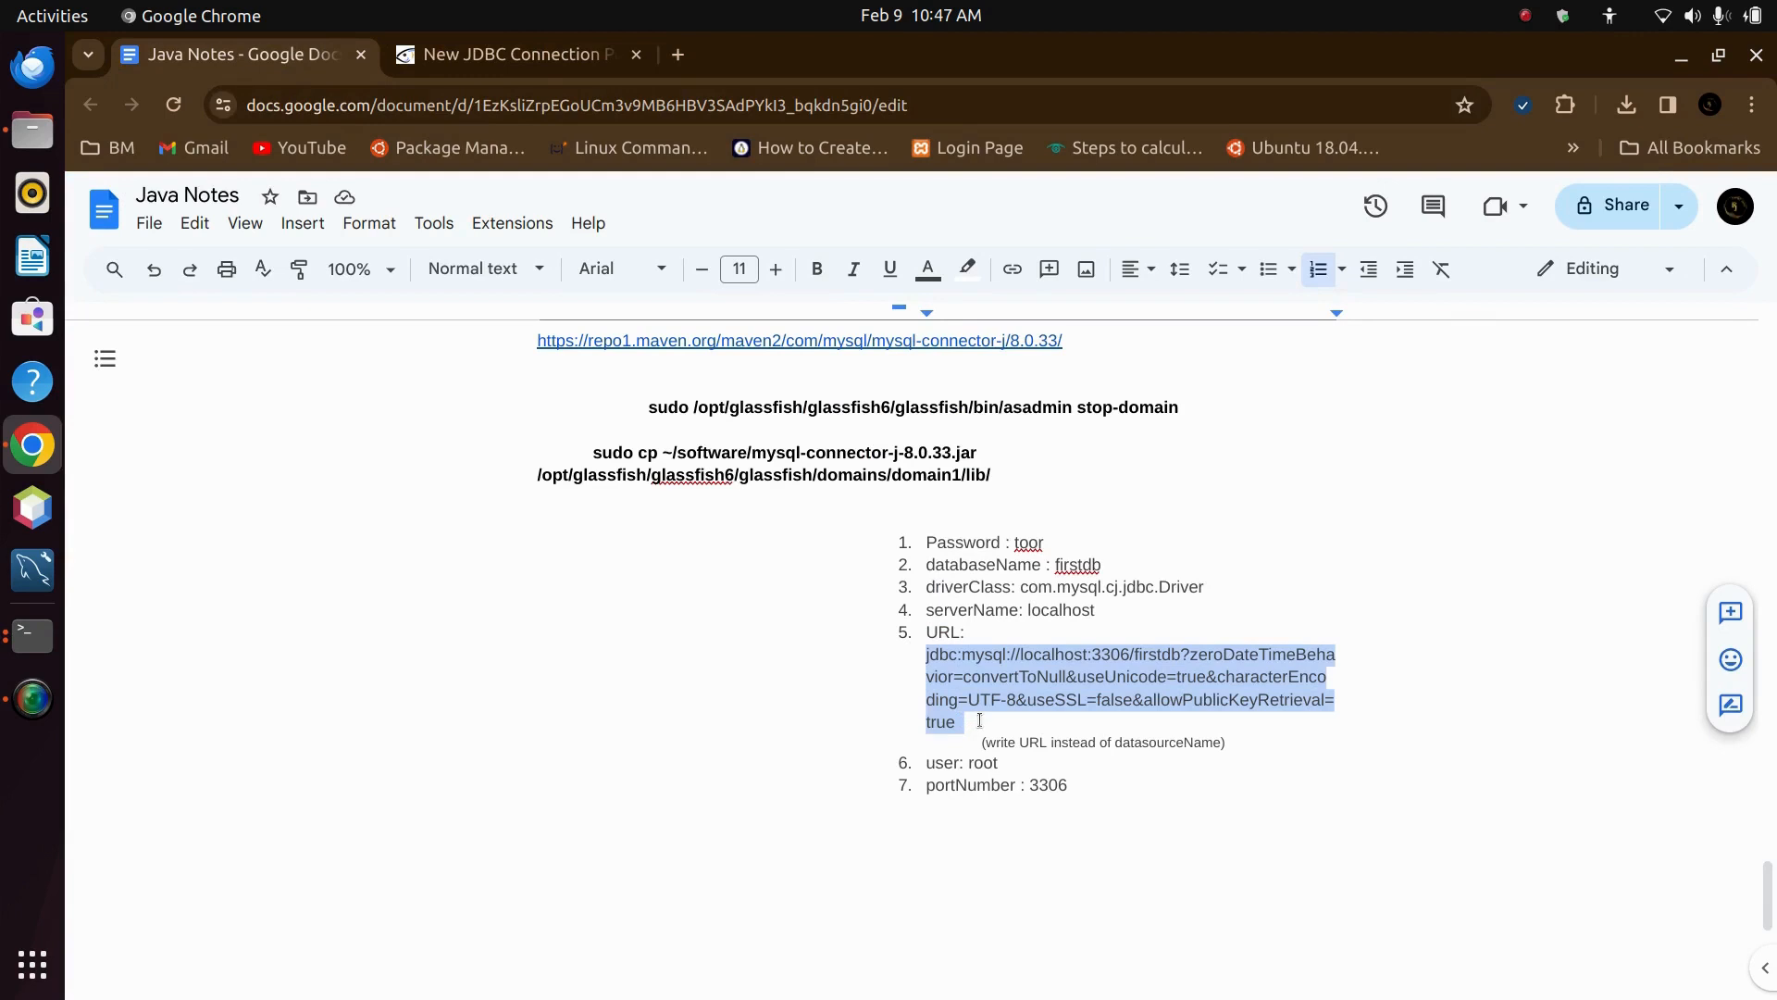
key("ctrl+c")
key("ctrl+Tab")
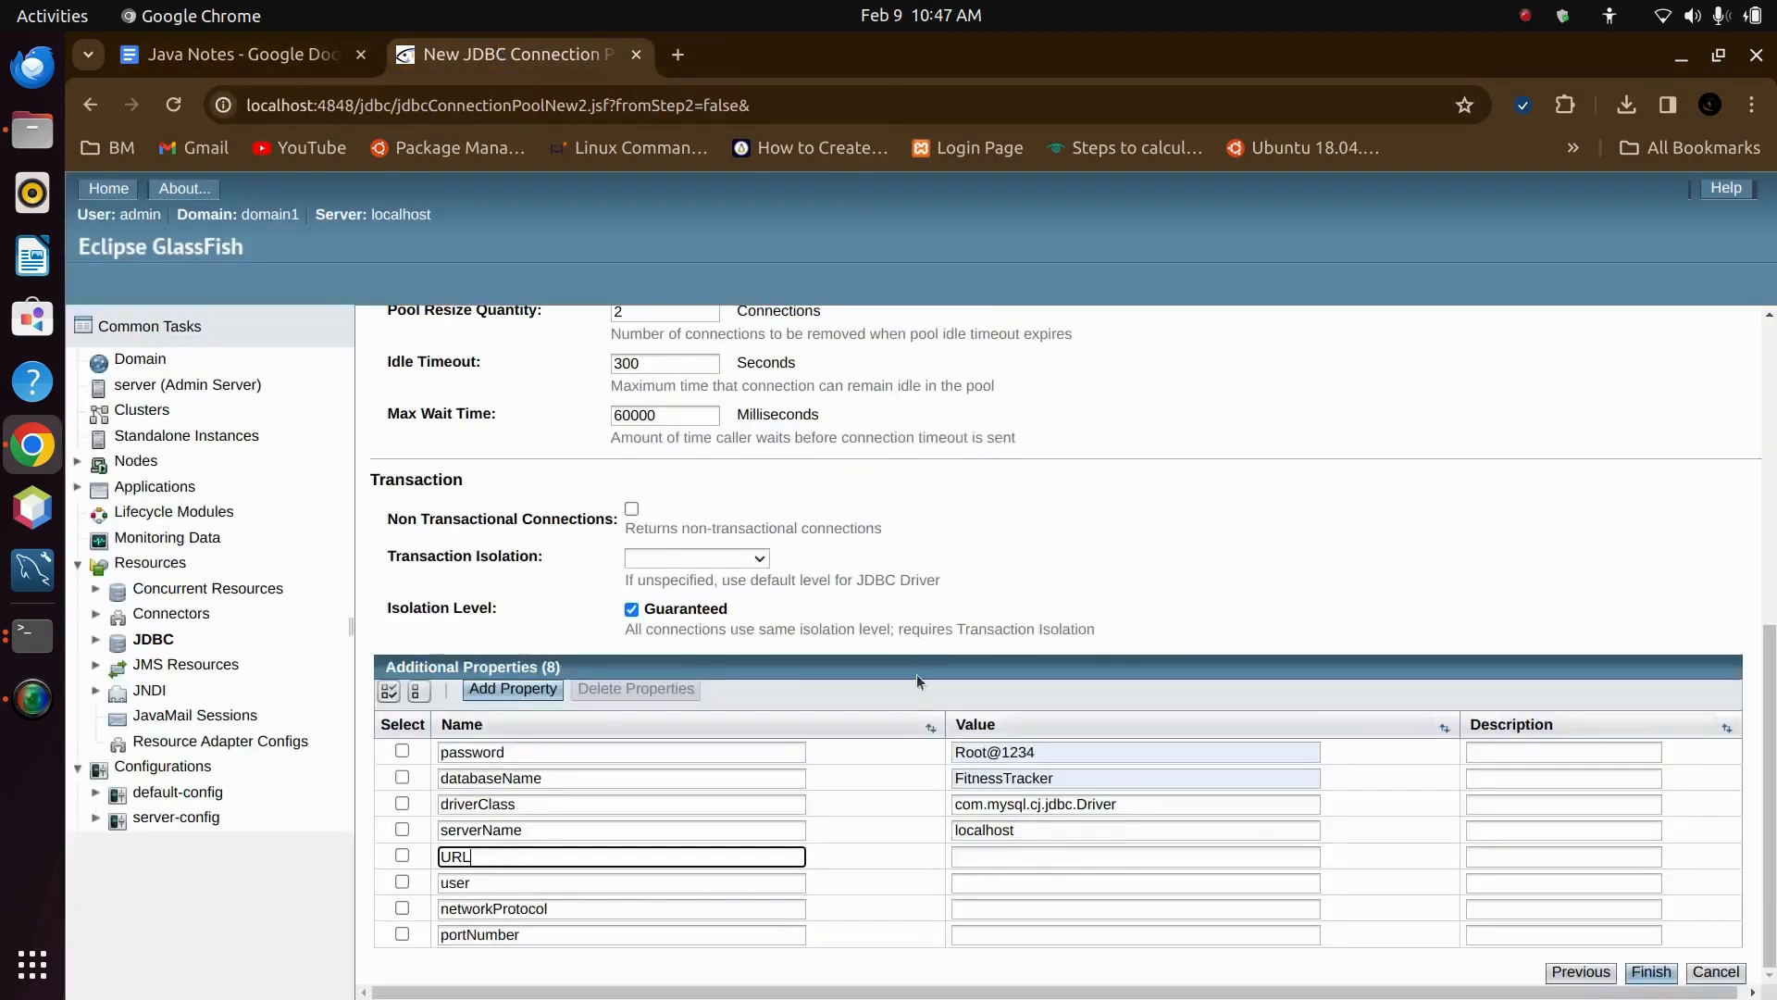
left_click(1014, 853)
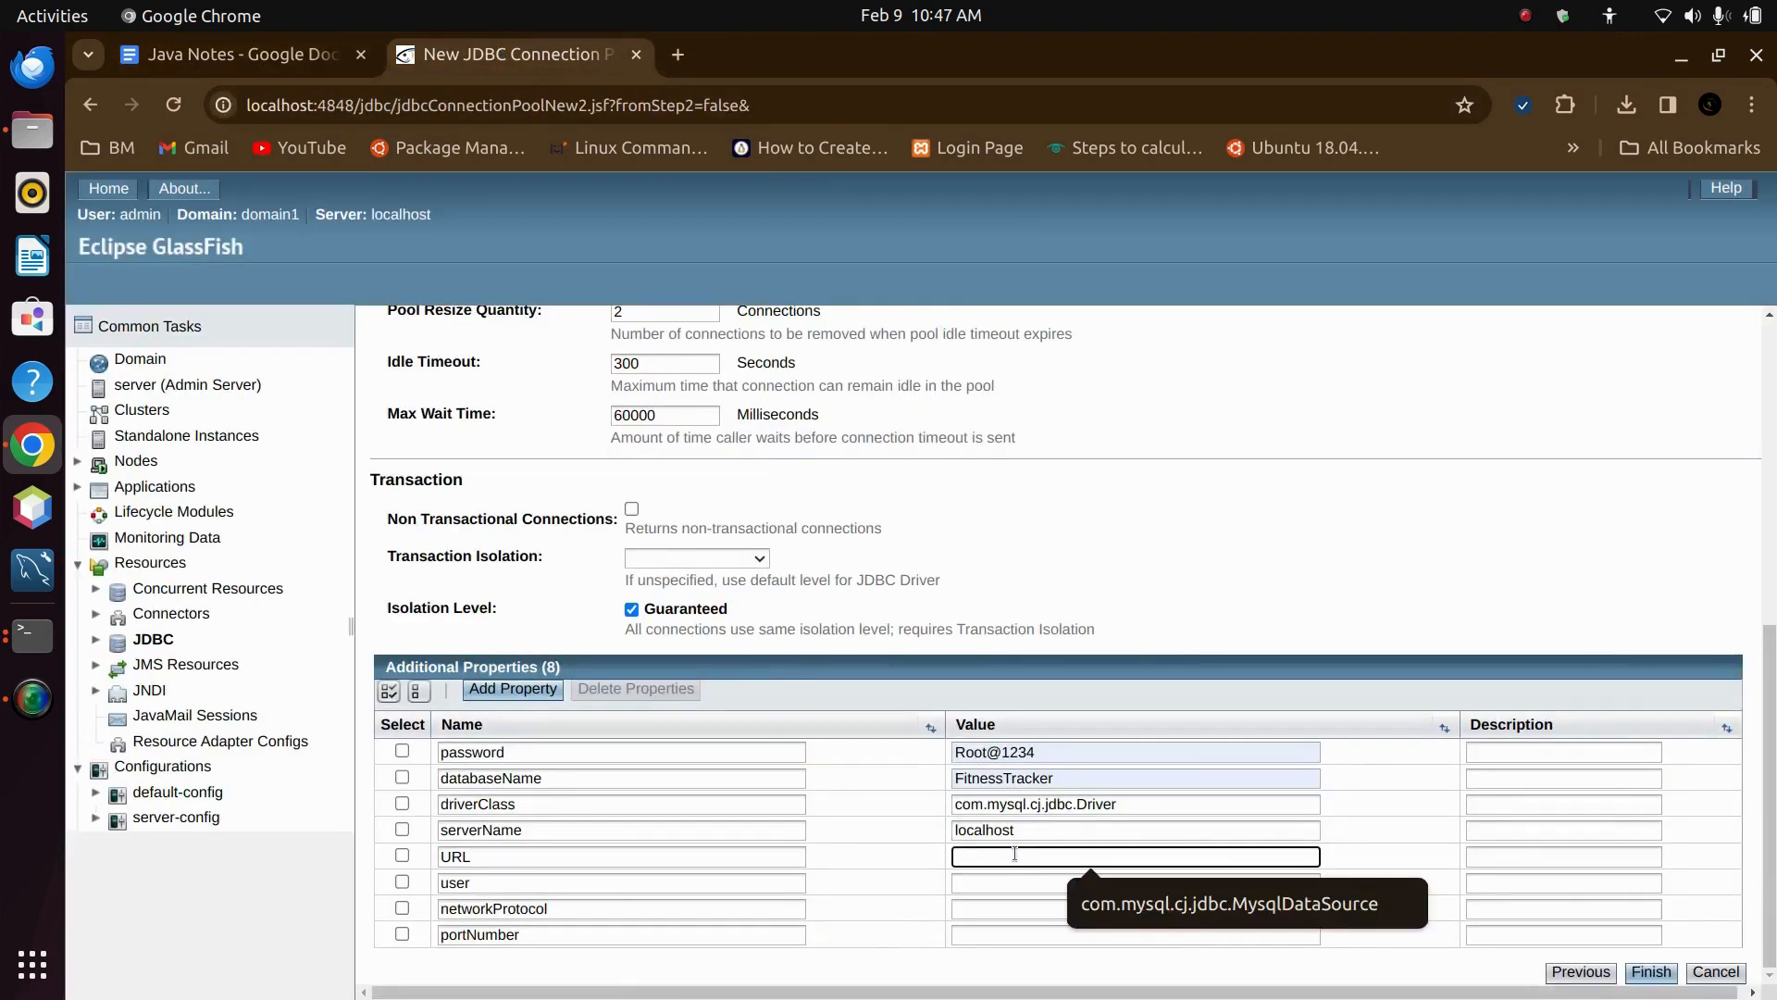
key("ctrl+v")
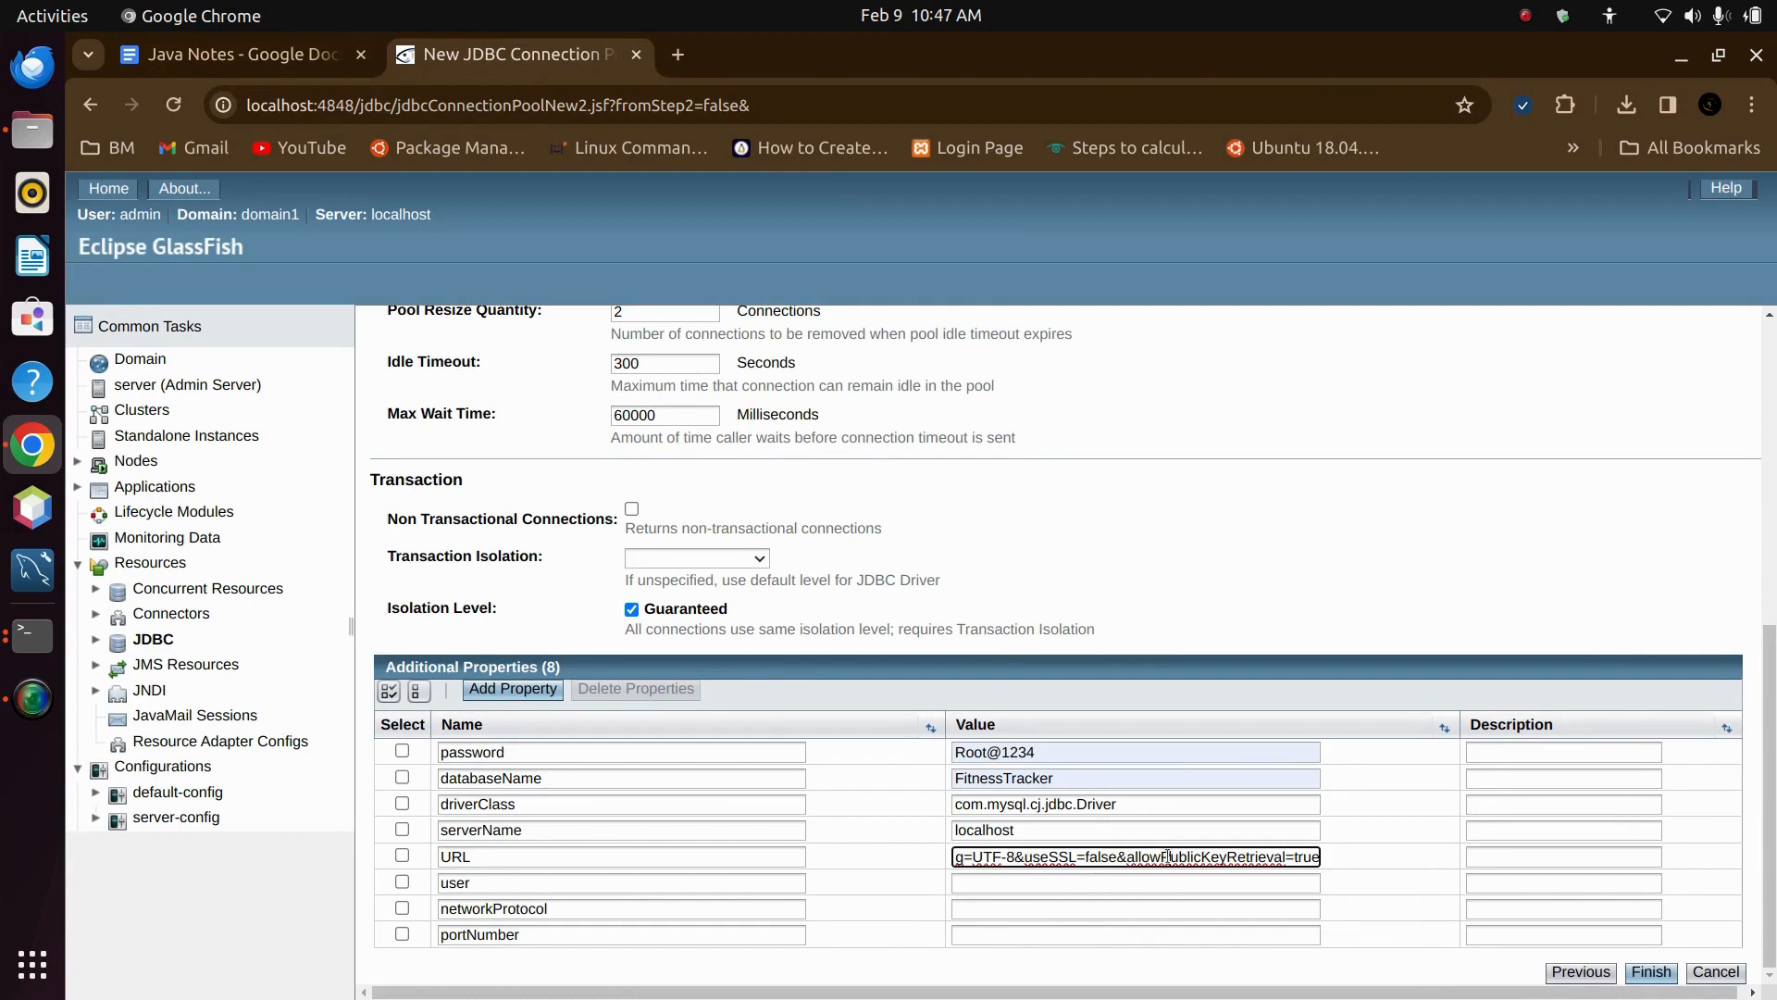
- Change the database name in the URL property's value from firstdb to FitnessTracker
key("Left")
key("Left")
key("Left")
key("Left")
key("Left")
key("Left")
key("Left")
key("Left")
key("Left")
key("Left")
key("Left")
key("Left")
key("Left")
key("Left")
key("Left")
key("Left")
key("Left")
key("Left")
key("Left")
key("Left")
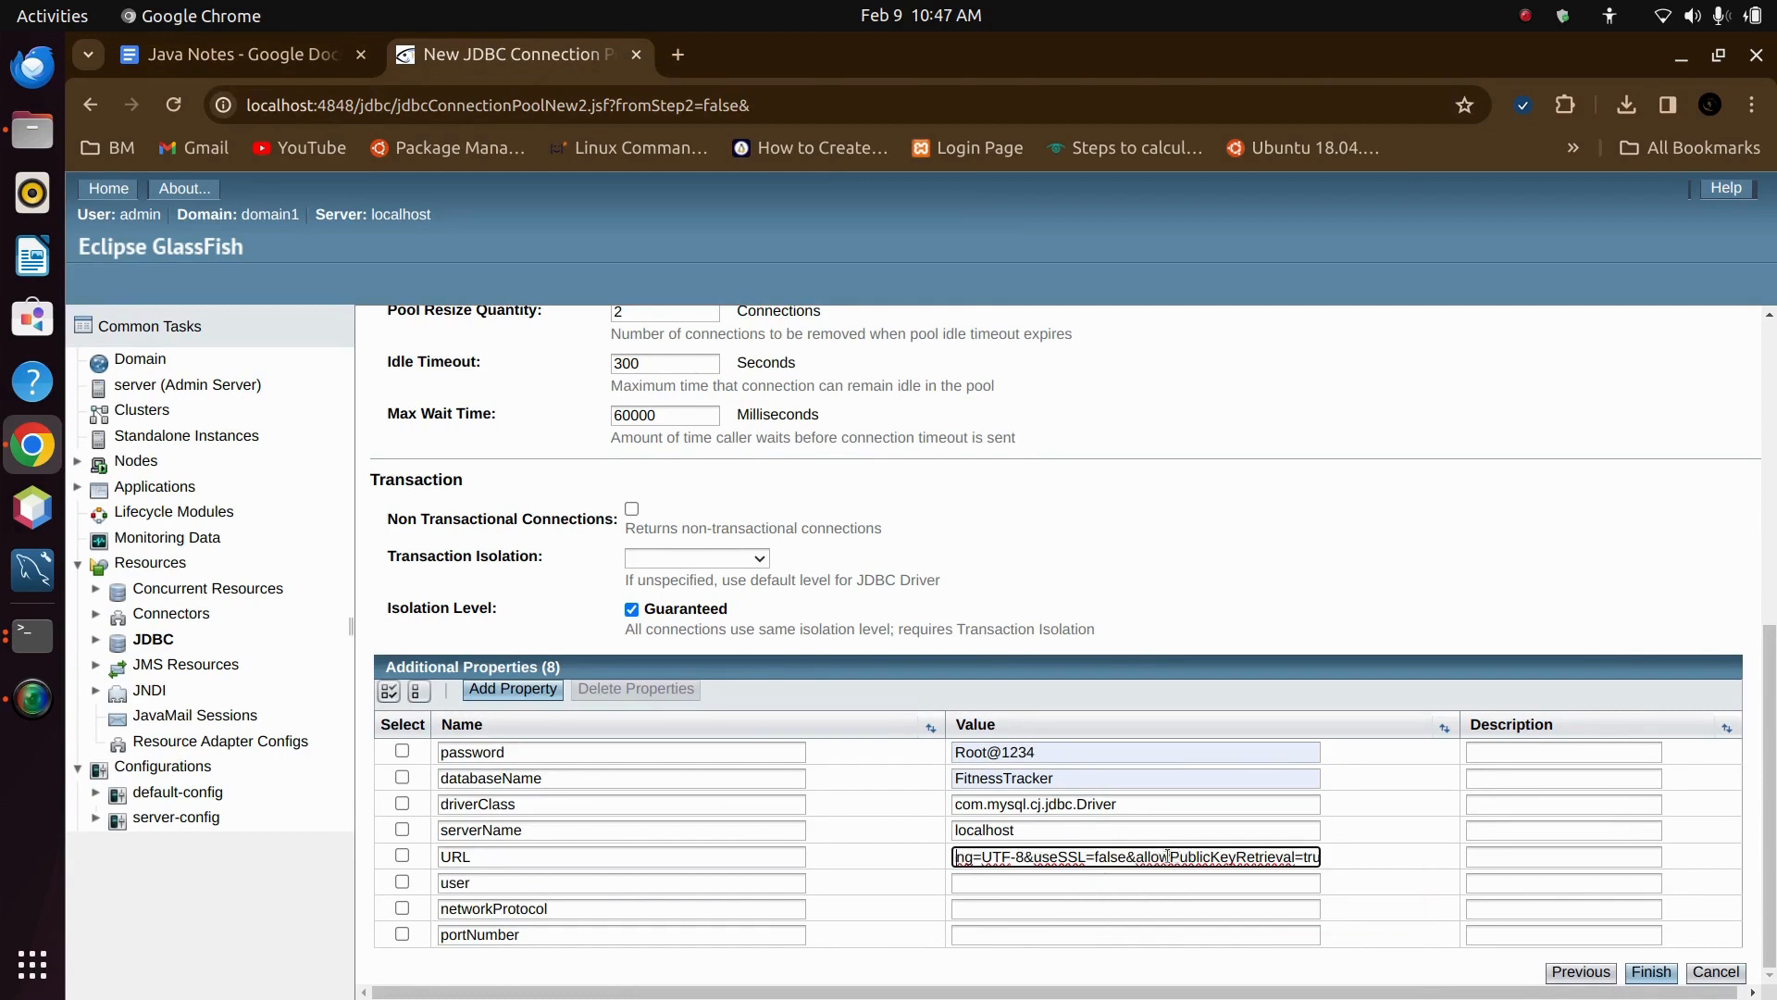
key("Left")
key("Left")
key("Left")
key("Left")
key("Left")
key("Left")
key("Left")
key("Left")
key("Left")
key("Left")
key("Left")
key("Left")
key("Left")
key("Left")
key("Left")
key("Left")
key("Left")
key("Left")
key("Left")
key("Left")
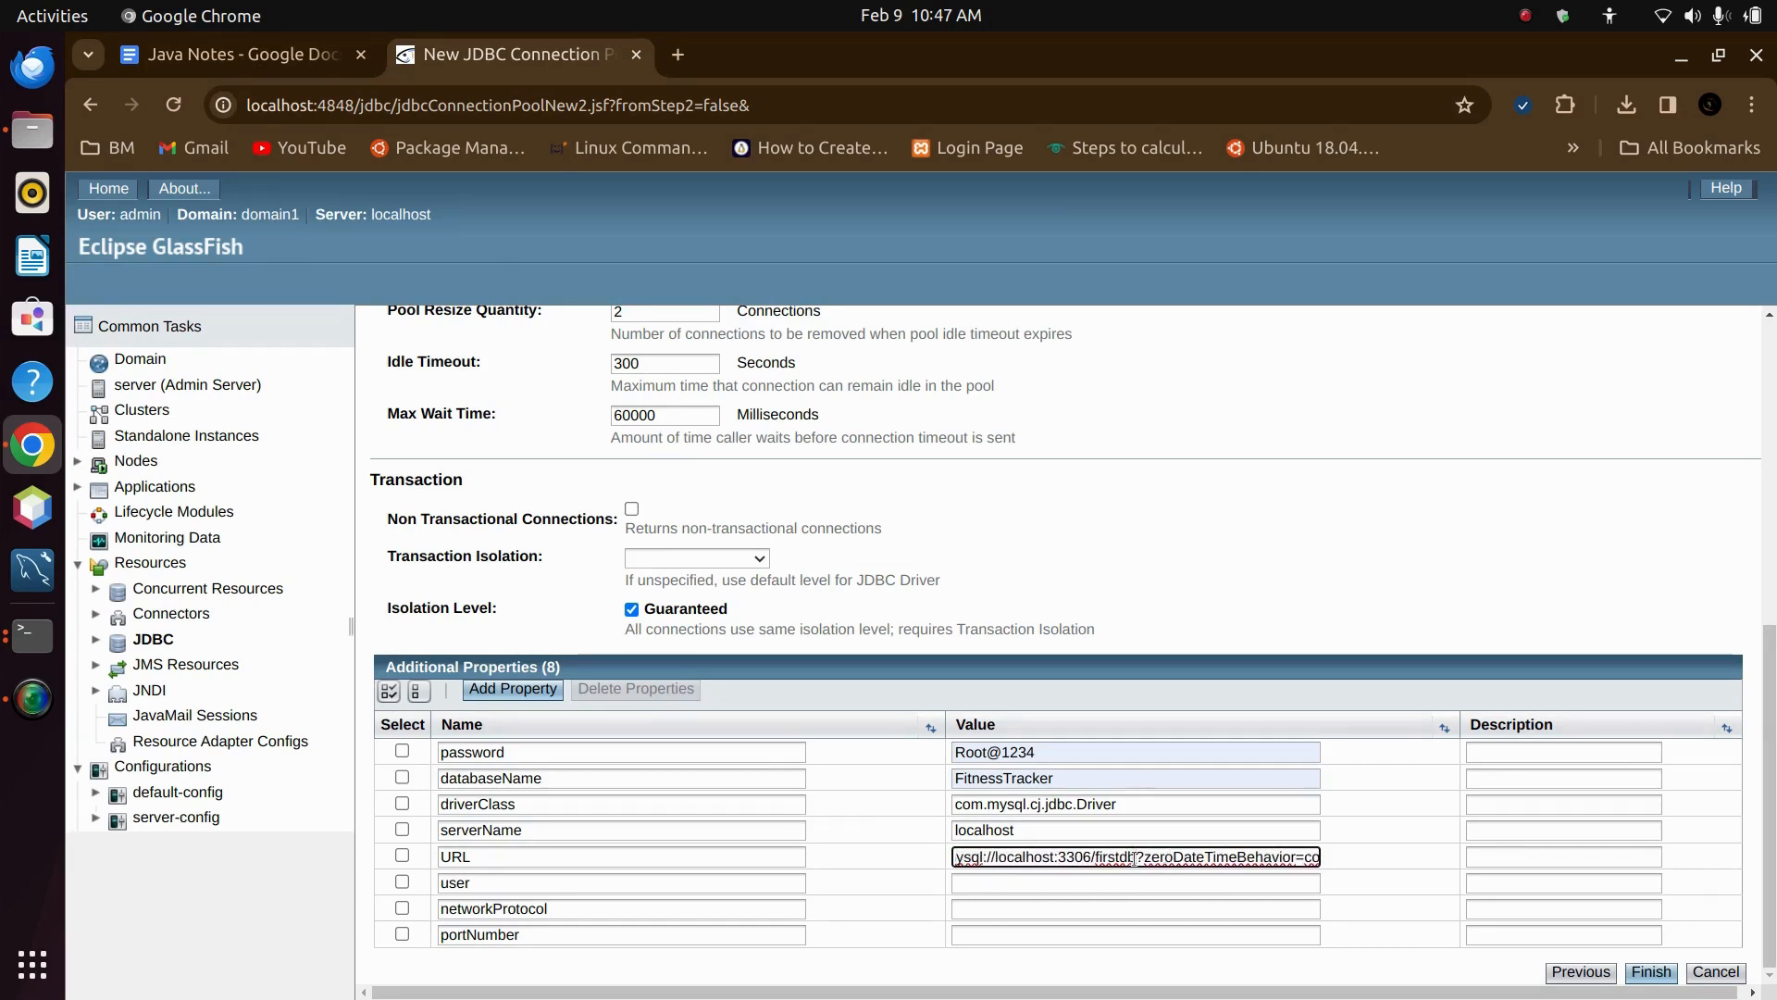
key("BackSpace")
key("BackSpace")
key("BackSpace")
key("BackSpace")
key("BackSpace")
key("BackSpace")
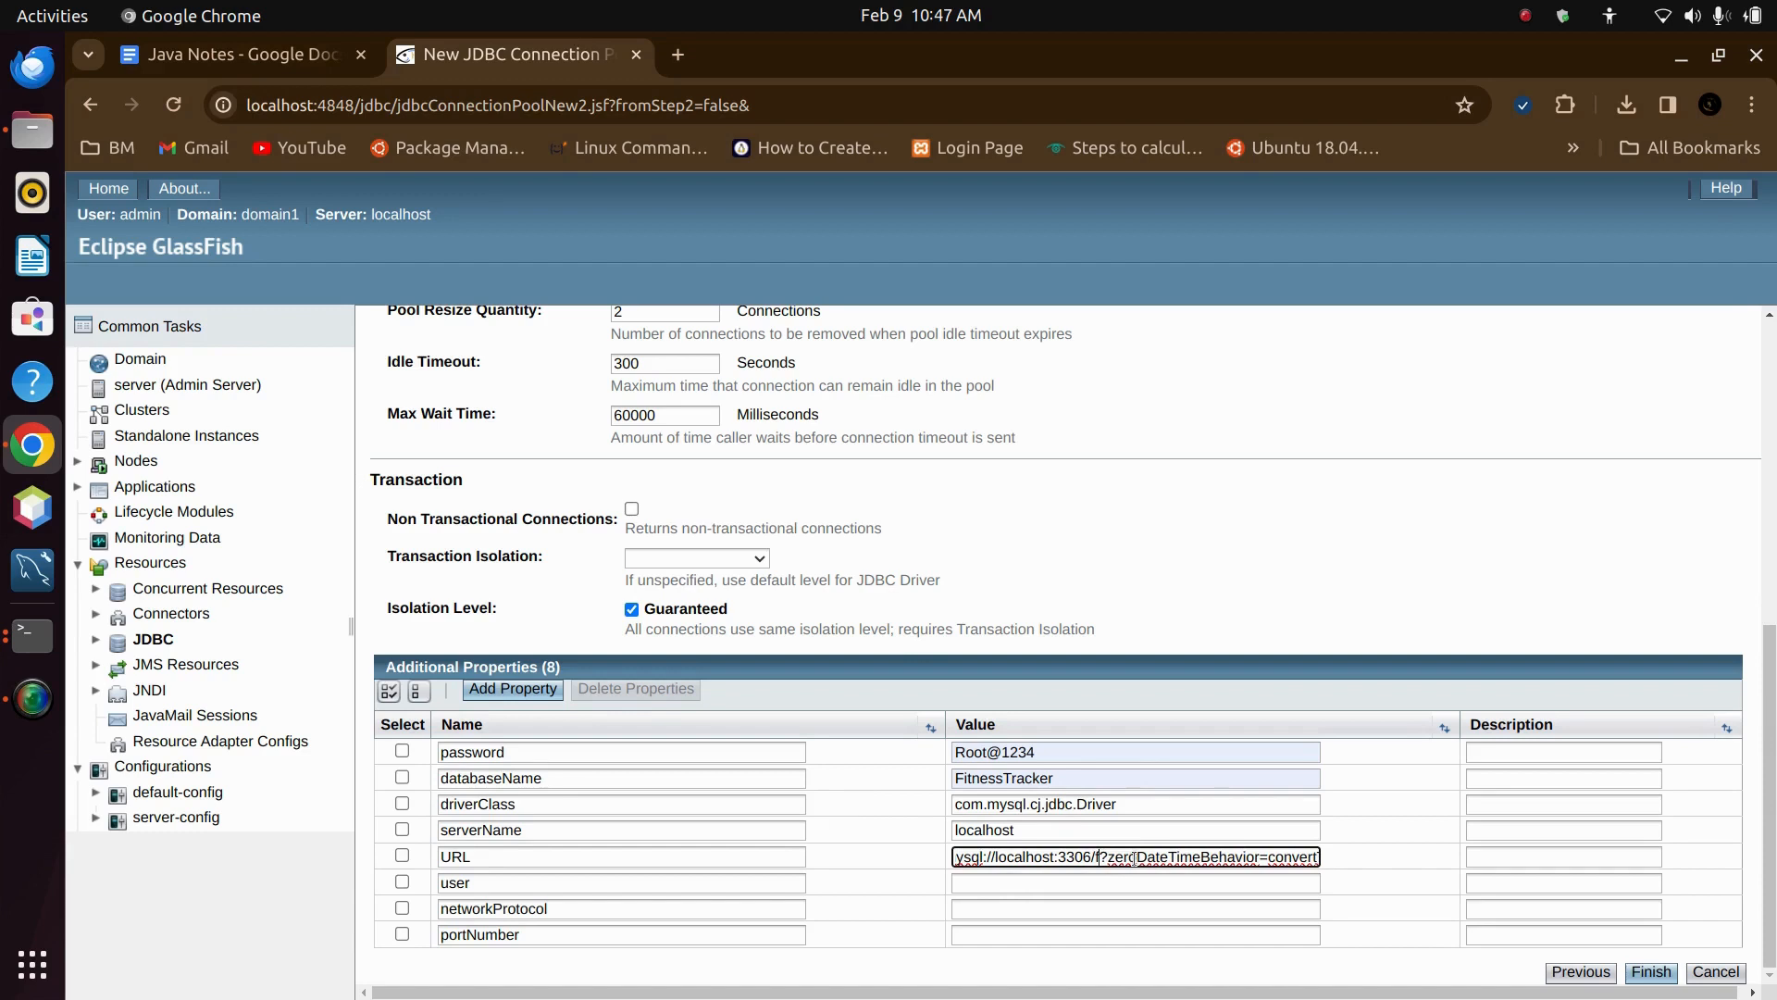
key("BackSpace")
type("FitnessT")
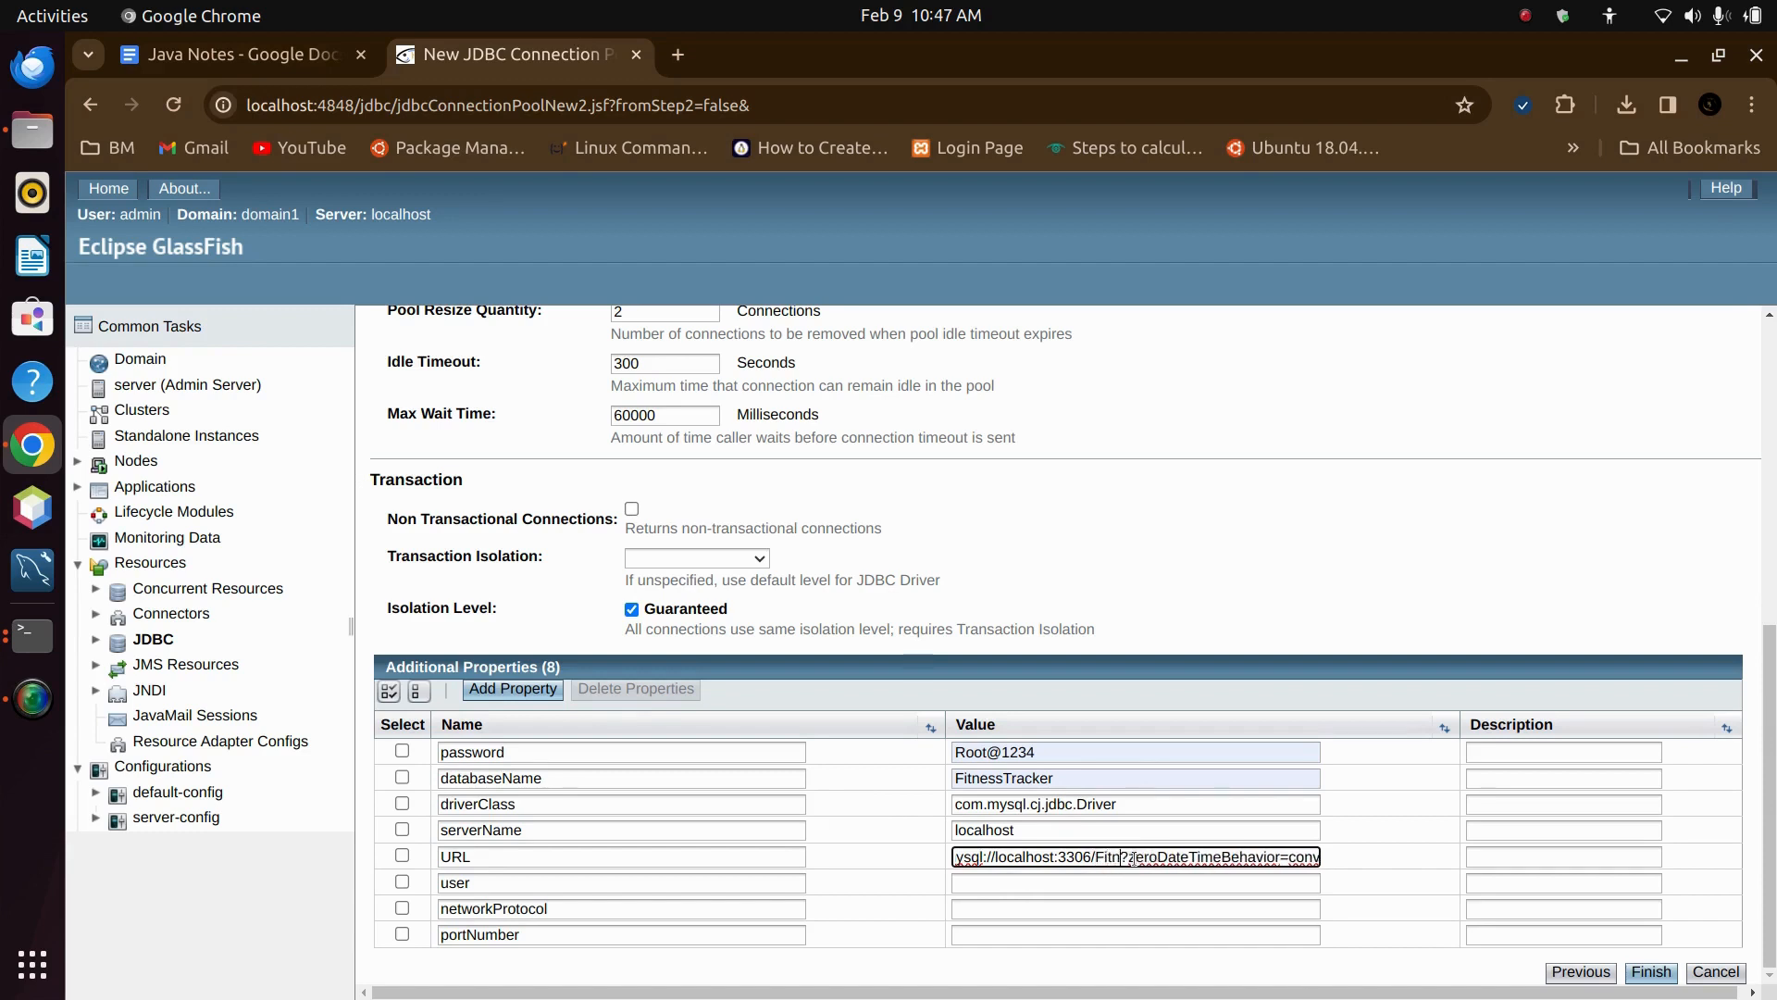
type("racker")
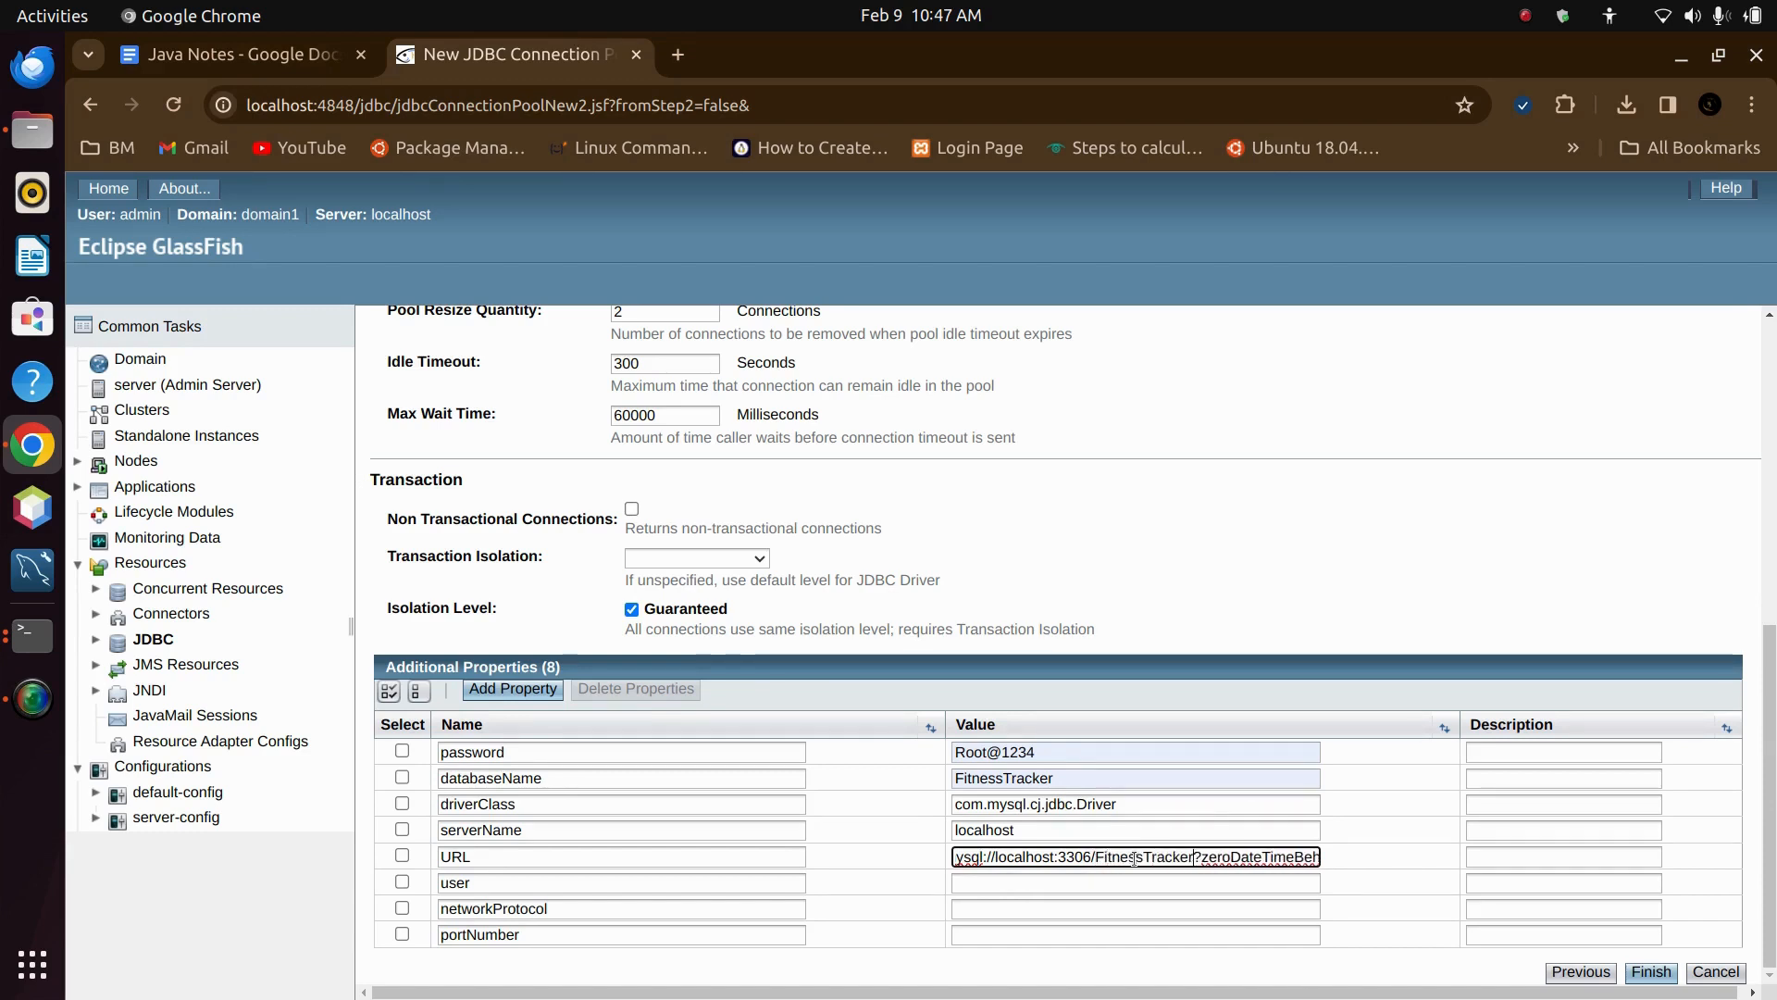
- Set the user property to root and portNumber to 3306, and finish creating the connection pool
left_click(1149, 883)
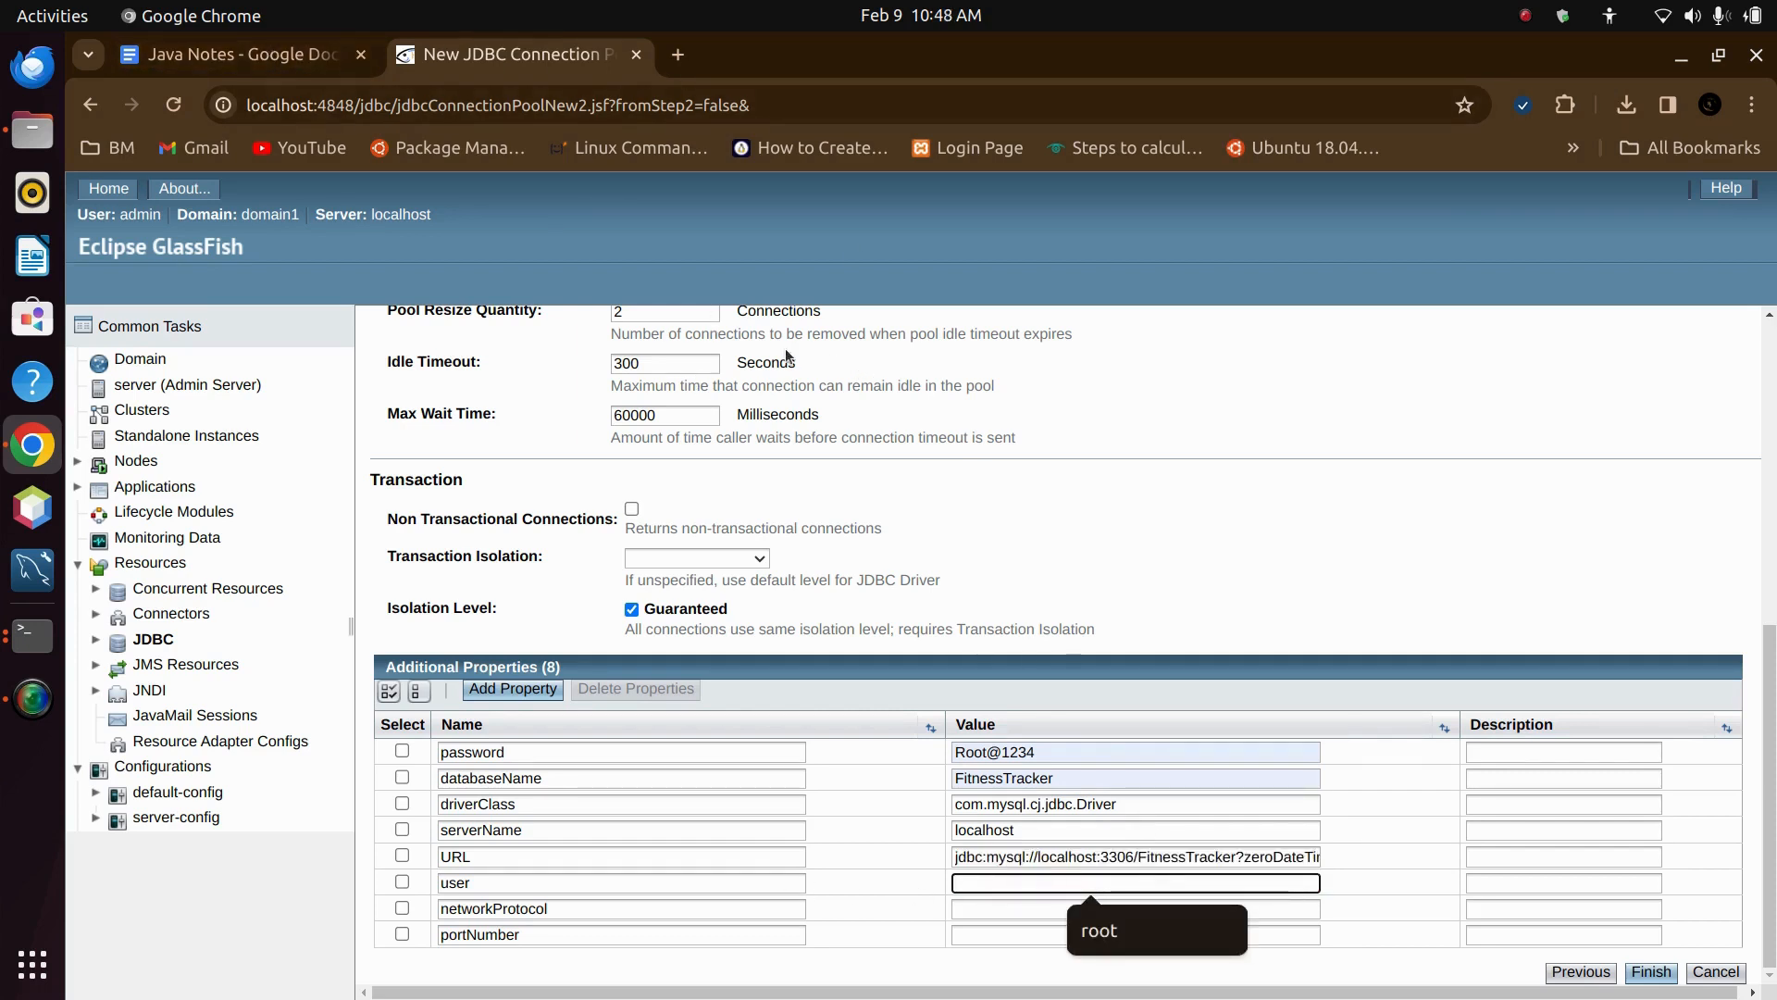
left_click(1113, 940)
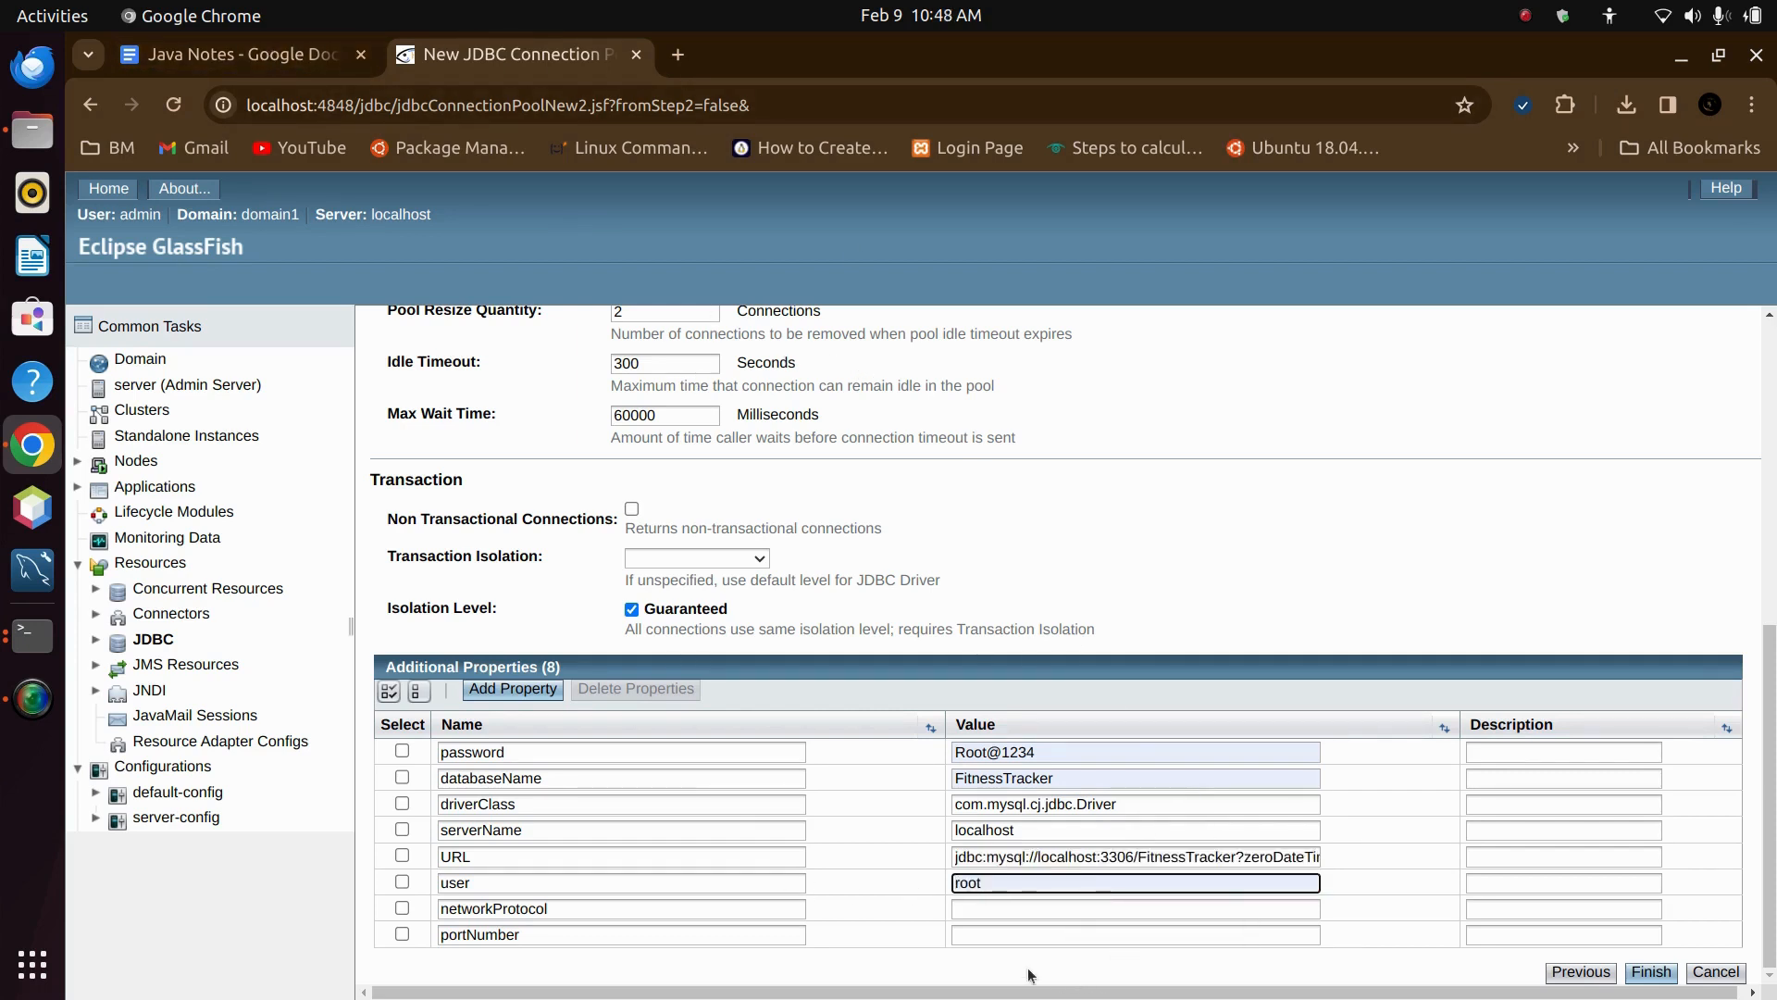
left_click(990, 934)
left_click(1111, 891)
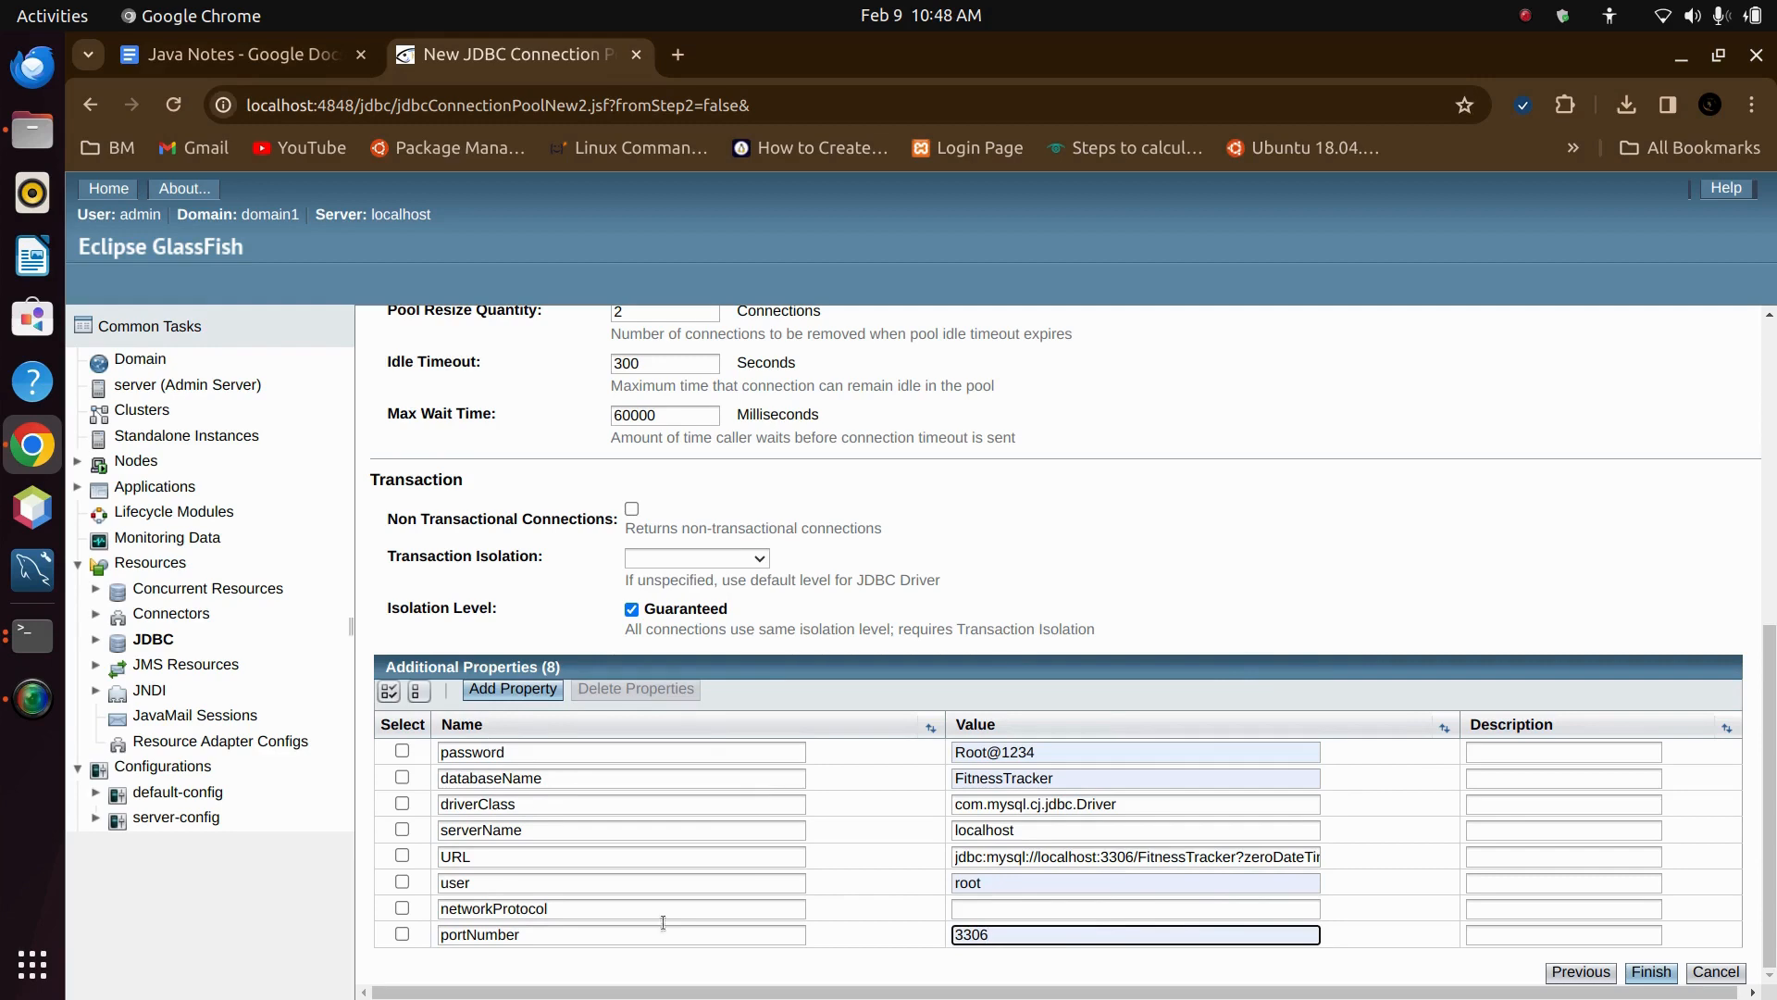
left_click(1652, 972)
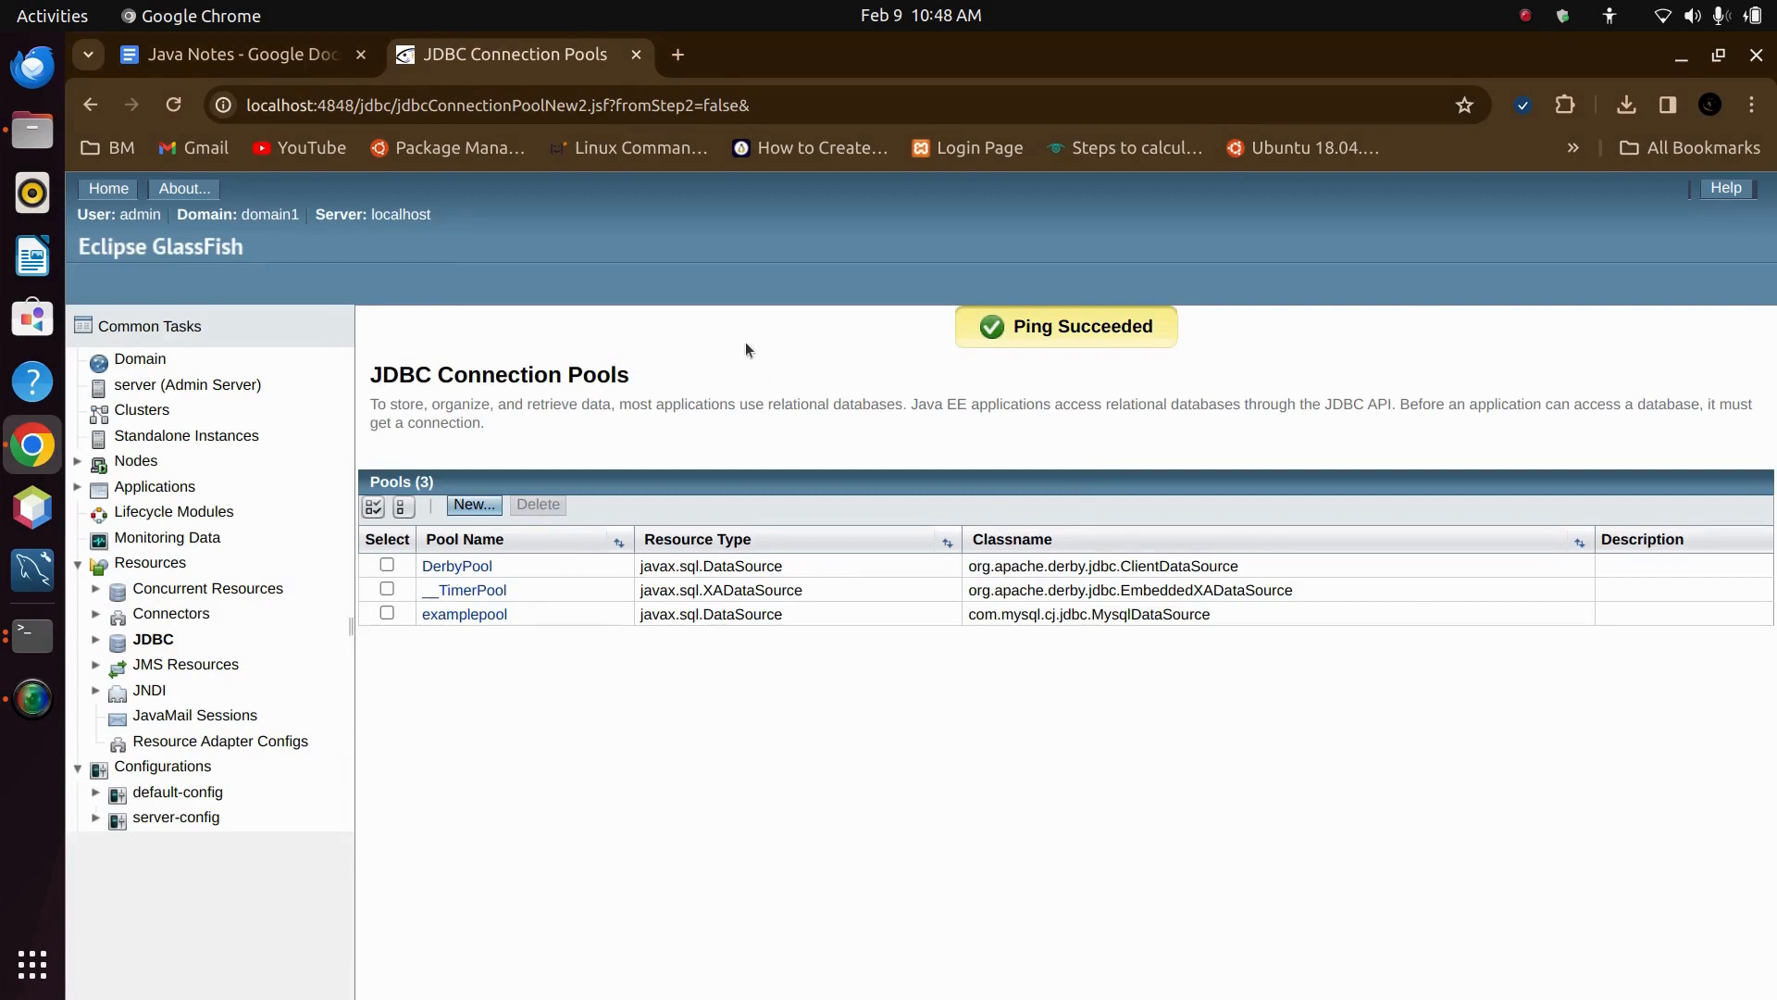
- Open examplepool's settings and ping the pool to test its database connection
left_click(465, 613)
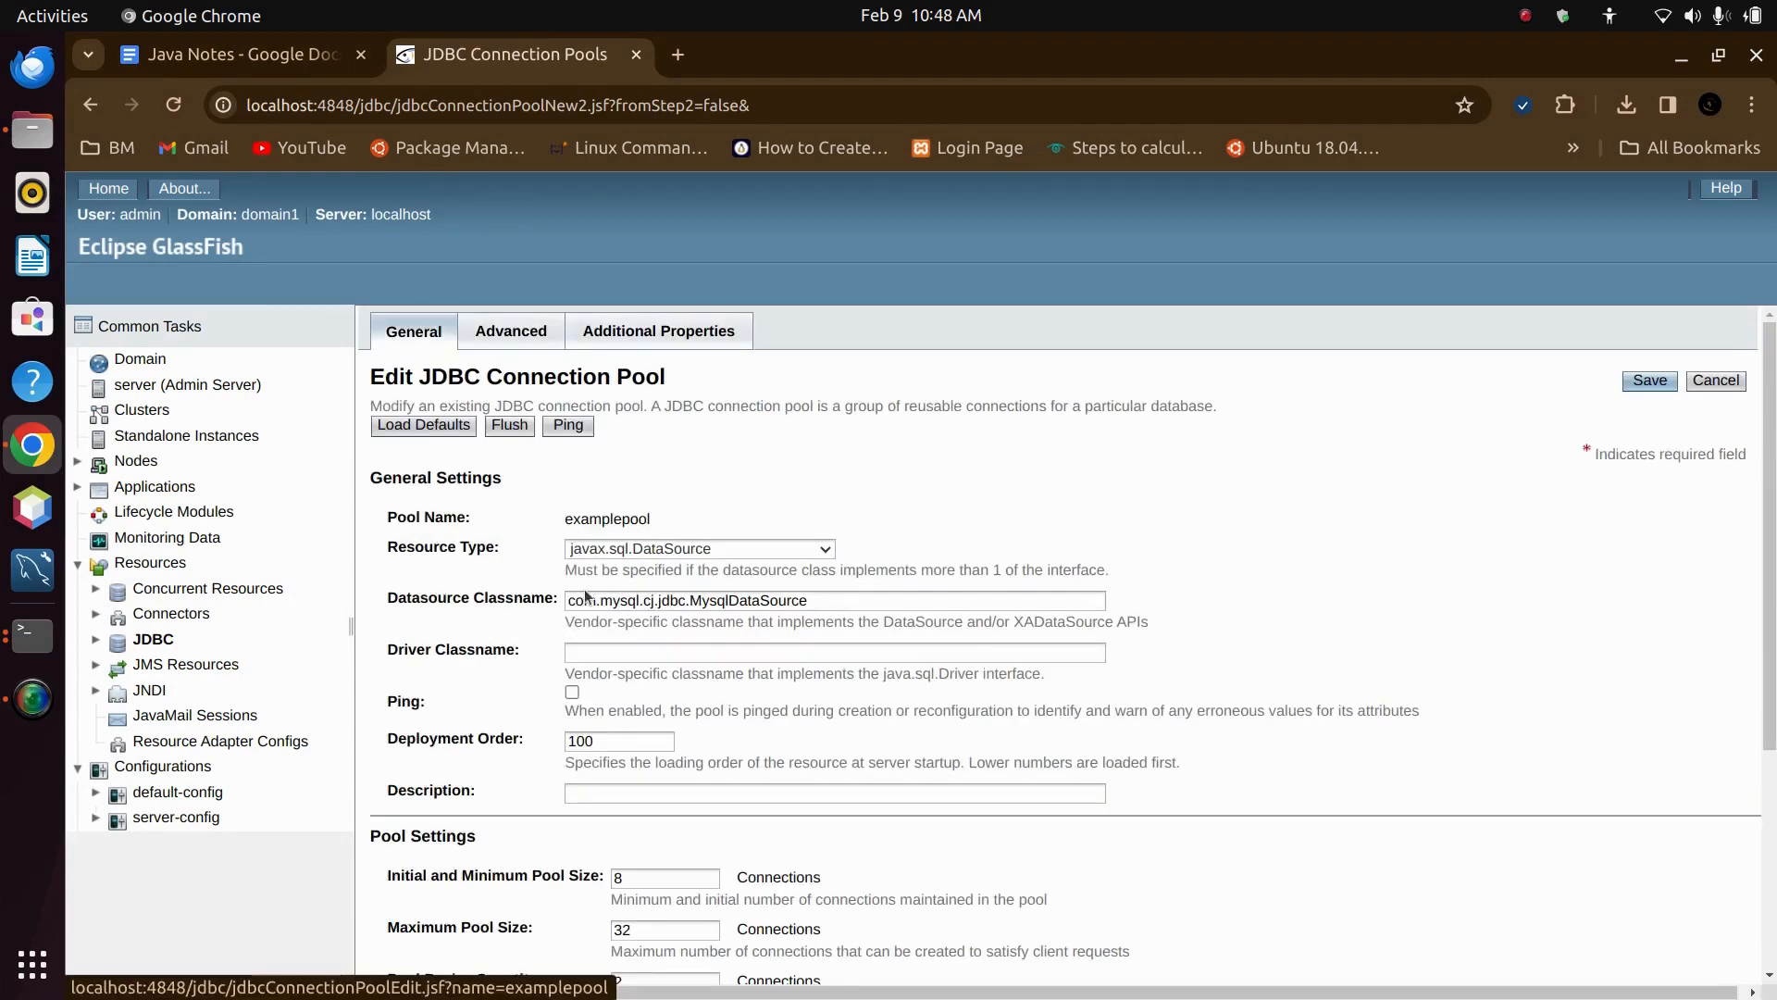
left_click(572, 426)
left_click_drag(874, 348, 1285, 476)
left_click(1172, 504)
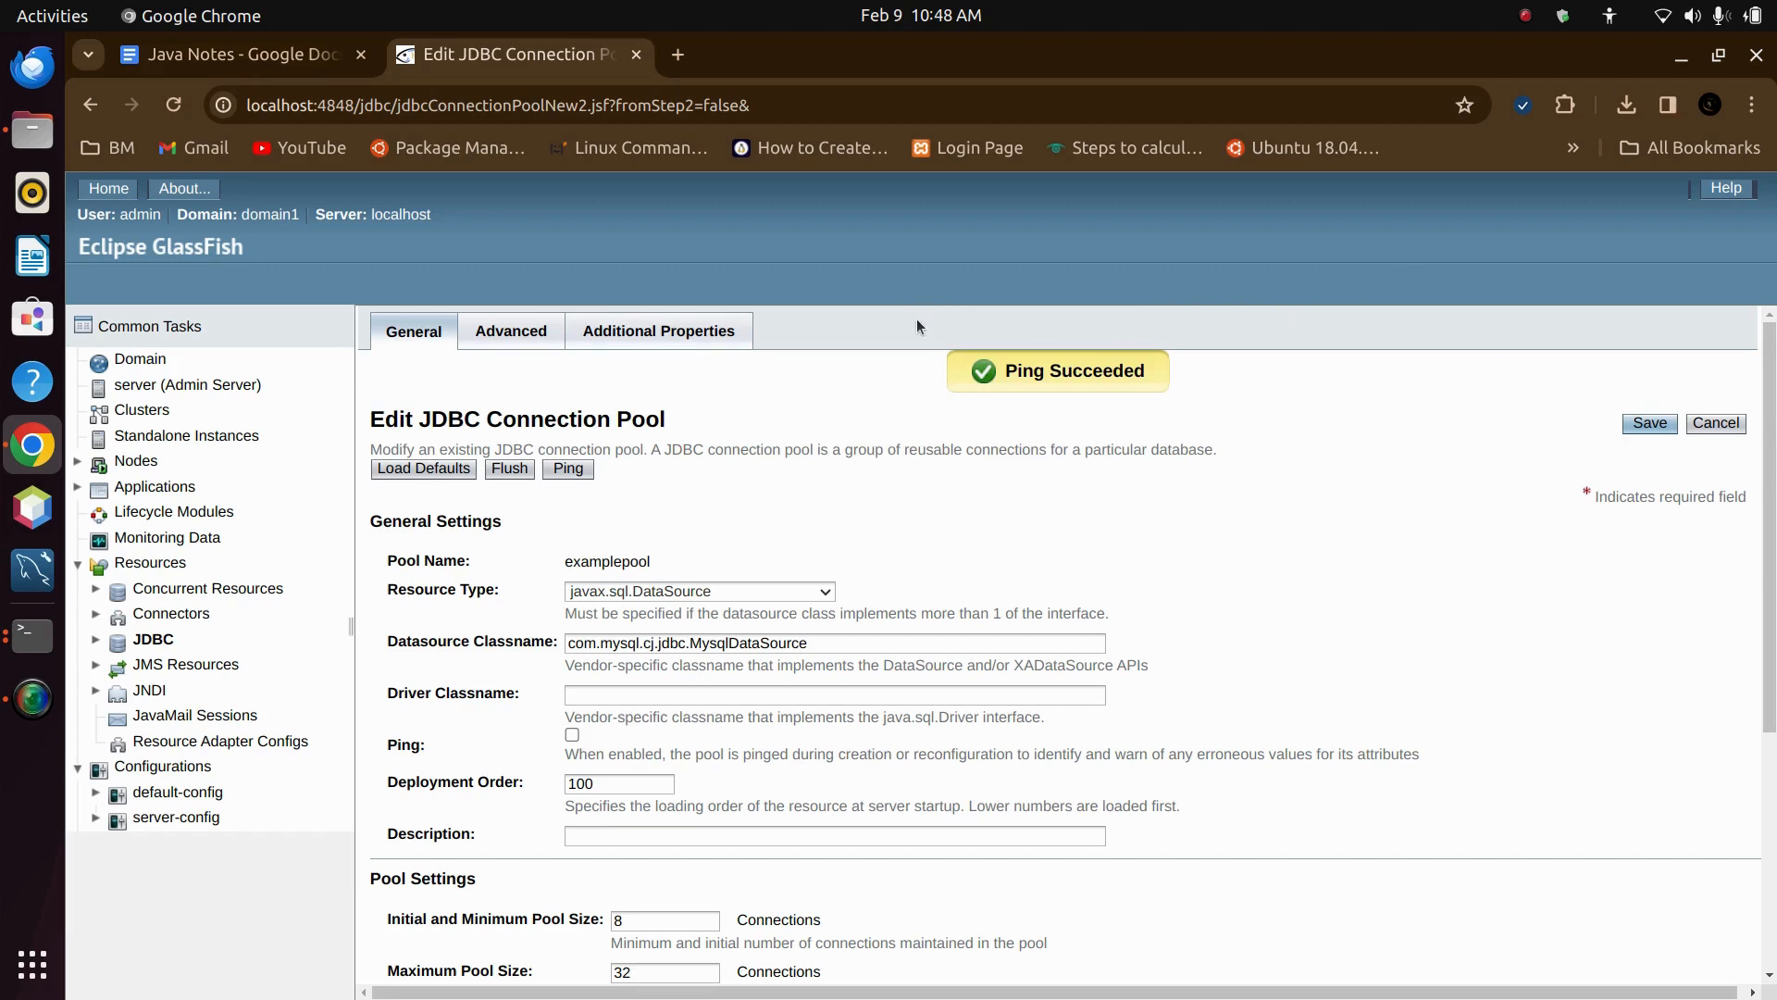
left_click_drag(930, 361, 1266, 412)
left_click(1348, 399)
left_click_drag(968, 383, 1155, 373)
left_click(1240, 380)
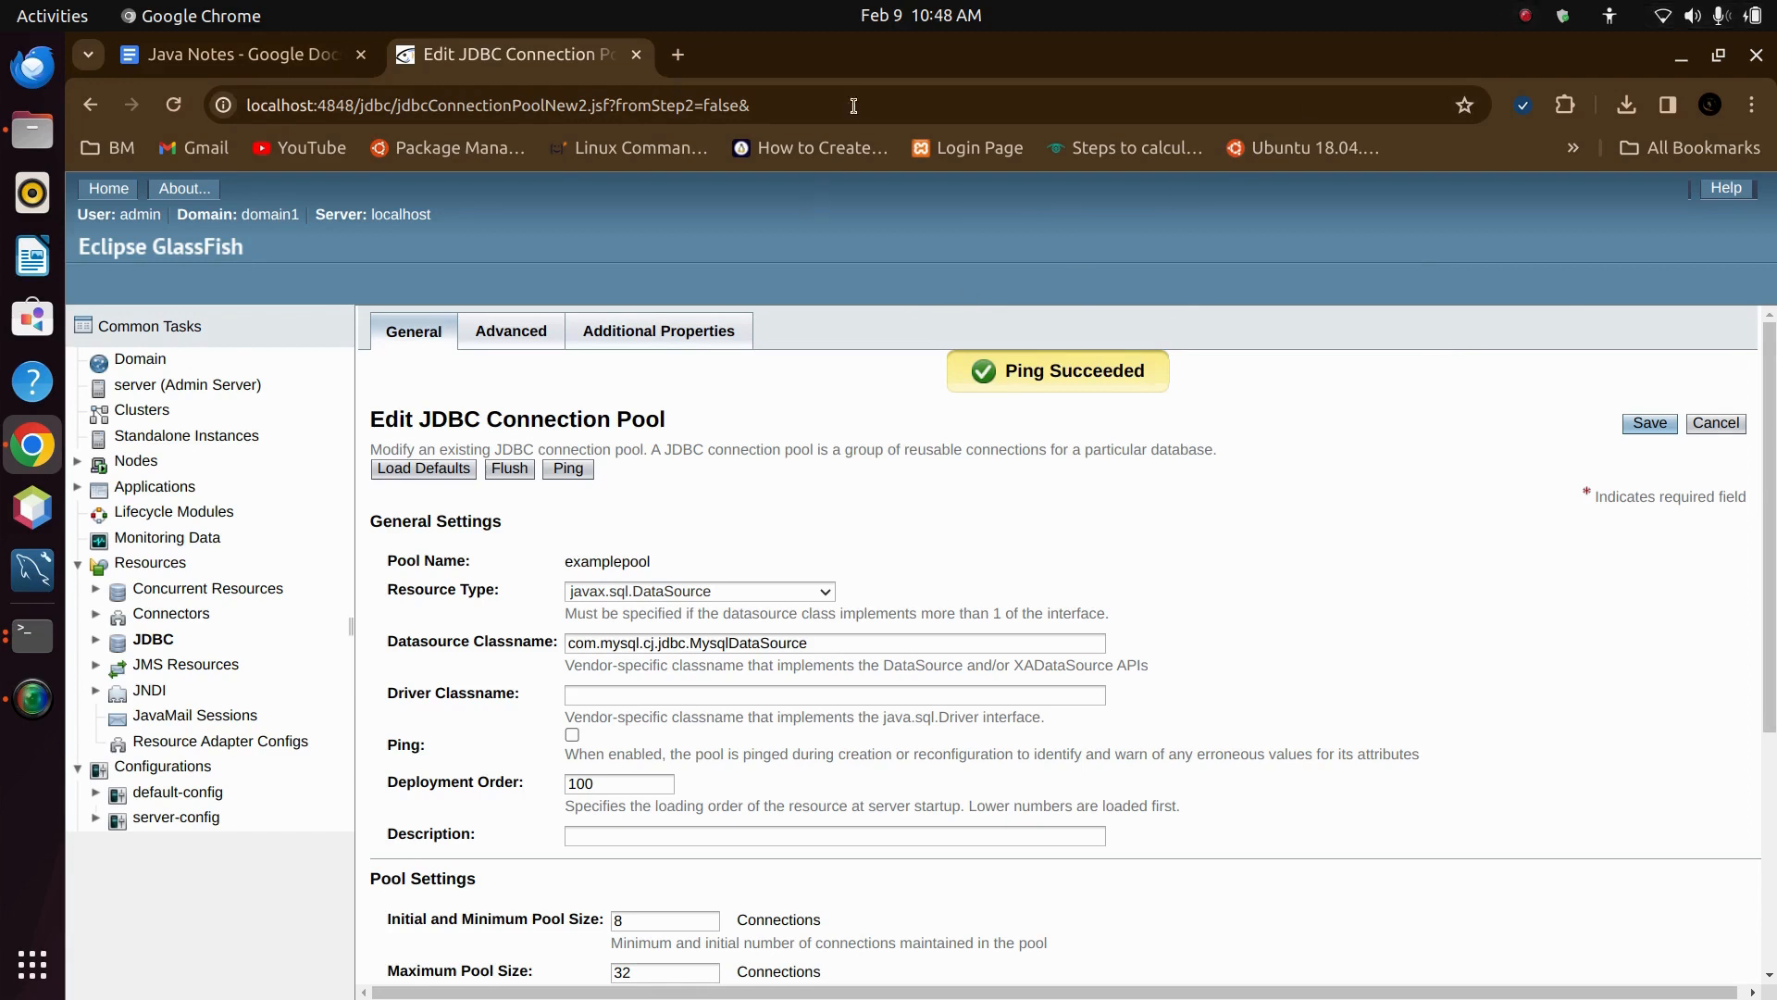